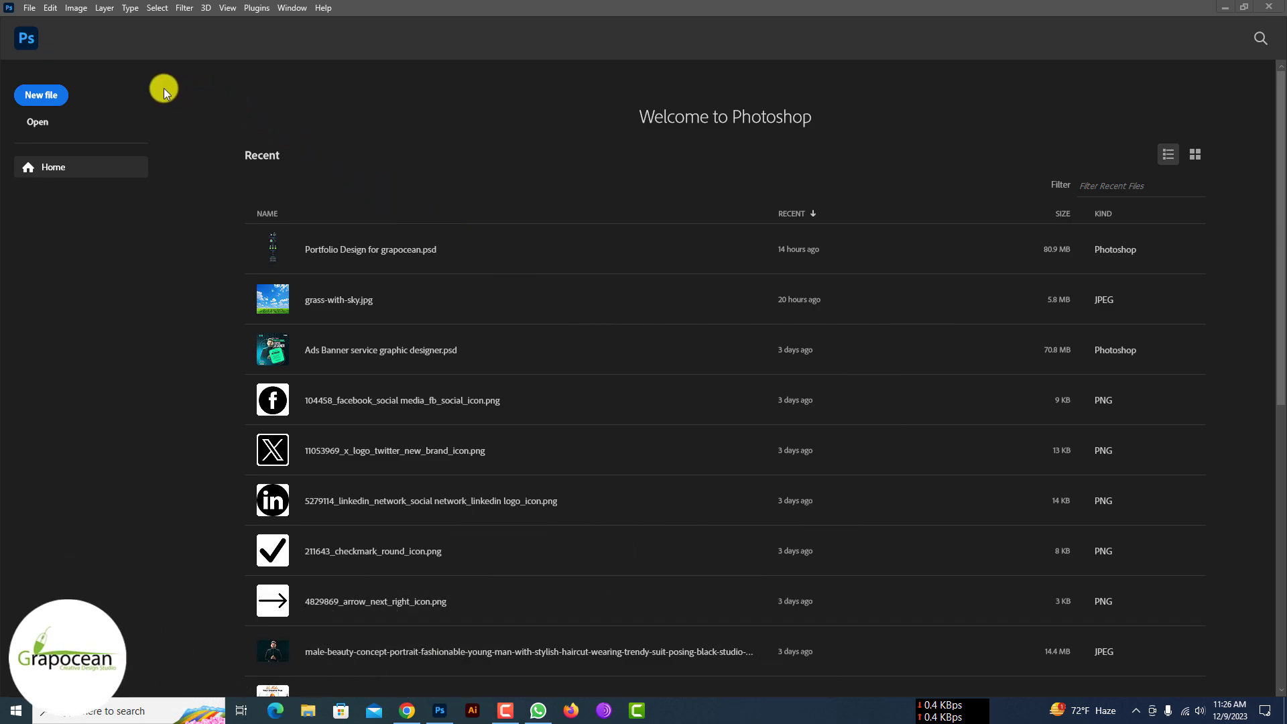
Create a white 1080 × 1920 px portrait document named 'Instagram Story Design'
left_click(54, 100)
type("Instagram S")
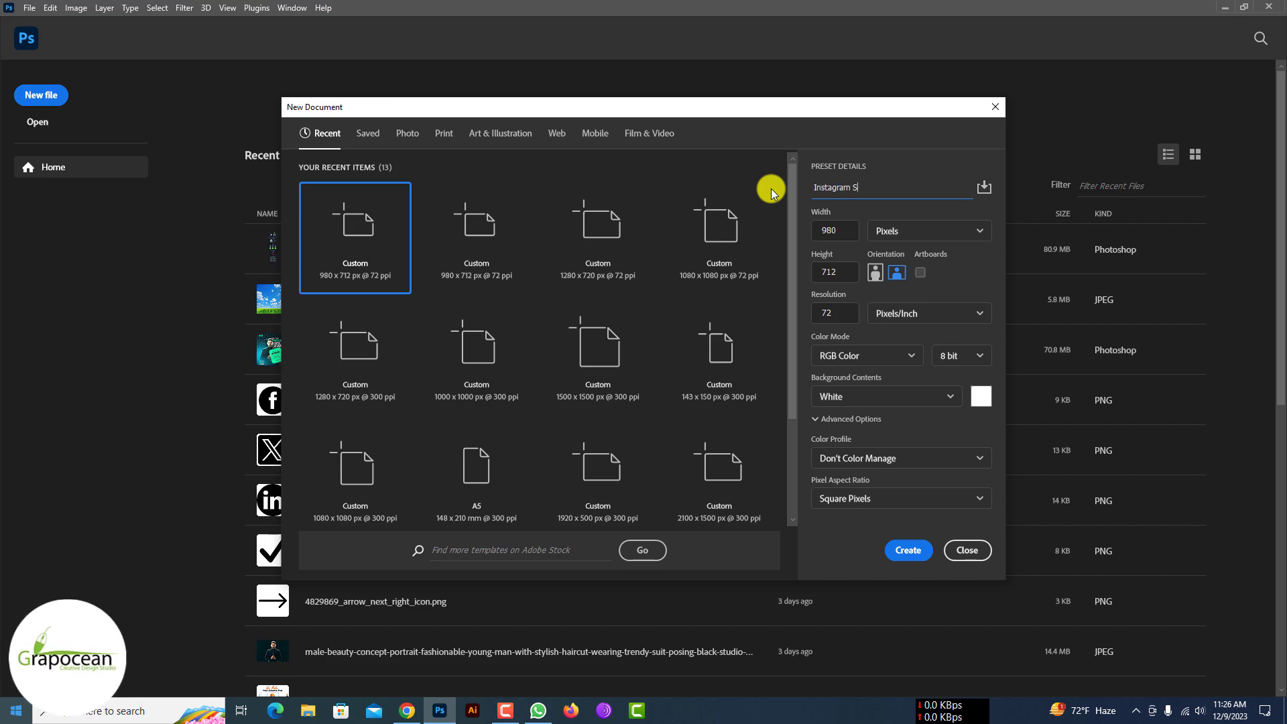
type("tory Design")
key("Tab")
type("720")
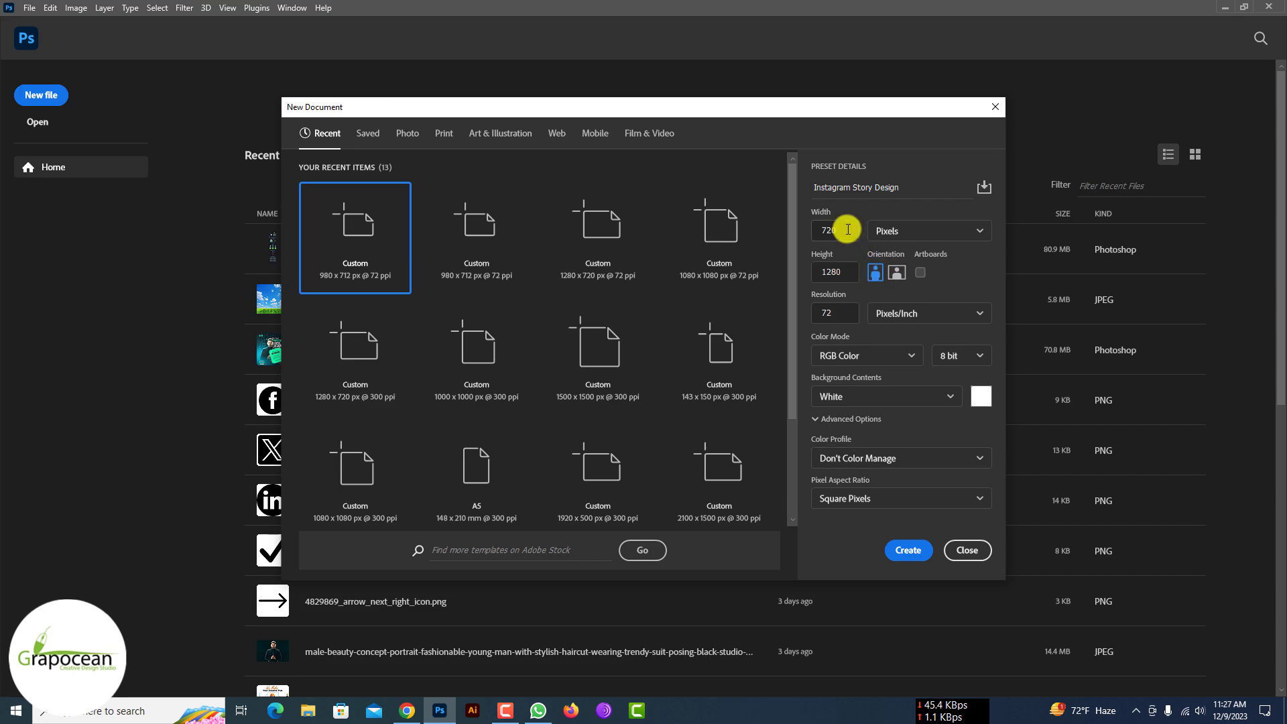
double_click(815, 230)
type("192")
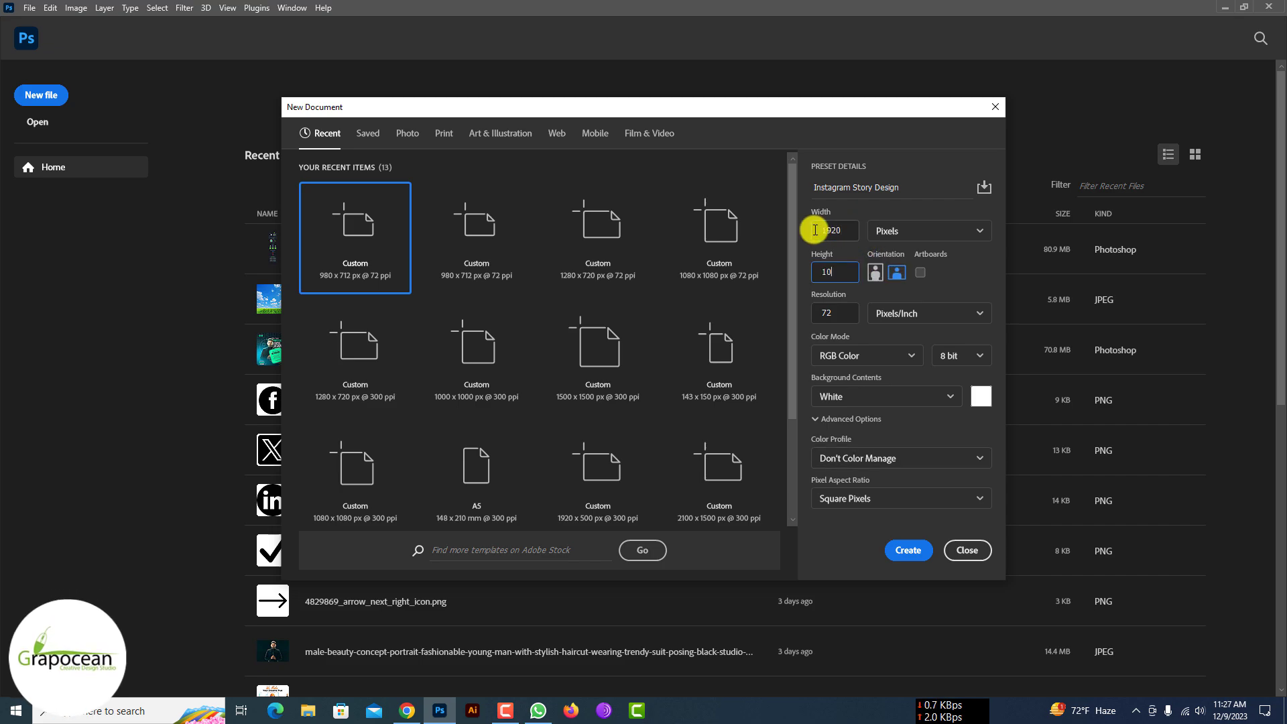
type("80")
left_click(874, 272)
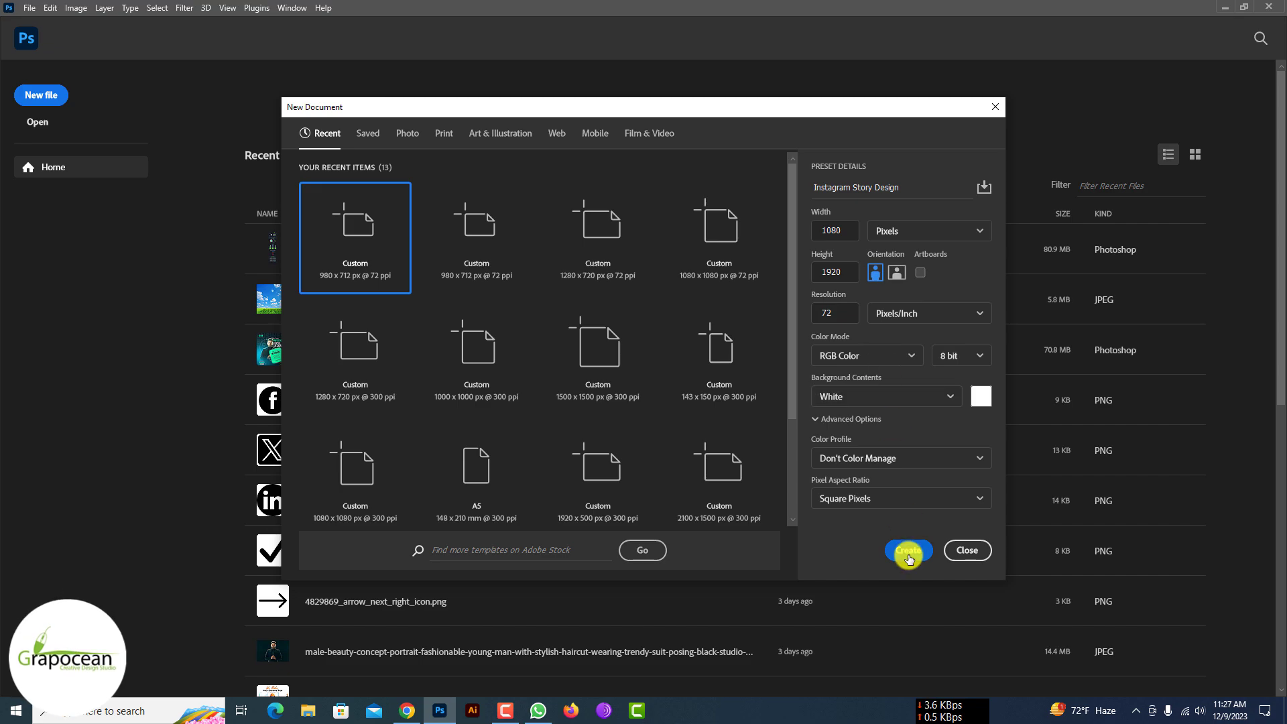
left_click(907, 549)
Open the electronic-device-surrounded-by-nature AirPods image from Downloads
scroll(881, 547, "up", 1)
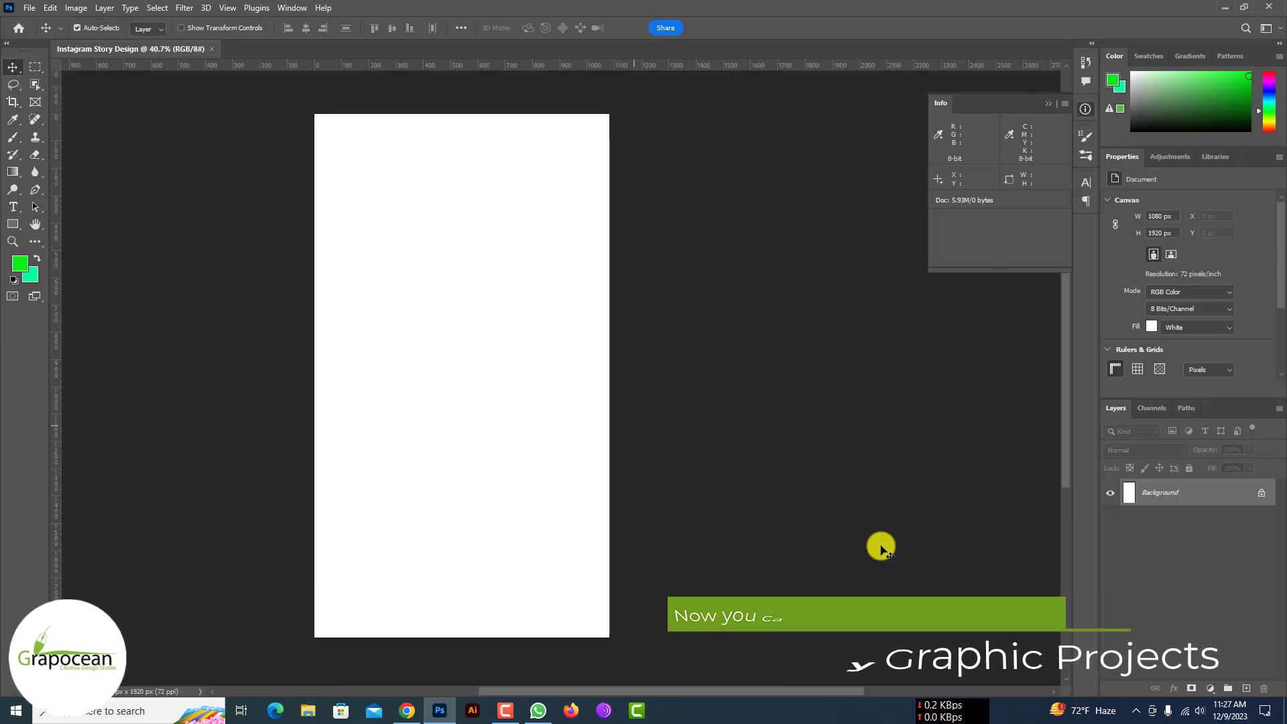
left_click(30, 8)
left_click(44, 34)
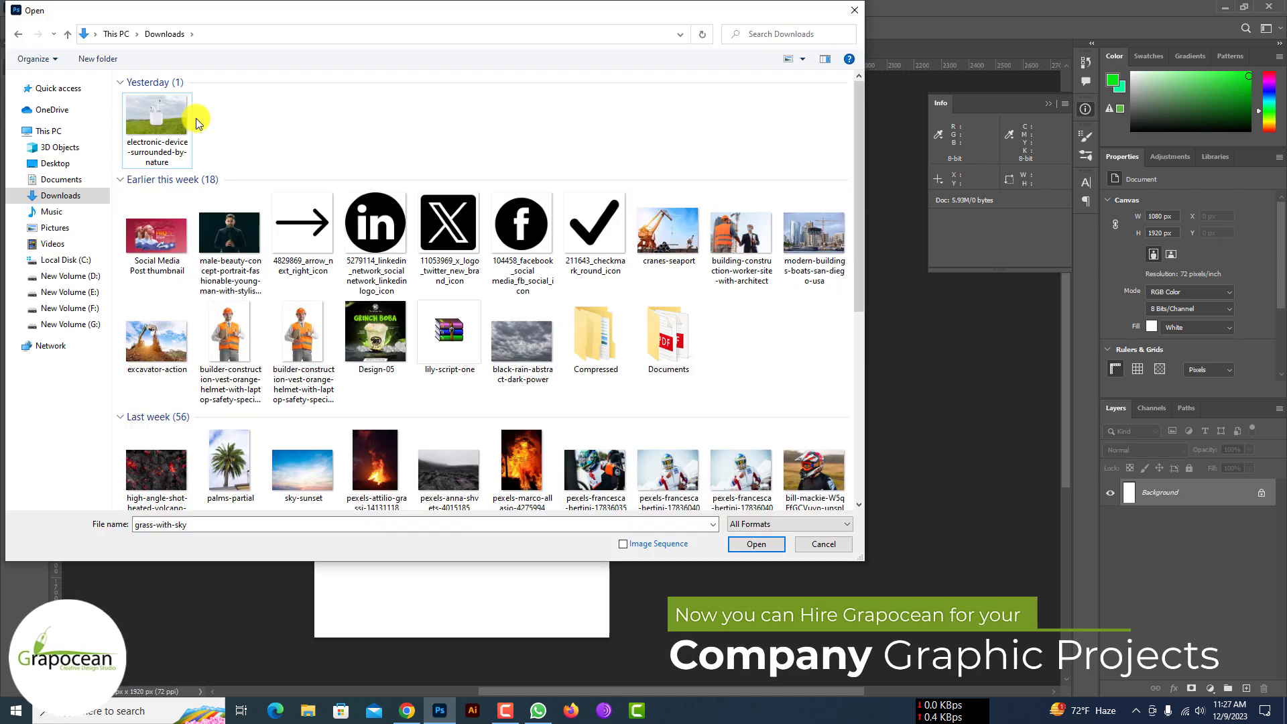
left_click(756, 543)
key("Return")
left_click(157, 124)
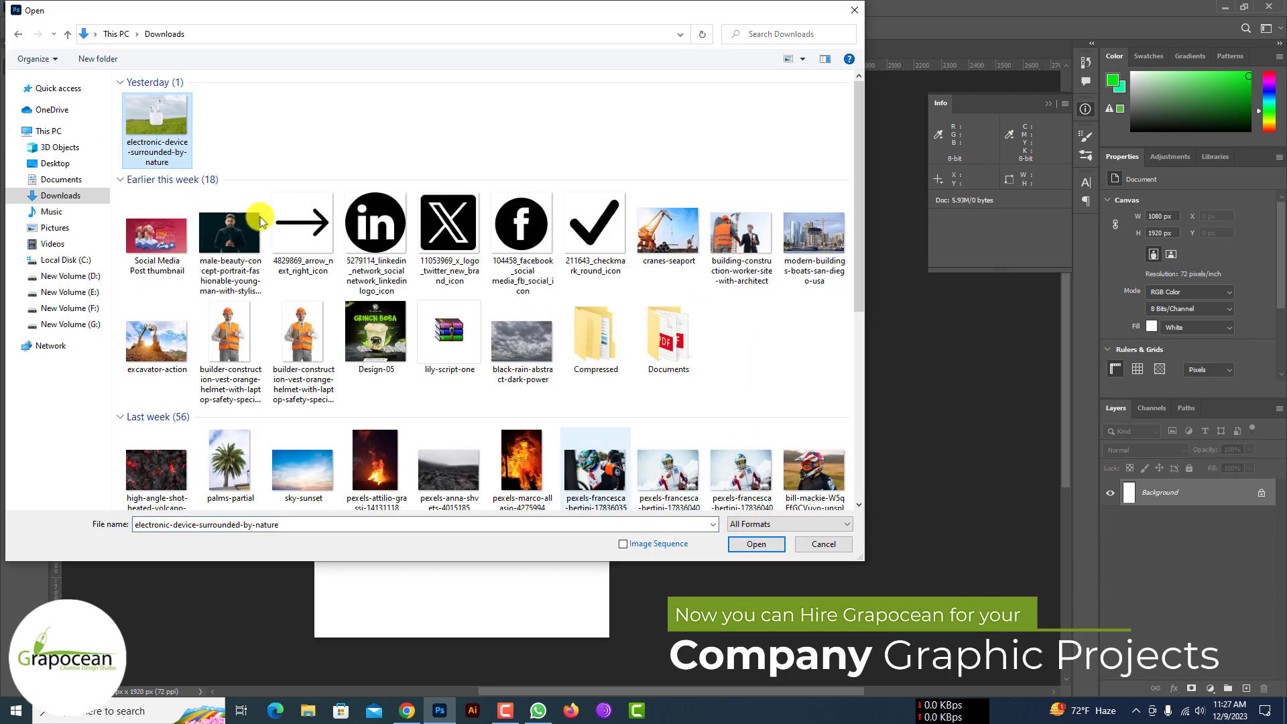
left_click(749, 544)
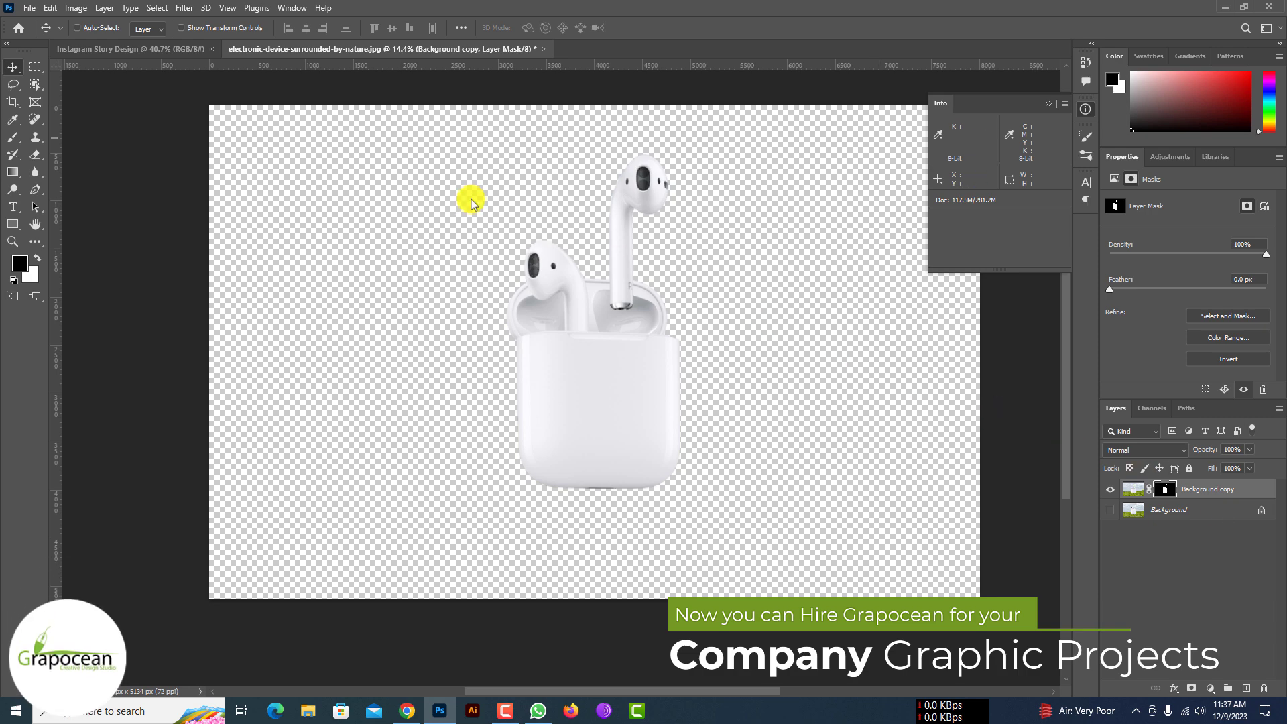
Bring the AirPods cut-out into the story canvas and convert it to a smart object
left_click(101, 48)
left_click_drag(100, 48, 589, 244)
right_click(1229, 491)
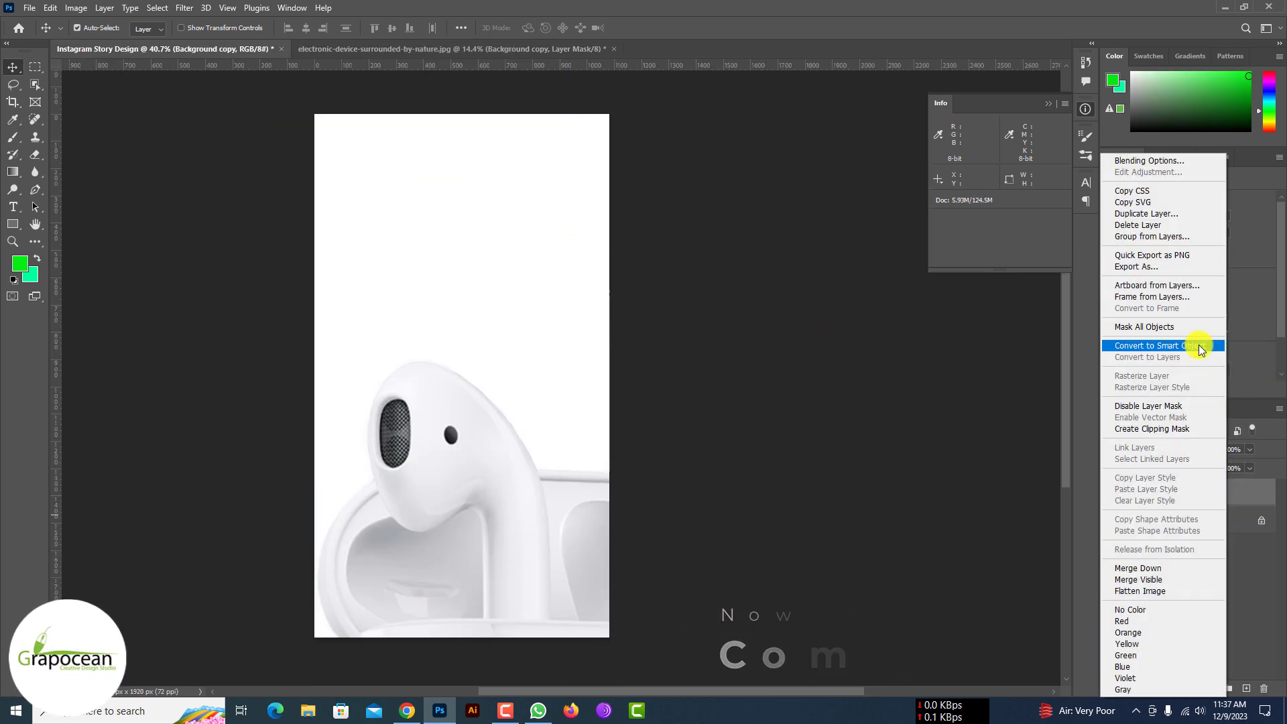
left_click(1126, 341)
Scale the AirPods down and centre them in the canvas's upper half
key("ctrl+t")
mouse_move(315, 114)
left_mouse_down()
mouse_move(483, 356)
mouse_move(479, 236)
left_mouse_up()
left_click_drag(545, 169, 508, 215)
left_click_drag(480, 282, 474, 368)
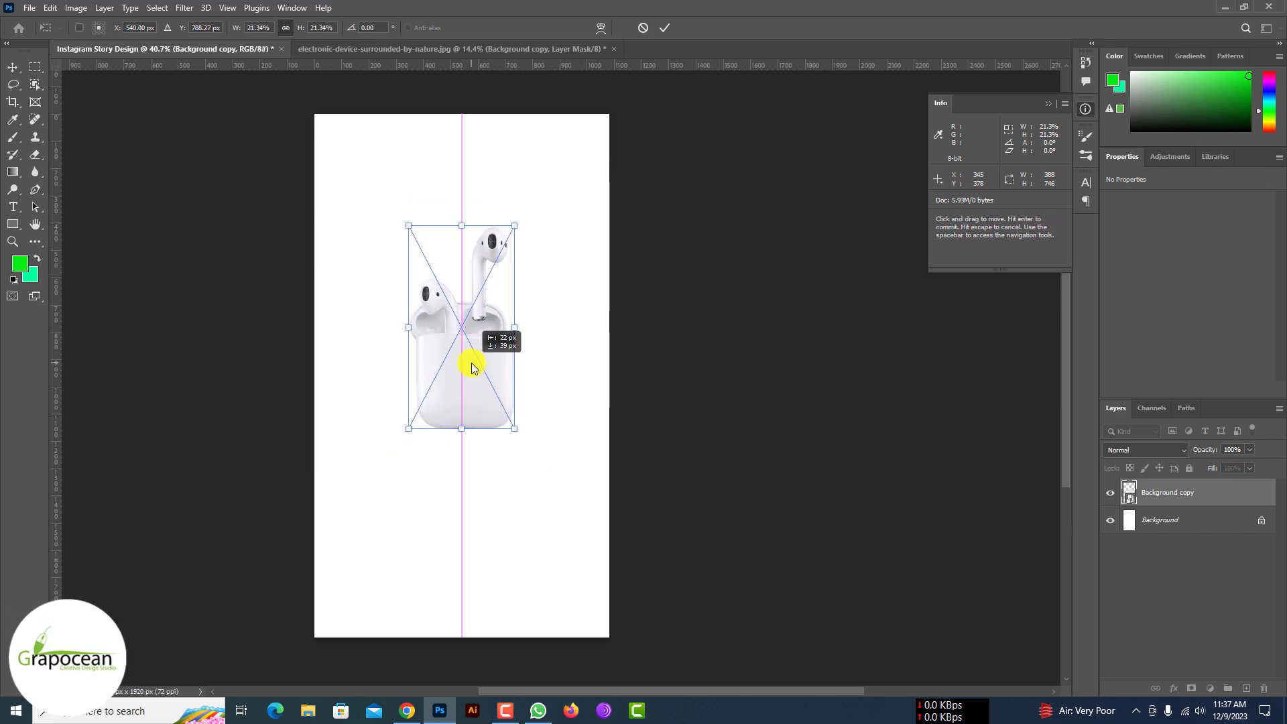
left_click(670, 27)
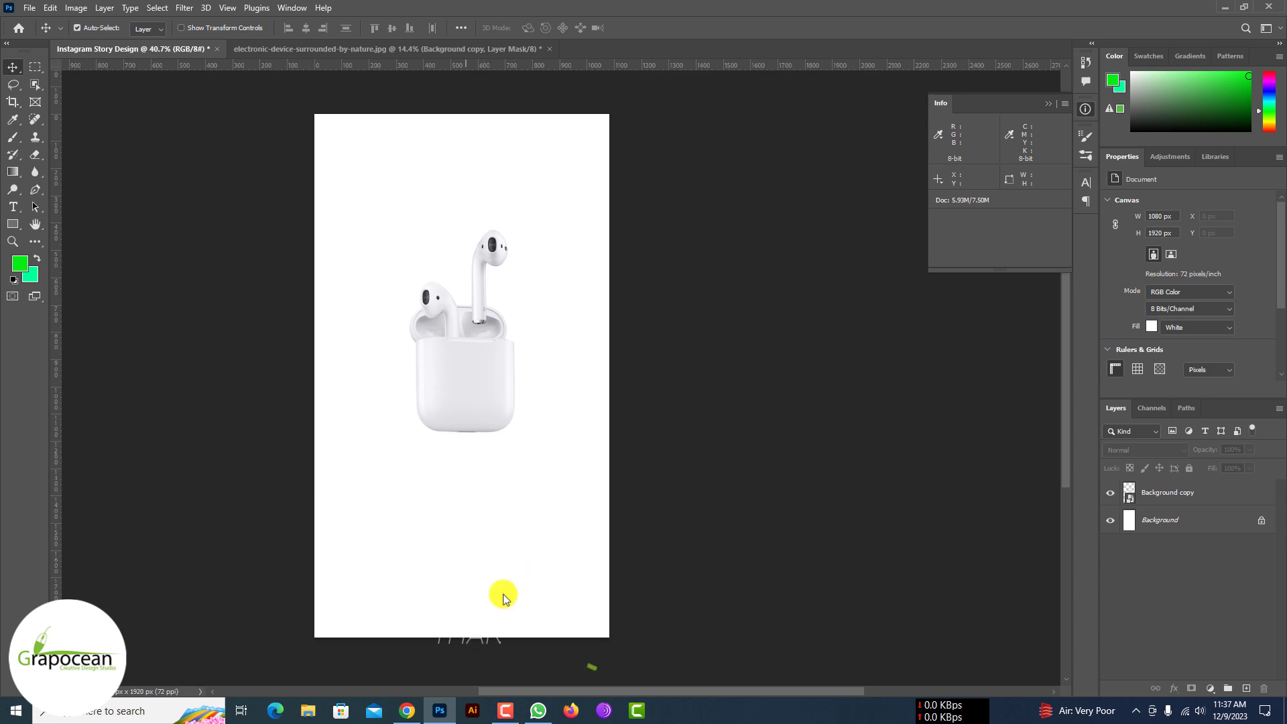
Launch Illustrator and create a new blank A4 document, Untitled-1
left_click(475, 705)
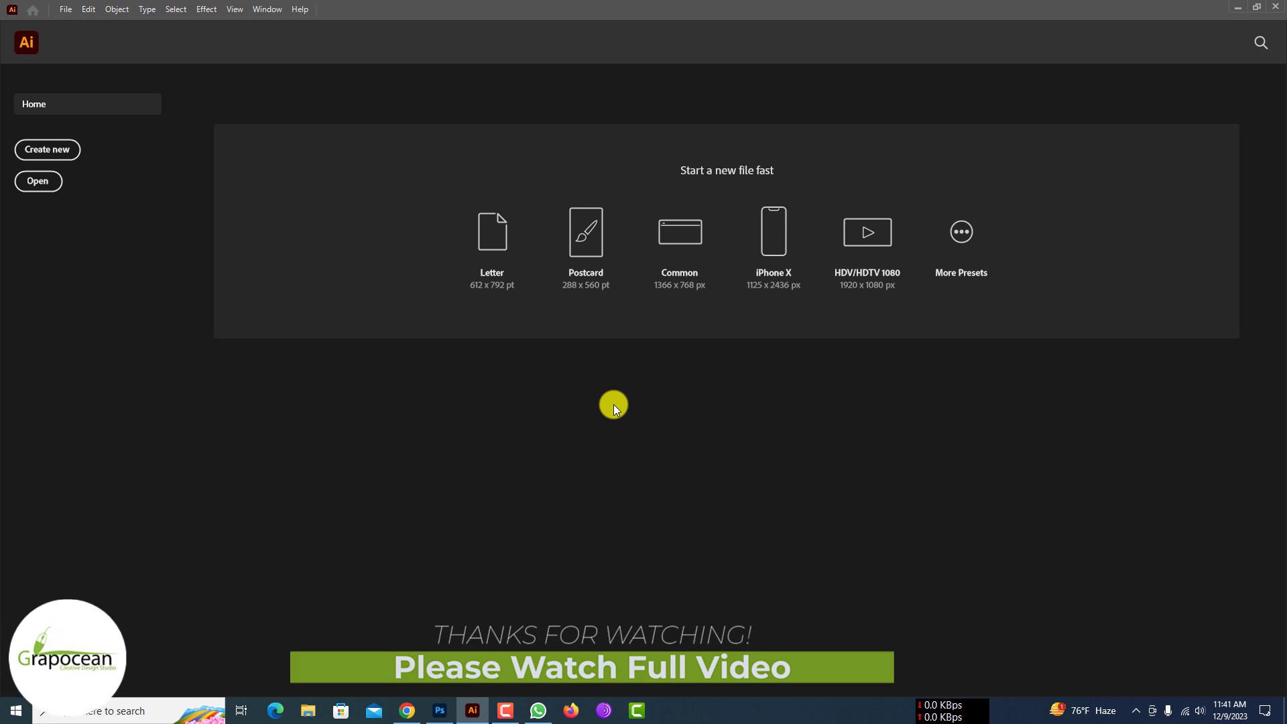
left_click(30, 149)
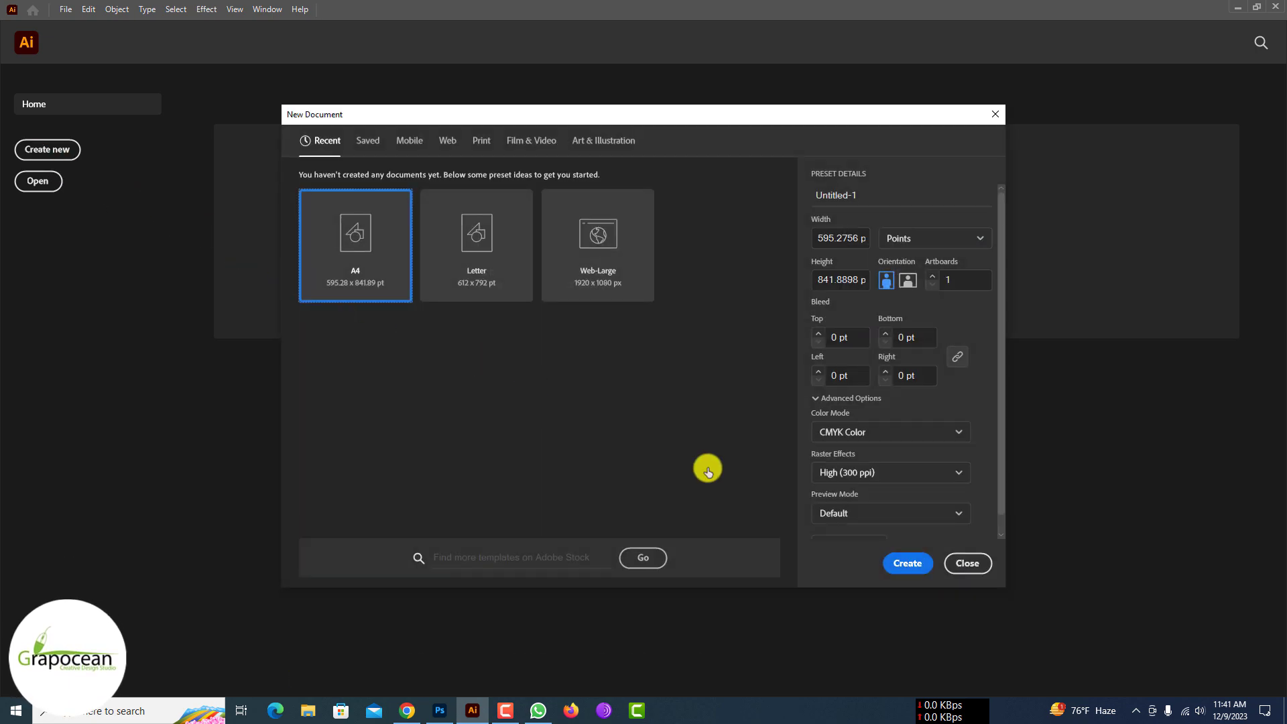
left_click(908, 563)
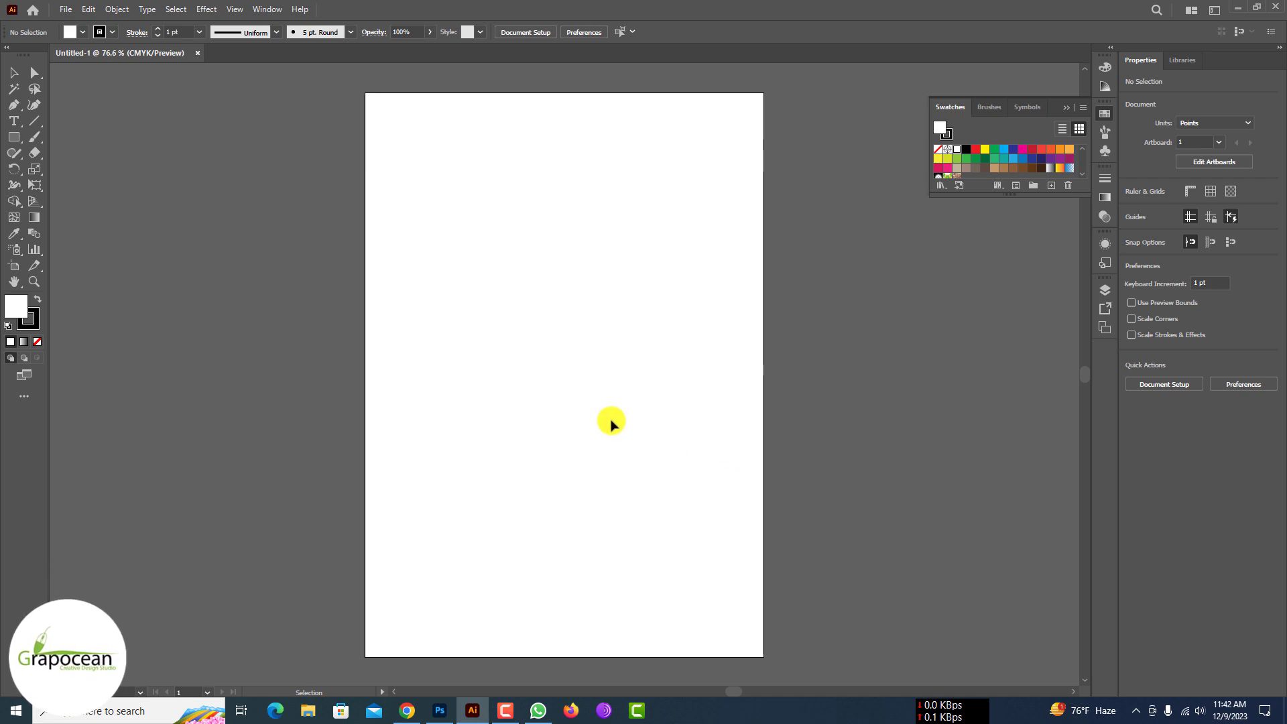
Draw a 171 pt circle and move it onto the pasteboard left of the artboard
left_click(10, 138)
left_click(67, 169)
left_click_drag(395, 195, 511, 310)
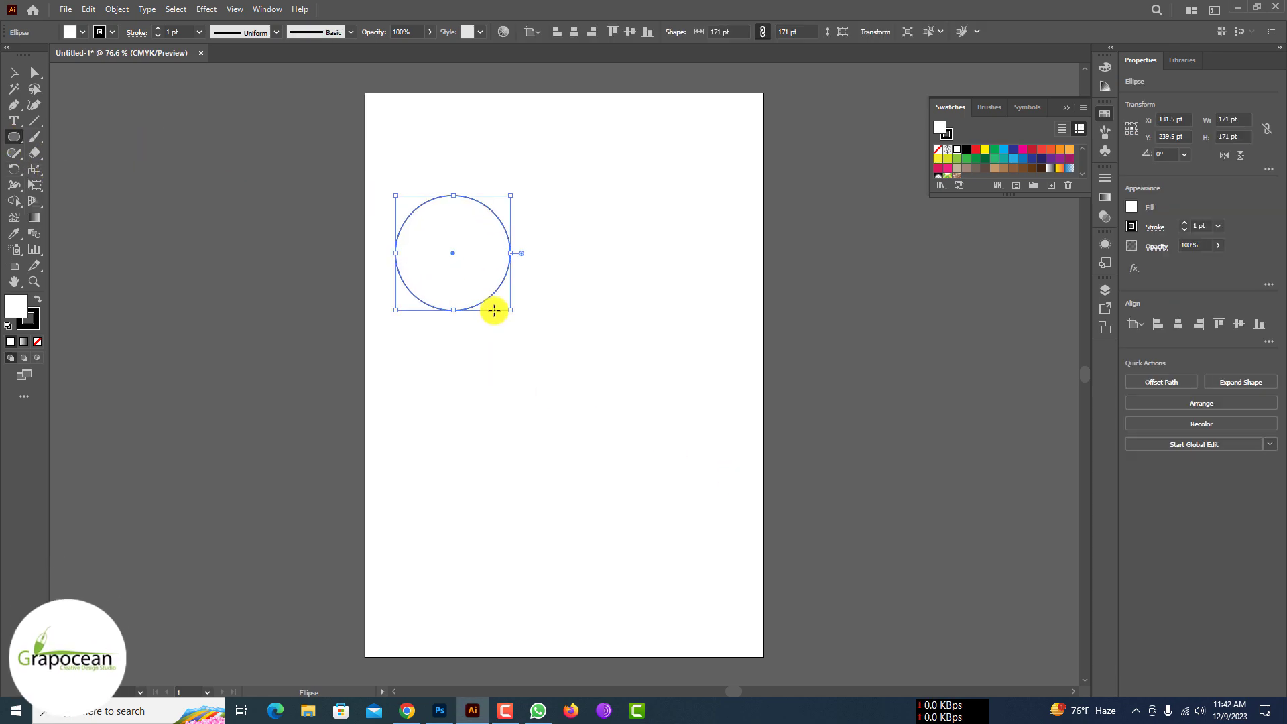
left_click(14, 72)
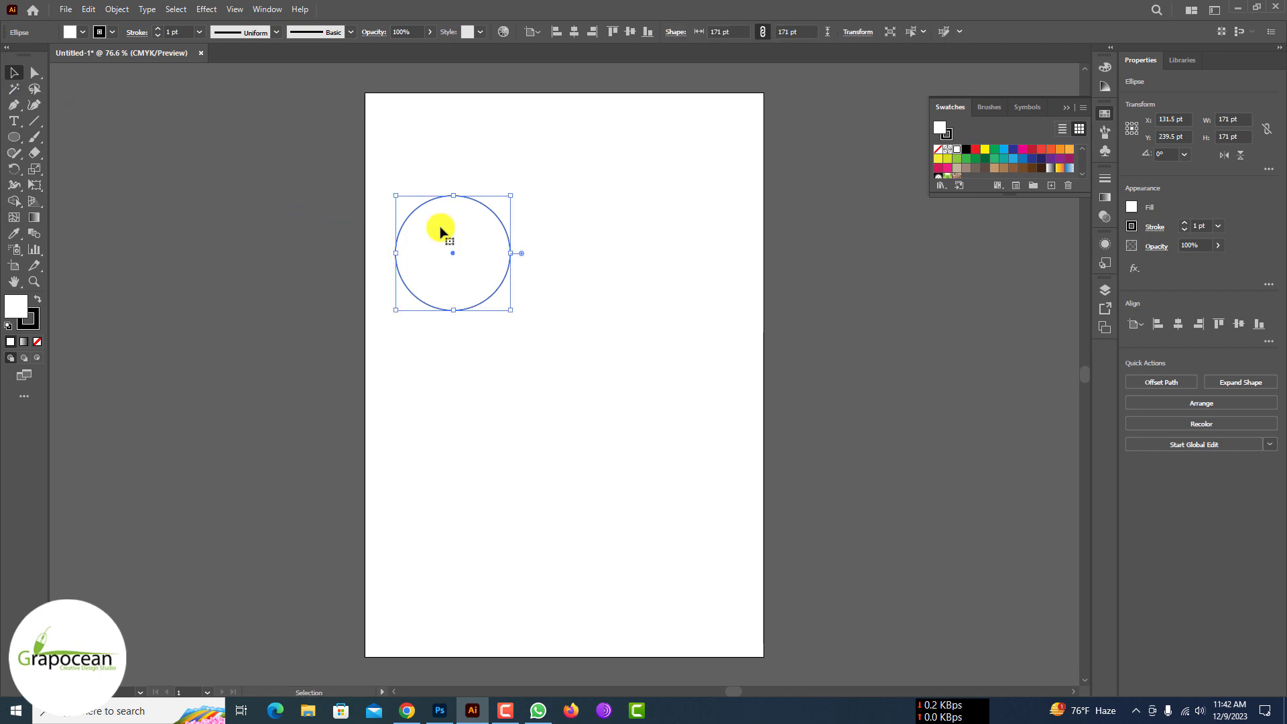
left_click_drag(421, 199, 208, 176)
Remove the circle's outline and give it a cyan fill
left_click(78, 34)
left_click(8, 56)
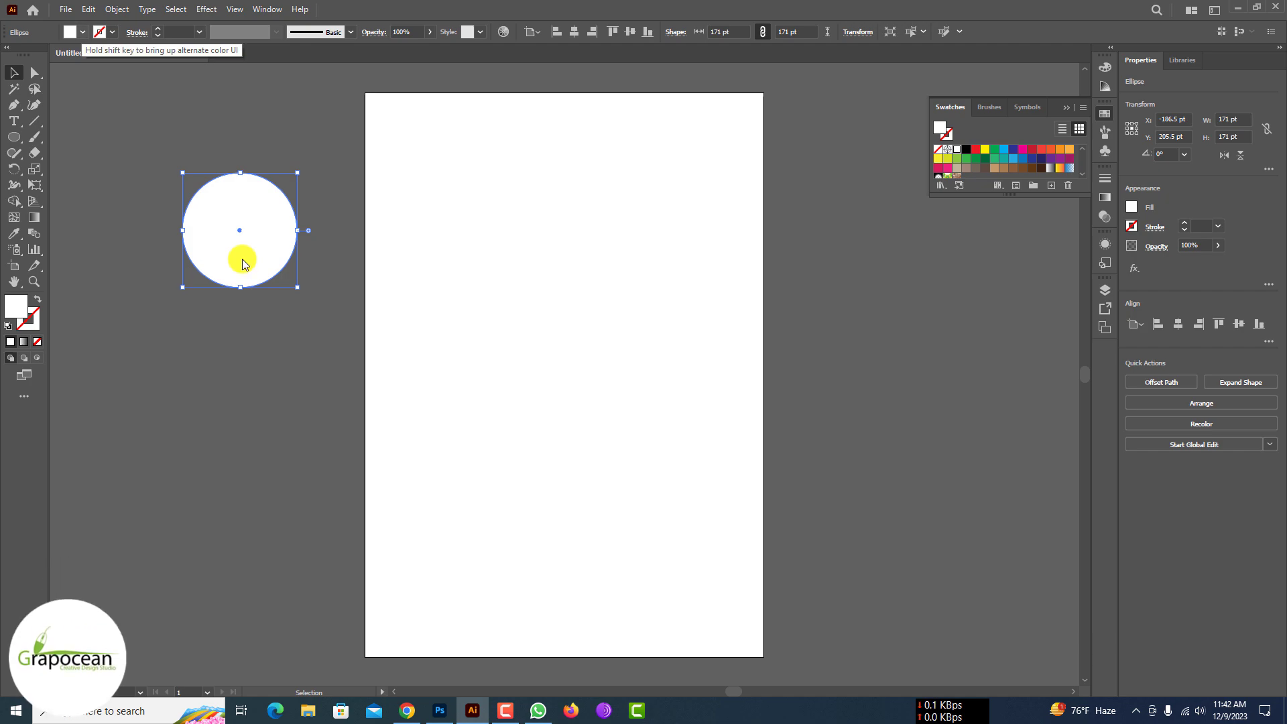
left_click(83, 32)
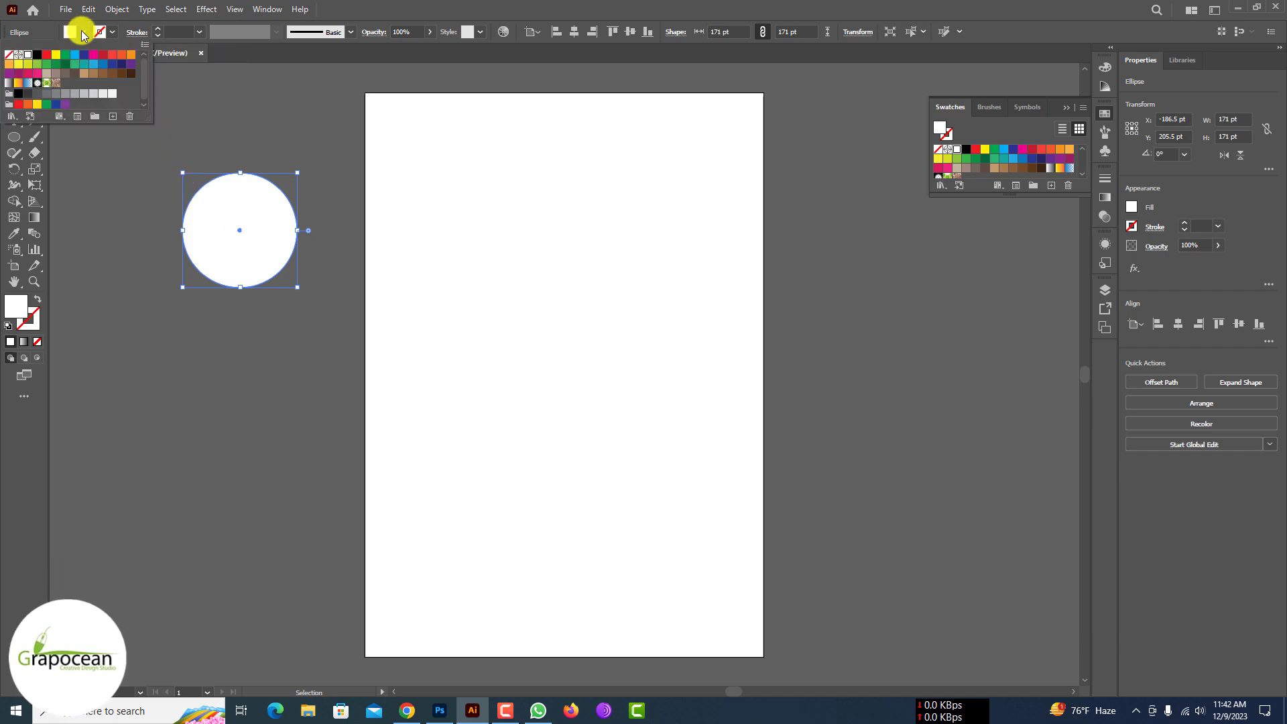
left_click(74, 54)
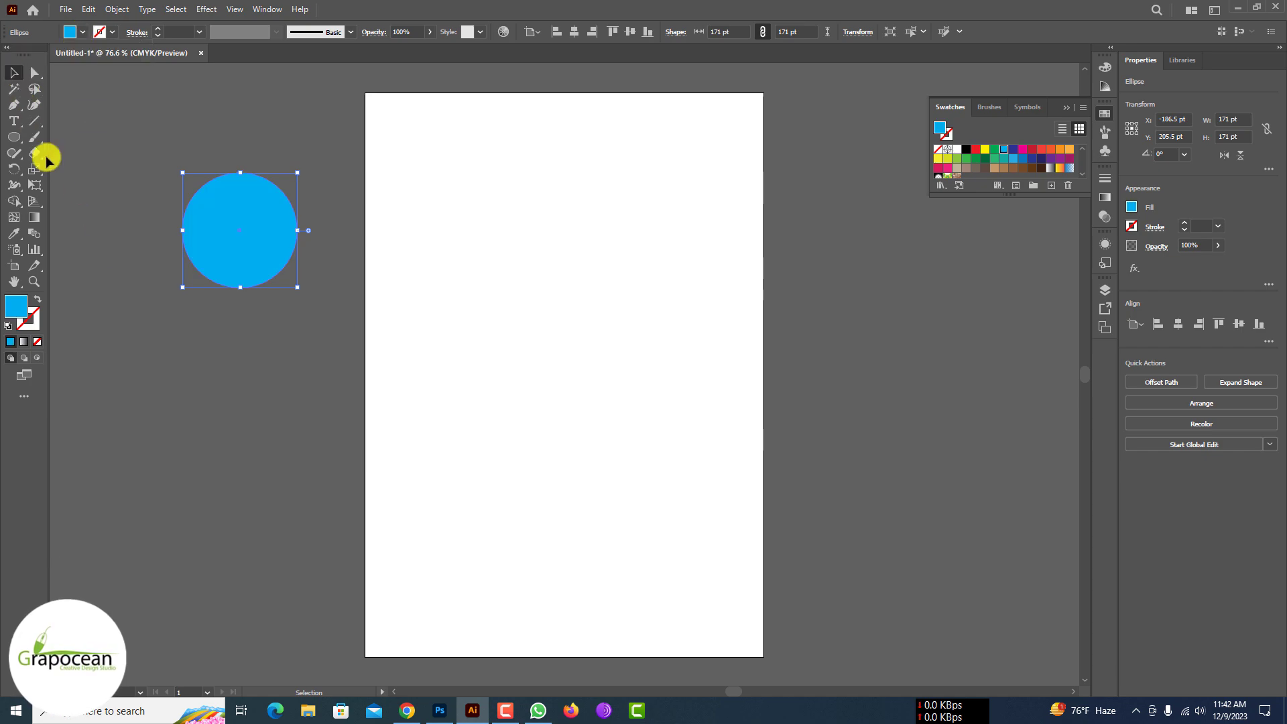
left_click(114, 322)
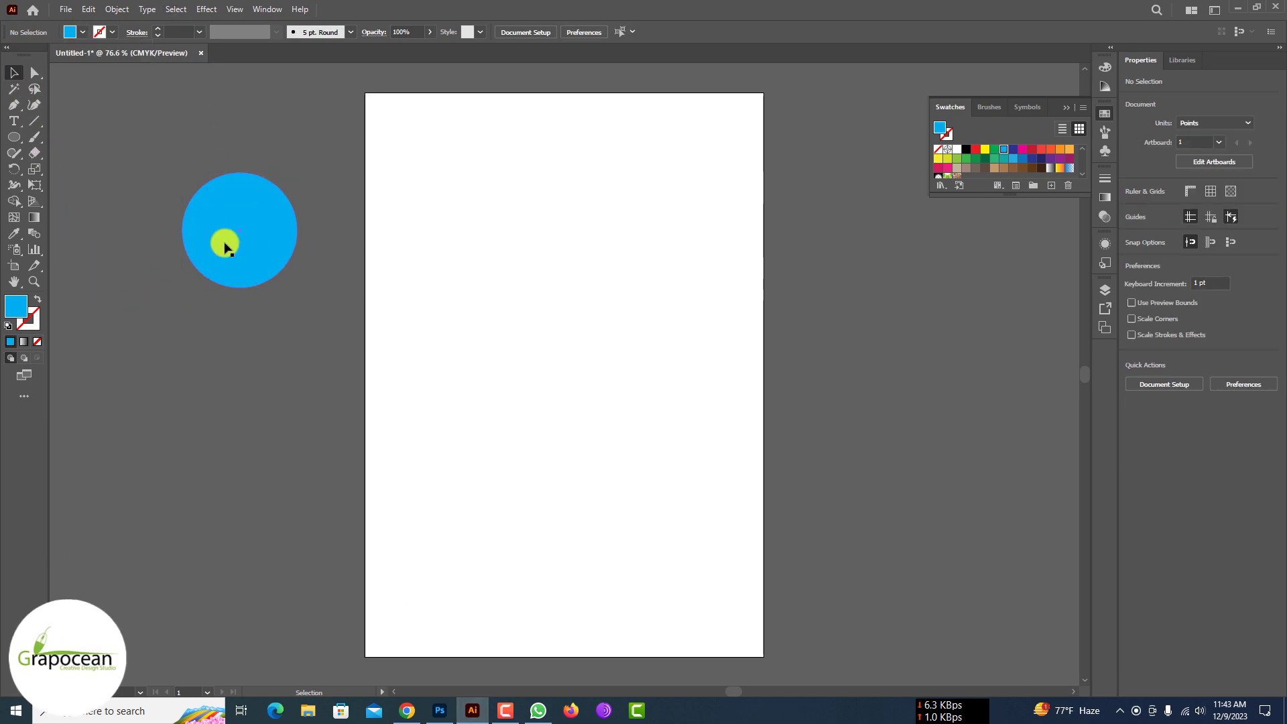
left_click(226, 248)
left_click(210, 9)
Apply a 3D Extrude to the circle and tilt it to X 97°, Y -180° into a flat disc
left_click(391, 87)
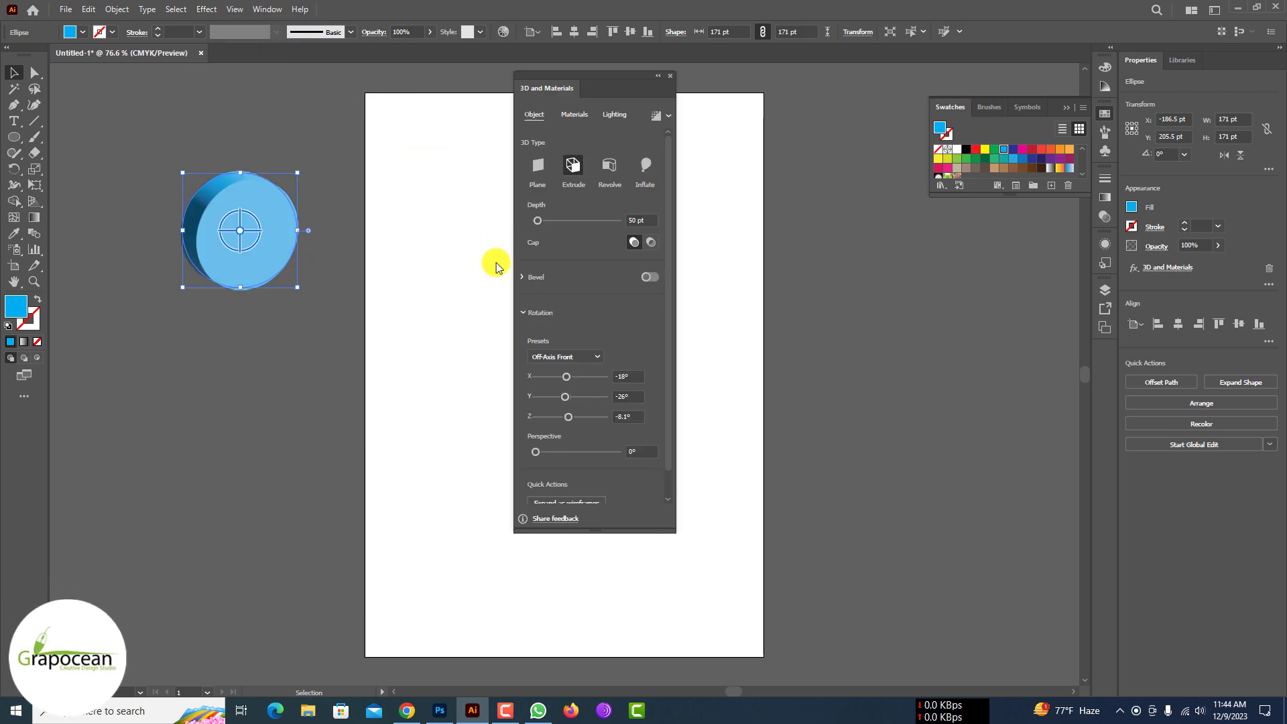
mouse_move(566, 376)
left_mouse_down()
mouse_move(552, 372)
mouse_move(572, 416)
left_mouse_up()
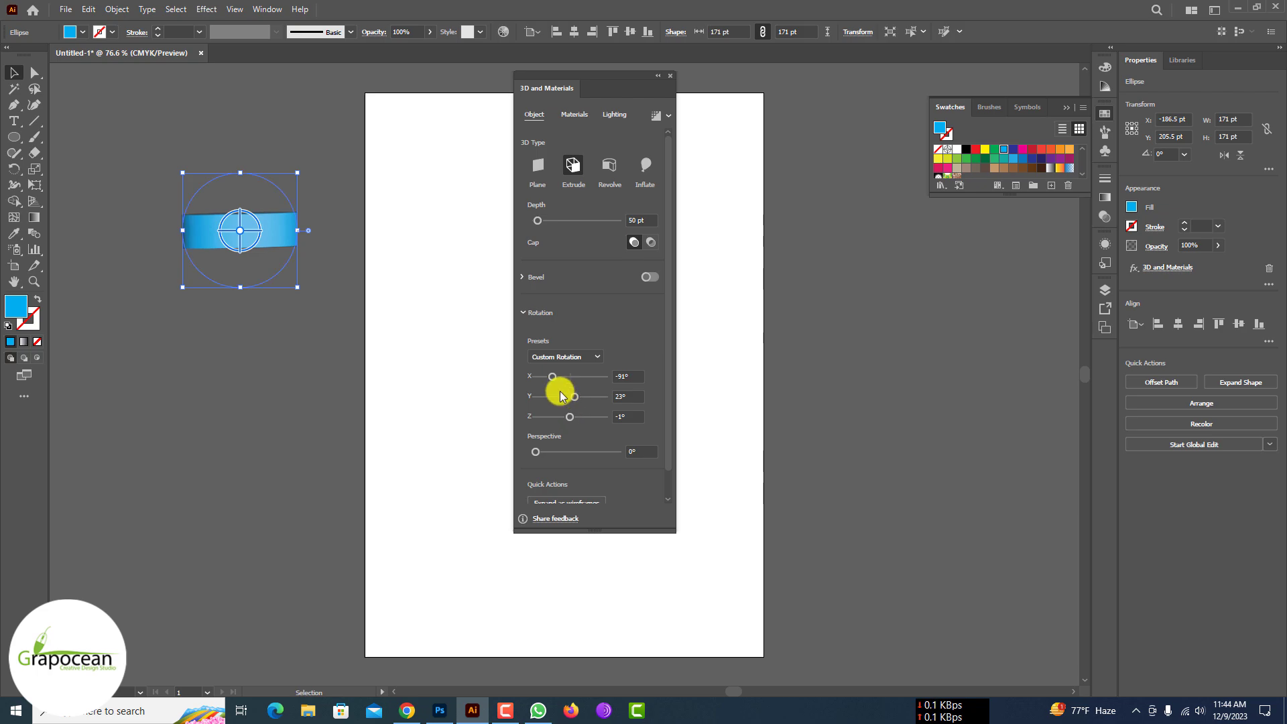
mouse_move(552, 376)
left_mouse_down()
mouse_move(587, 383)
mouse_move(532, 400)
mouse_move(588, 377)
left_mouse_up()
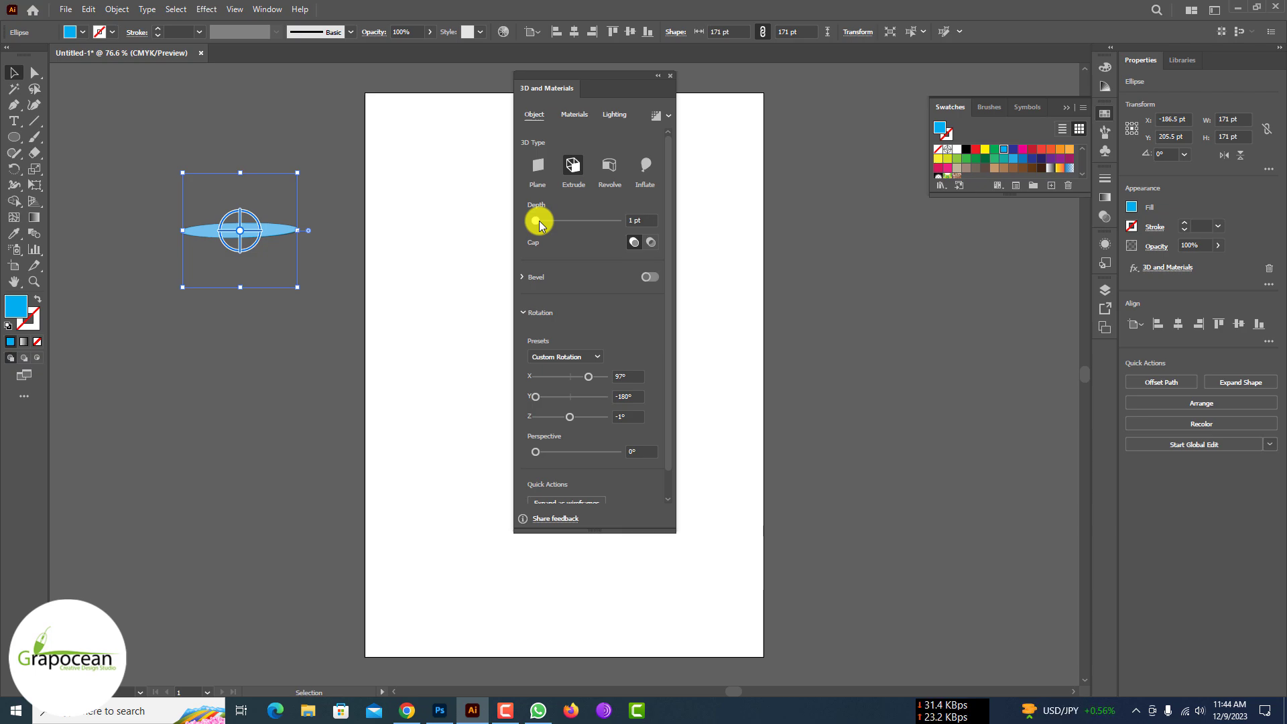
left_click(243, 382)
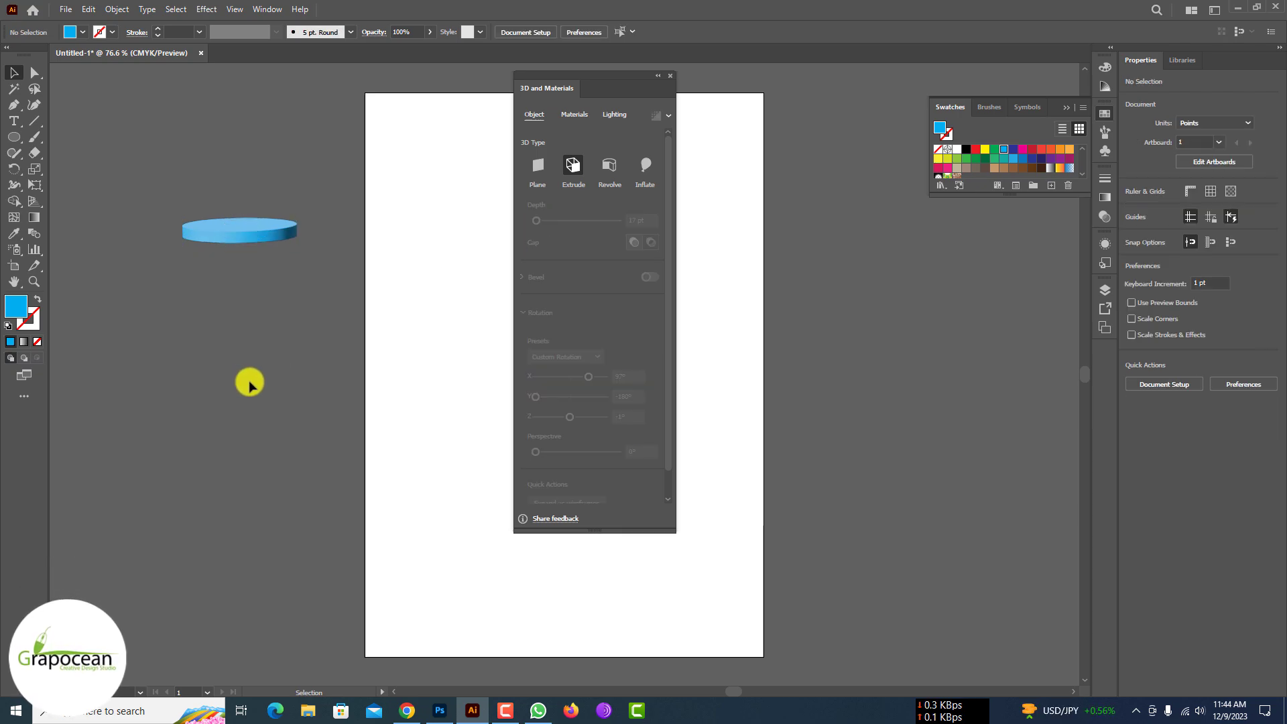
Recolour the disc, first white, then a deeper blue fill
left_click(267, 262)
left_click(82, 32)
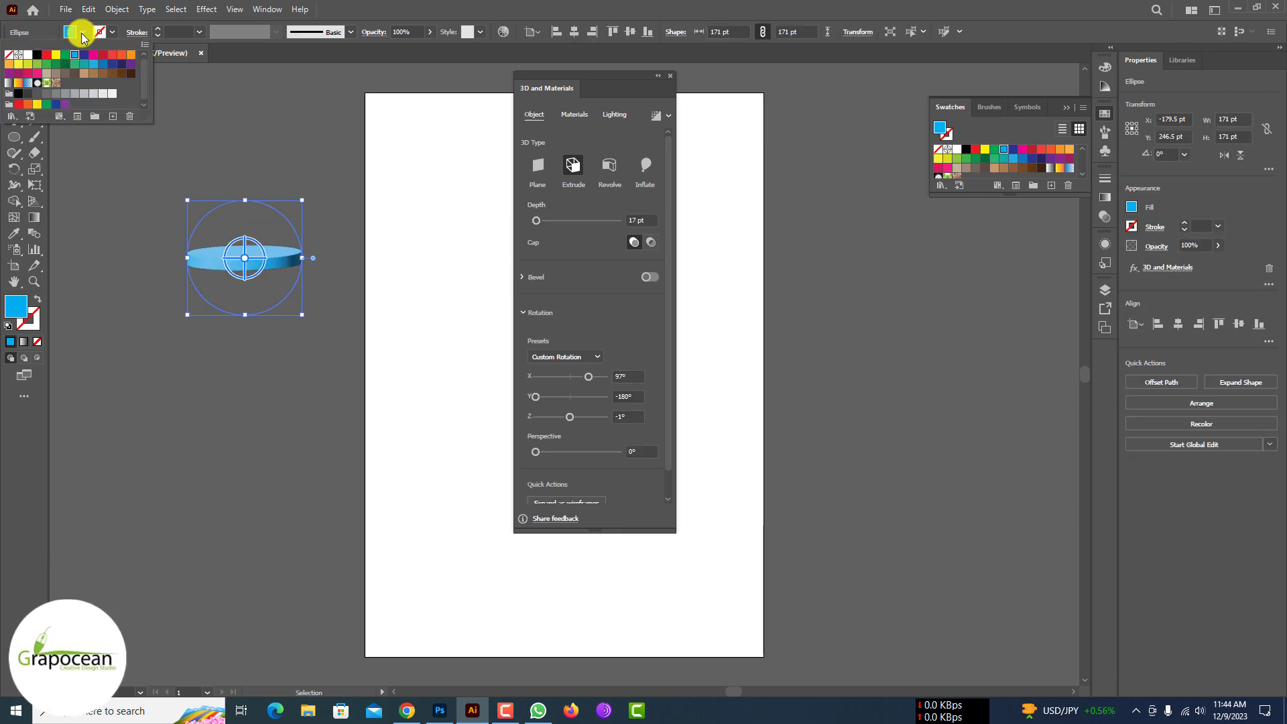
left_click(26, 56)
left_click(140, 335)
left_click(287, 258)
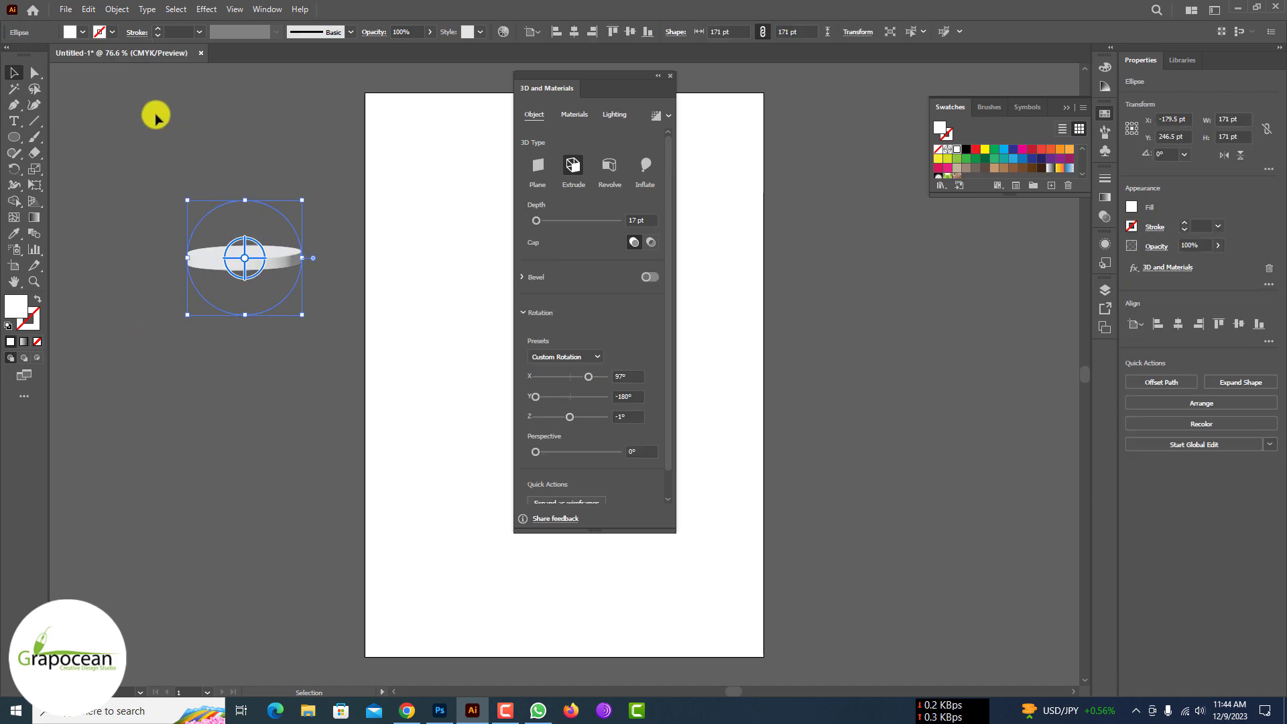
left_click(82, 31)
left_click(93, 63)
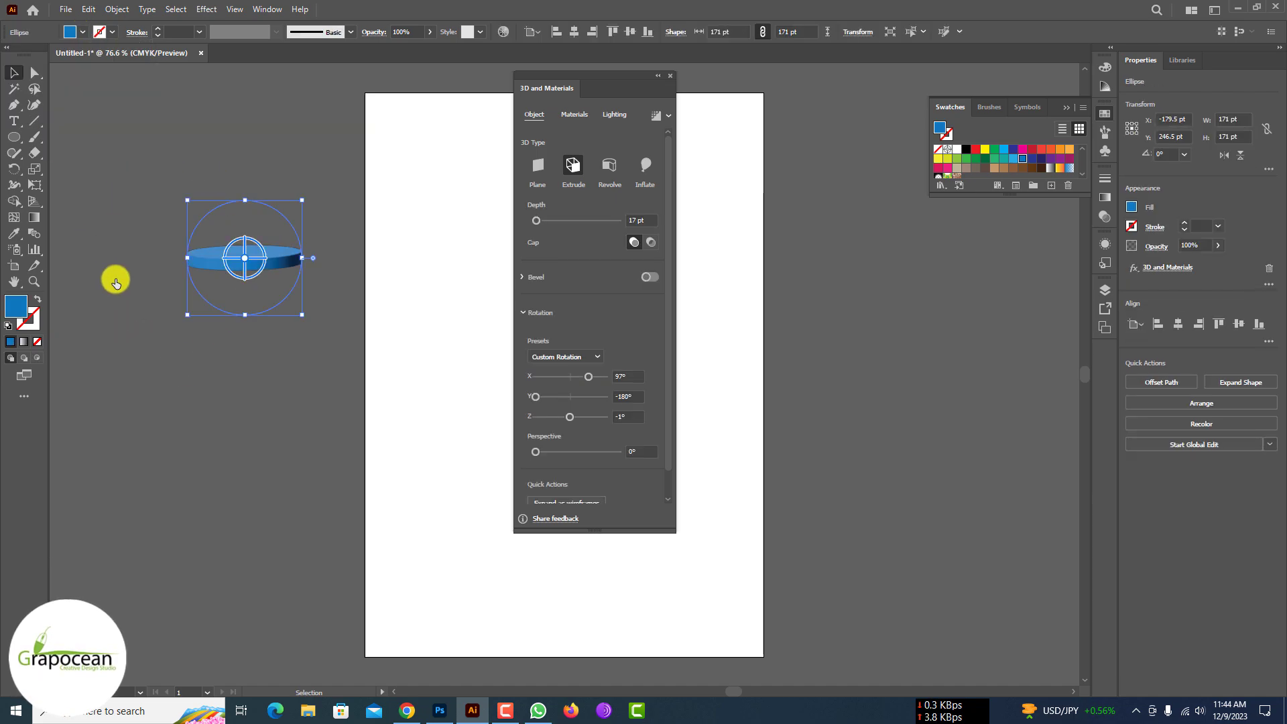
Select the 3D ellipse and change its fill to white
left_click(115, 248)
mouse_move(276, 261)
left_mouse_down()
mouse_move(439, 705)
mouse_move(485, 504)
mouse_move(525, 520)
mouse_move(488, 468)
left_mouse_up()
left_click(664, 27)
left_click(473, 710)
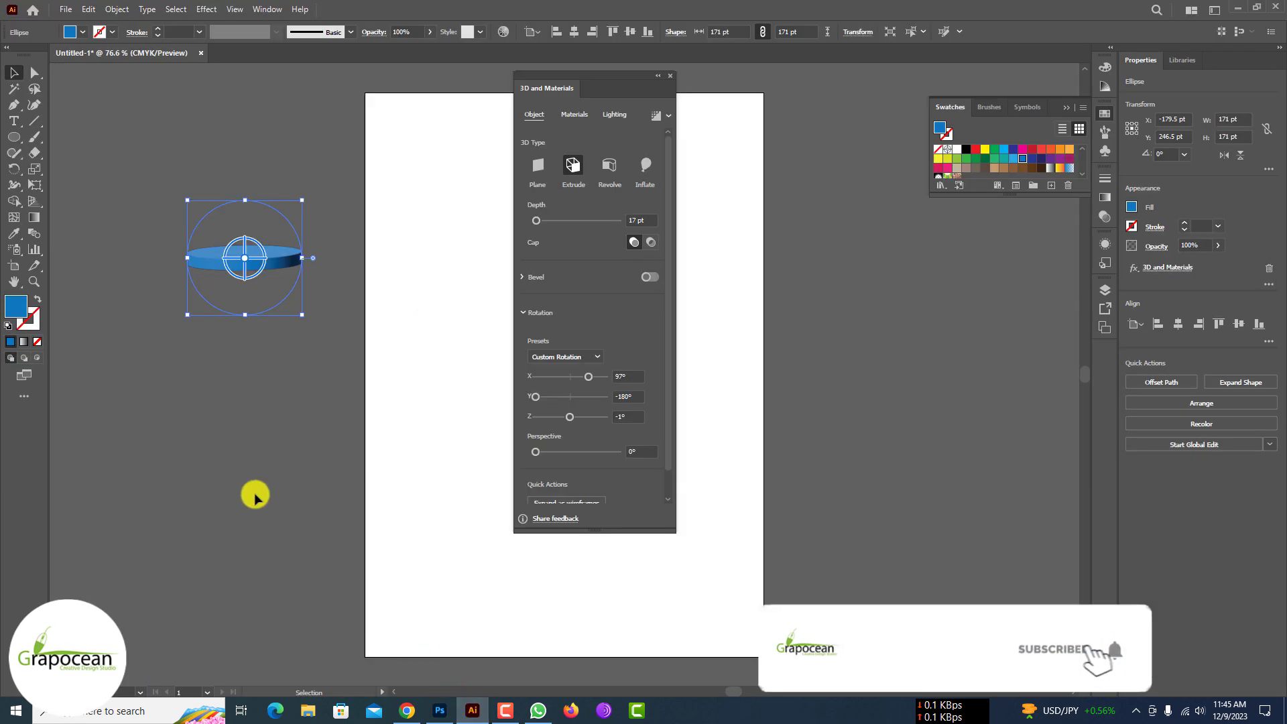
left_click(82, 32)
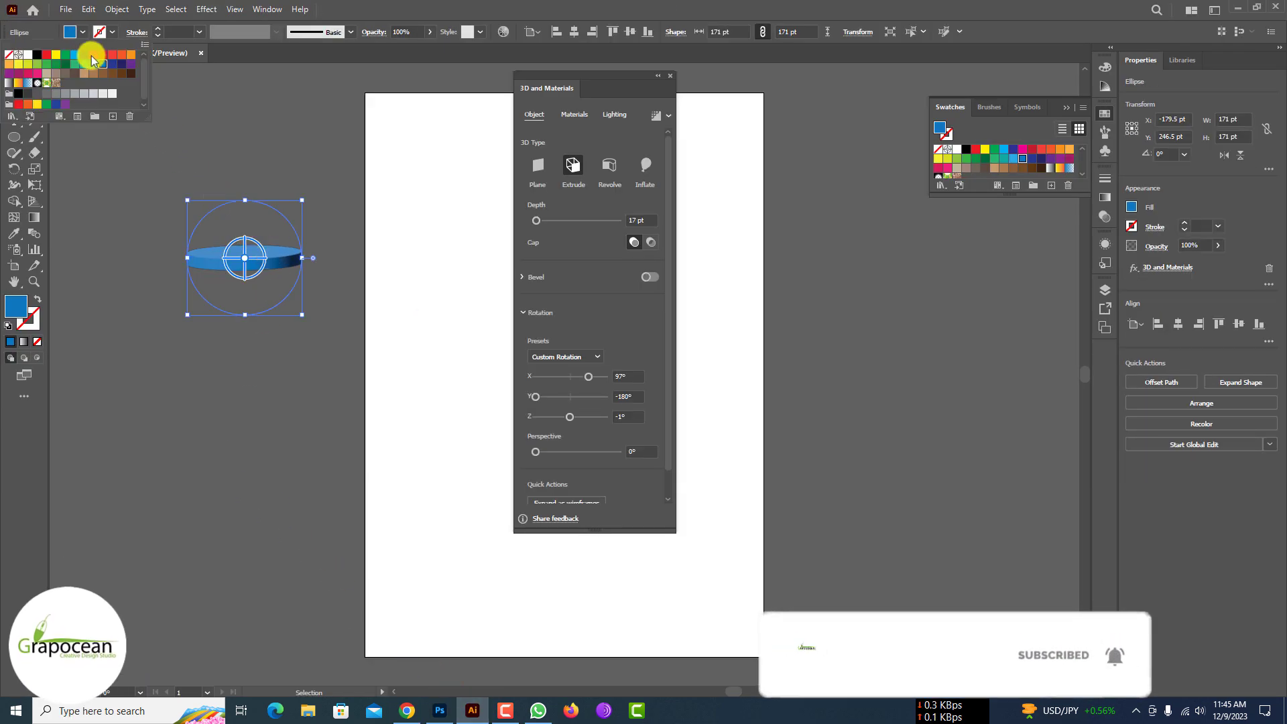
left_click(112, 93)
Try extruding the ellipse into a tall, narrower cylinder, then undo those changes
left_click_drag(538, 222, 559, 223)
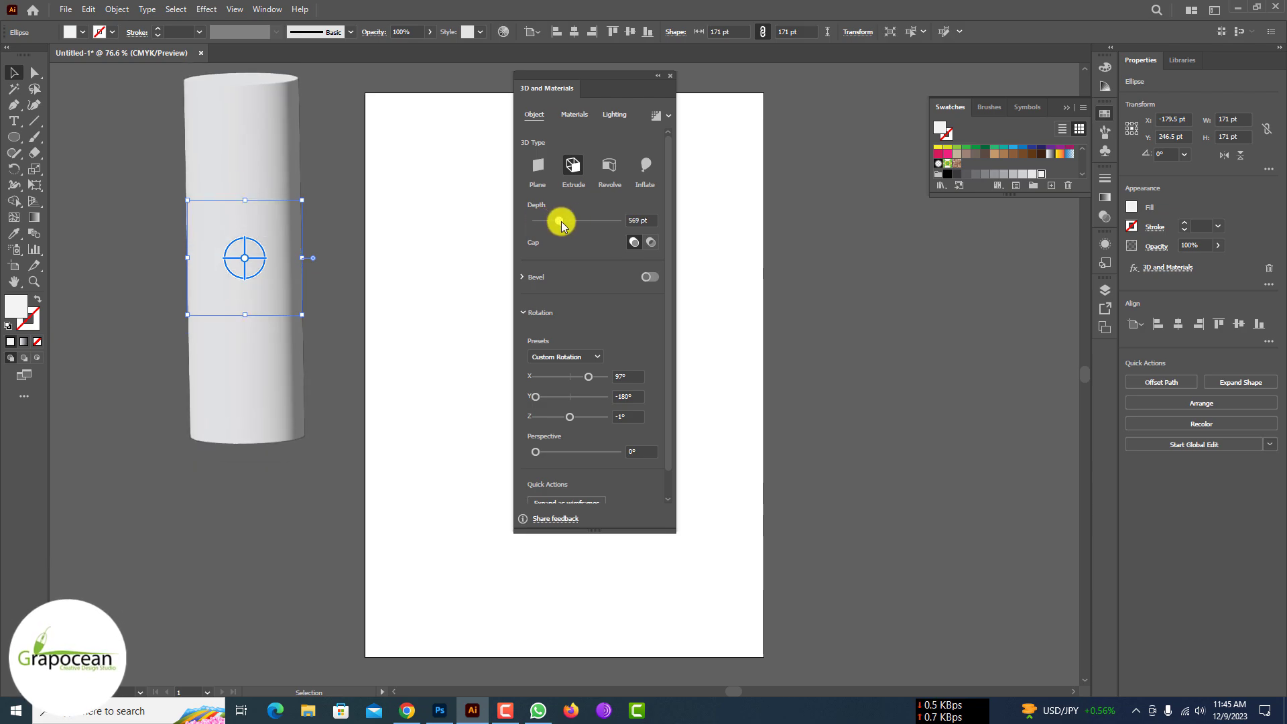
left_click_drag(562, 225, 563, 220)
left_click_drag(302, 257, 257, 259)
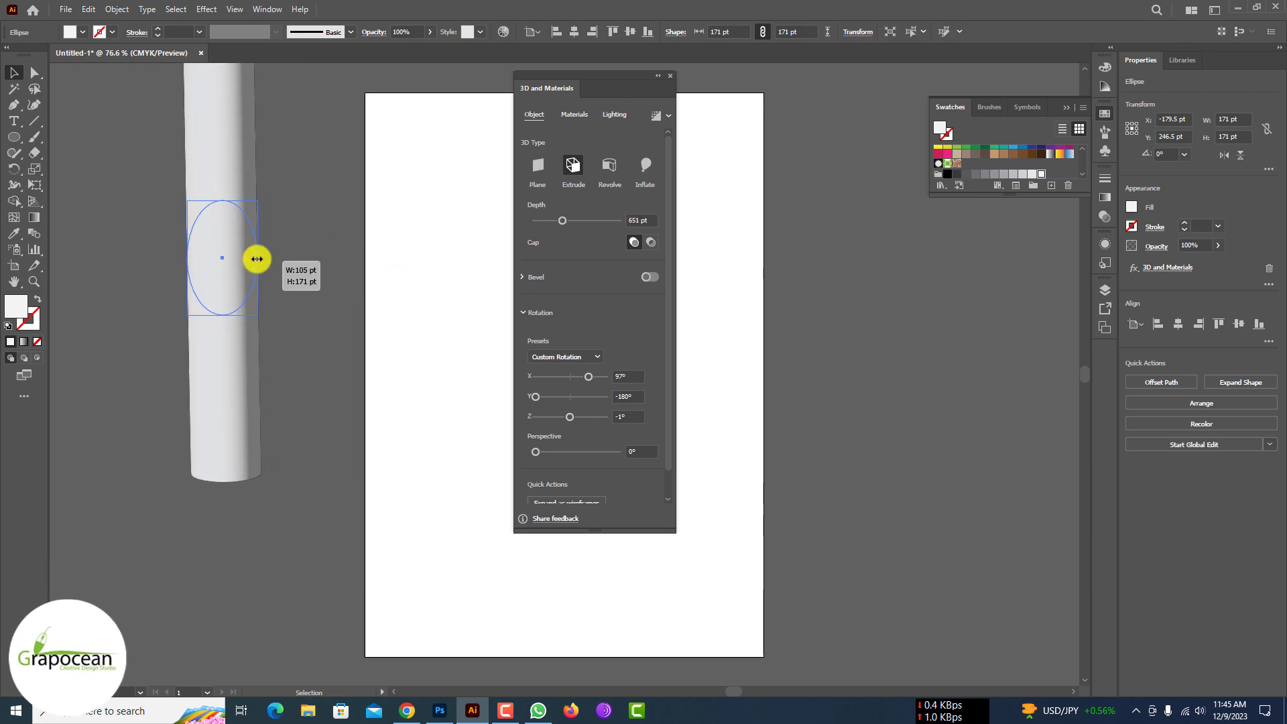
scroll(256, 259, "up", 3)
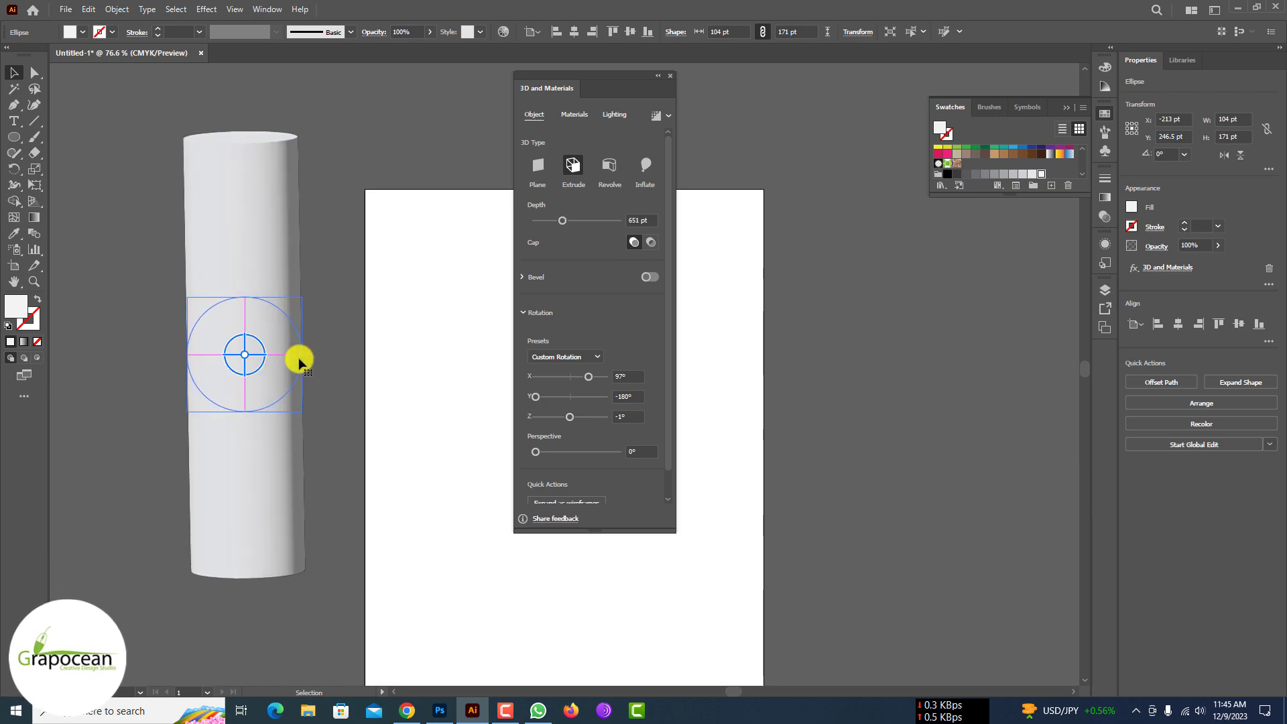
key("ctrl+z")
key("ctrl+z")
key("ctrl+z")
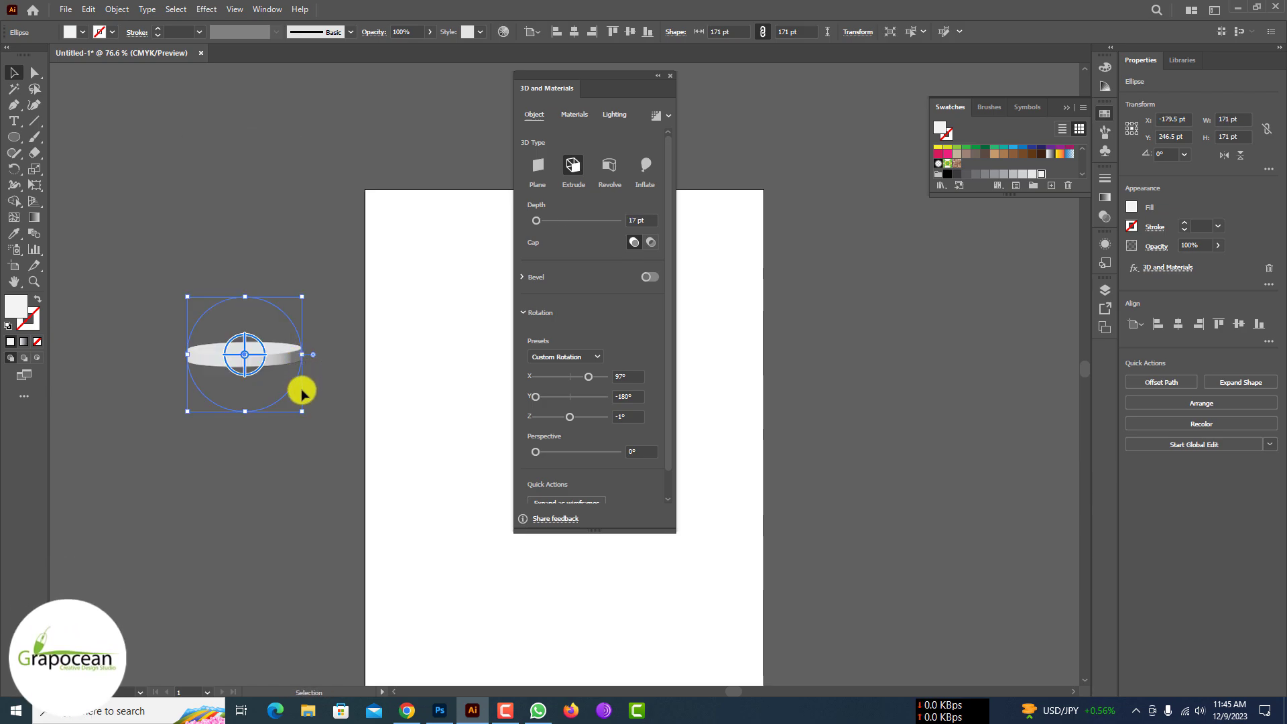
Shrink the ellipse to 71 pt, extrude it 537 pt deep and adjust its rotation
left_click_drag(301, 393, 269, 399)
left_click_drag(536, 220, 557, 221)
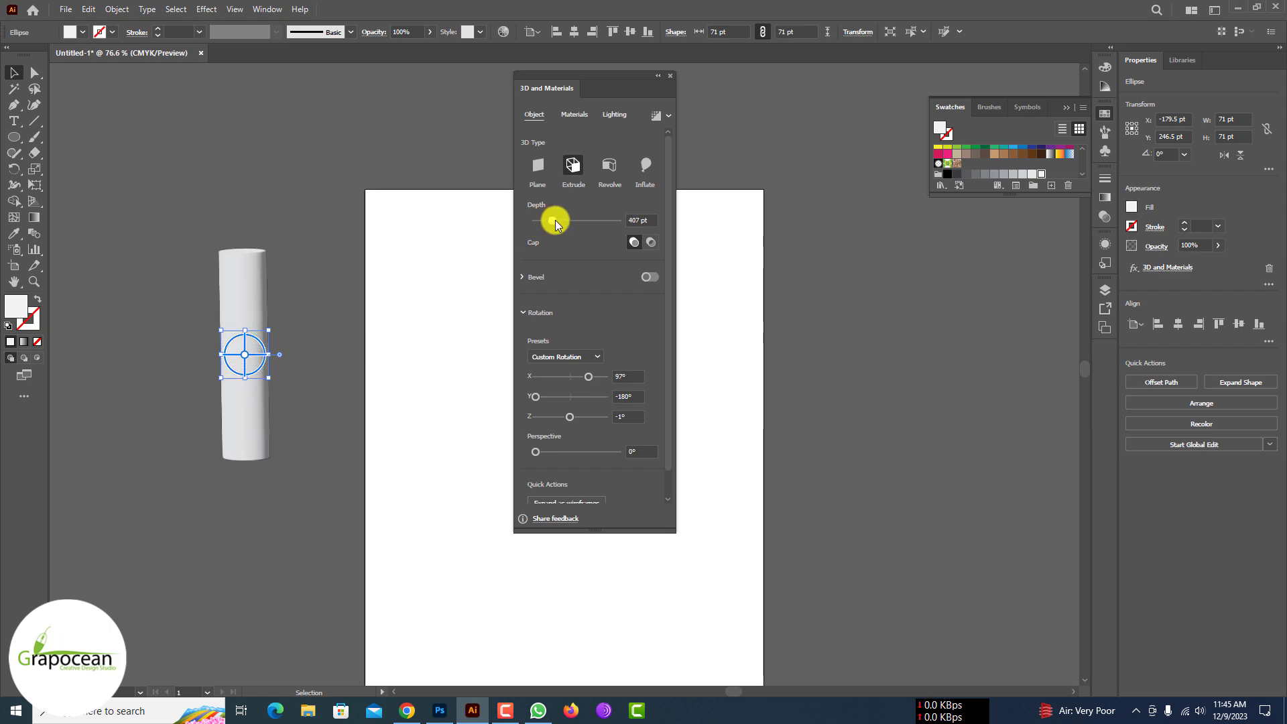
left_click_drag(534, 396, 570, 417)
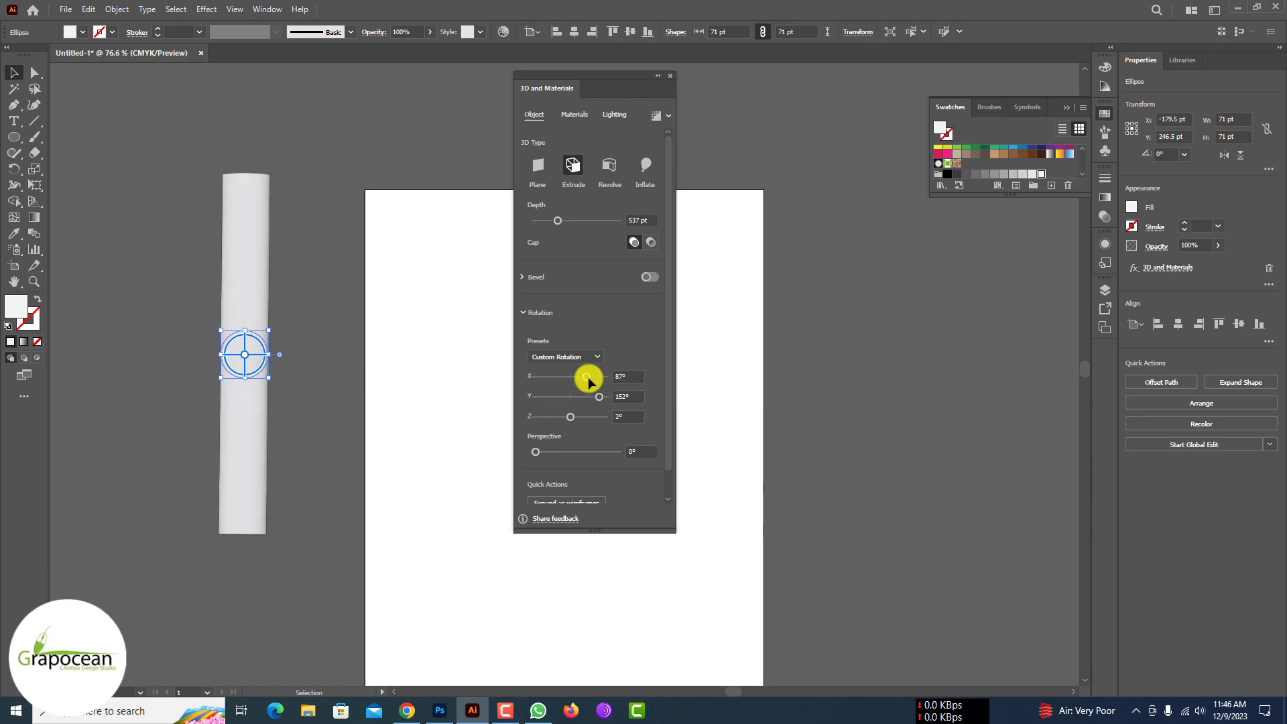
mouse_move(535, 451)
left_mouse_down()
mouse_move(574, 448)
mouse_move(537, 453)
left_mouse_up()
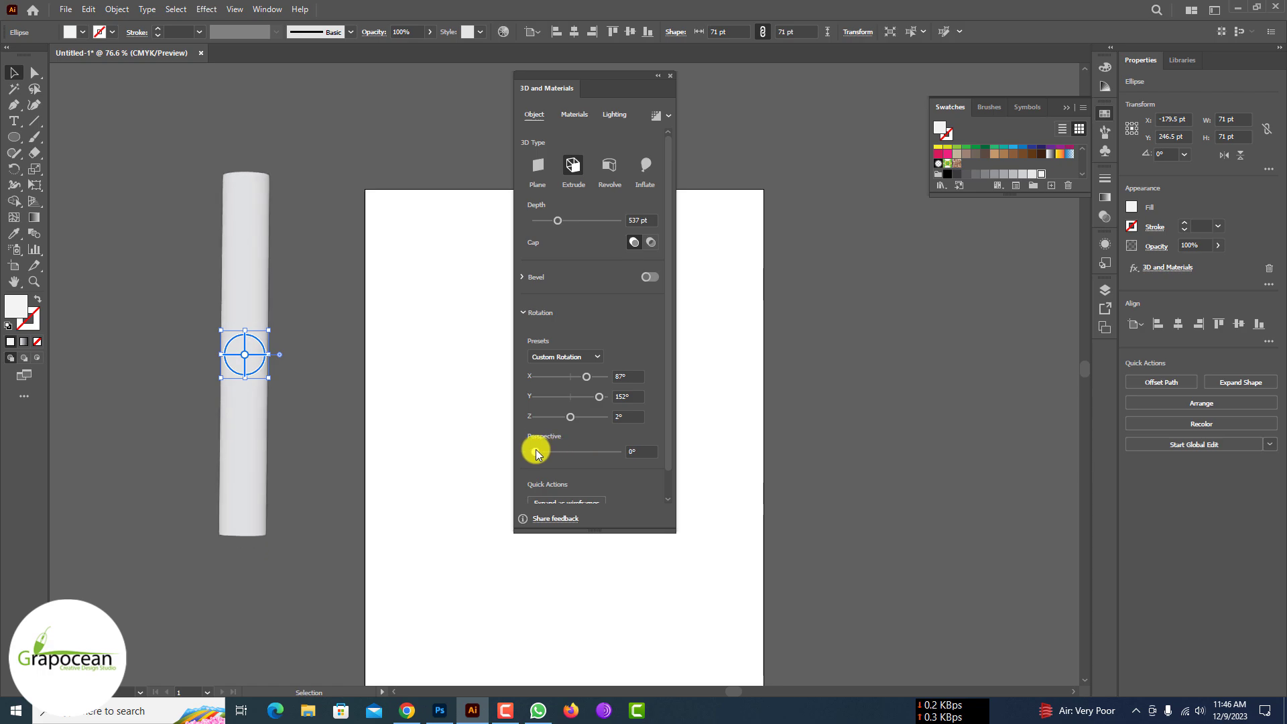
left_click(454, 451)
left_click_drag(246, 339, 438, 711)
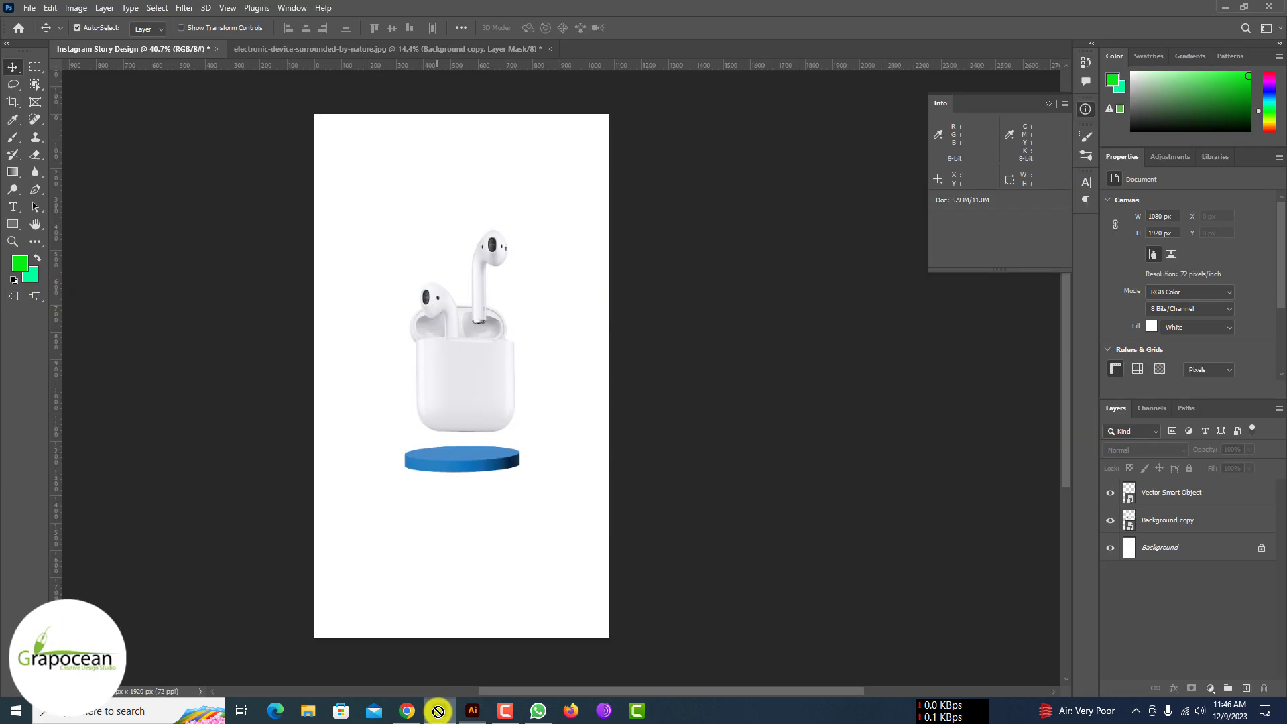
Place the cylinder on the story canvas and rotate it slightly to stand straight
mouse_move(447, 601)
left_mouse_down()
mouse_move(474, 609)
mouse_move(465, 653)
mouse_move(473, 545)
left_mouse_up()
key("Return")
left_click(1185, 530)
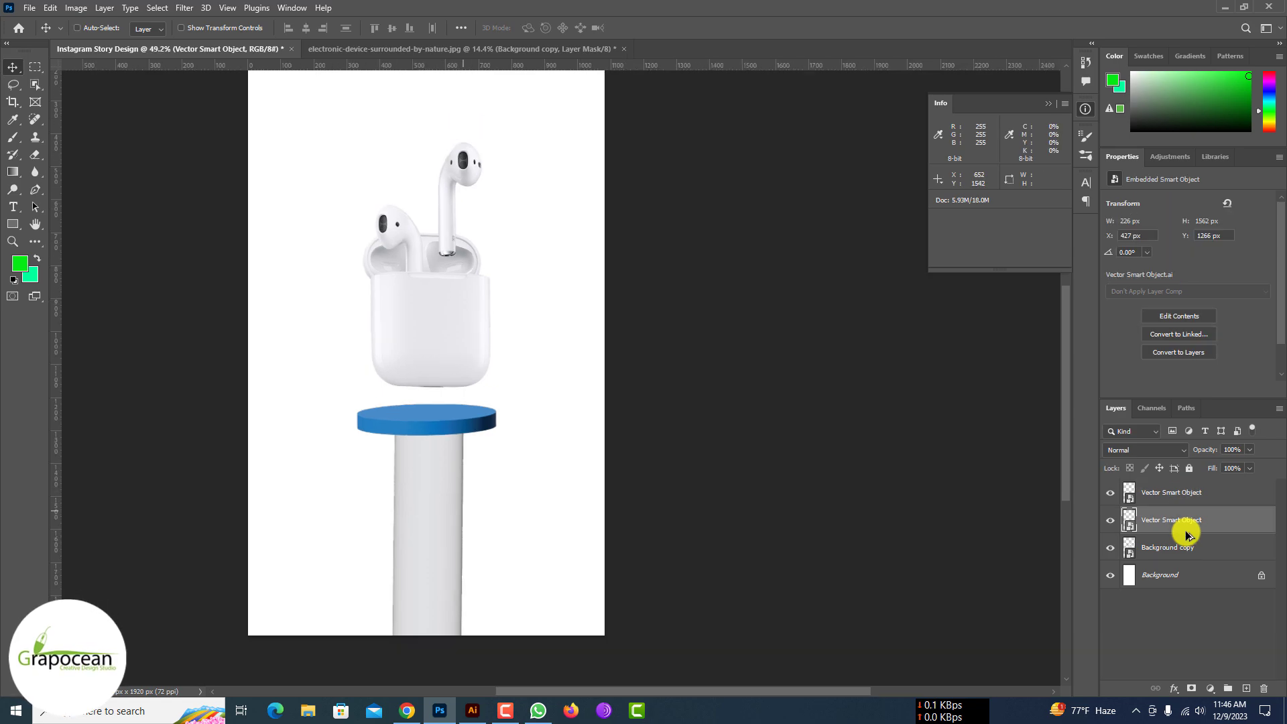
key("ctrl+t")
key("ctrl+minus")
scroll(1132, 525, "down", 5)
scroll(402, 460, "down", 1)
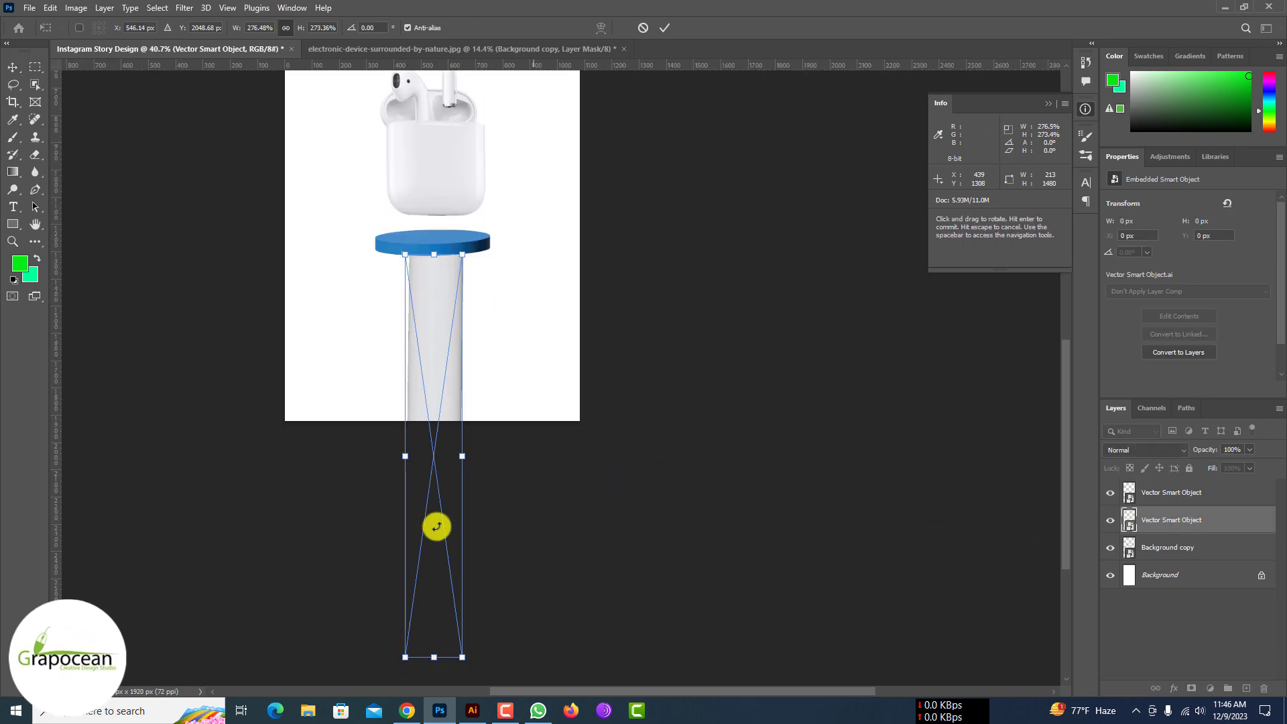
left_click_drag(436, 527, 511, 670)
left_click(664, 27)
Shrink the cylinder to a slim pillar and move it up under the blue platform
scroll(447, 380, "up", 3)
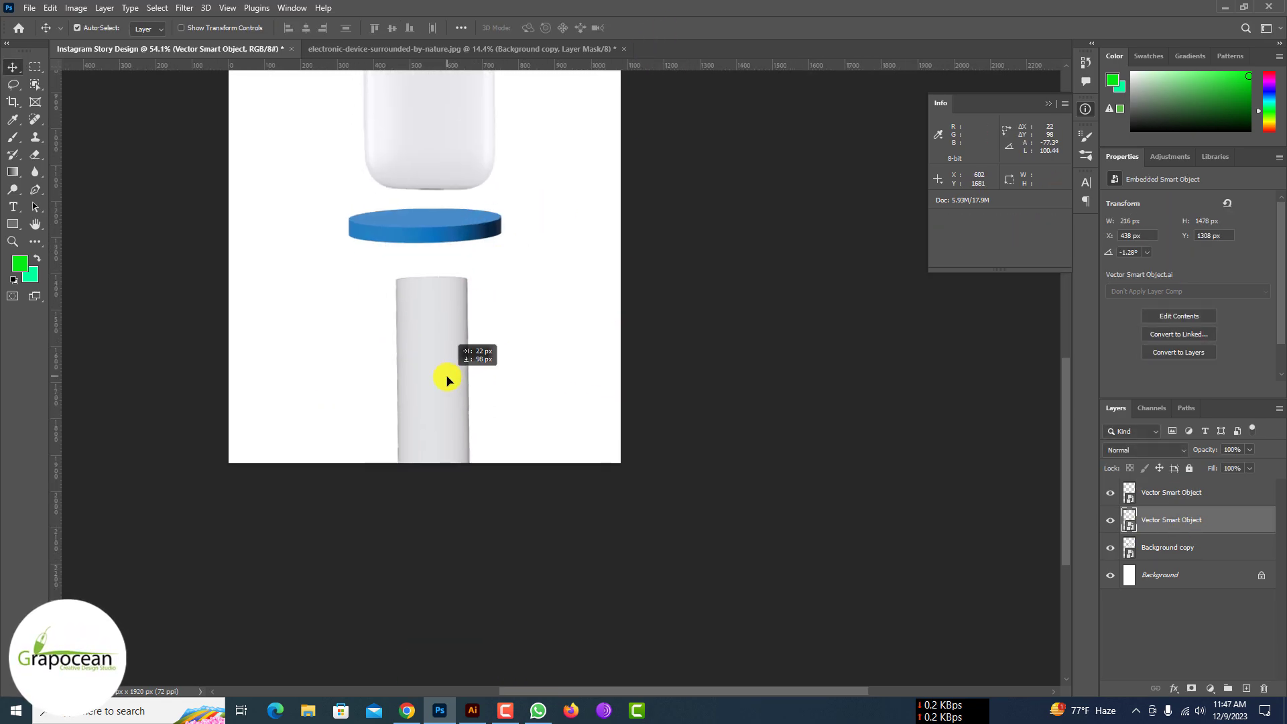
left_click_drag(447, 380, 436, 325)
key("ctrl+t")
mouse_move(468, 479)
left_mouse_down()
mouse_move(453, 506)
mouse_move(416, 290)
left_mouse_up()
left_click_drag(425, 347, 422, 400)
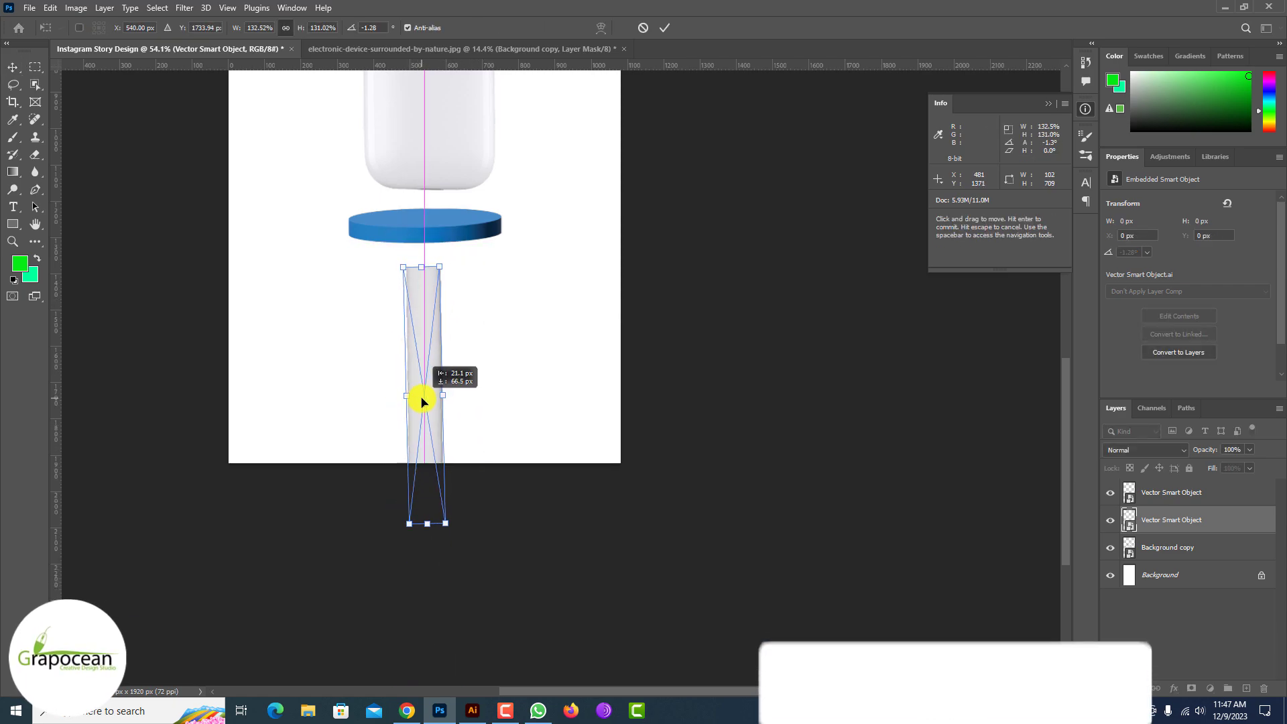
left_click(664, 28)
Lower the blue platform onto the pillar and float the AirPods case just above it
left_click_drag(448, 227, 454, 265)
scroll(641, 375, "down", 1)
mouse_move(479, 222)
left_mouse_down()
mouse_move(473, 271)
mouse_move(473, 216)
left_mouse_up()
scroll(473, 255, "up", 1)
scroll(463, 335, "up", 2)
left_click_drag(454, 424, 460, 437)
scroll(459, 437, "down", 1)
left_click(488, 287)
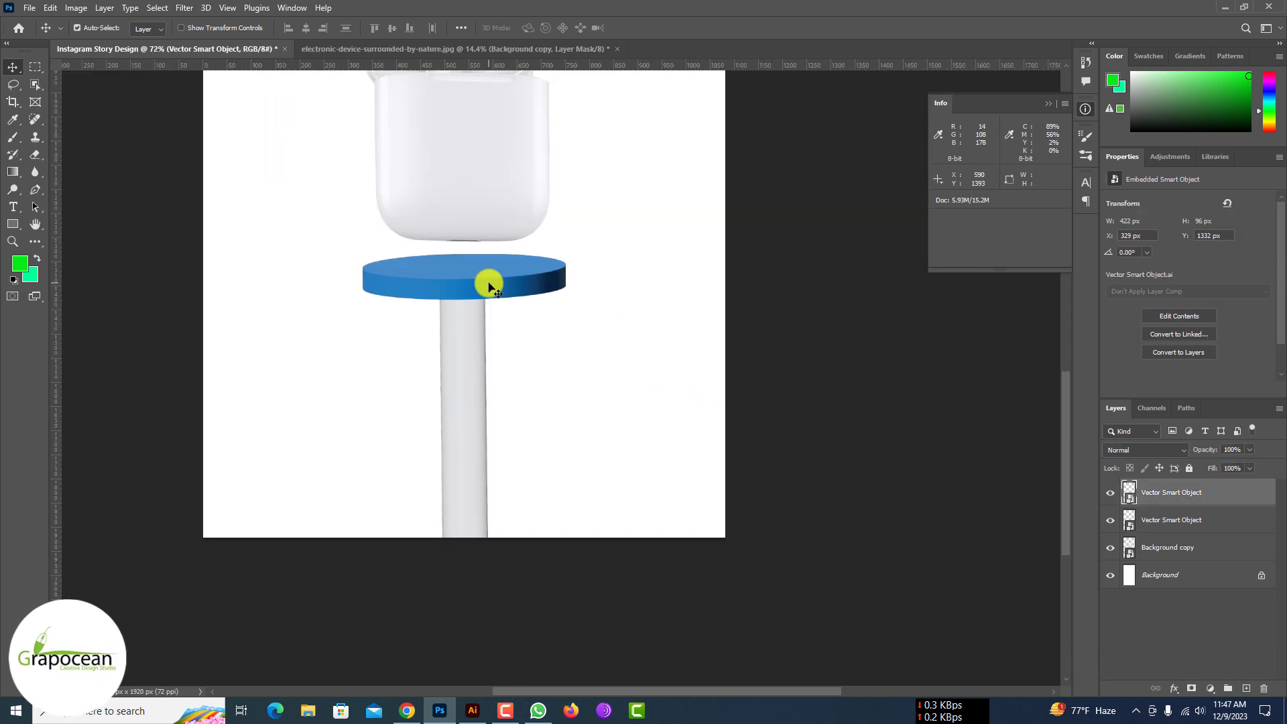
left_click(1110, 492)
left_click_drag(478, 189, 473, 186)
scroll(694, 345, "down", 3)
Fill the background with a blue gradient dragged from the bottom up, redoing the first attempt
scroll(694, 335, "up", 1)
left_click(694, 322)
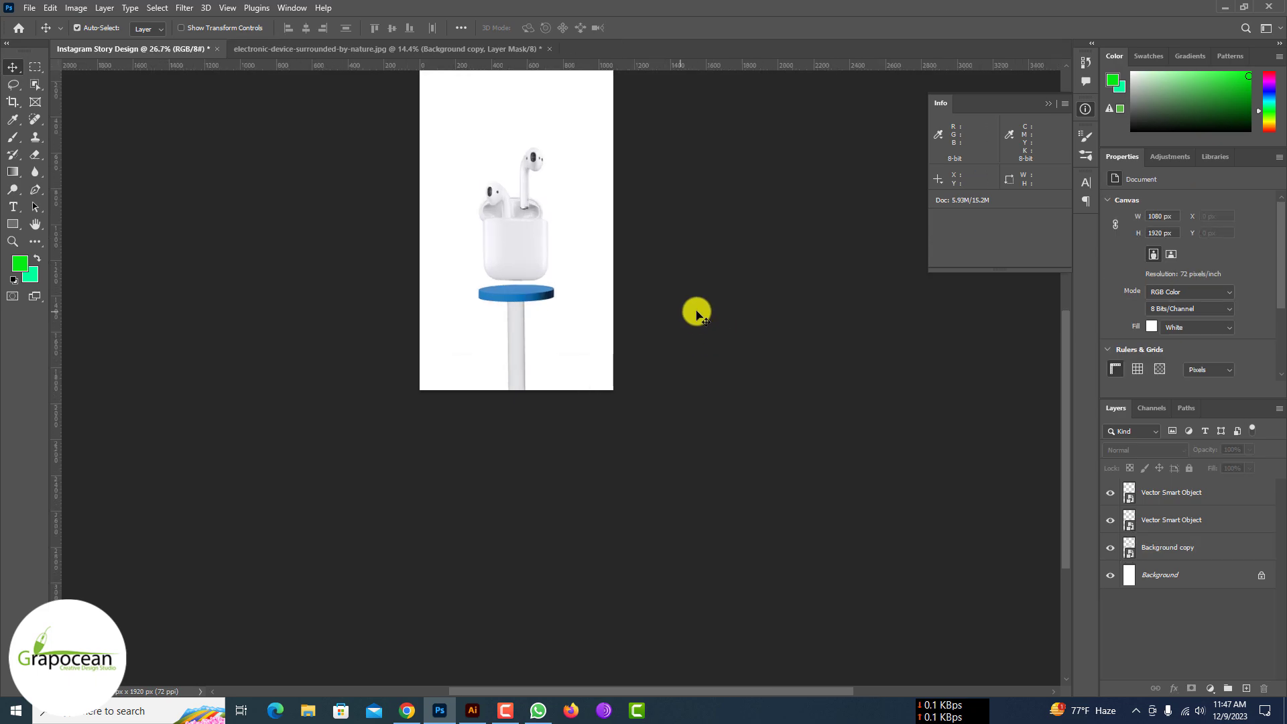
scroll(517, 353, "up", 1)
key("g")
left_click_drag(482, 544, 503, 181)
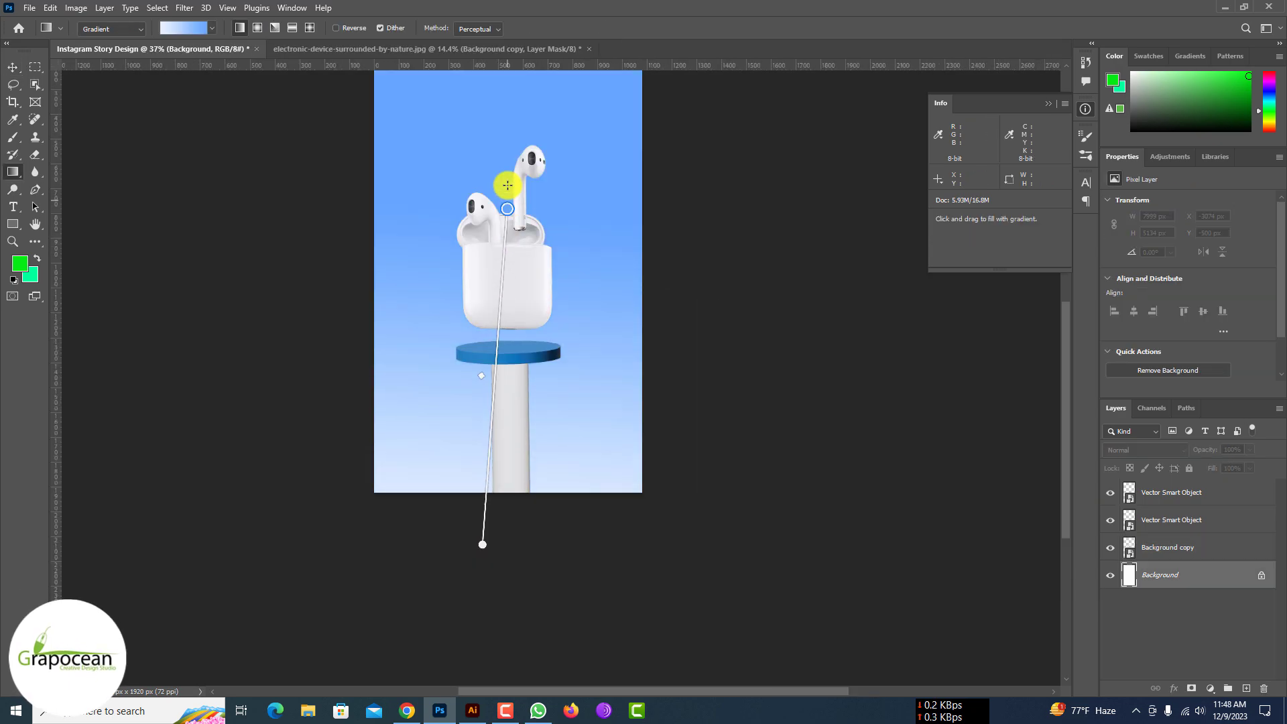
scroll(505, 149, "down", 2)
key("Delete")
left_click_drag(526, 453, 534, 267)
key("v")
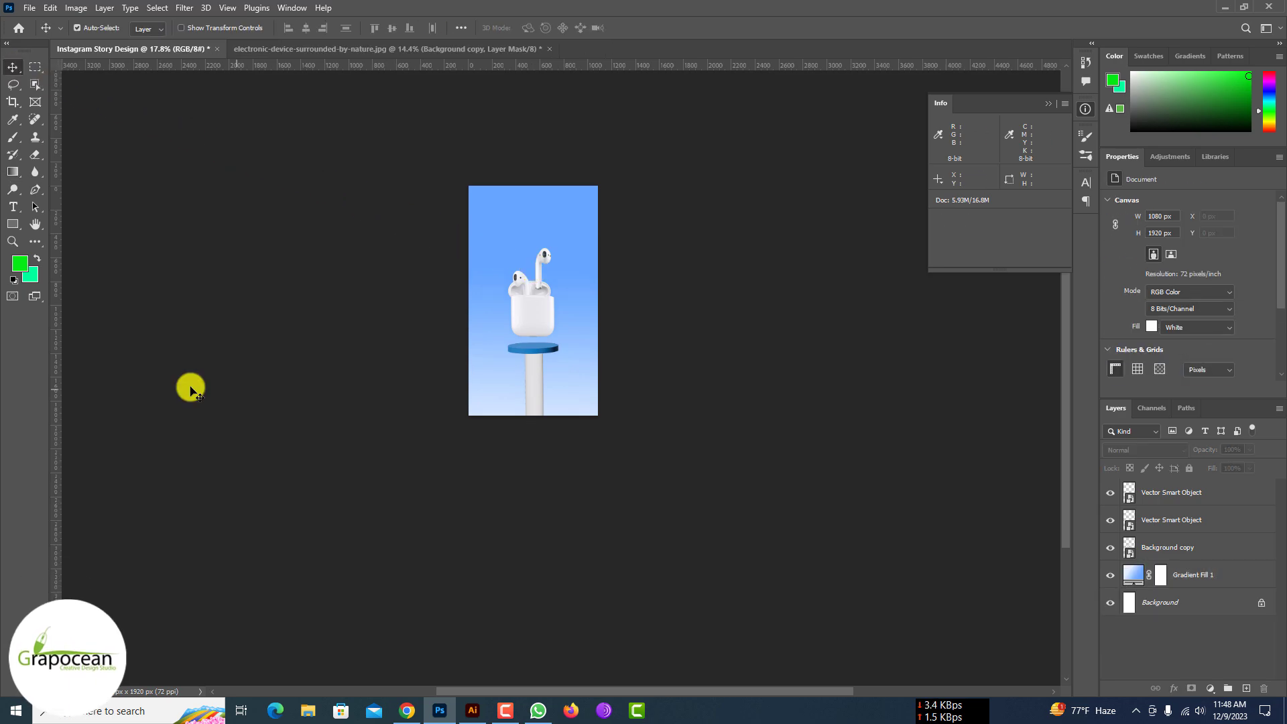
scroll(524, 335, "up", 3)
left_click(539, 402)
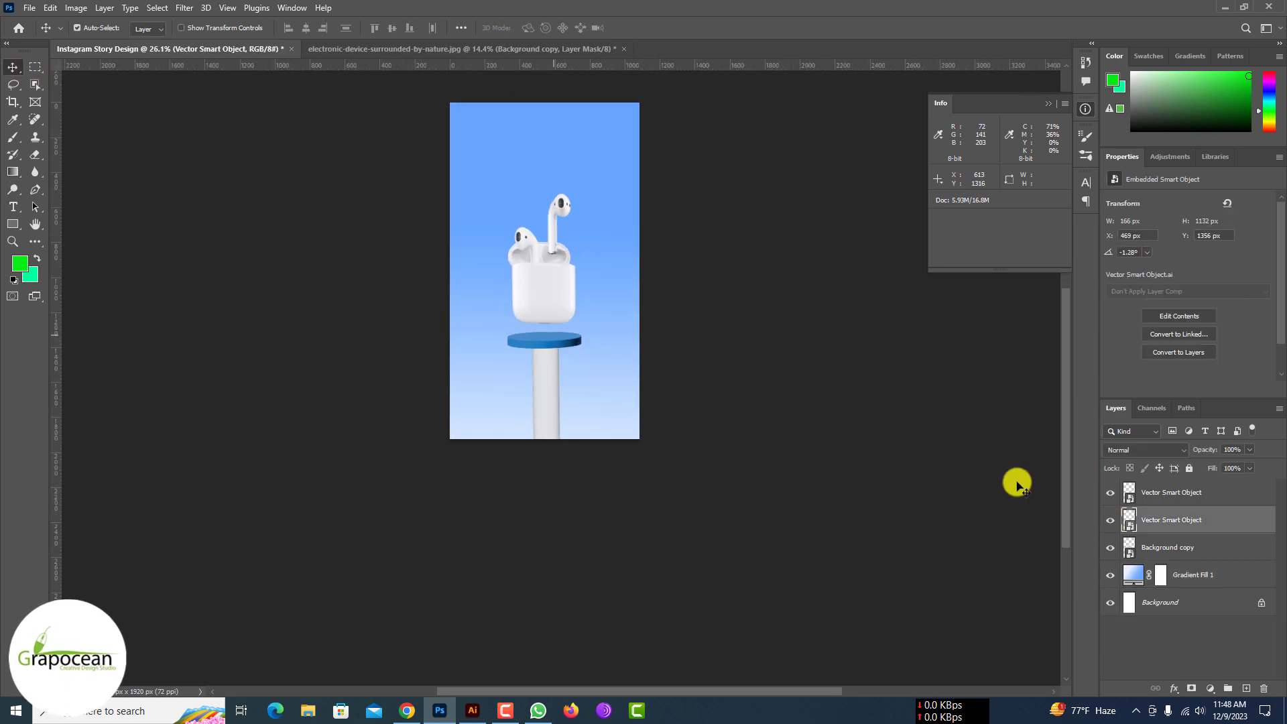
Save As 'Instagram Story Design' in PSD format, accepting the Photoshop Format Options
left_click(29, 7)
left_click(41, 159)
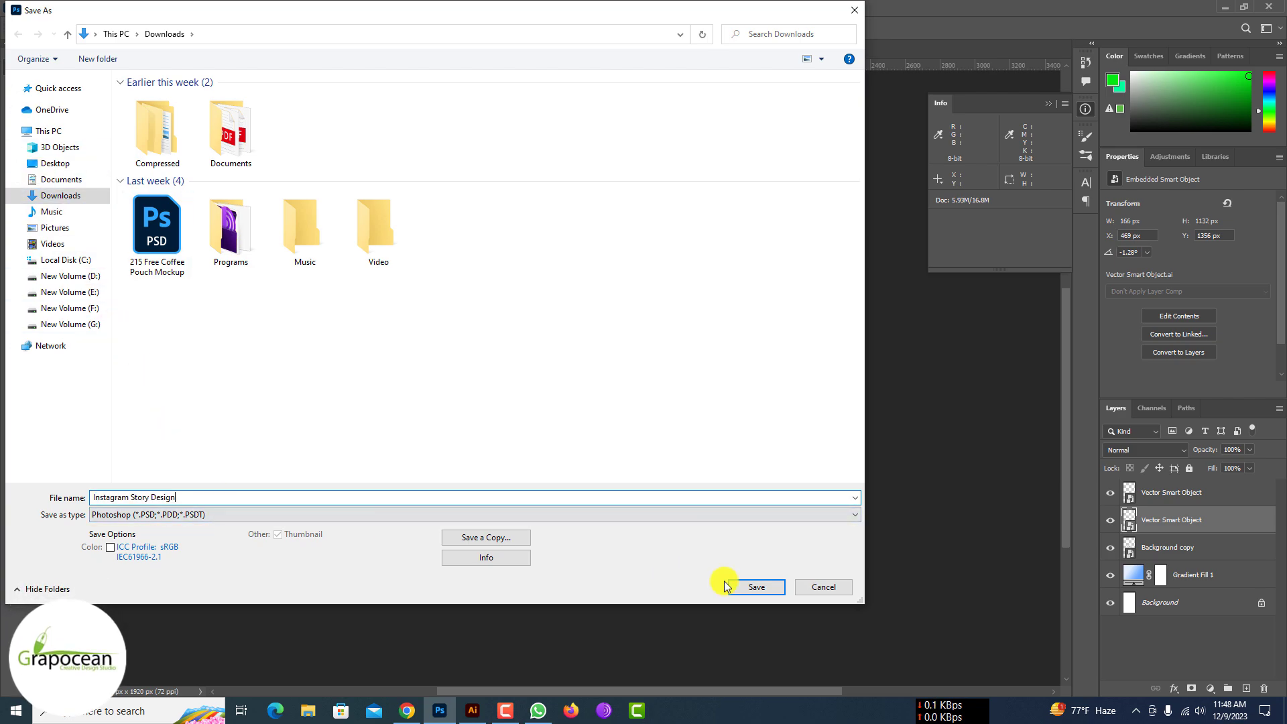
left_click(744, 587)
left_click(803, 200)
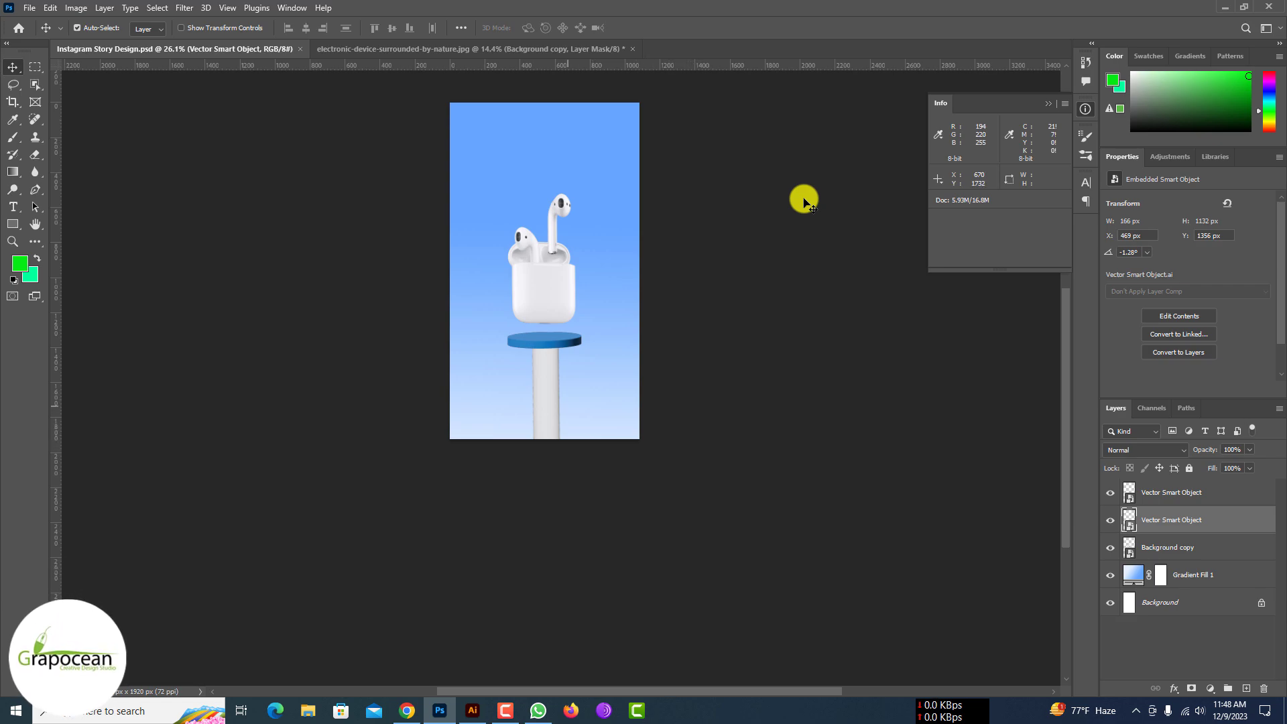
Nudge the pillar into place and lower the opacity of Selective Color 1
scroll(530, 423, "up", 5)
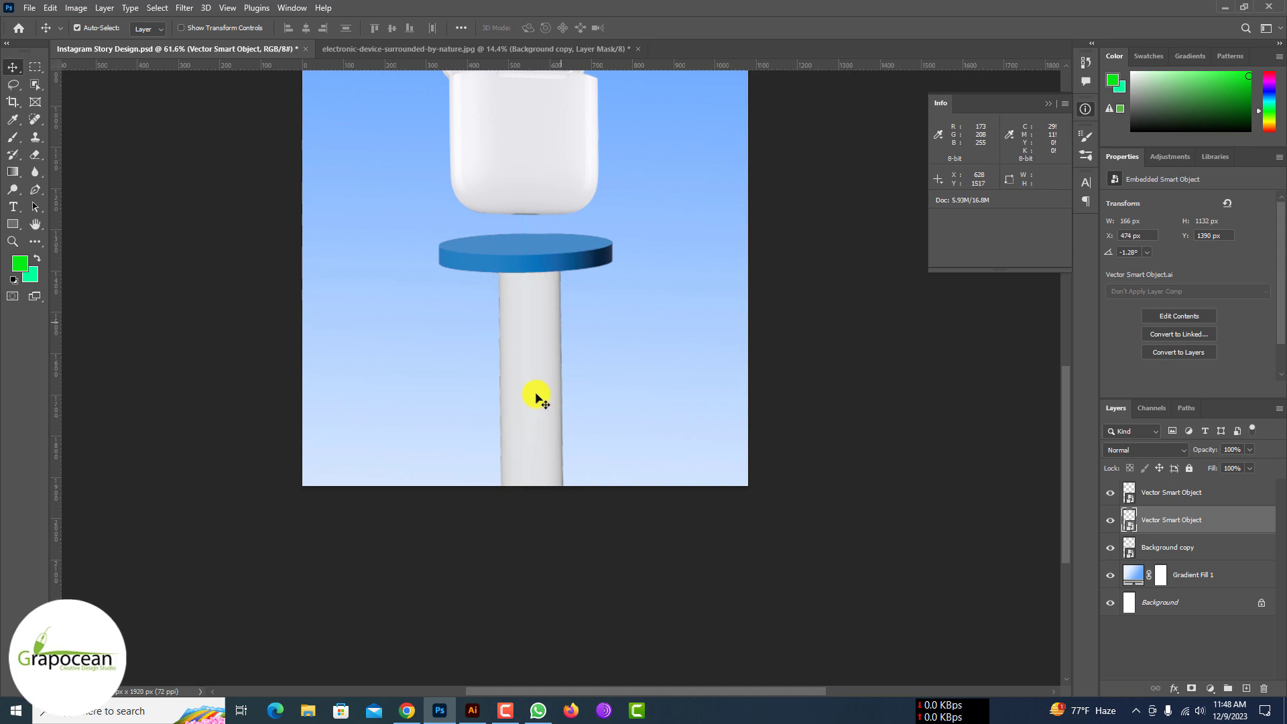
left_click_drag(529, 420, 516, 387)
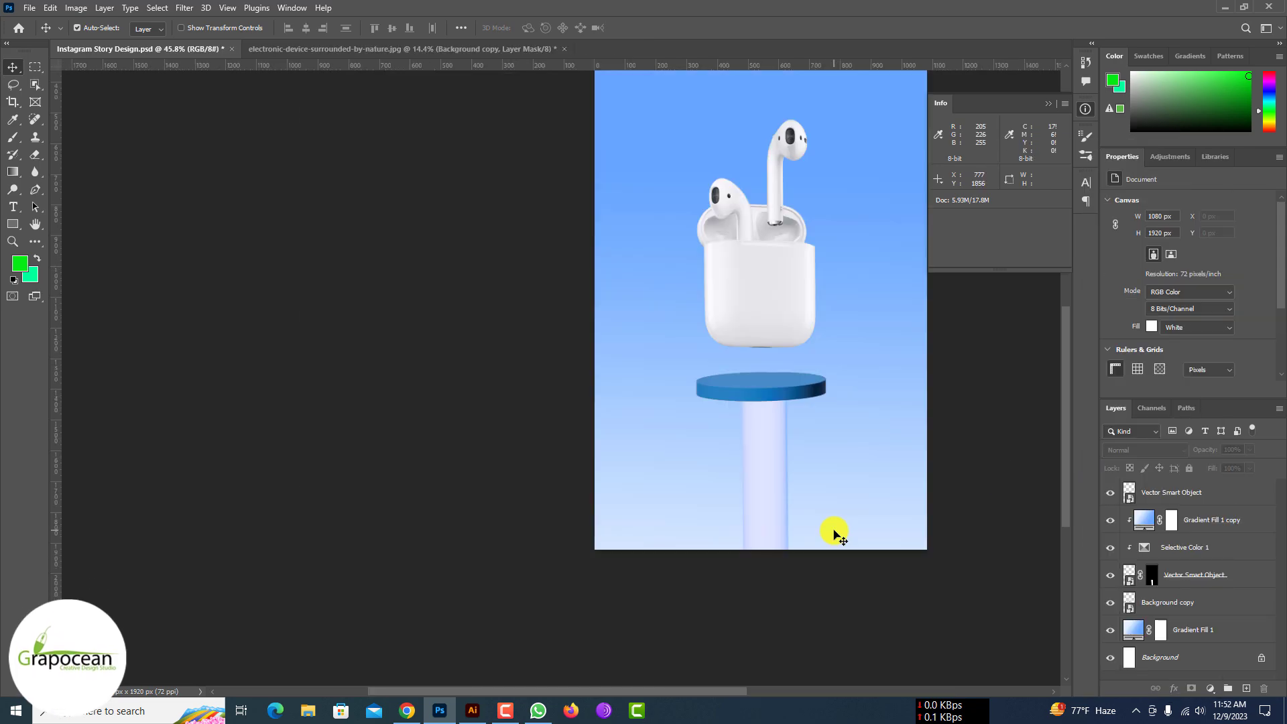
scroll(797, 506, "up", 2)
left_click(1216, 537)
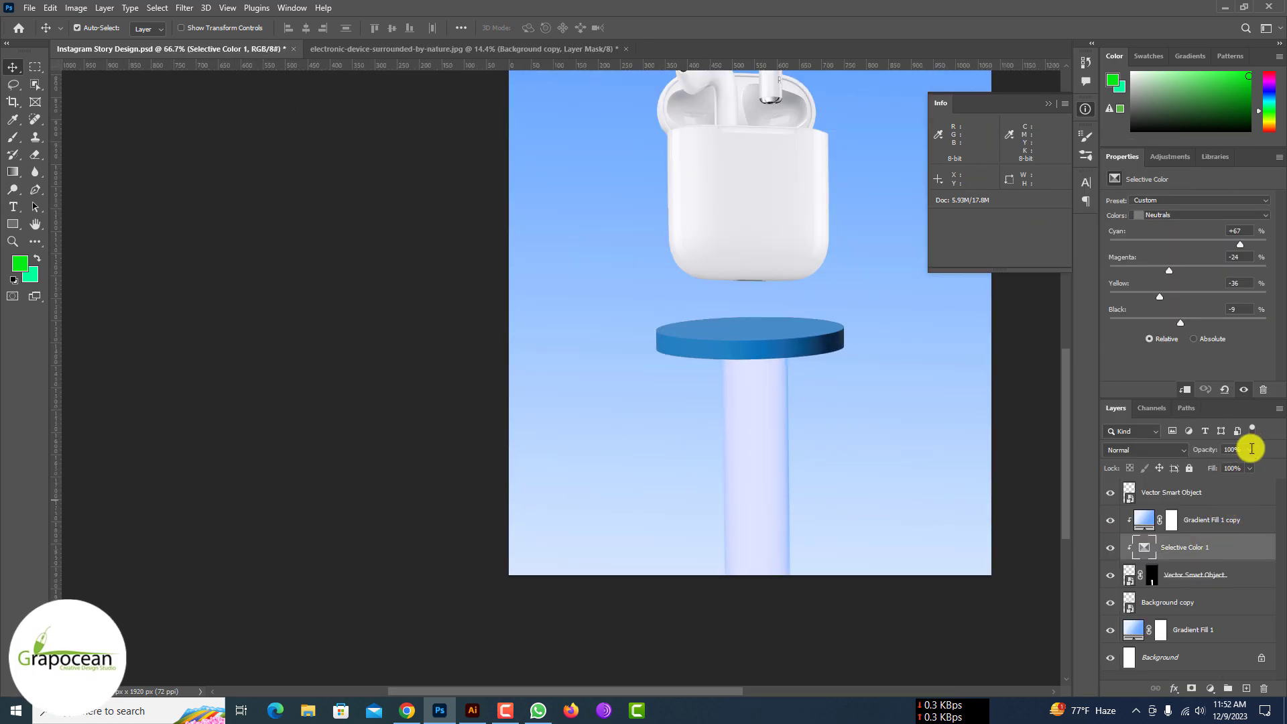
left_click_drag(1251, 449, 1218, 464)
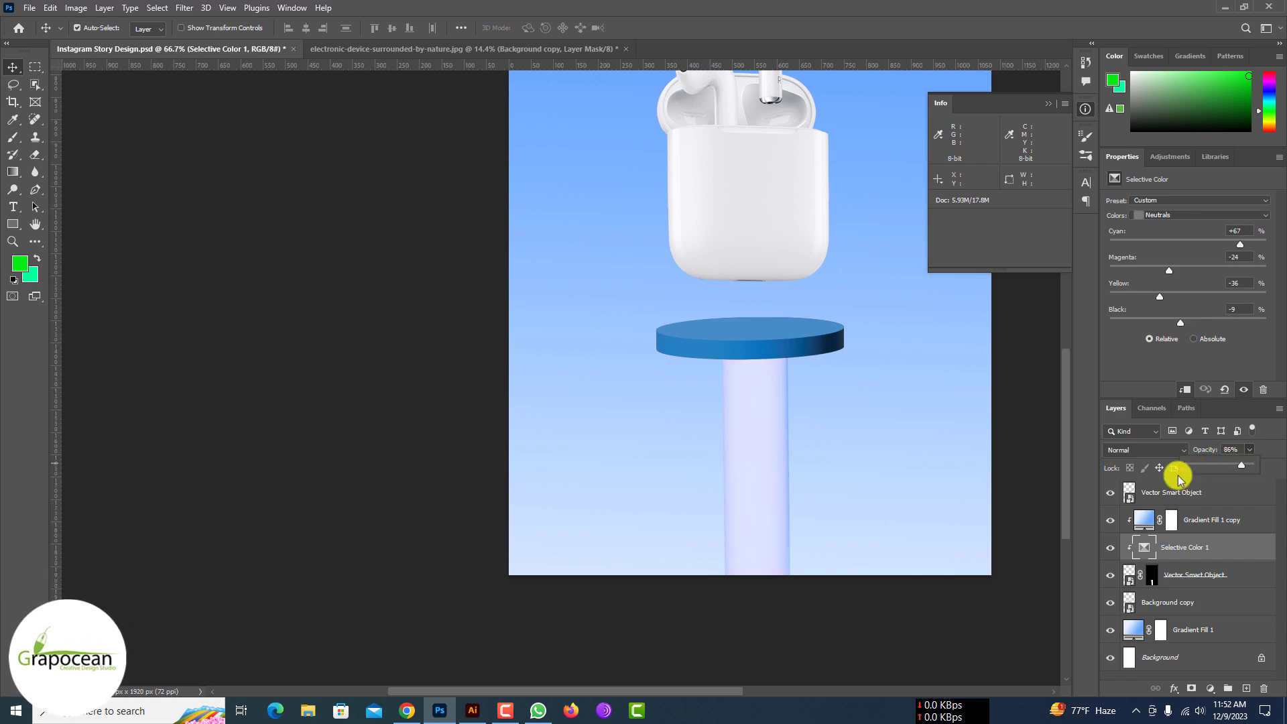
Add a Selective Color layer above the platform, reducing Neutrals' cyan, magenta and black
left_click(775, 343)
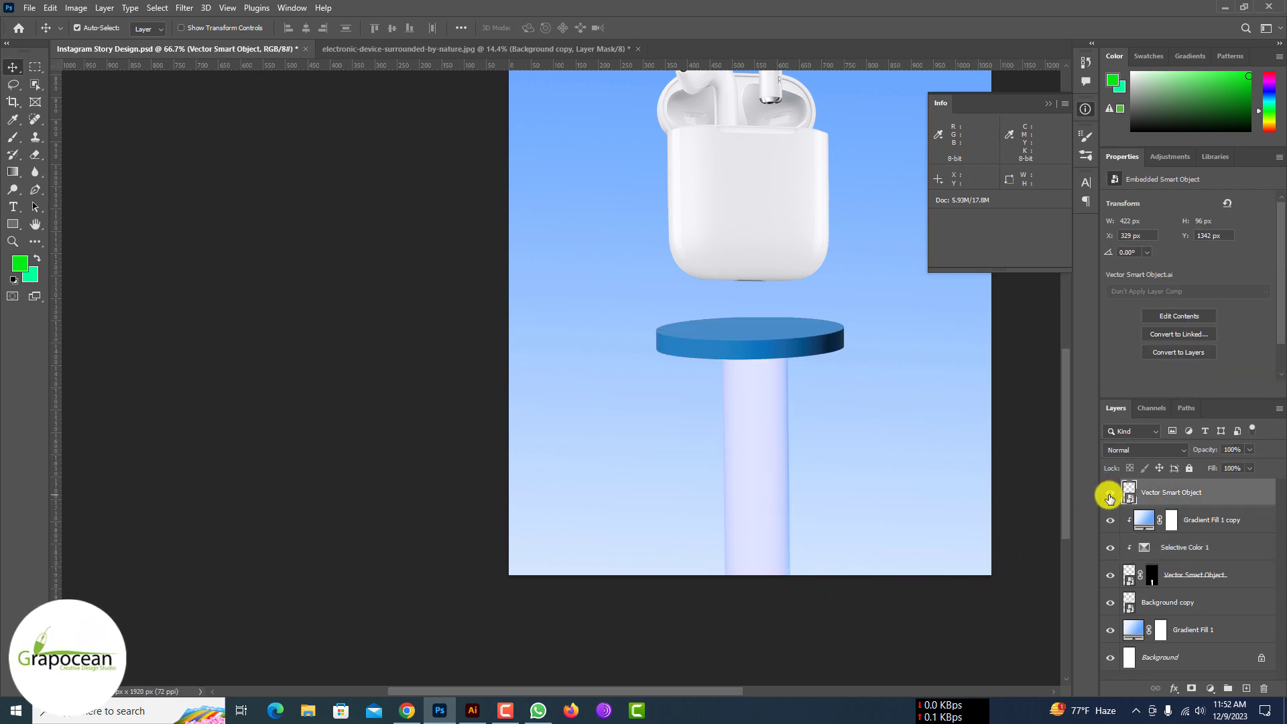
left_click(1210, 688)
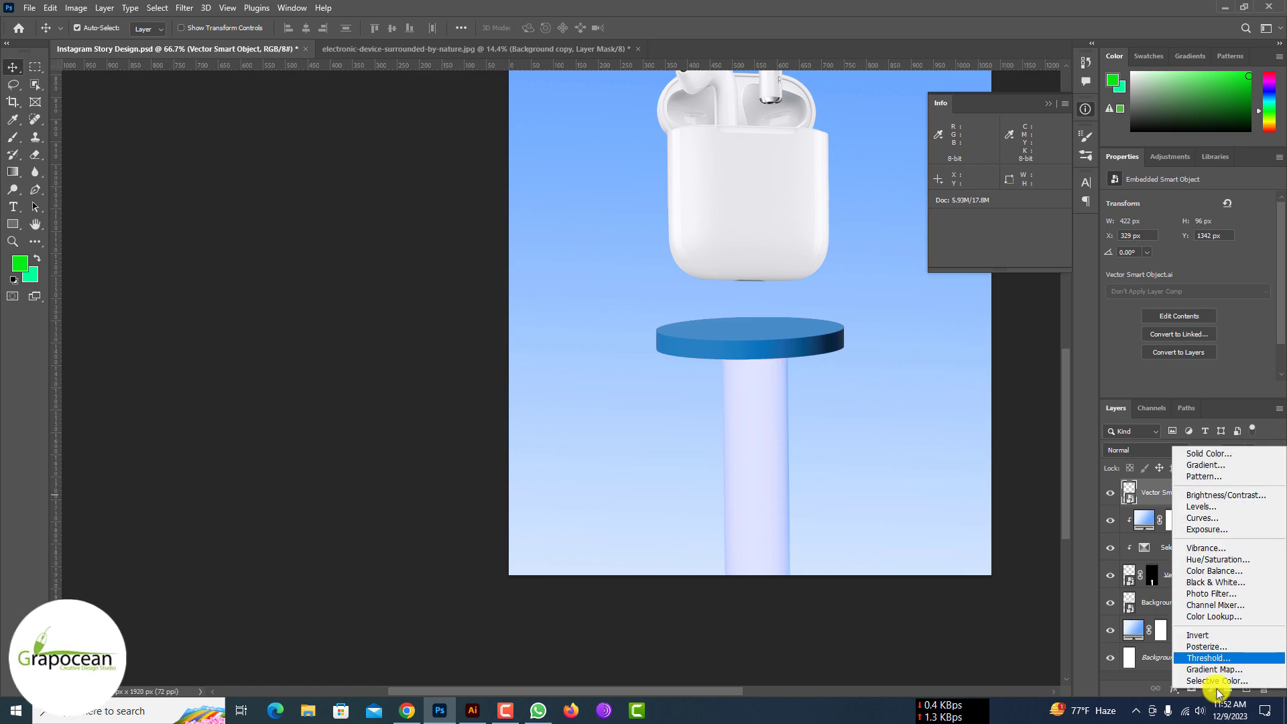
left_click(1216, 680)
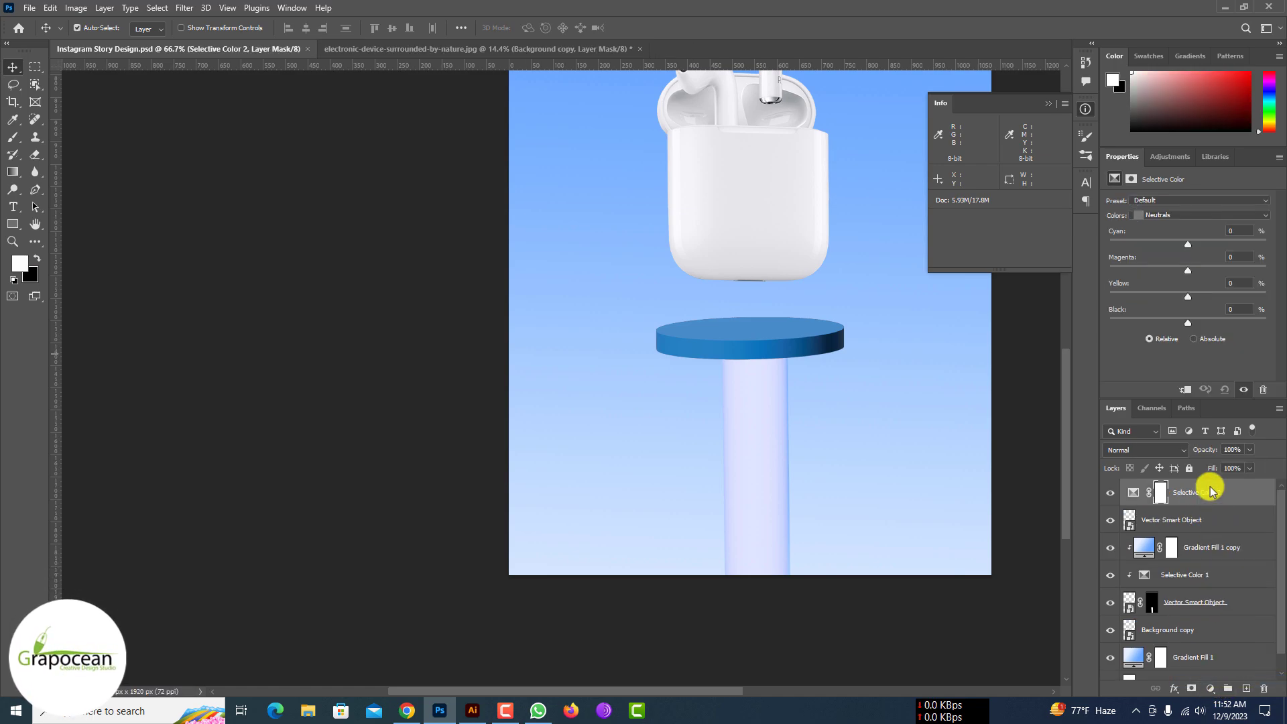
mouse_move(1212, 248)
left_mouse_down()
mouse_move(1146, 255)
mouse_move(1105, 280)
left_mouse_up()
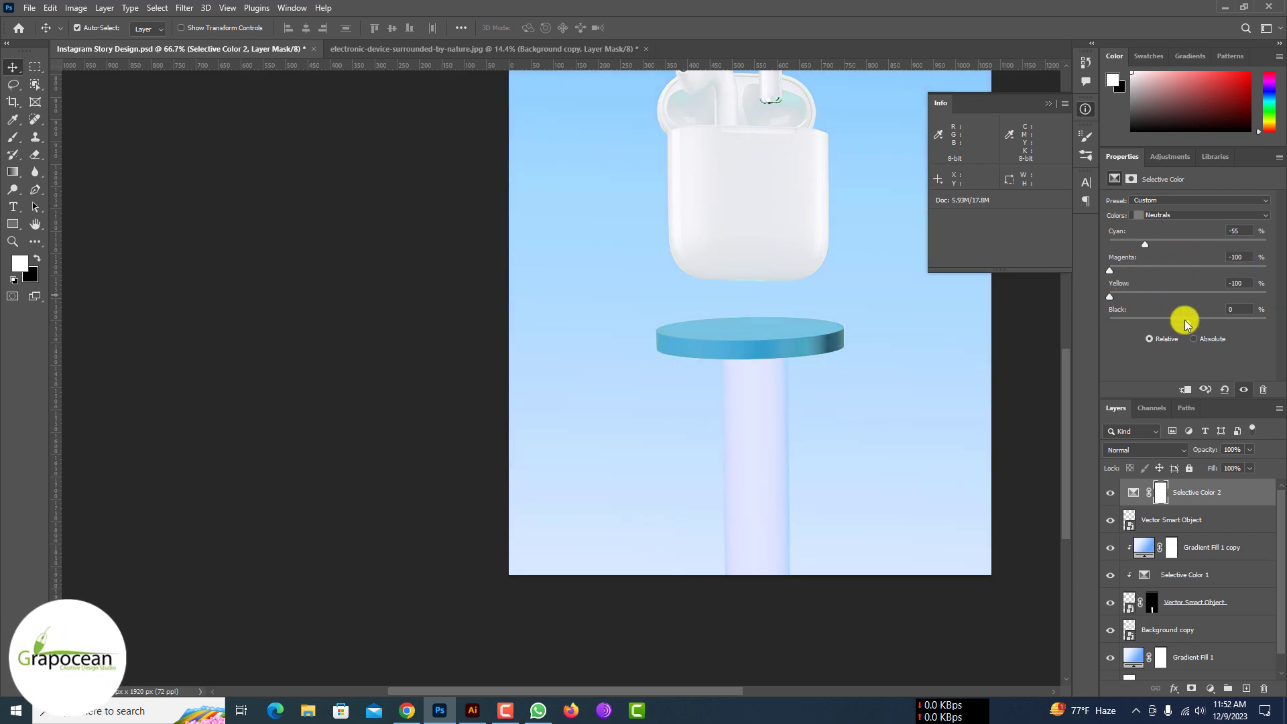
left_click_drag(1187, 322, 1066, 320)
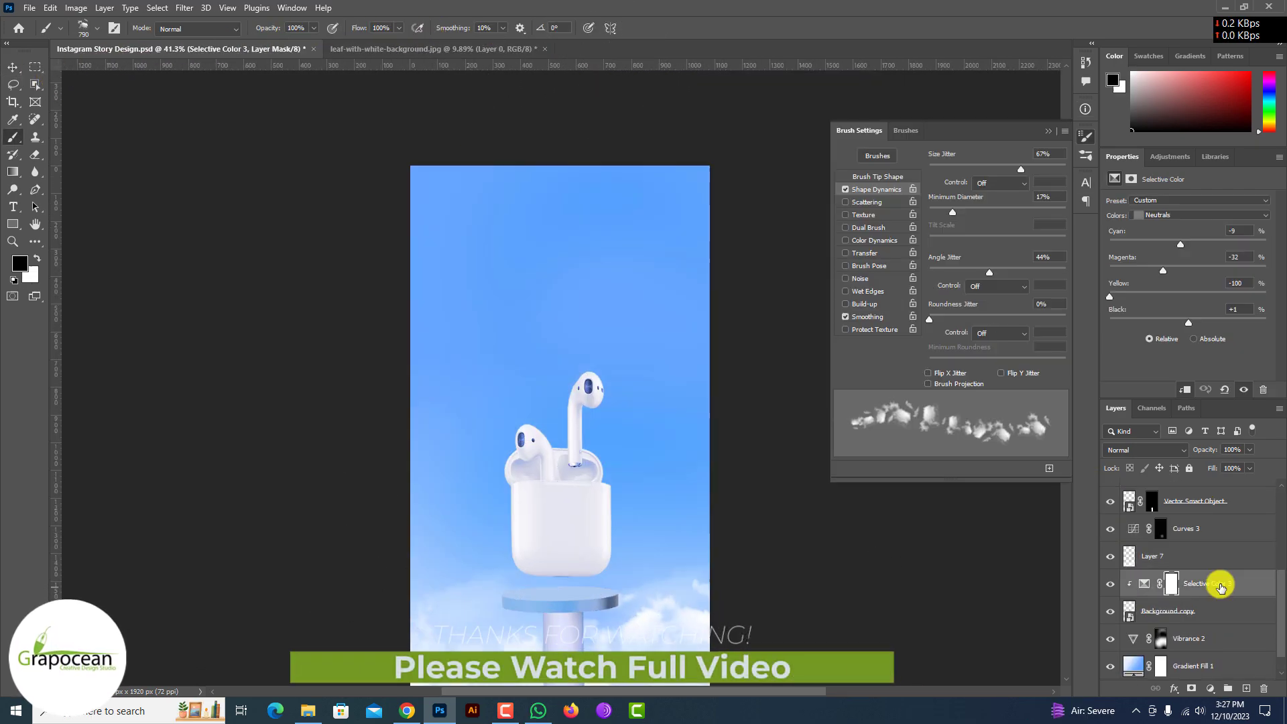
Add a new layer and paint white cloud puffs beside the AirPods case
left_click(1246, 692)
key("x")
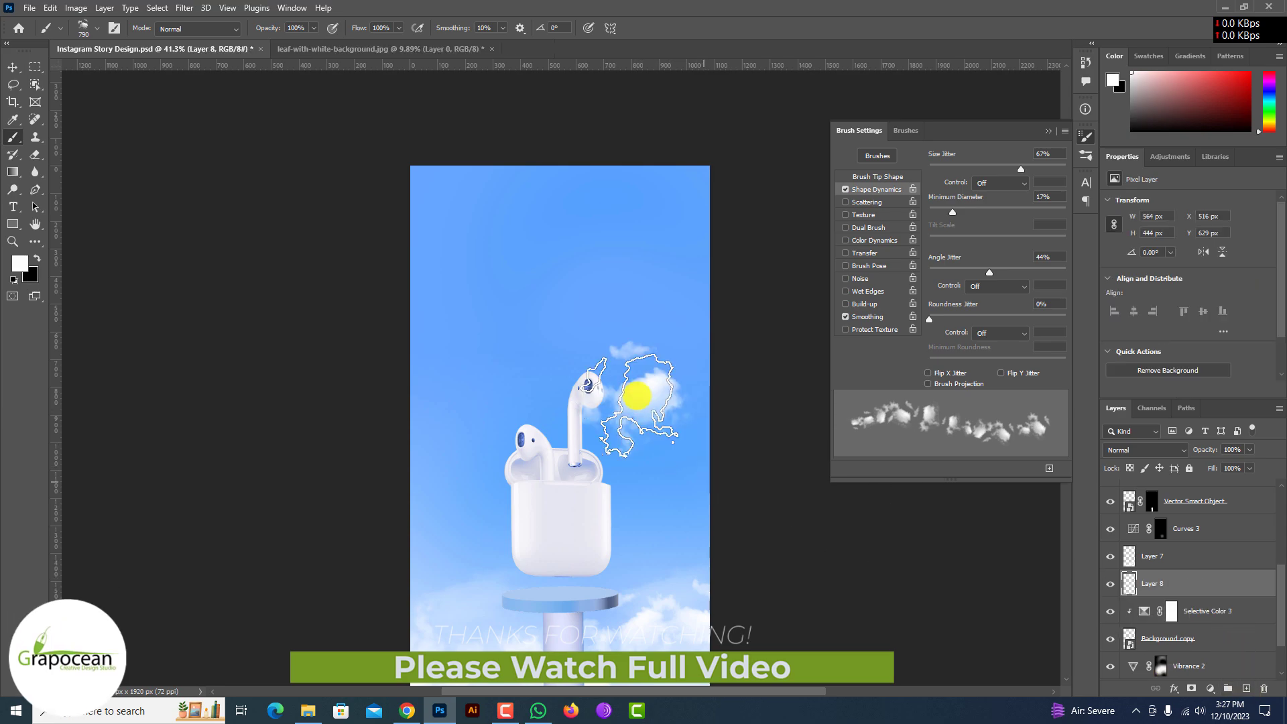
left_click_drag(677, 436, 677, 420)
key("ctrl+z")
left_click(660, 380)
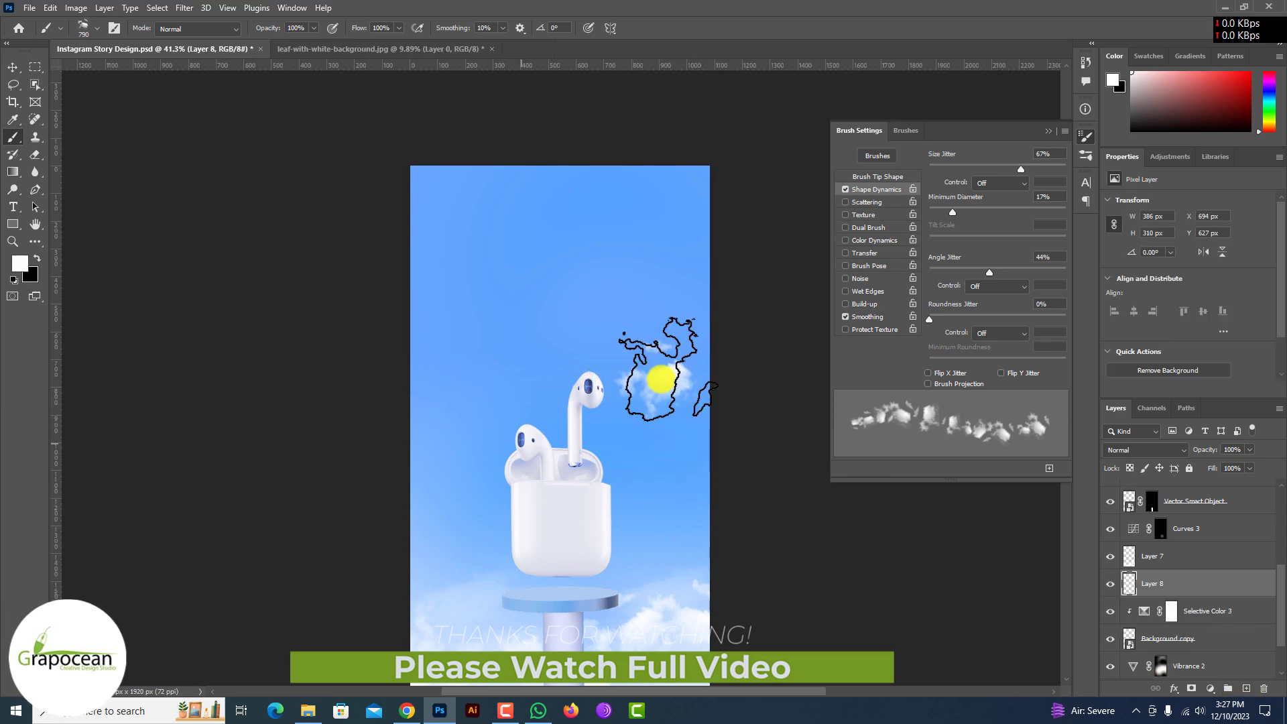
Enlarge and rotate the cloud brush, then bring up the leaf-with-white-background.jpg document
key("bracketright")
key("bracketright")
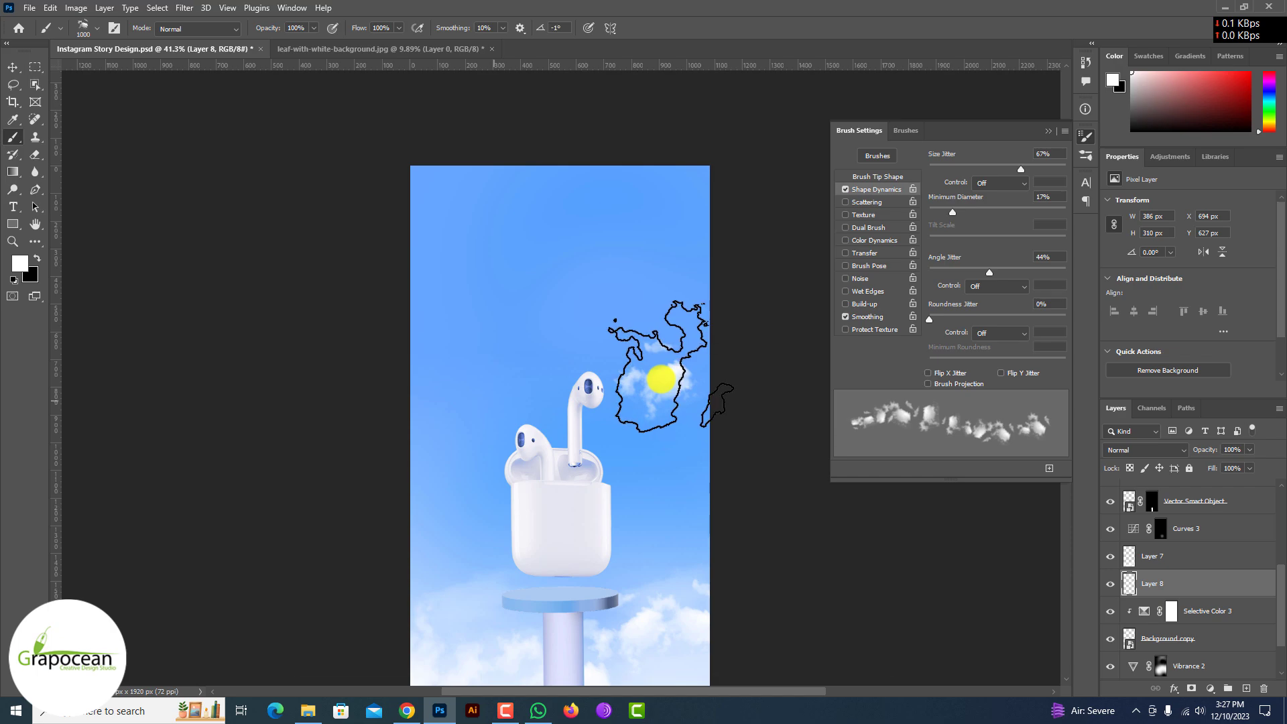
left_click(494, 401)
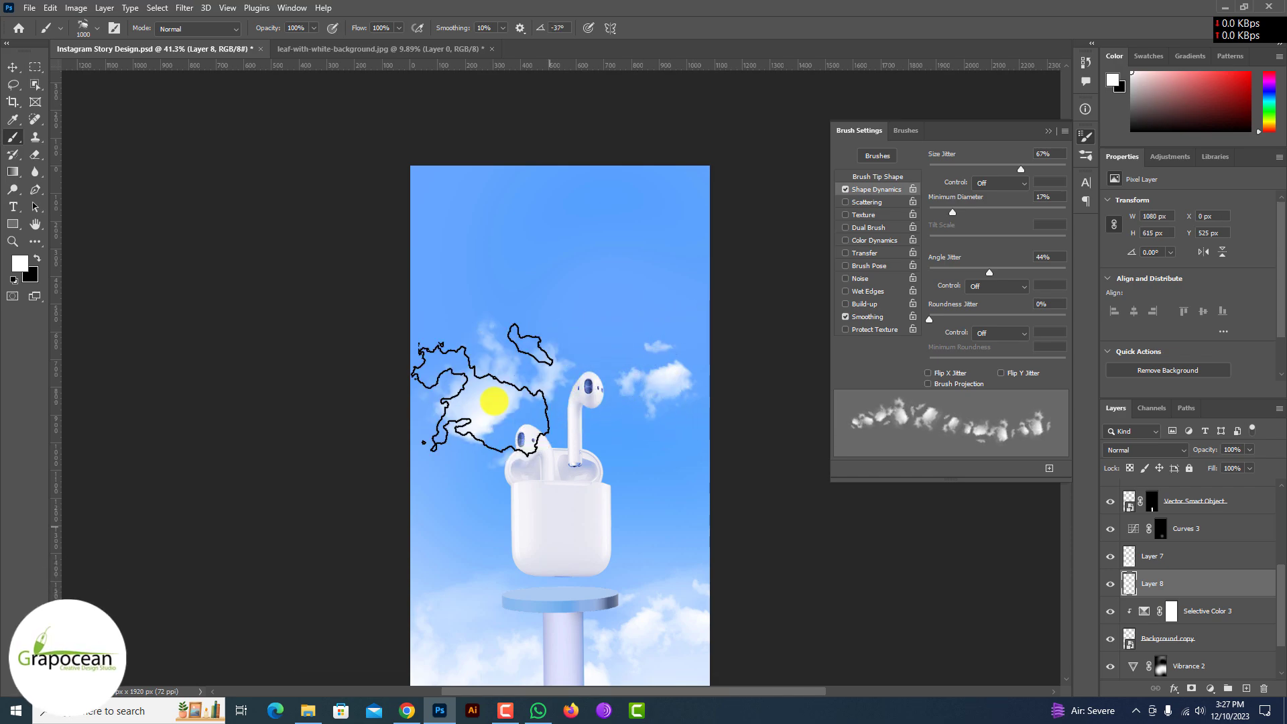
key("ctrl+z")
key("Left")
key("Left")
key("Left")
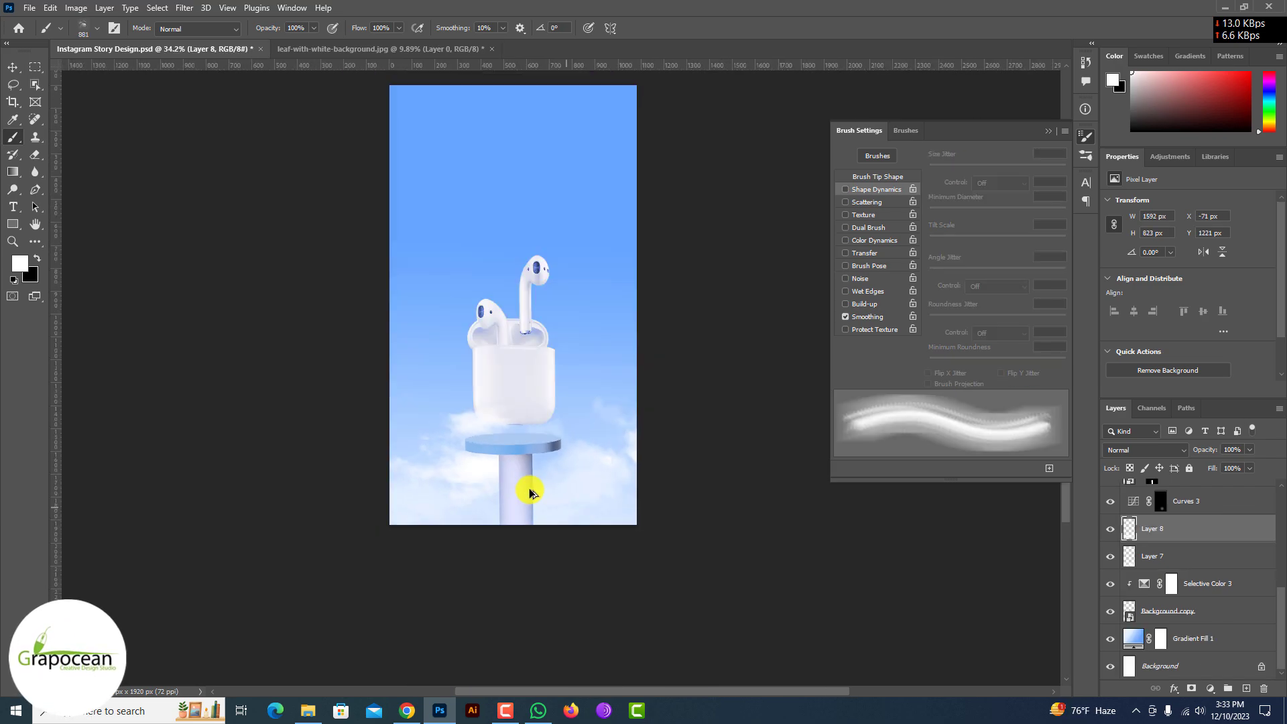
left_click_drag(574, 536, 469, 373)
left_click(311, 51)
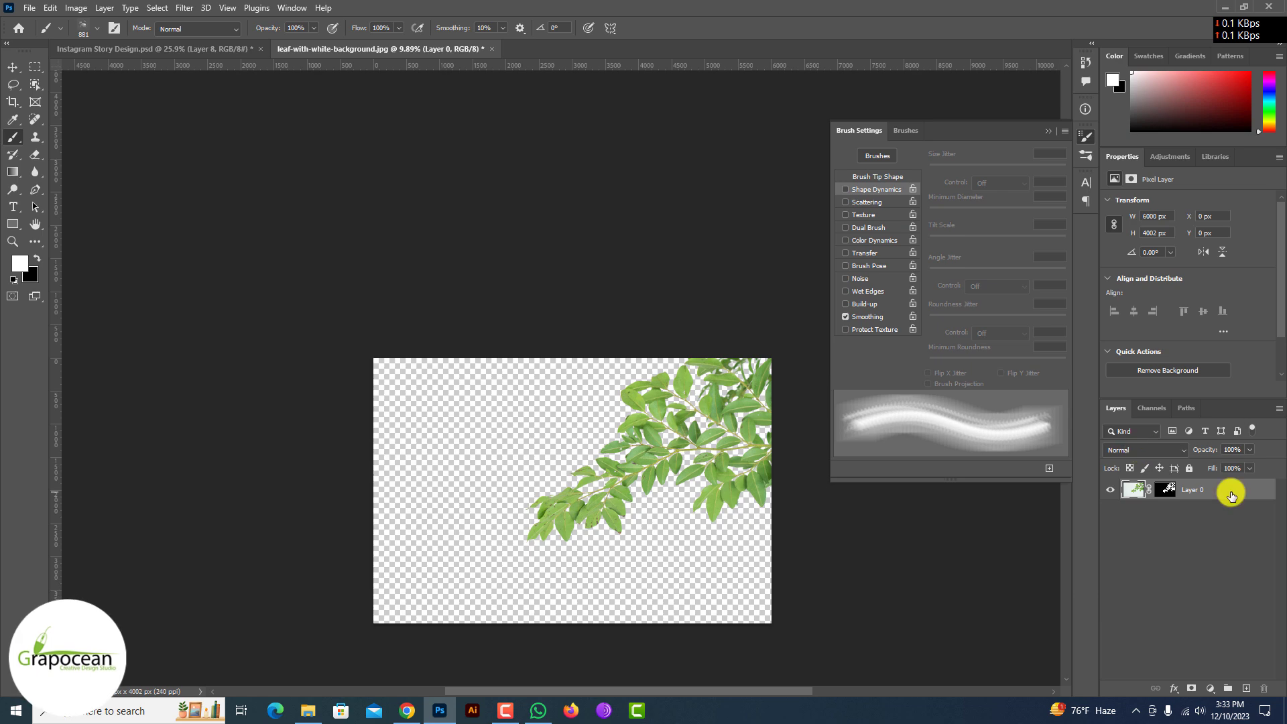
Paste the leaf branch into the story, then shrink, rotate and fit it into the lower-right corner
left_click(172, 55)
key("ctrl+v")
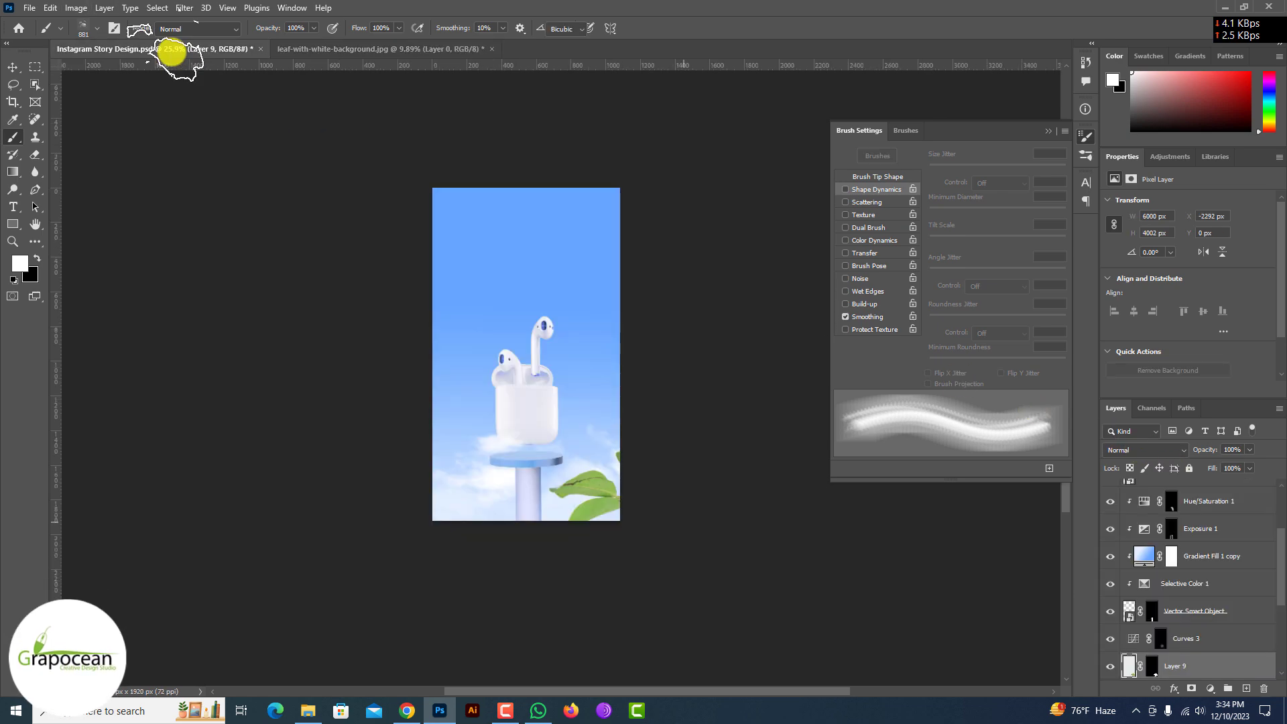
key("ctrl+t")
left_click_drag(321, 260, 460, 391)
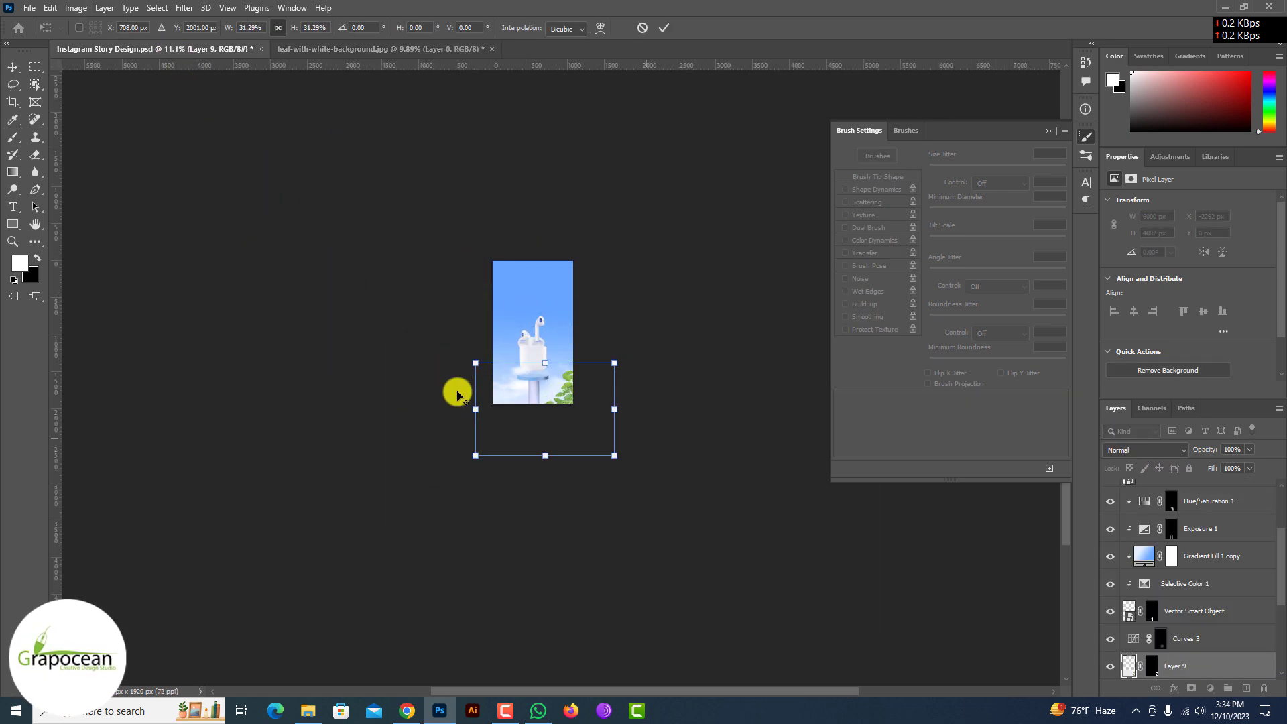
scroll(575, 389, "up", 5)
left_click_drag(574, 426, 515, 417)
mouse_move(659, 324)
left_mouse_down()
mouse_move(588, 368)
mouse_move(485, 535)
mouse_move(564, 429)
mouse_move(553, 429)
left_mouse_up()
left_click_drag(638, 437, 561, 447)
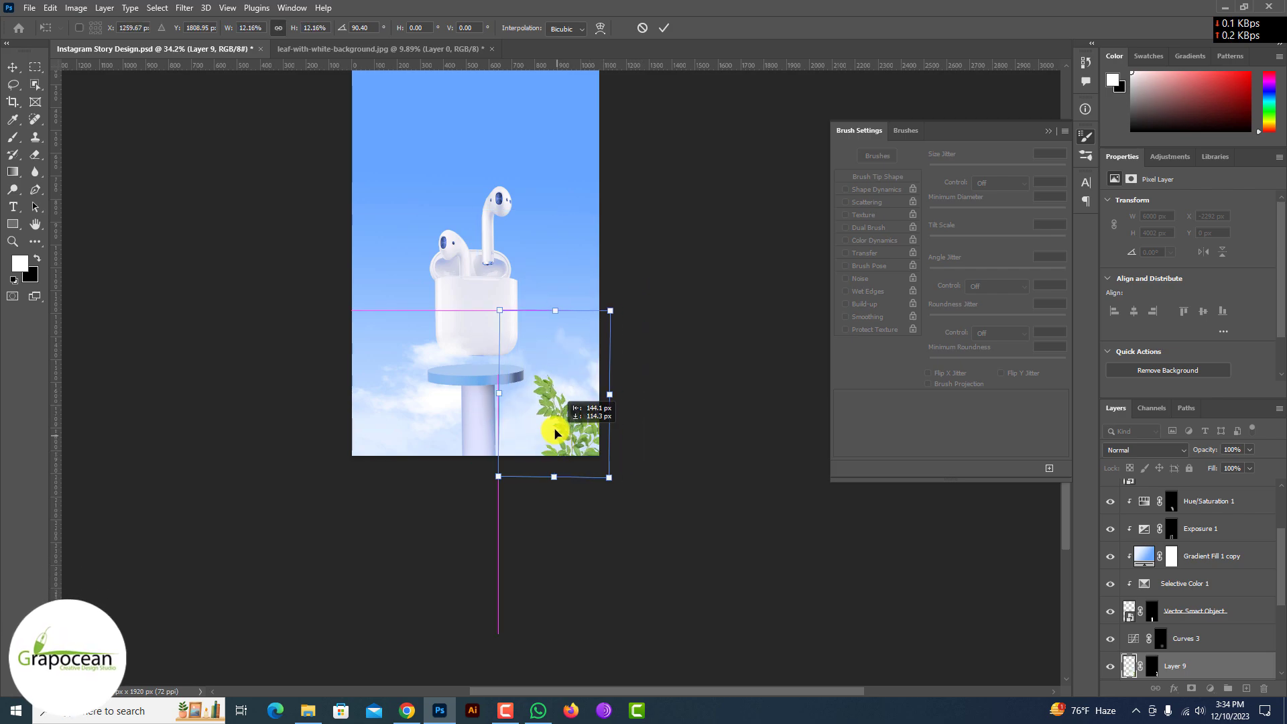
left_click(663, 27)
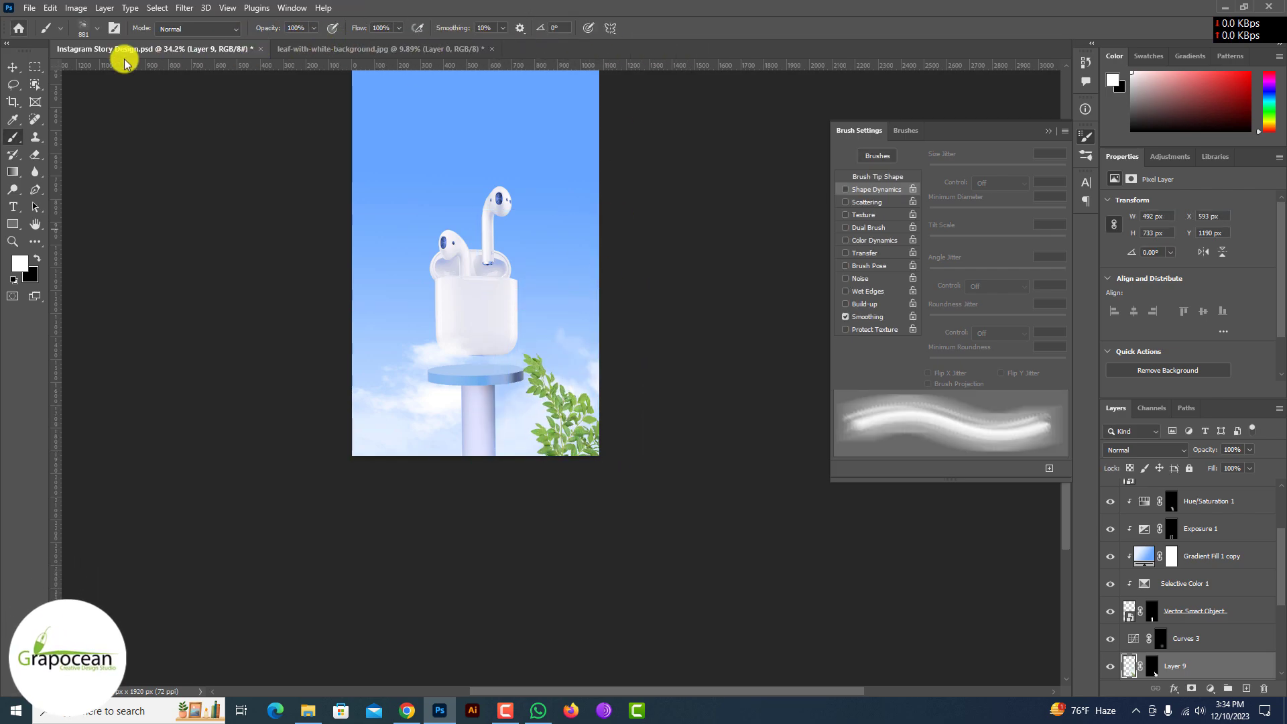
scroll(575, 436, "up", 2)
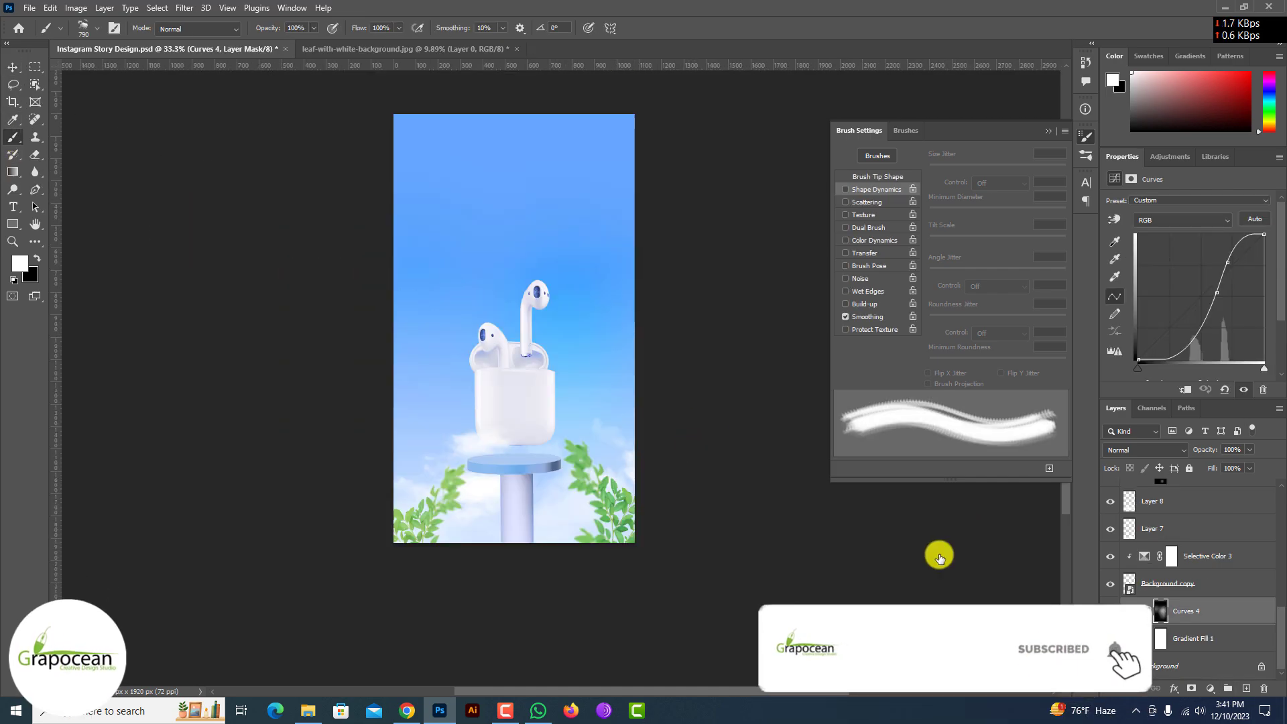
On a new layer, stamp white clouds at the top-right and a large one at the upper-left
key("ctrl+shift+alt+n")
left_click(593, 173)
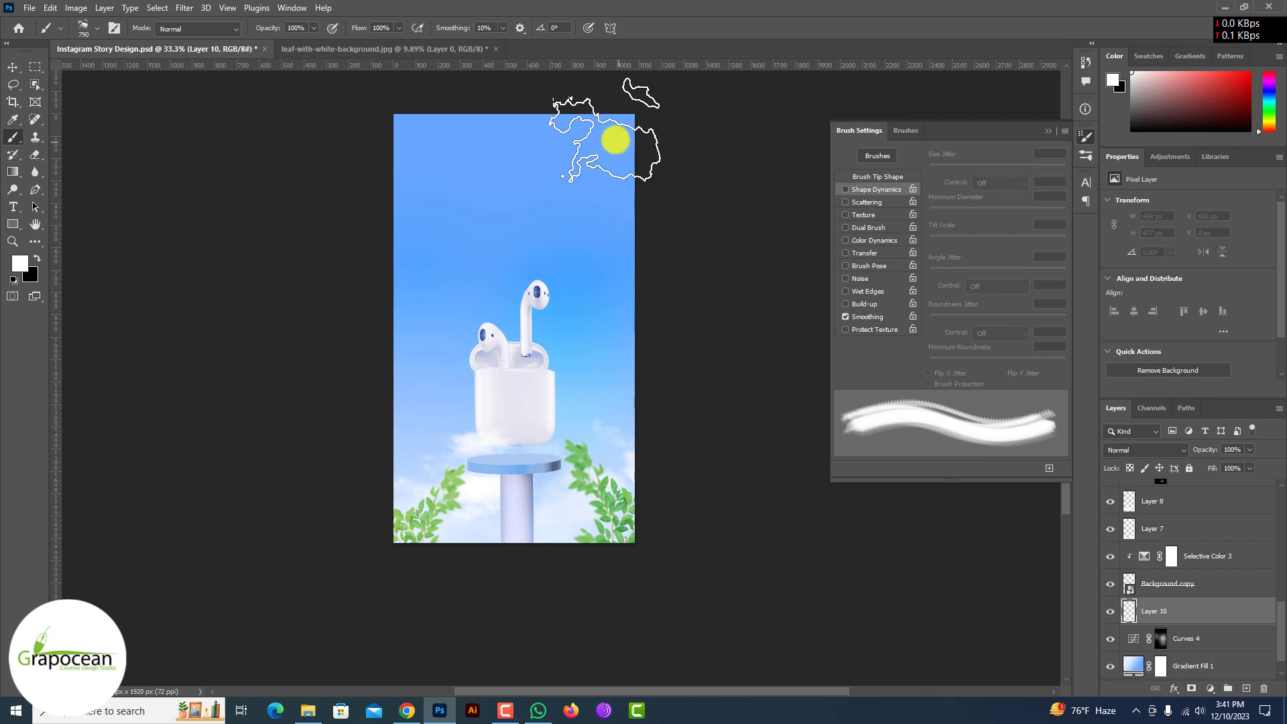
right_click(467, 257)
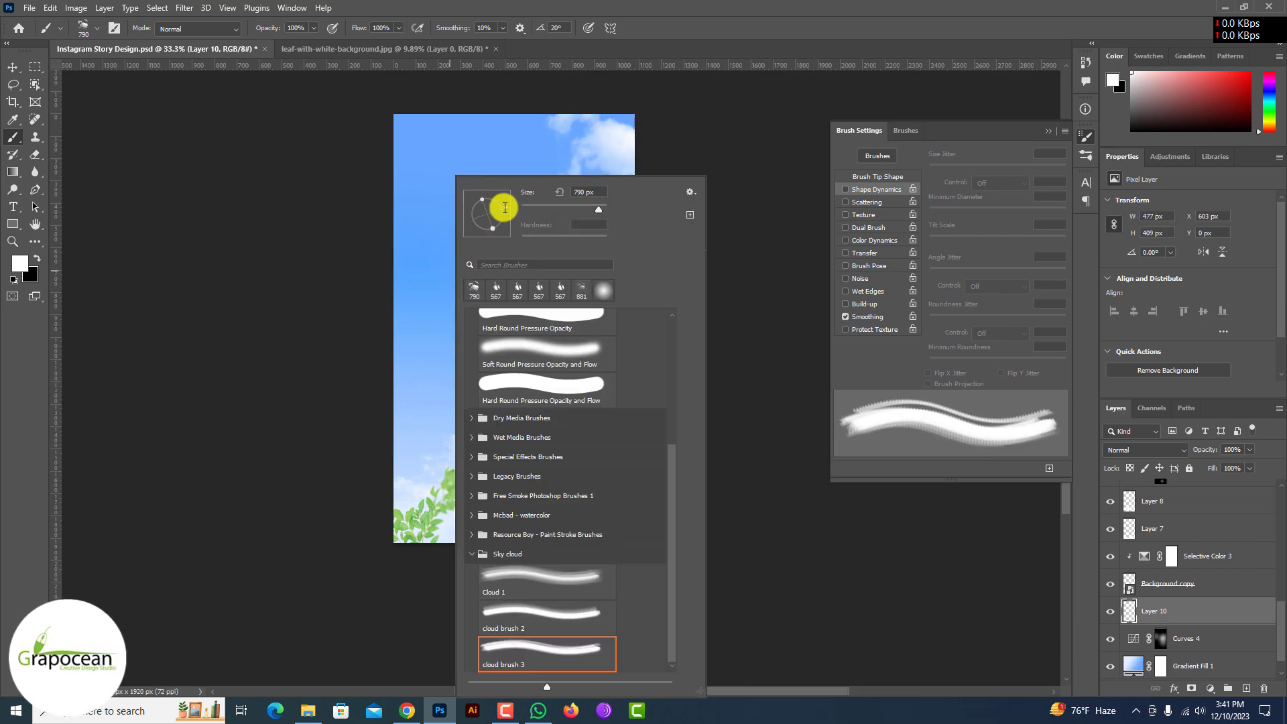
key("Return")
key("bracketright")
key("bracketright")
key("bracketright")
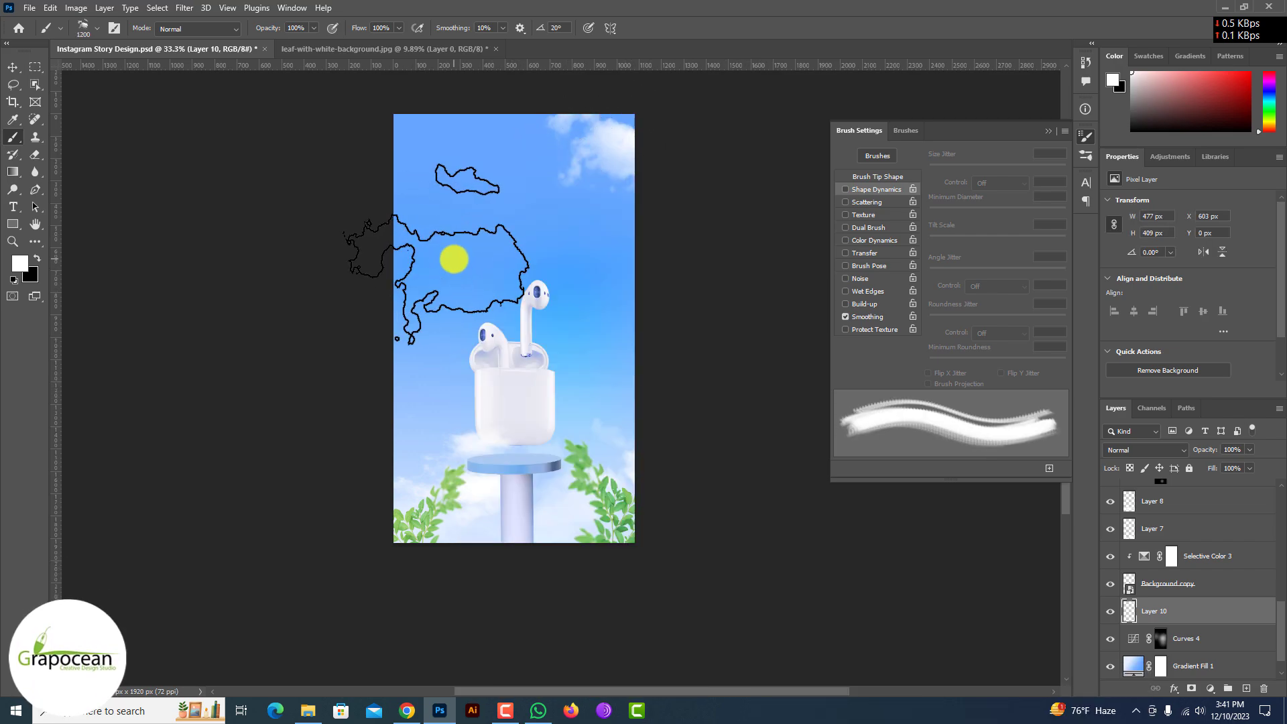
left_click(469, 272)
Rotate the cloud brush tip and set brush opacity to 80% and flow to 61%
right_click(469, 269)
key("Return")
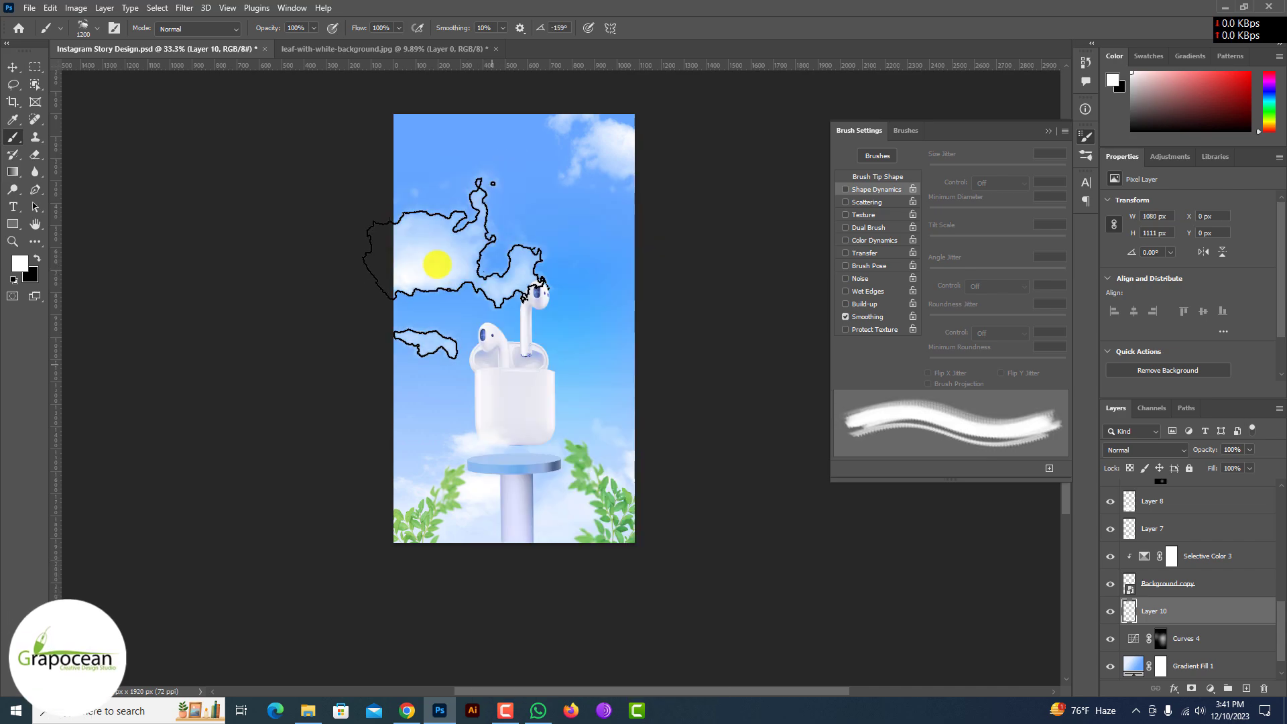
key("shift+Left")
key("shift+Left")
key("shift+Left")
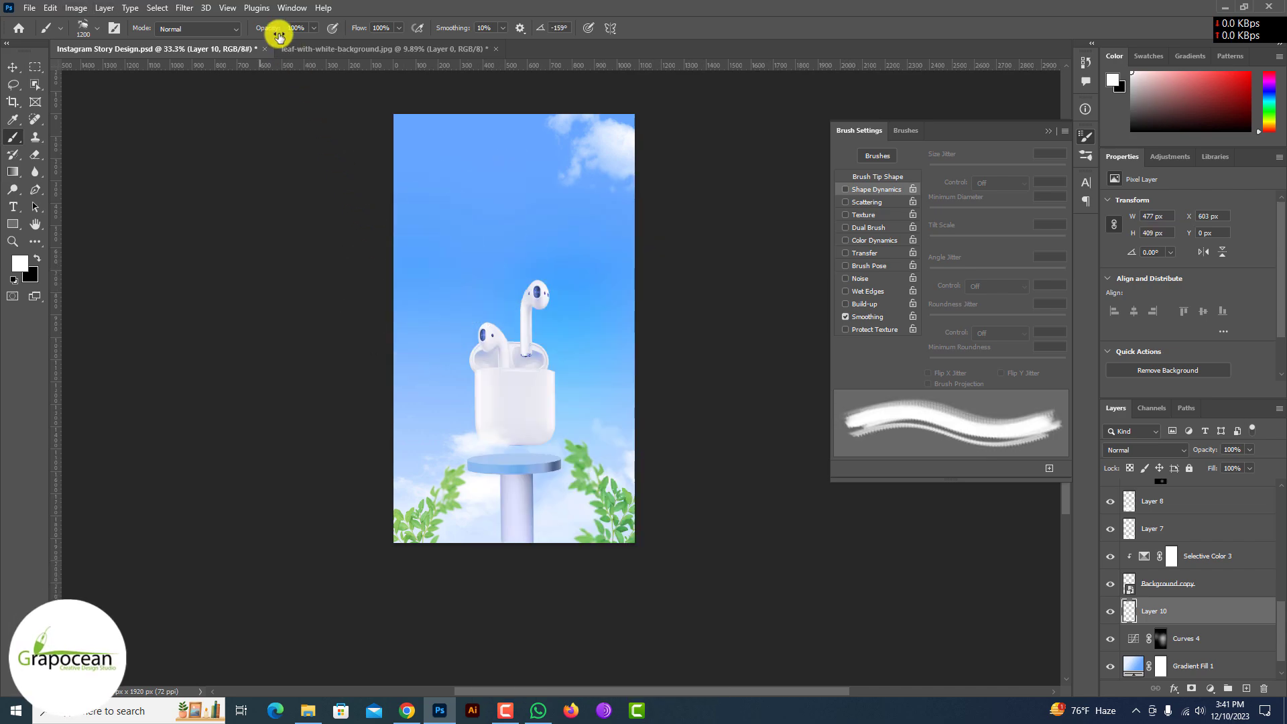
key("8")
key("shift+6")
key("shift+1")
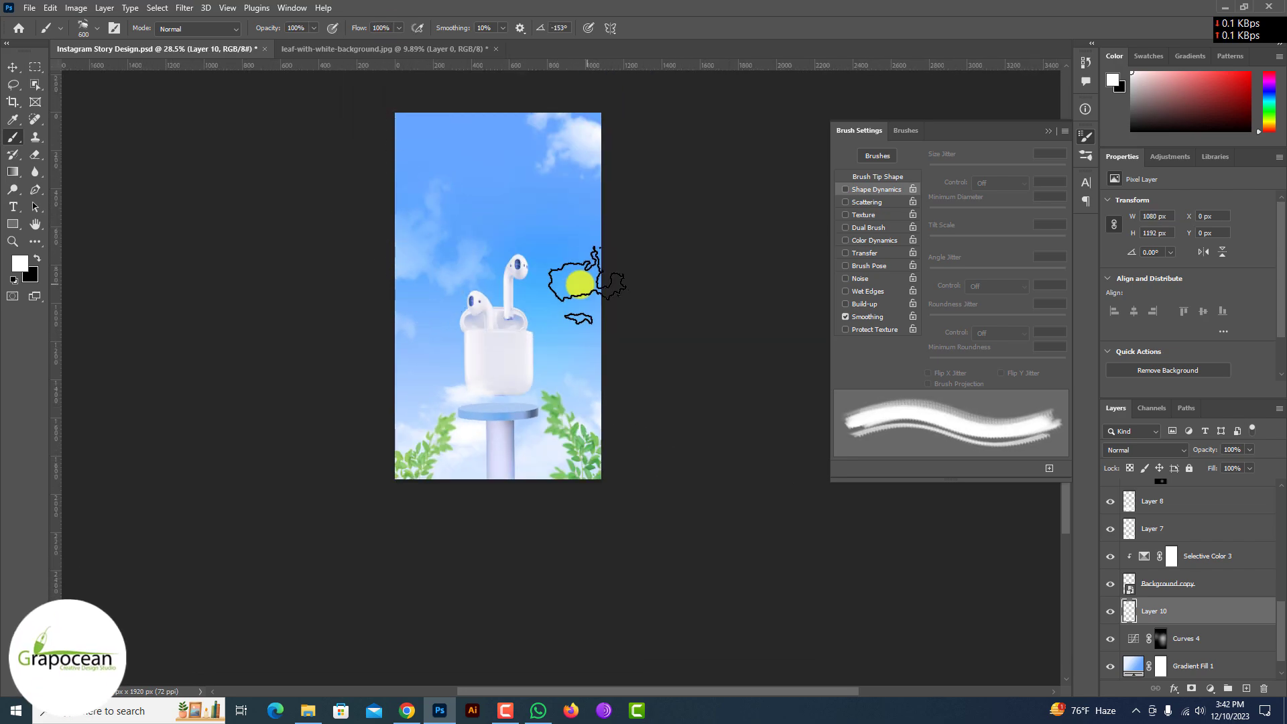
Add another layer with the 600 px cloud brush 2 and move Layer 10's clouds higher
key("v")
key("ctrl+shift+alt+n")
key("b")
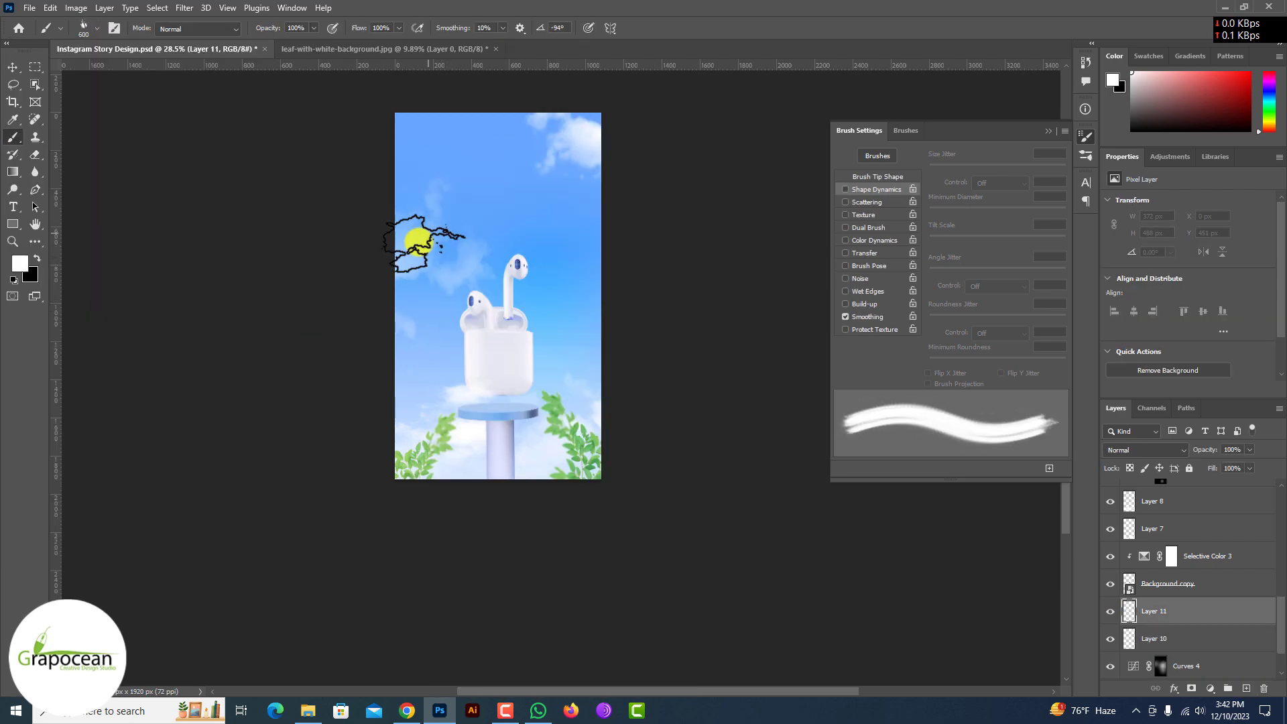
right_click(432, 225)
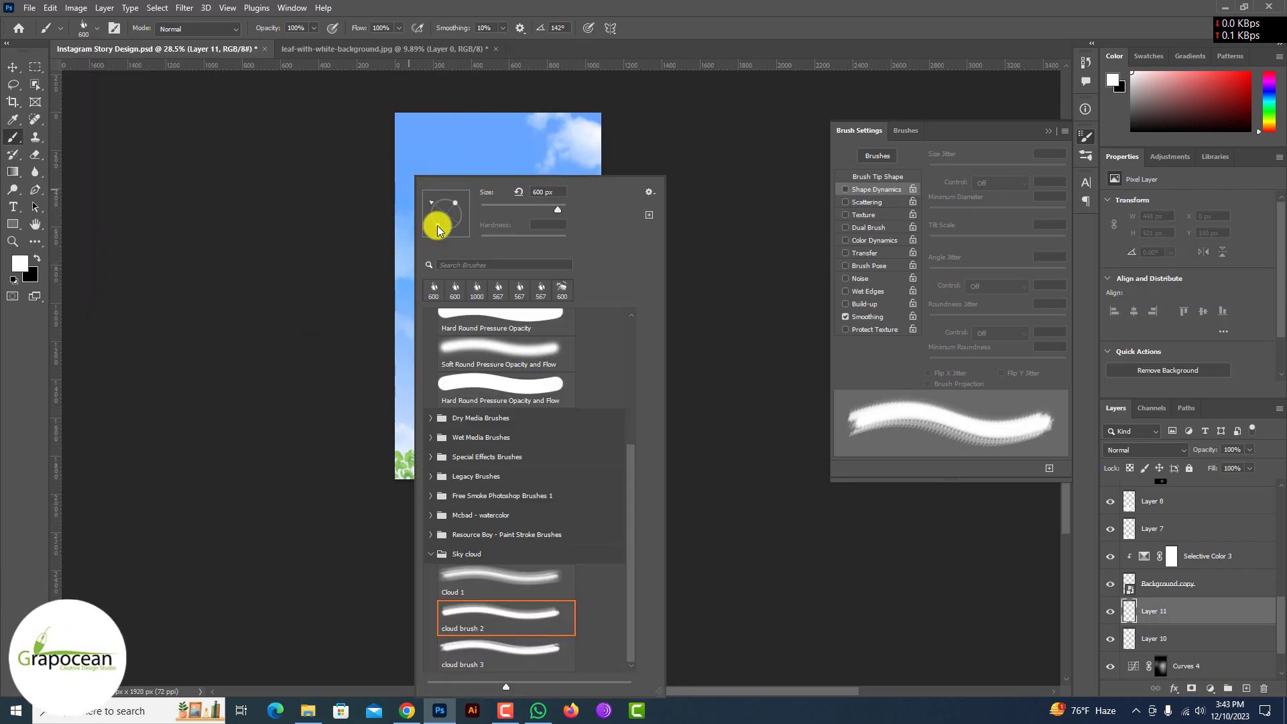
key("v")
key("ctrl+plus")
left_click_drag(531, 287, 387, 206)
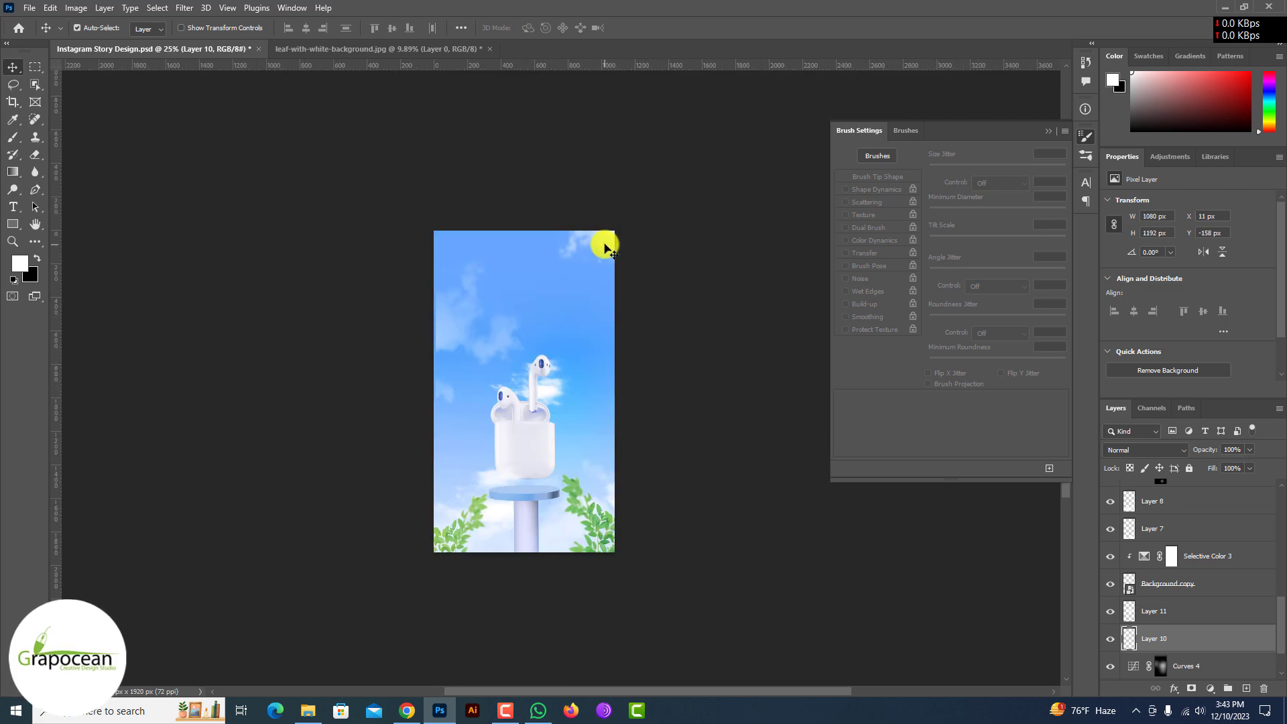
key("ctrl+minus")
Select the AirPods layer and start a Pen-tool wing shape beside the case
left_click(1207, 688)
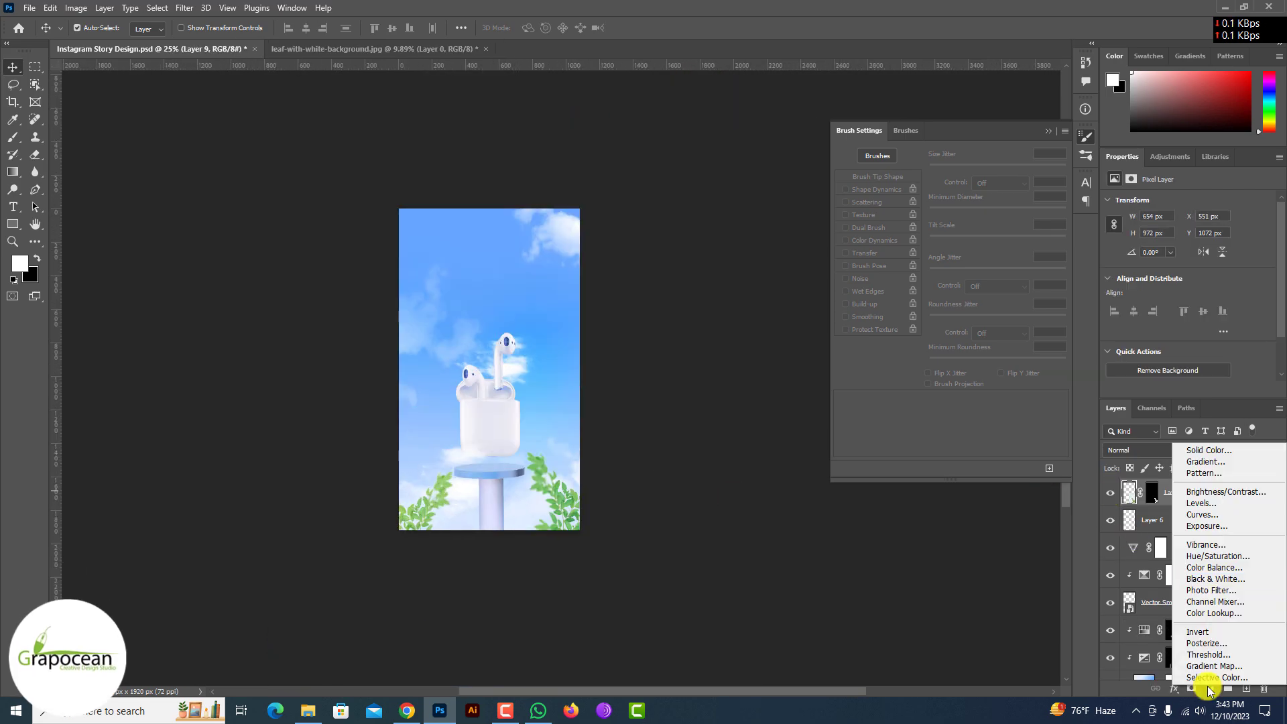
key("Escape")
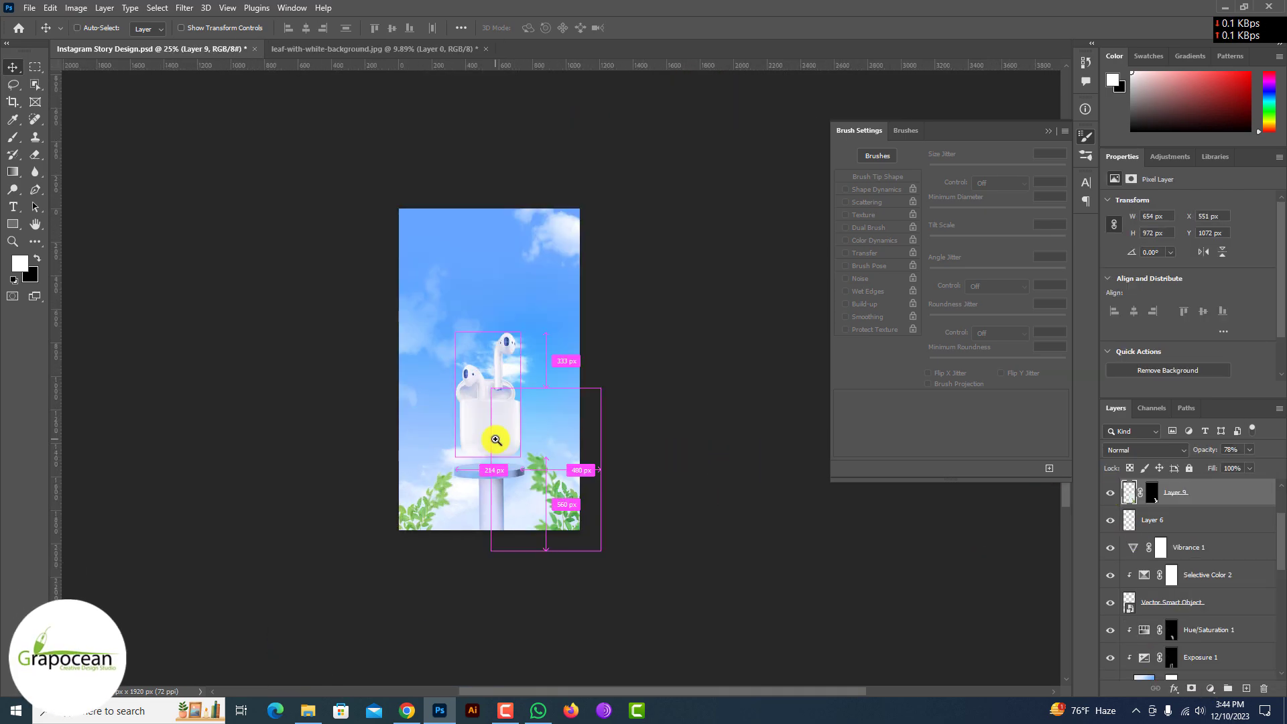
key("ctrl+plus")
left_click(735, 516)
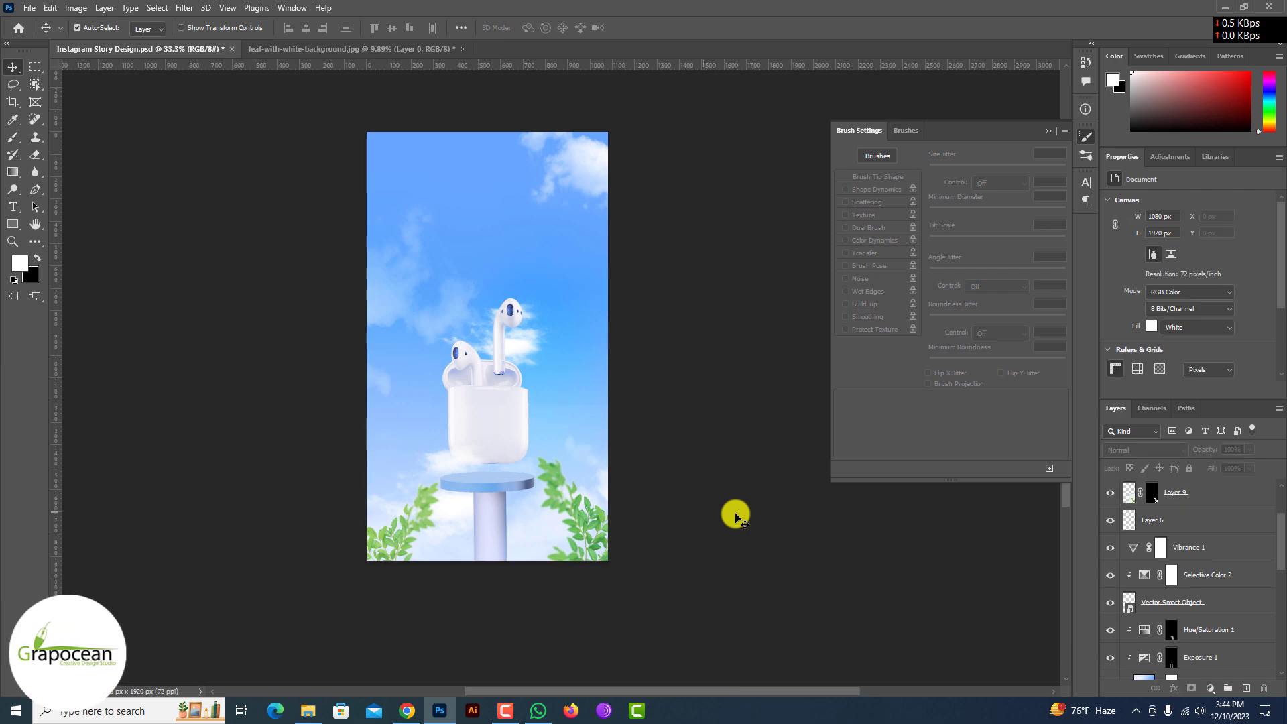
left_click(510, 409)
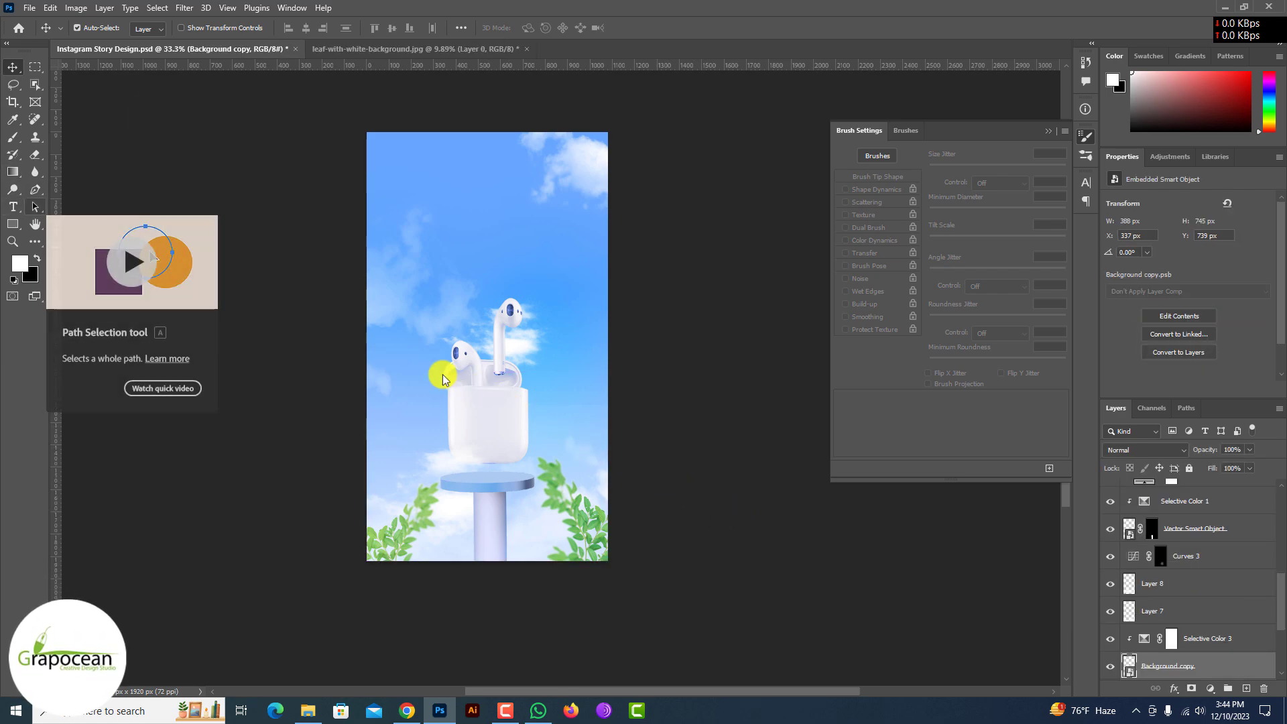
key("p")
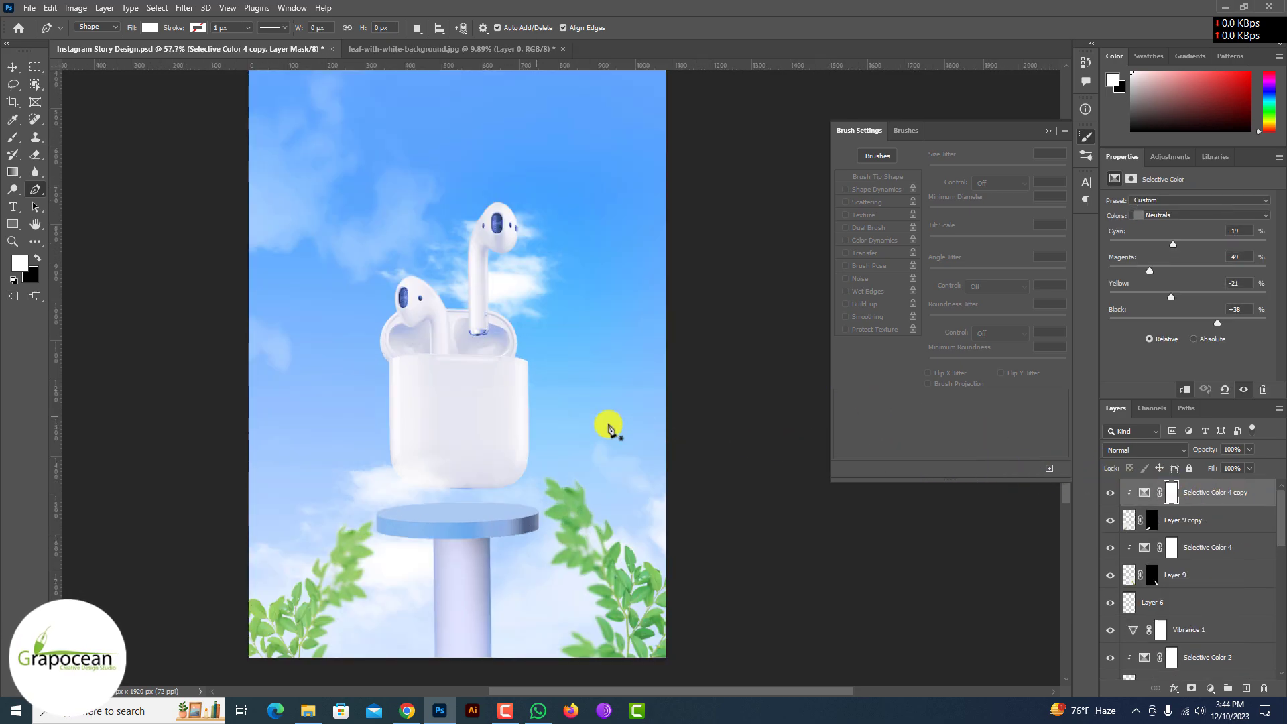
left_click(533, 416)
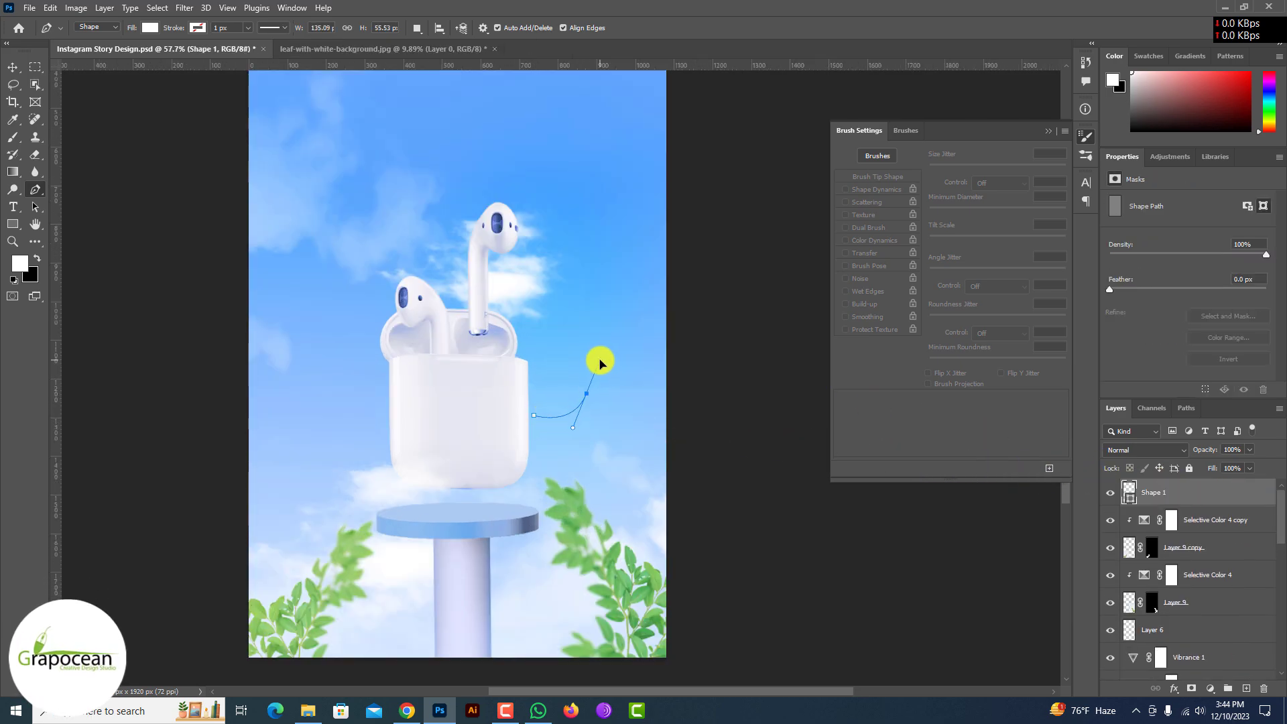
Draw the wing path curving upward from the case into the sky
mouse_move(594, 363)
left_mouse_down()
mouse_move(598, 308)
mouse_move(630, 257)
left_mouse_up()
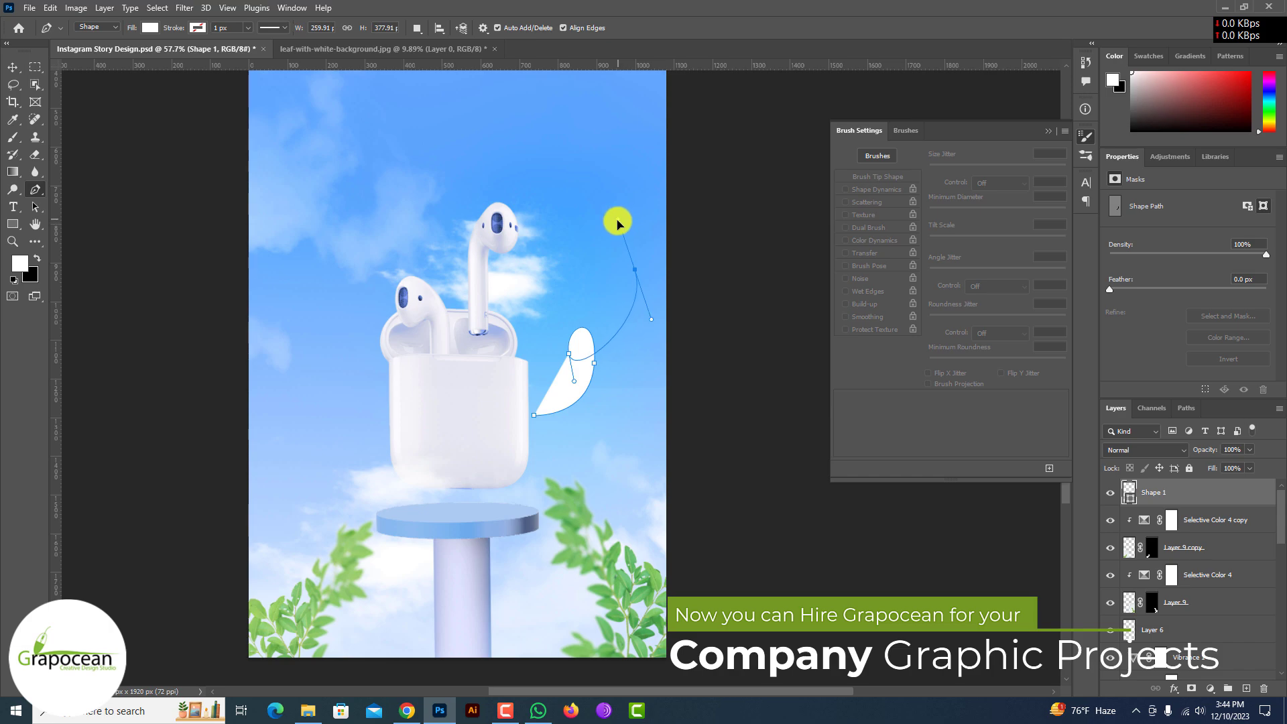
left_click_drag(617, 223, 612, 217)
key("ctrl+z")
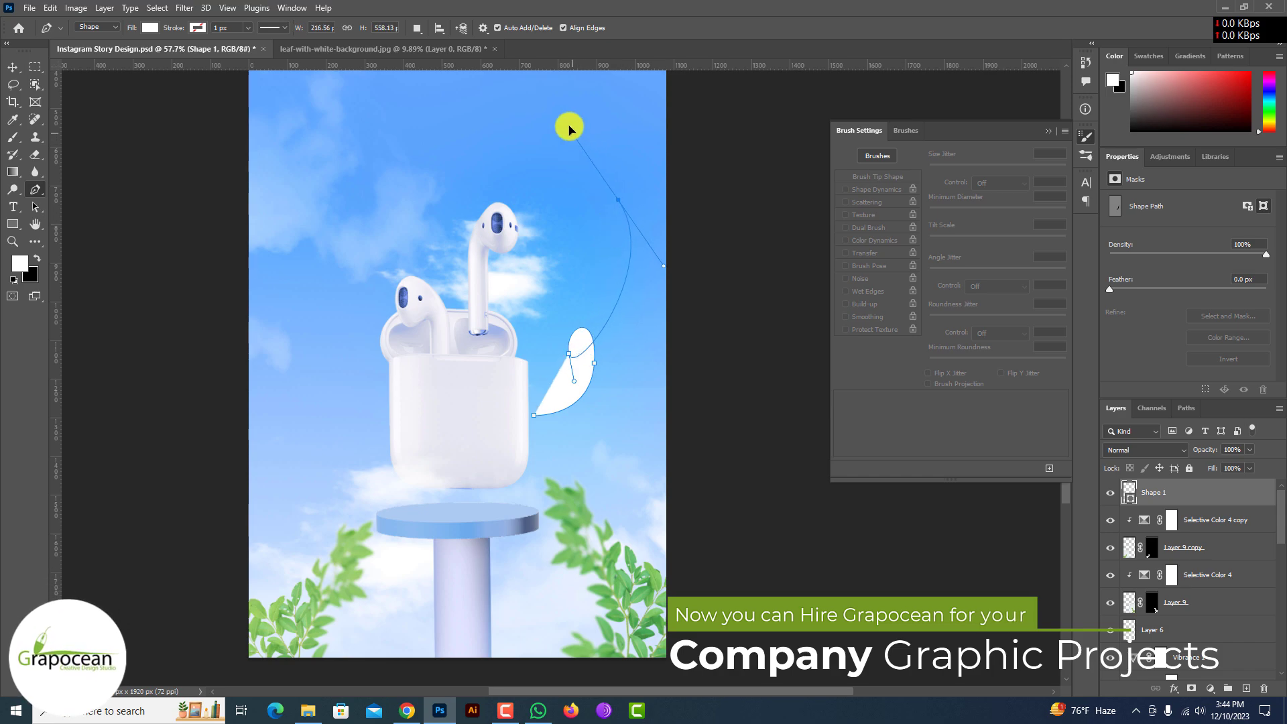
left_click_drag(568, 128, 556, 88)
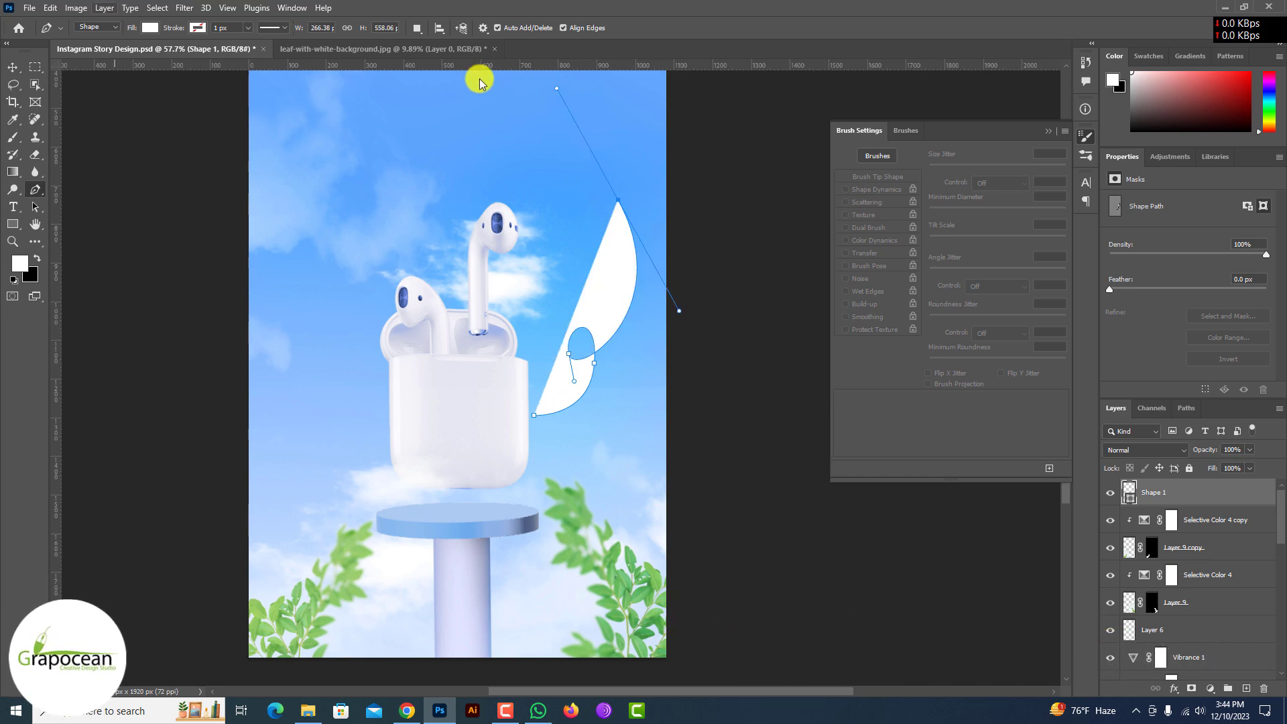
Give the path no fill and a white dashed stroke about 5.71 px wide
left_click(150, 27)
left_click(84, 49)
left_click(197, 28)
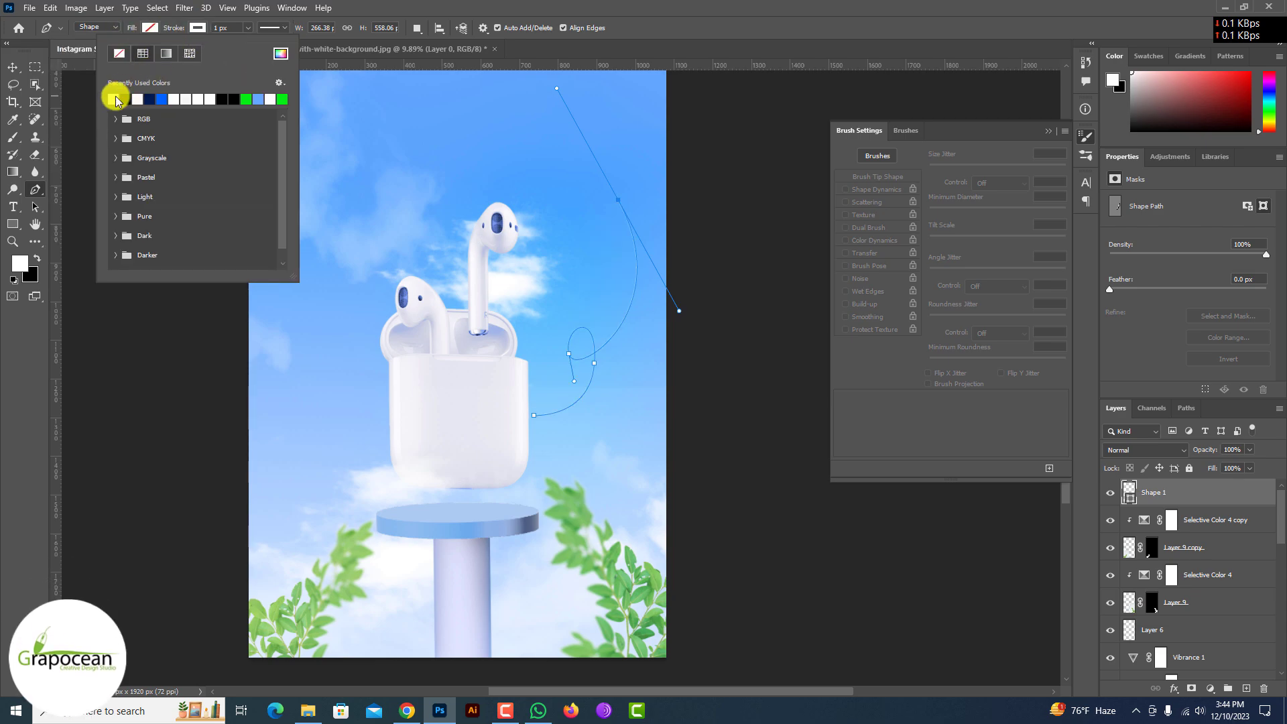
left_click(114, 99)
left_click(291, 32)
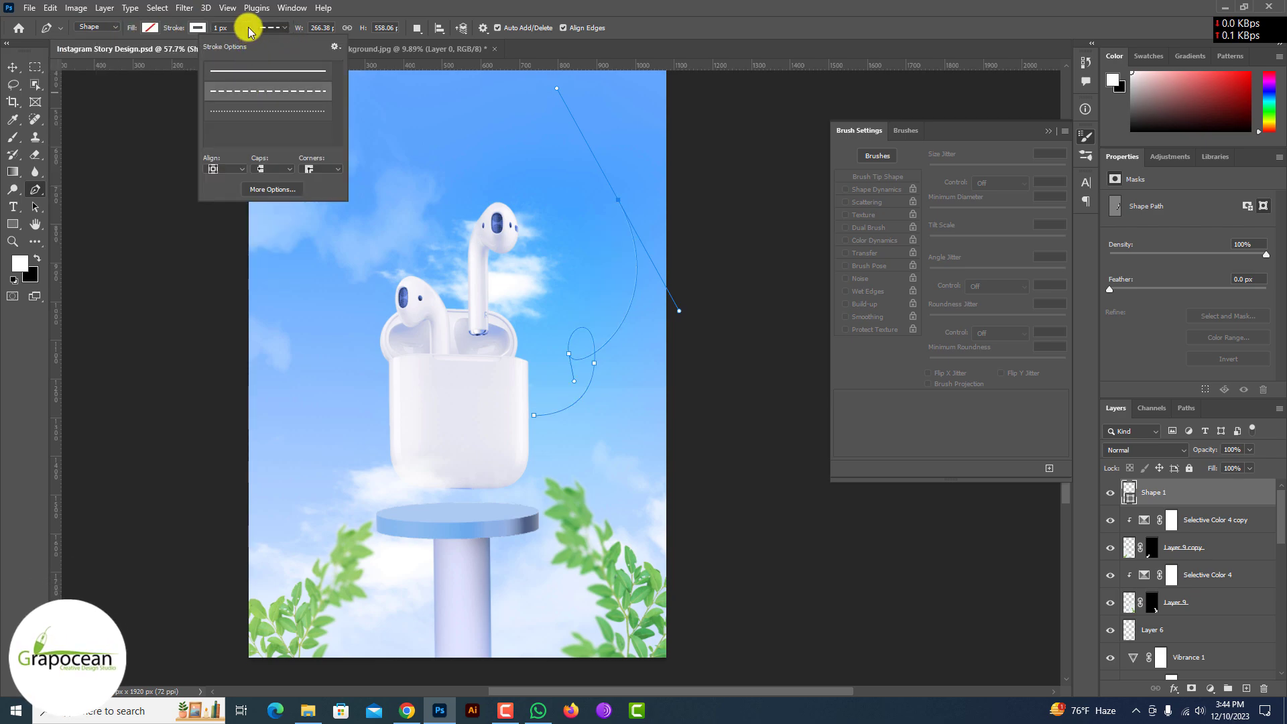
left_click_drag(248, 29, 252, 47)
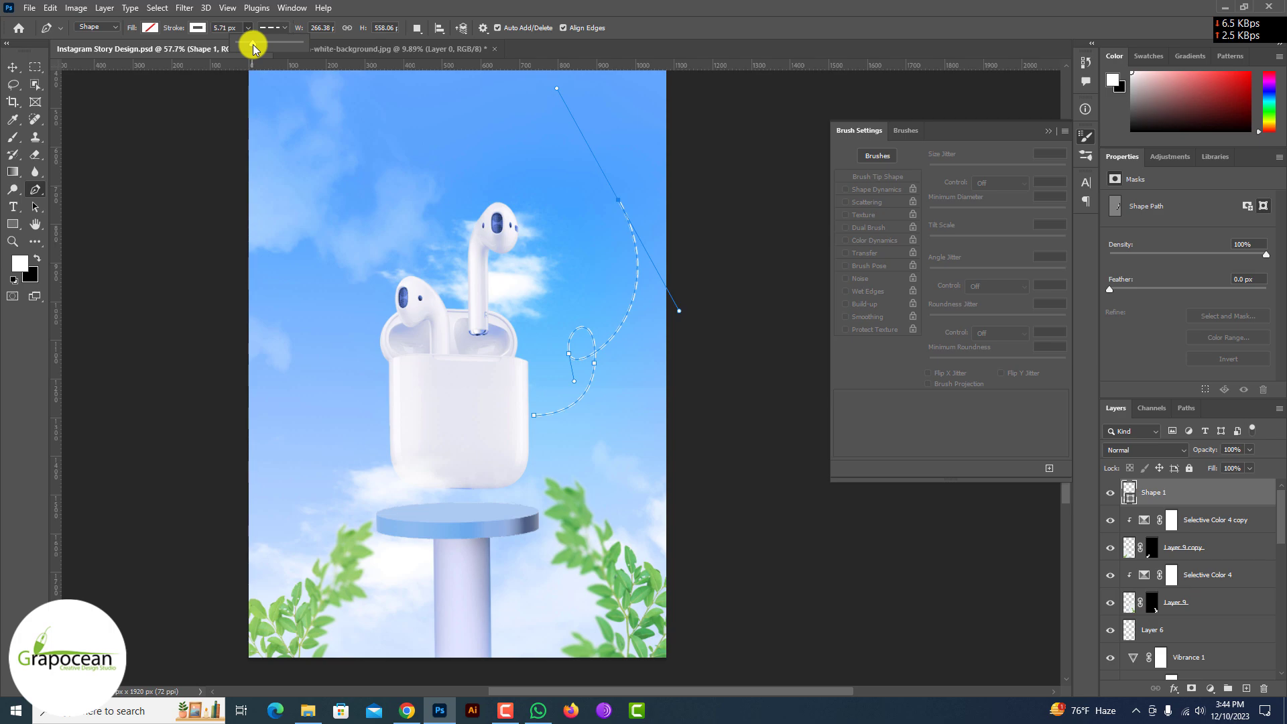
Reshape the dashed path's curve and extend it with a new curved anchor
left_click_drag(569, 353, 564, 348)
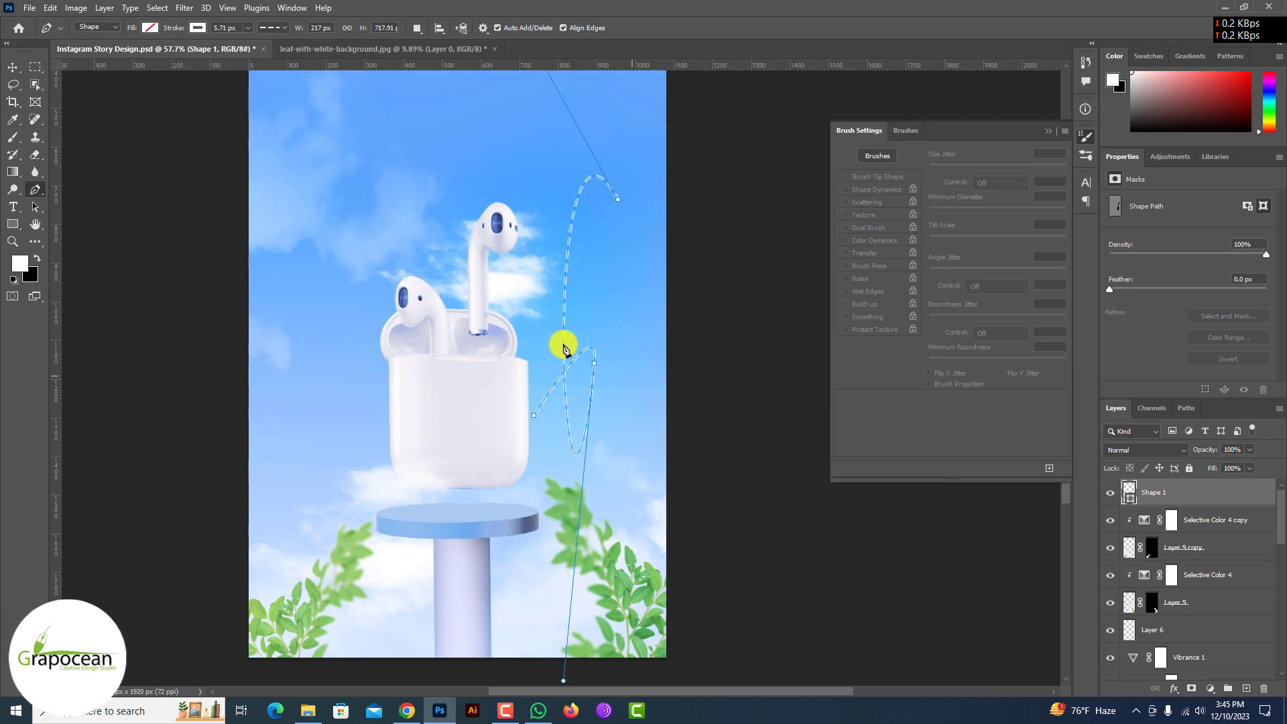
left_click(570, 355)
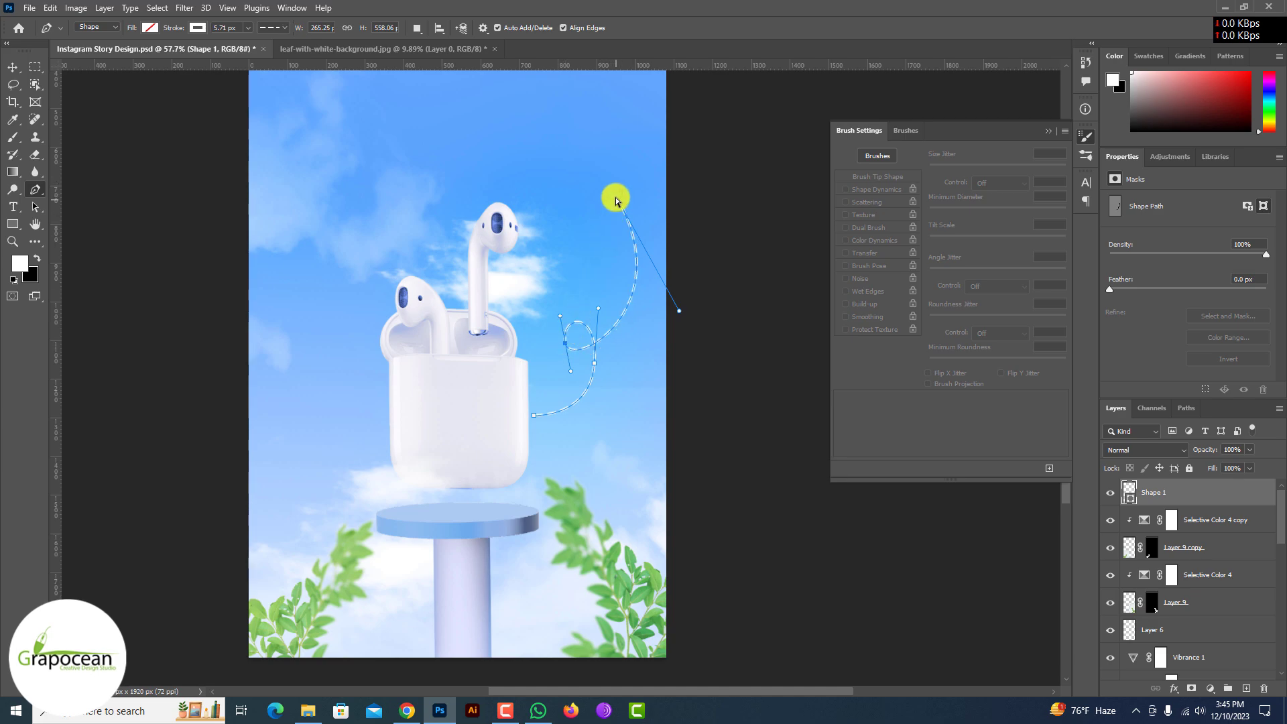
left_click_drag(579, 156, 622, 240)
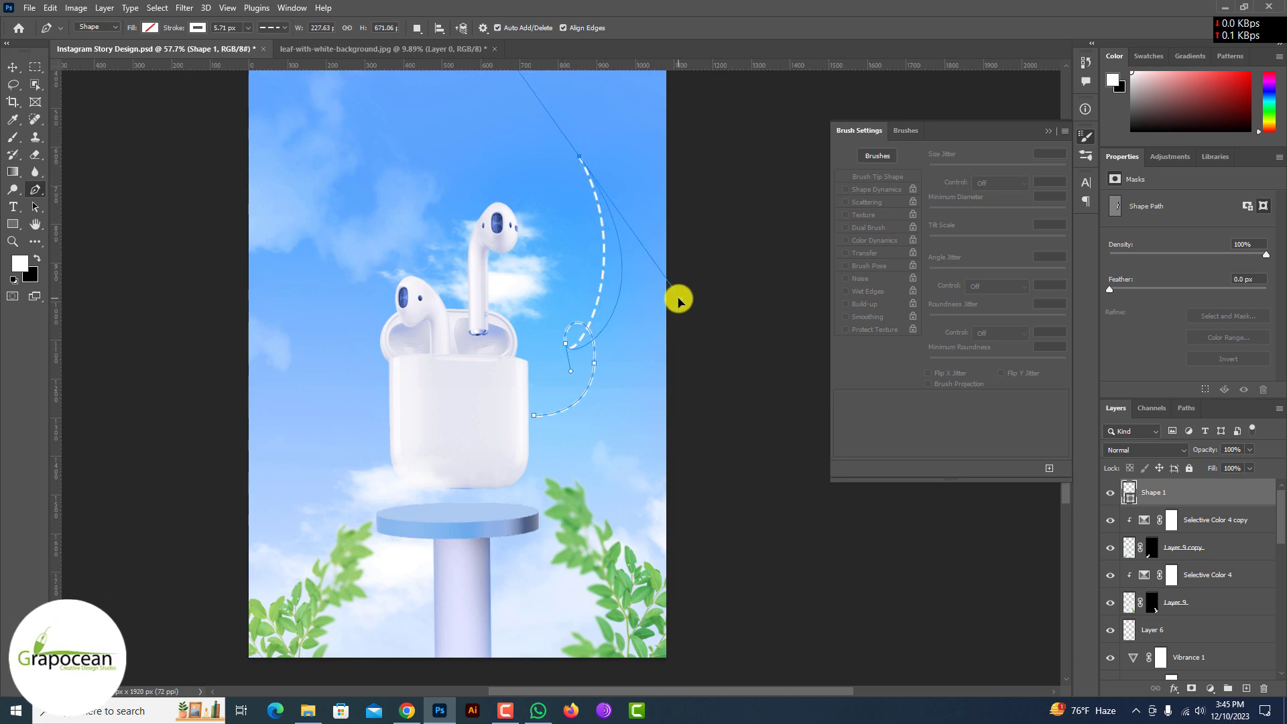
left_click(12, 67)
scroll(191, 293, "down", 3)
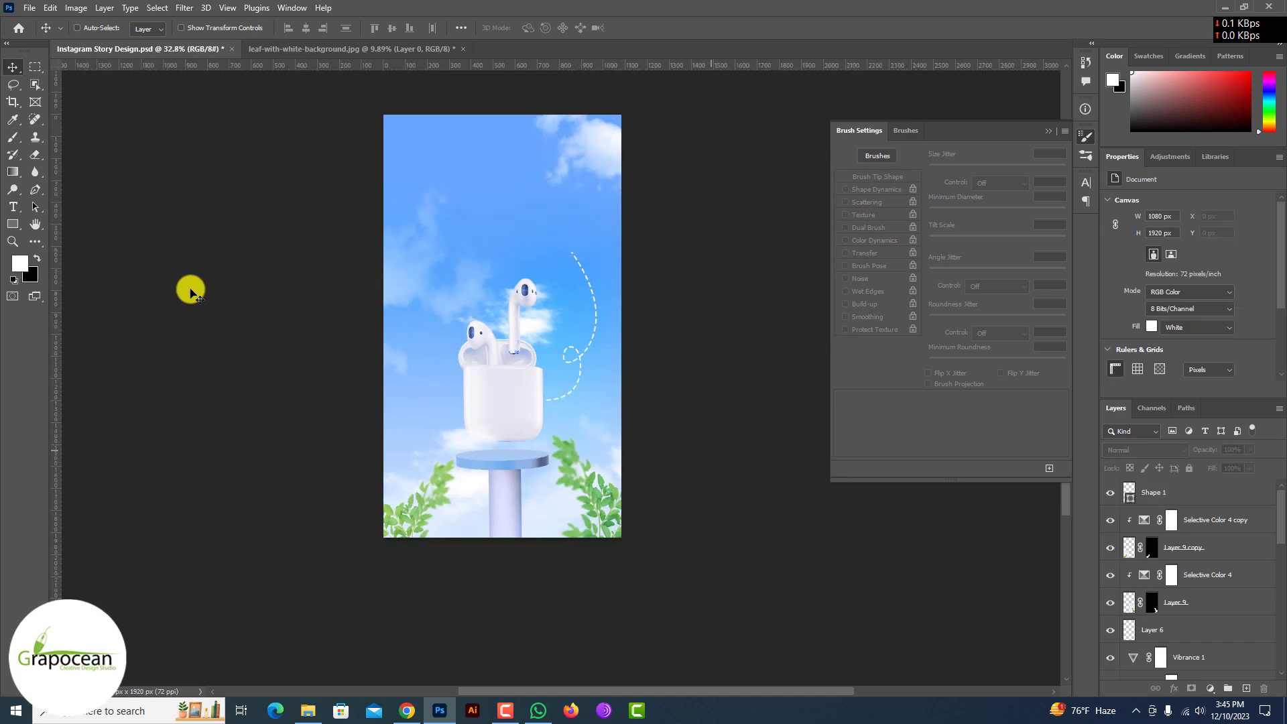
scroll(191, 292, "up", 2)
scroll(191, 293, "up", 3)
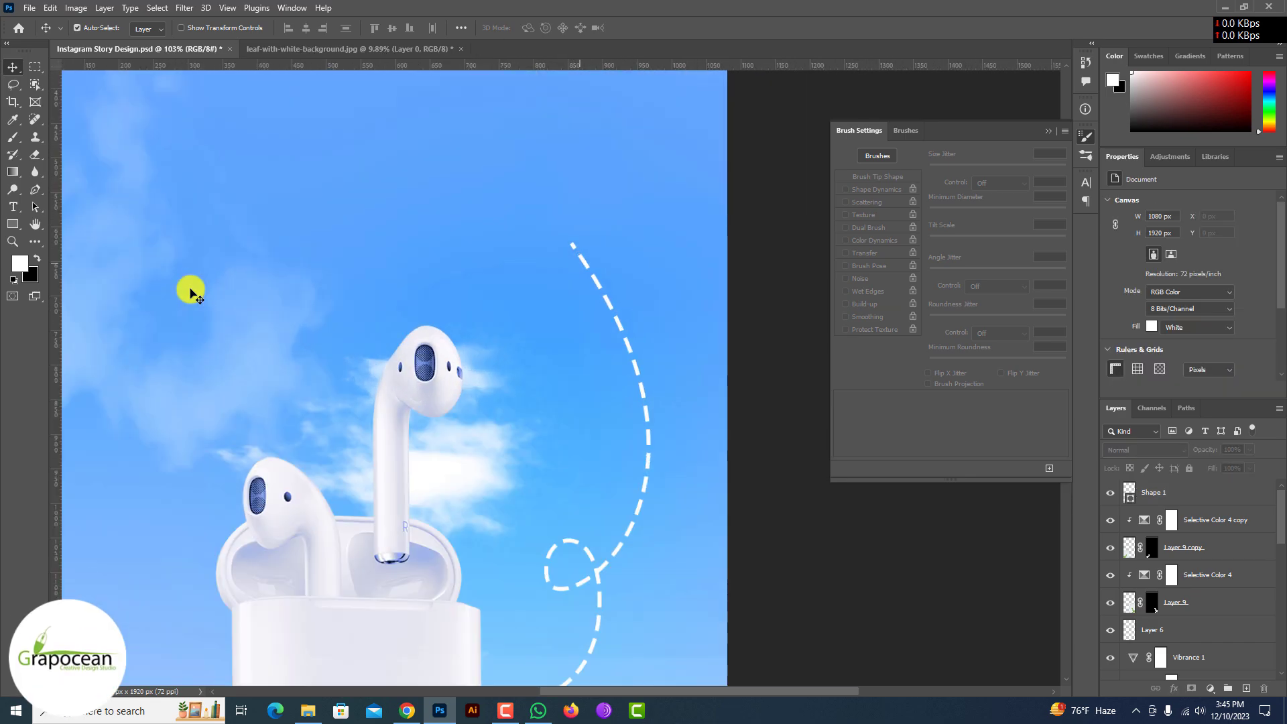
scroll(191, 292, "up", 1)
scroll(191, 293, "up", 2)
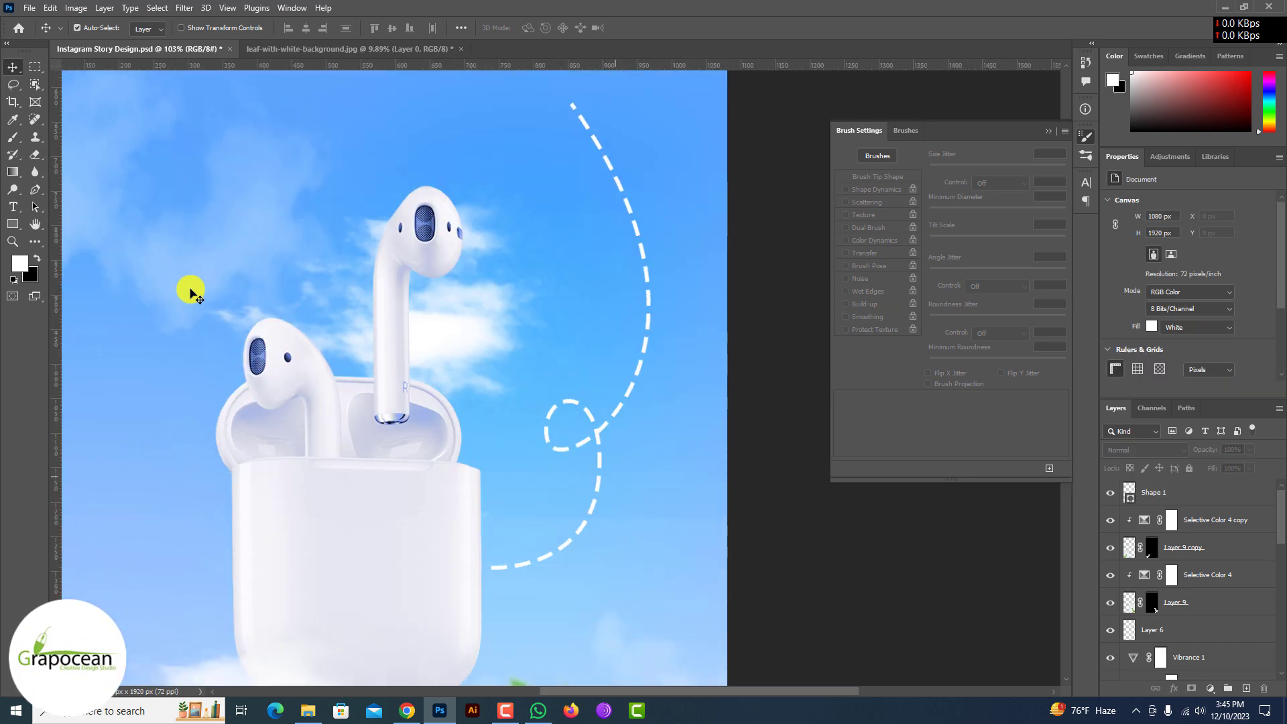
scroll(190, 292, "up", 1)
scroll(101, 254, "up", 2)
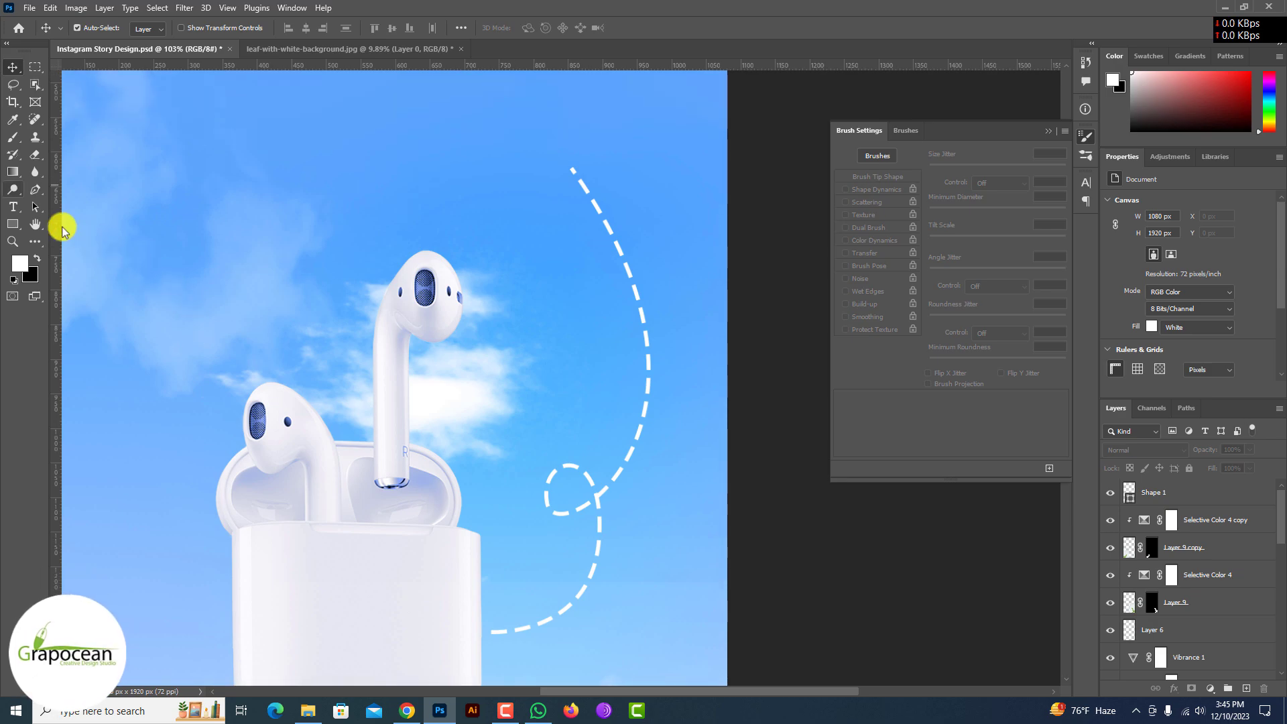
Add a white '$25' text layer near the top right
left_click(1199, 503)
left_click(516, 139)
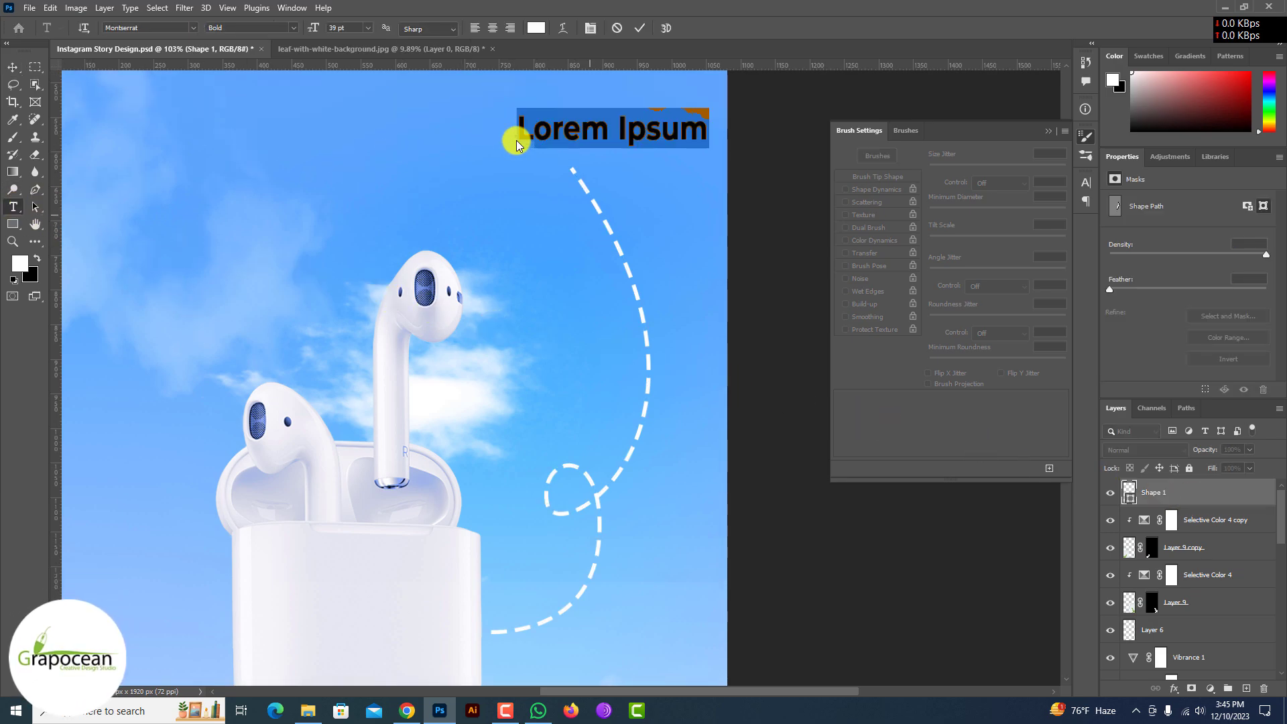
key("BackSpace")
type("25")
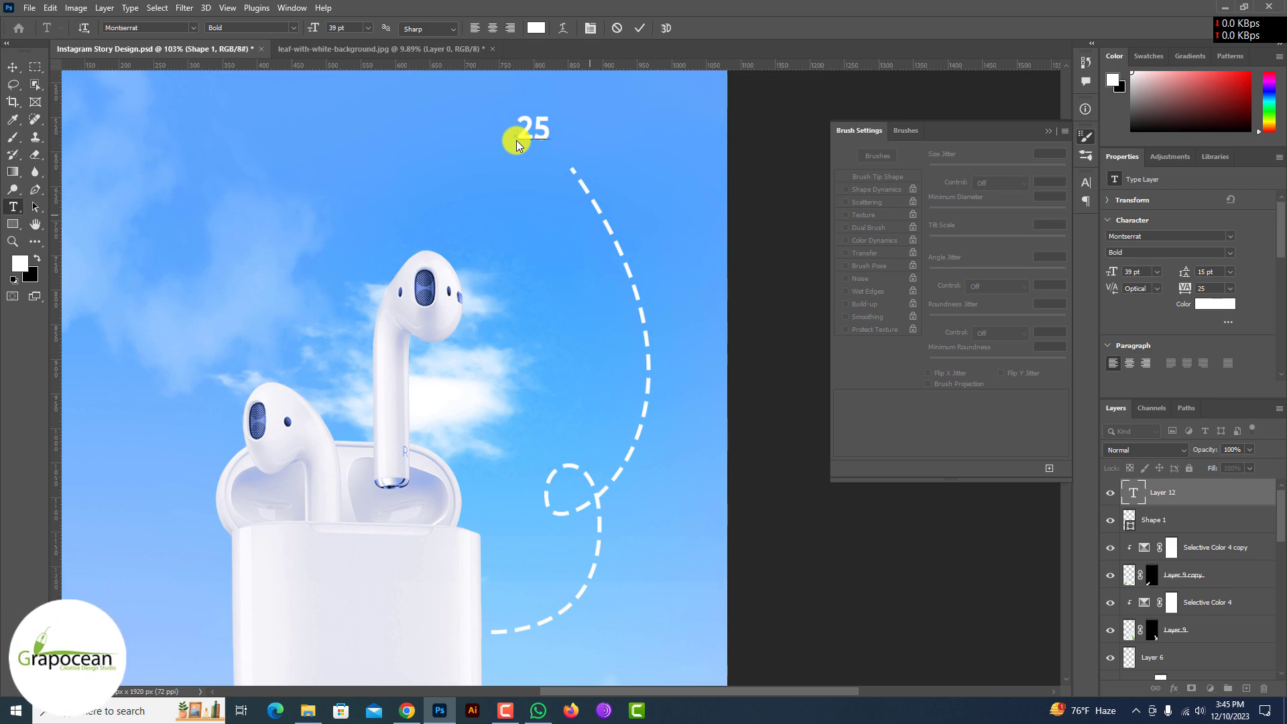
type("$")
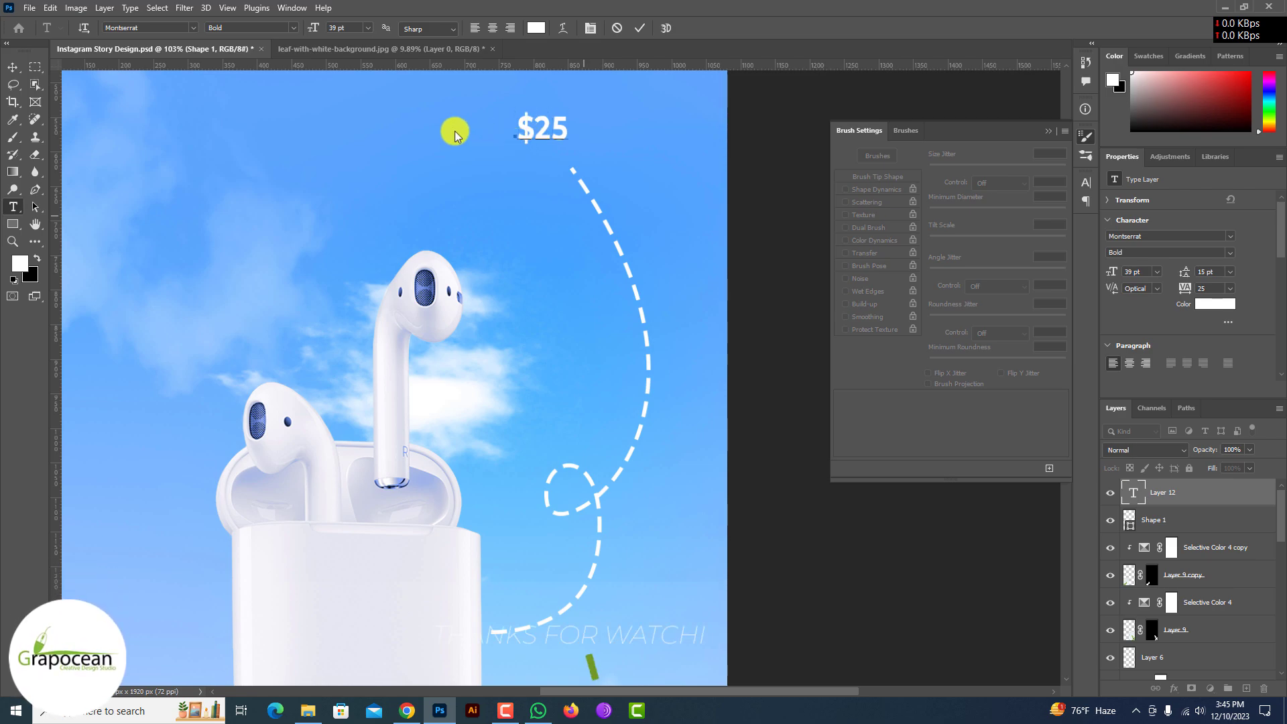
left_click(77, 77)
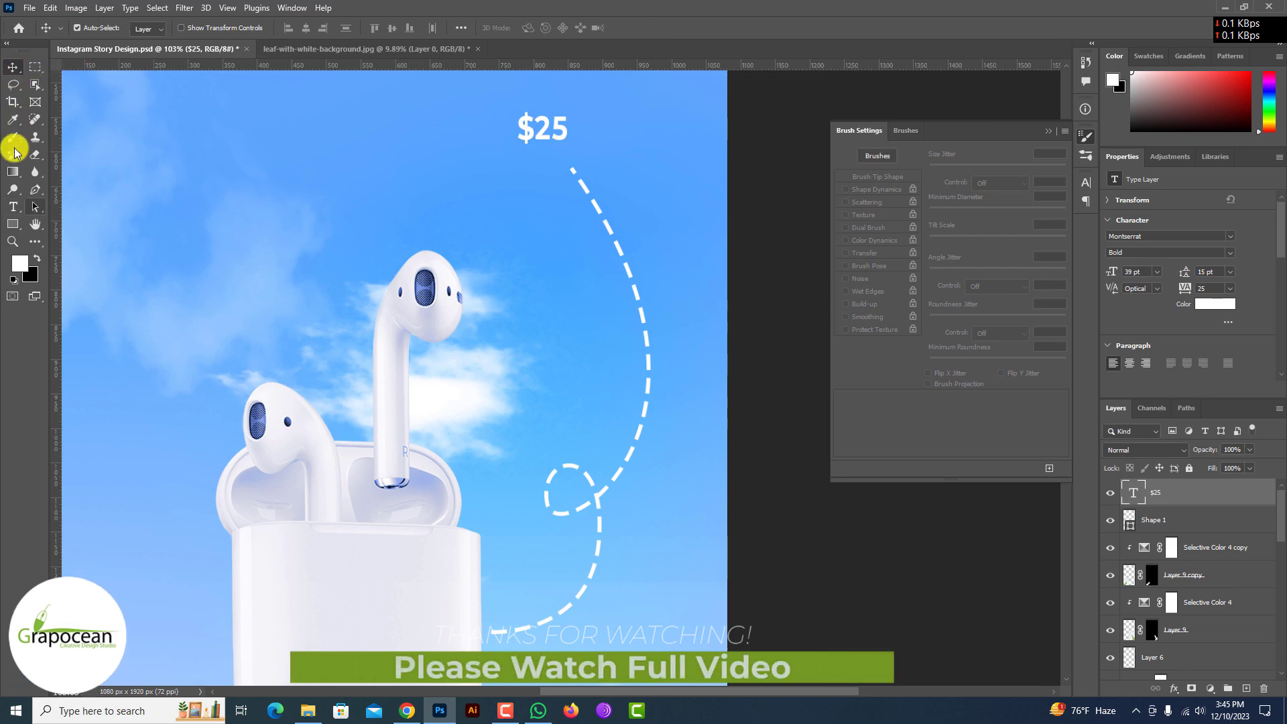
Add a 'Price' label in Montserrat Light at 15 pt to the left
left_click(394, 128)
key("BackSpace")
type("rice")
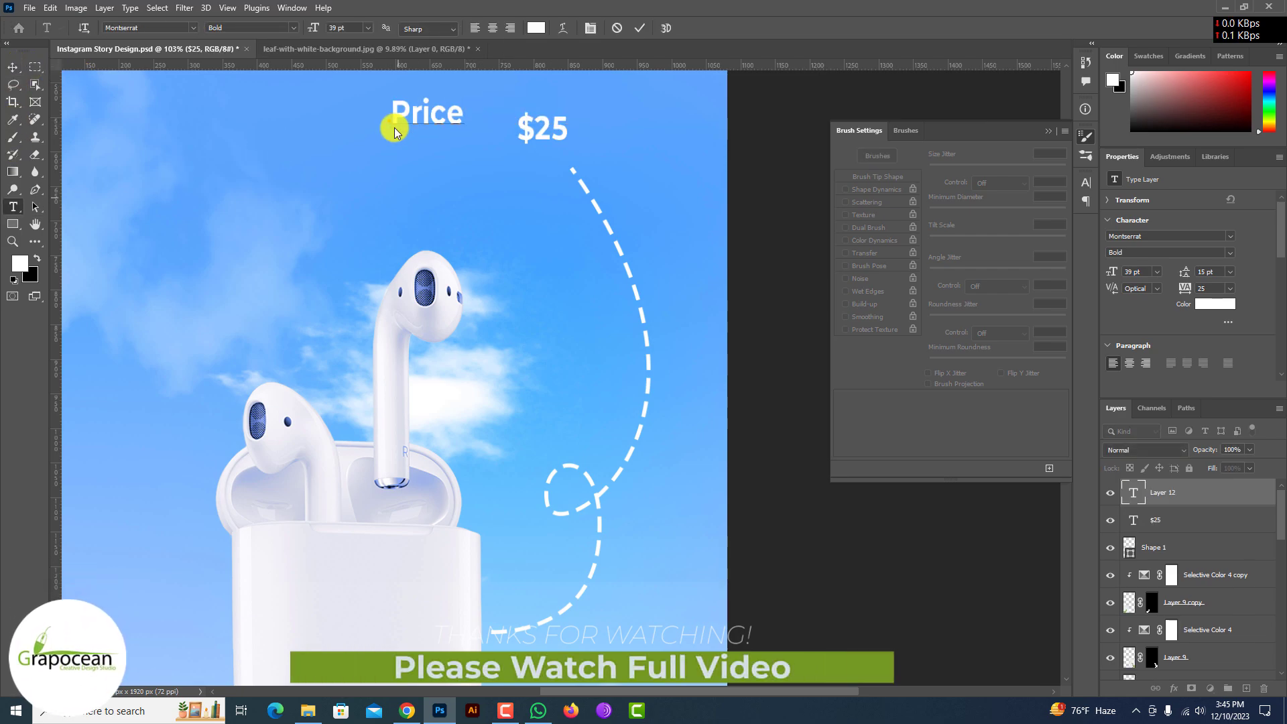
scroll(416, 121, "up", 4)
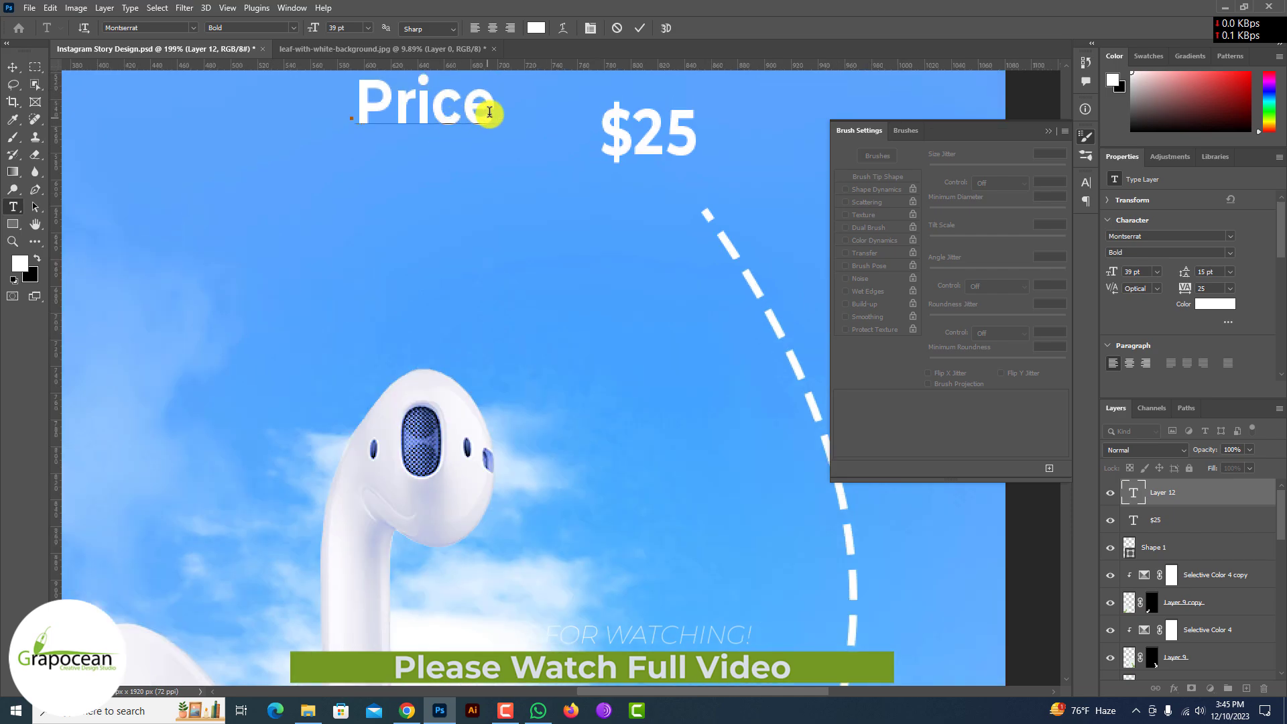
left_click_drag(488, 109, 304, 108)
left_click(297, 30)
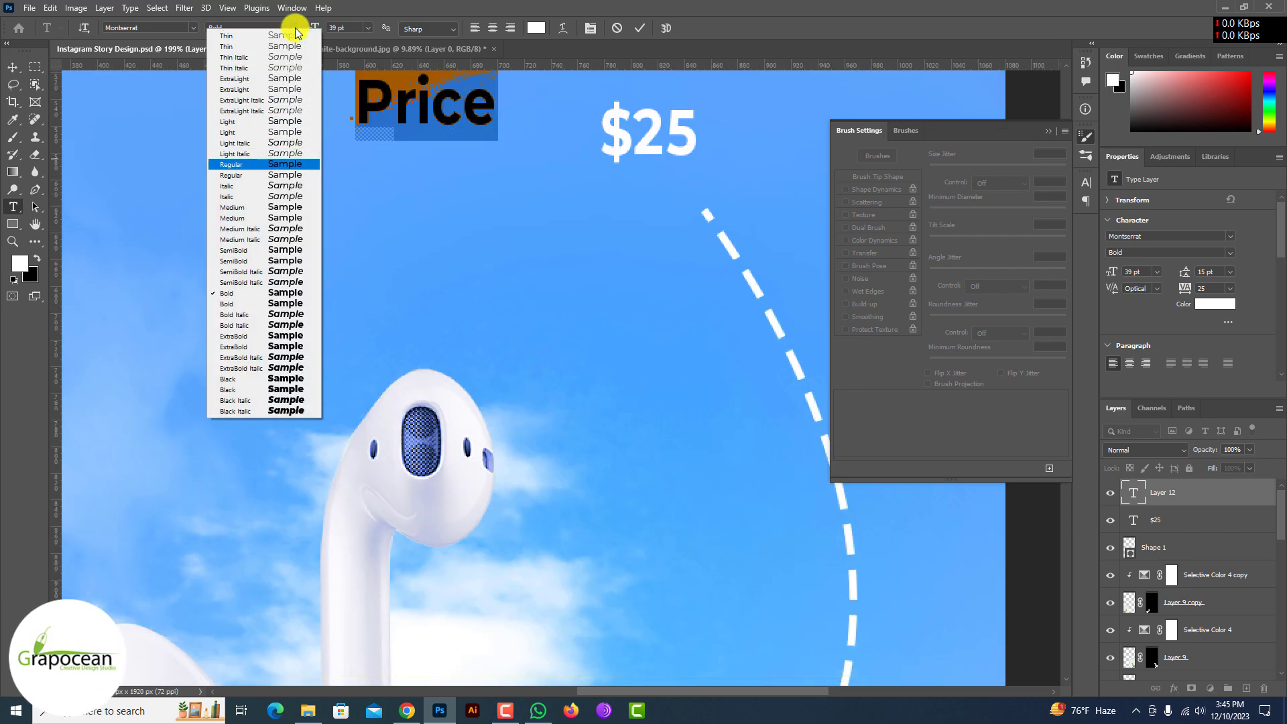
left_click(267, 121)
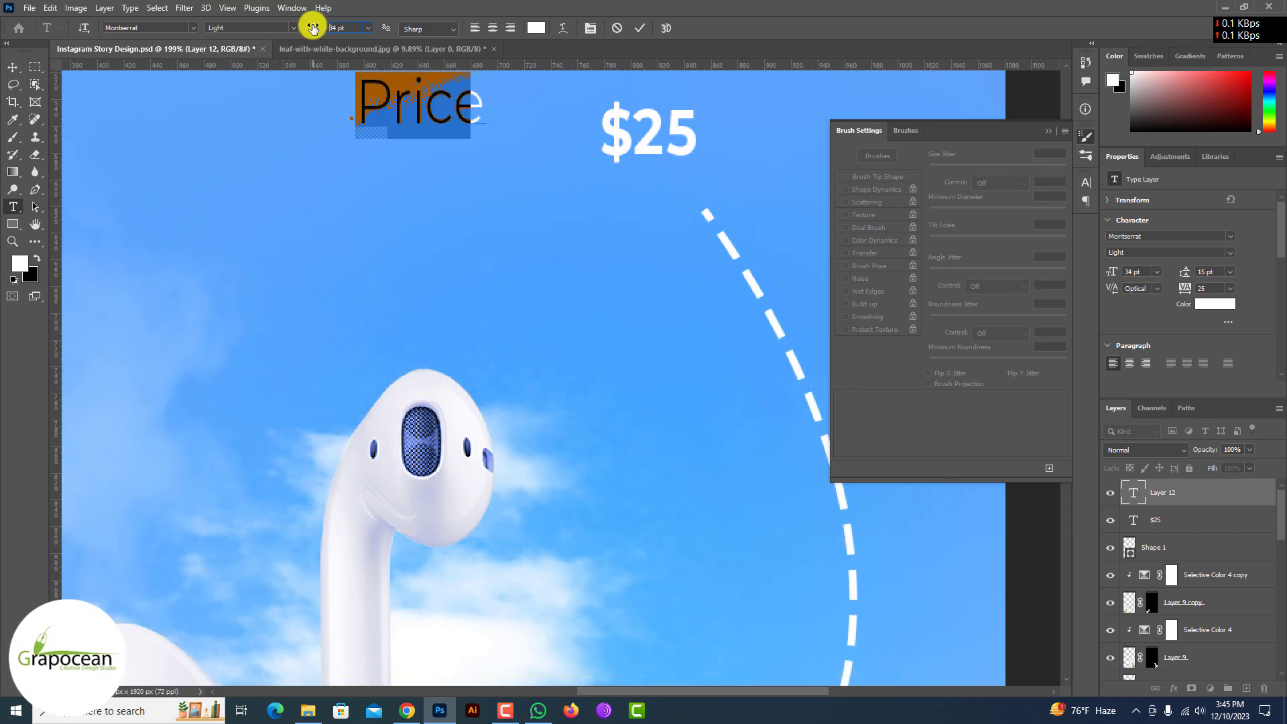
left_click_drag(318, 28, 301, 28)
left_click(14, 67)
Move 'Price' above '$25' and enlarge the pair together to about 173%
left_click_drag(373, 115, 667, 100)
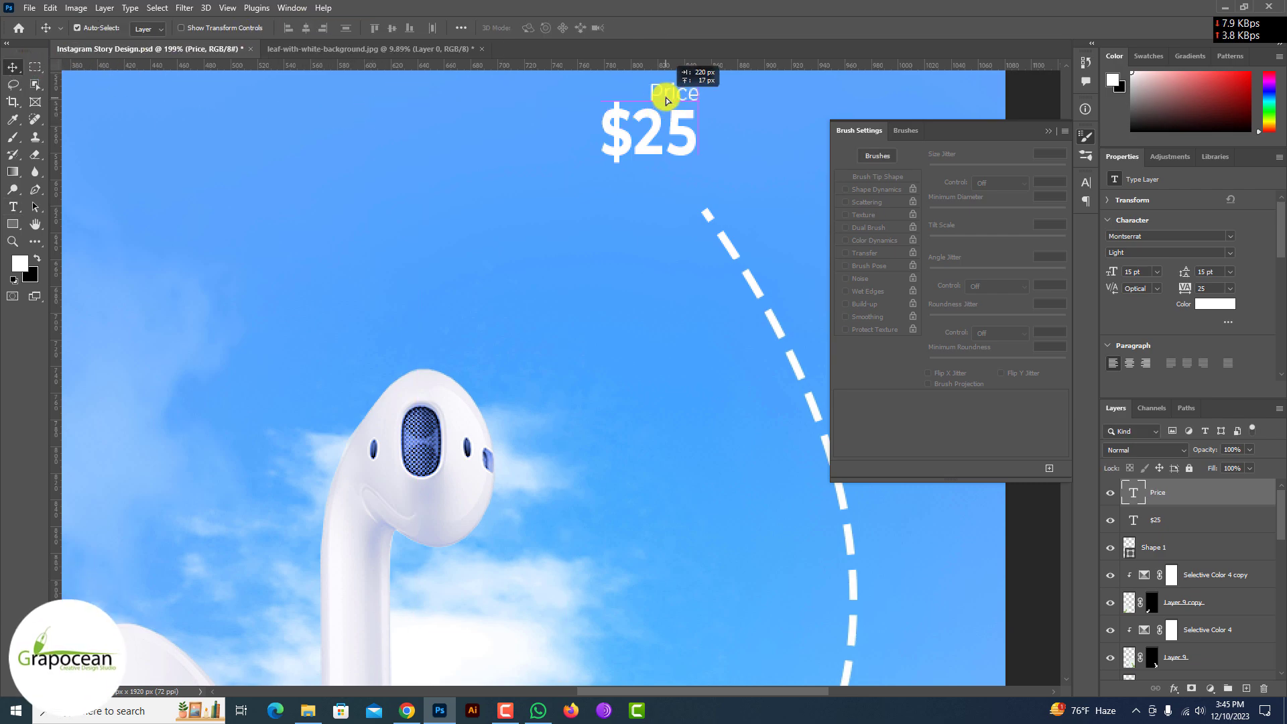
key("ctrl+minus")
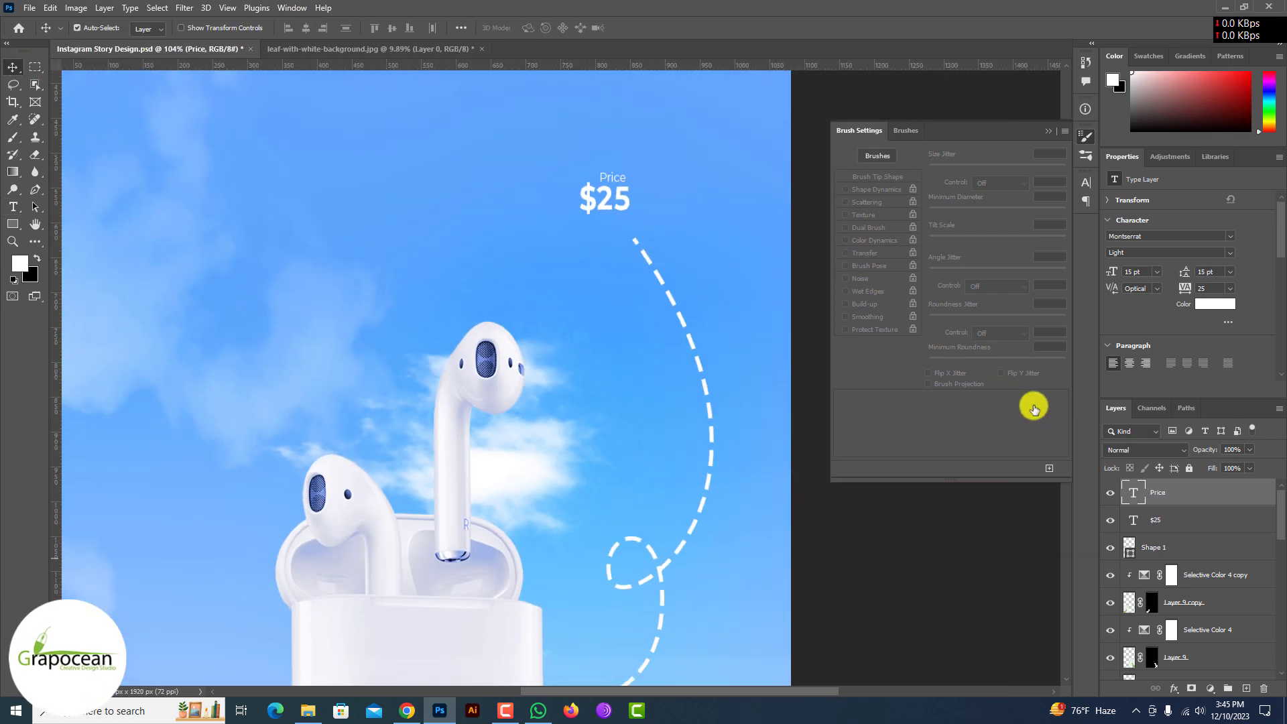
left_click(1180, 521, "shift")
key("ctrl+t")
left_click_drag(628, 212, 648, 226)
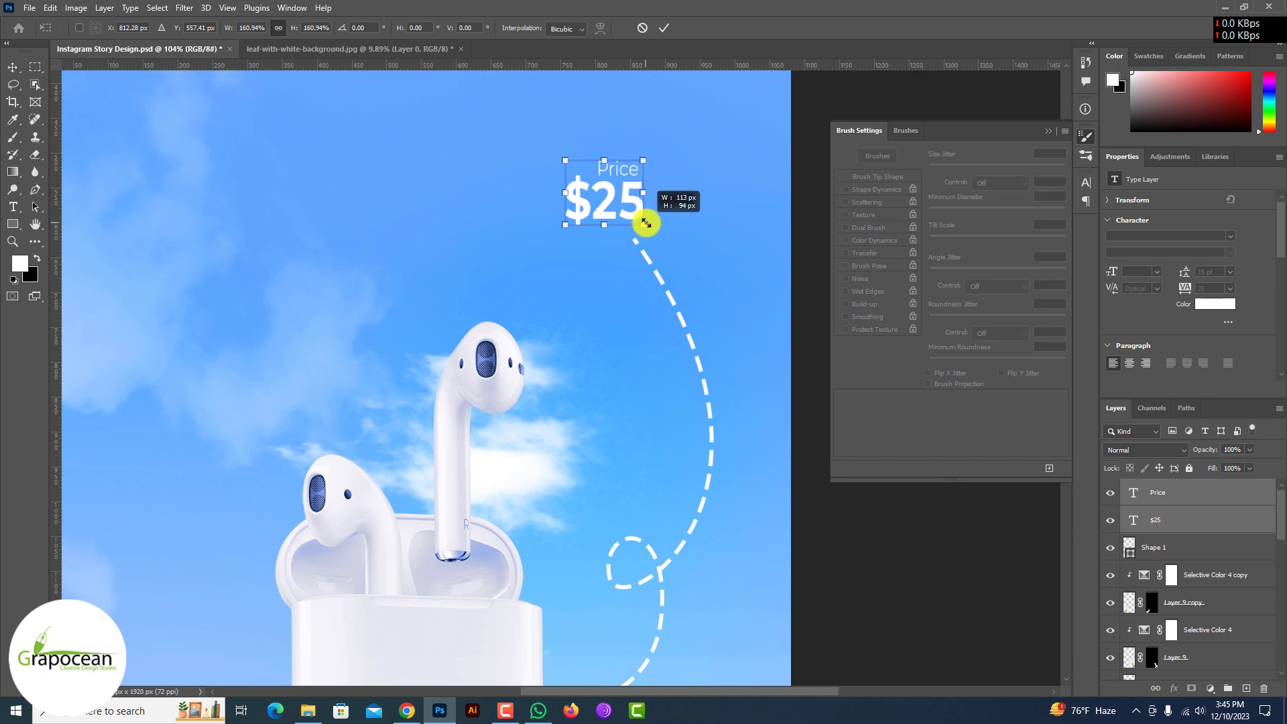
left_click(664, 28)
Zoom in around the price text and choose the Ellipse Tool
key("ctrl+plus")
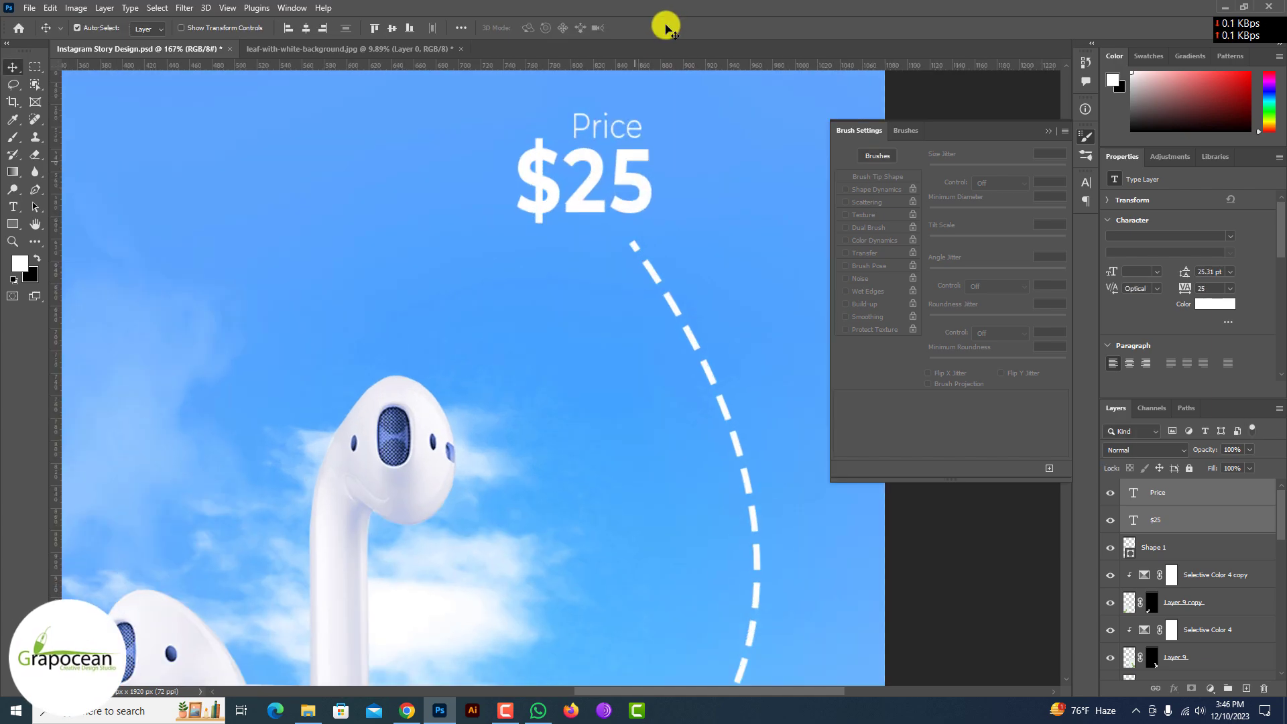
right_click(41, 218)
left_click(51, 237)
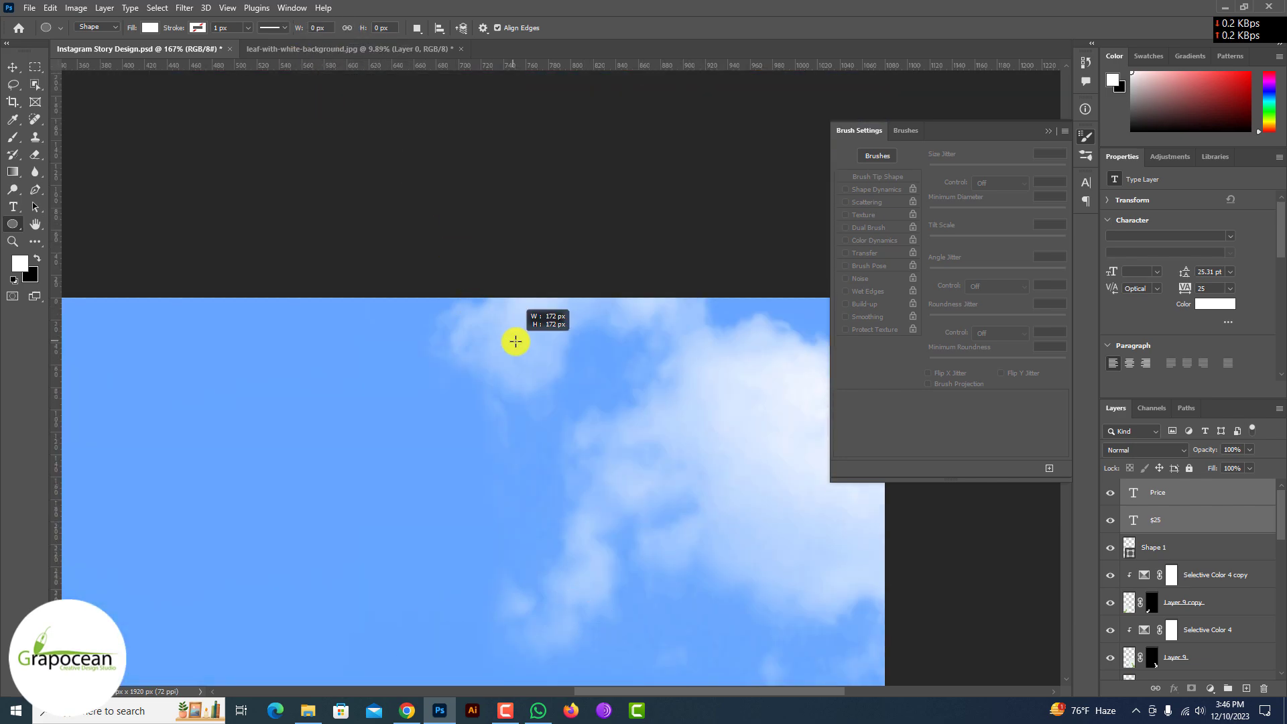
Draw a 158 px circle over the price text with no fill and a white outline
left_click_drag(355, 76, 528, 351)
scroll(528, 351, "down", 5)
left_click(147, 28)
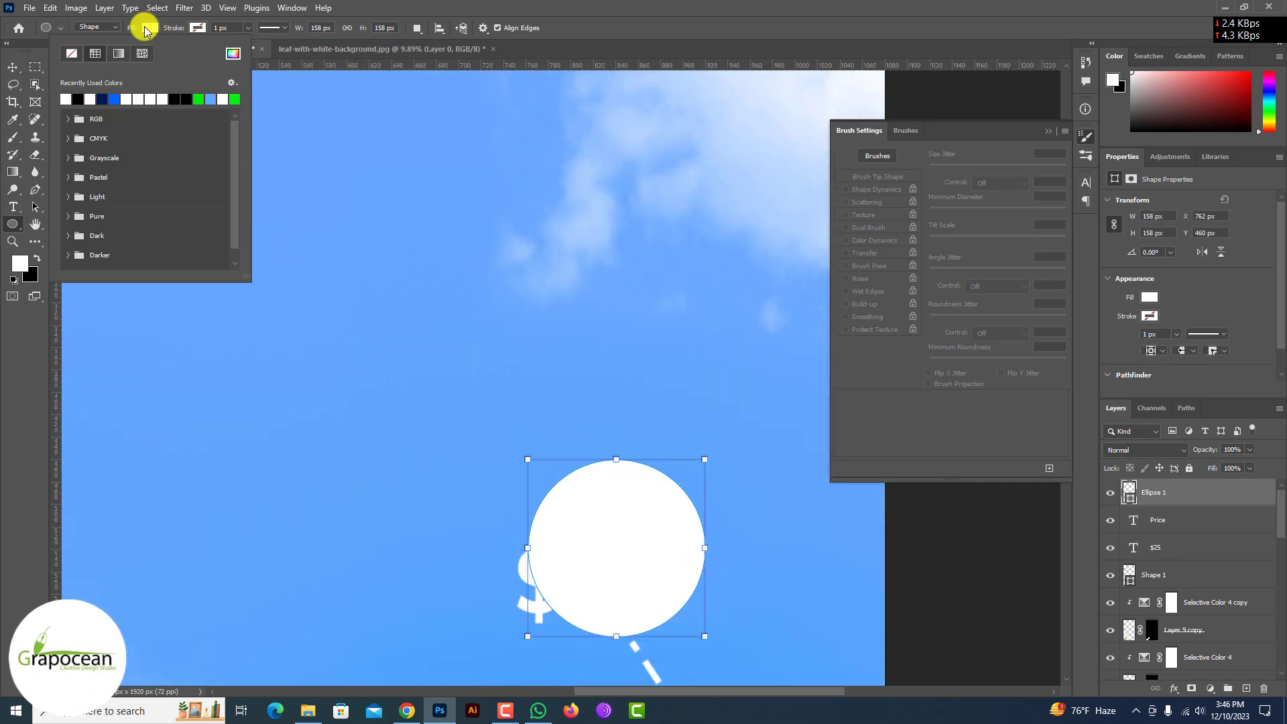
left_click(197, 27)
left_click(126, 99)
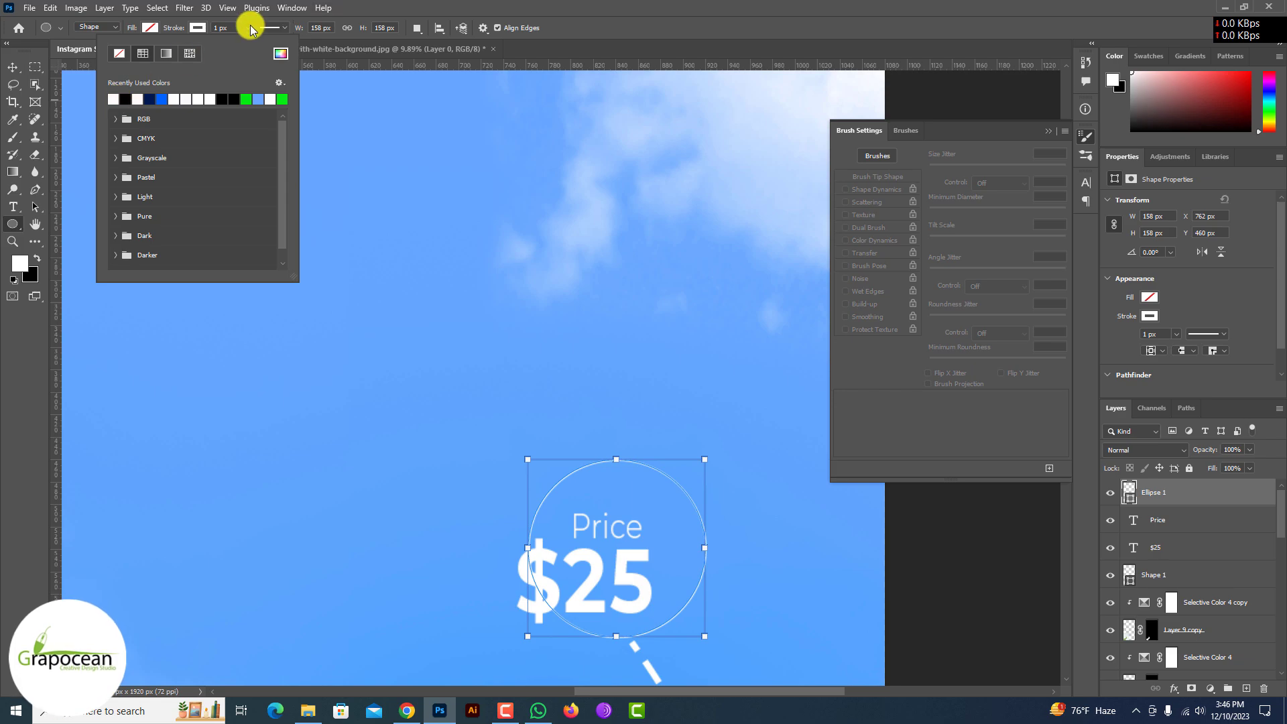
Make the circle's outline dashed, adjust its thickness, and centre it on the price text
left_click(249, 28)
left_click(272, 27)
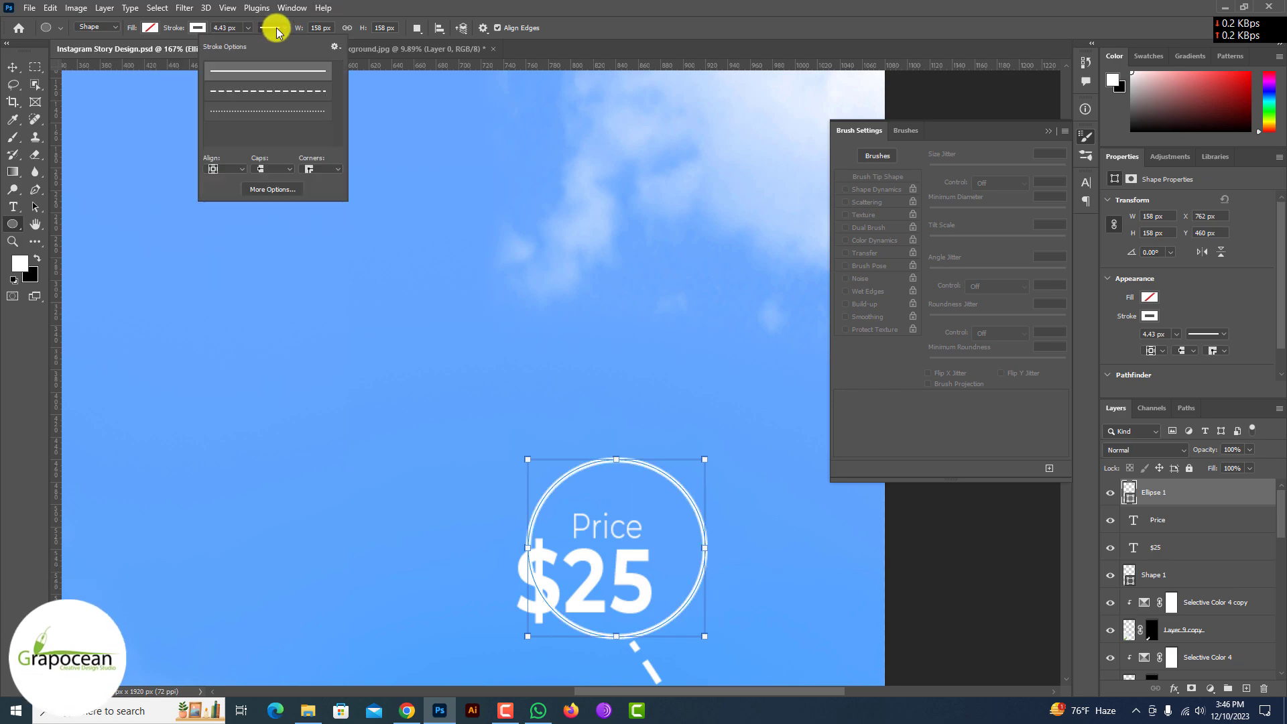
left_click(267, 91)
left_click(248, 28)
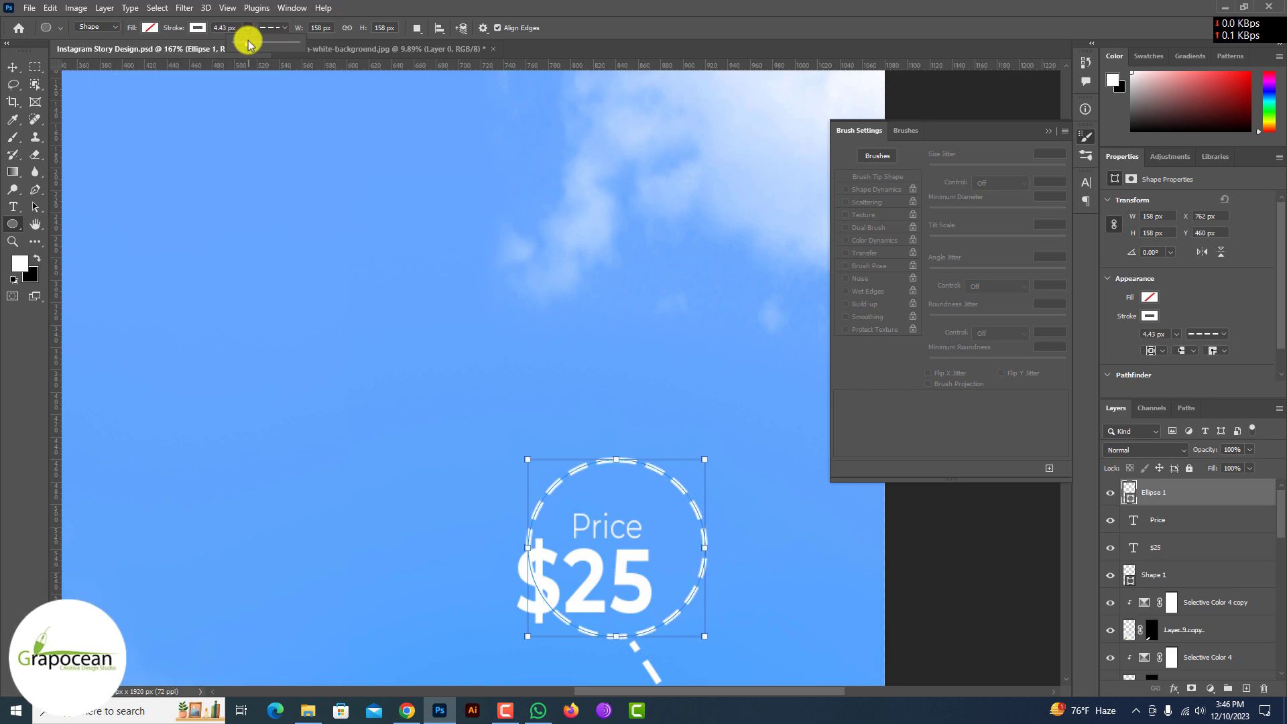
key("v")
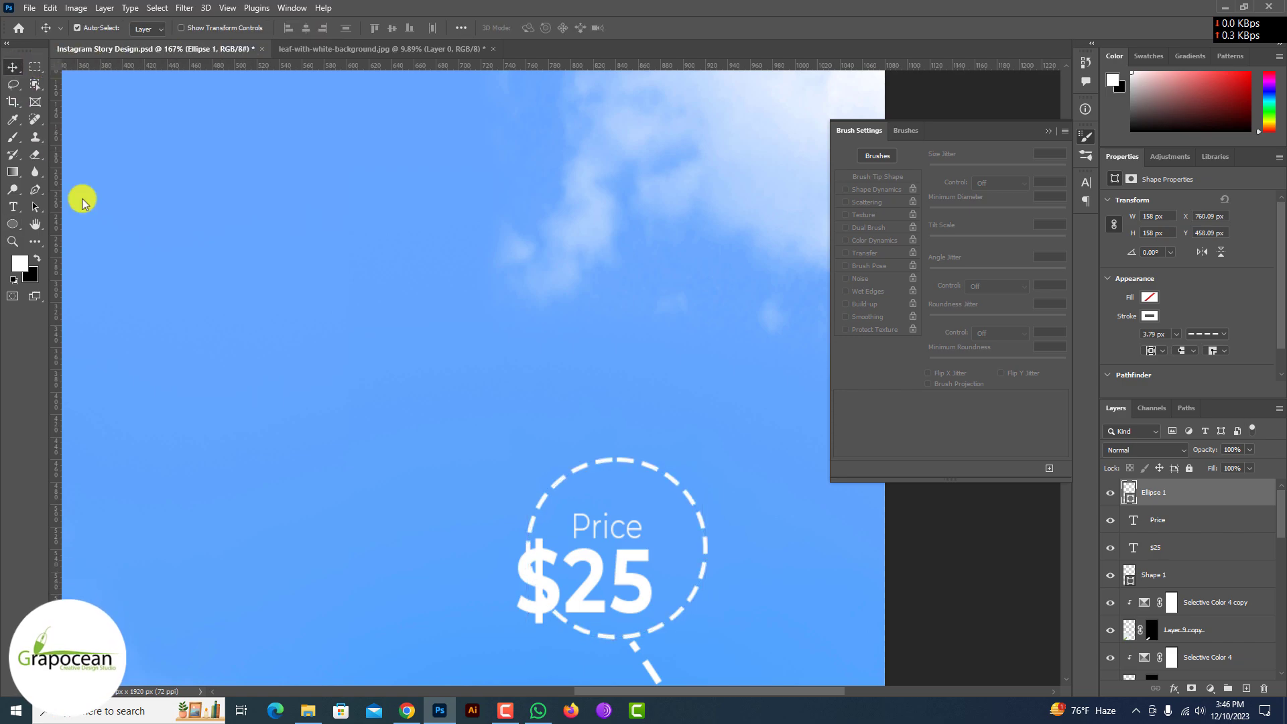
left_click(81, 195)
scroll(459, 411, "up", 2)
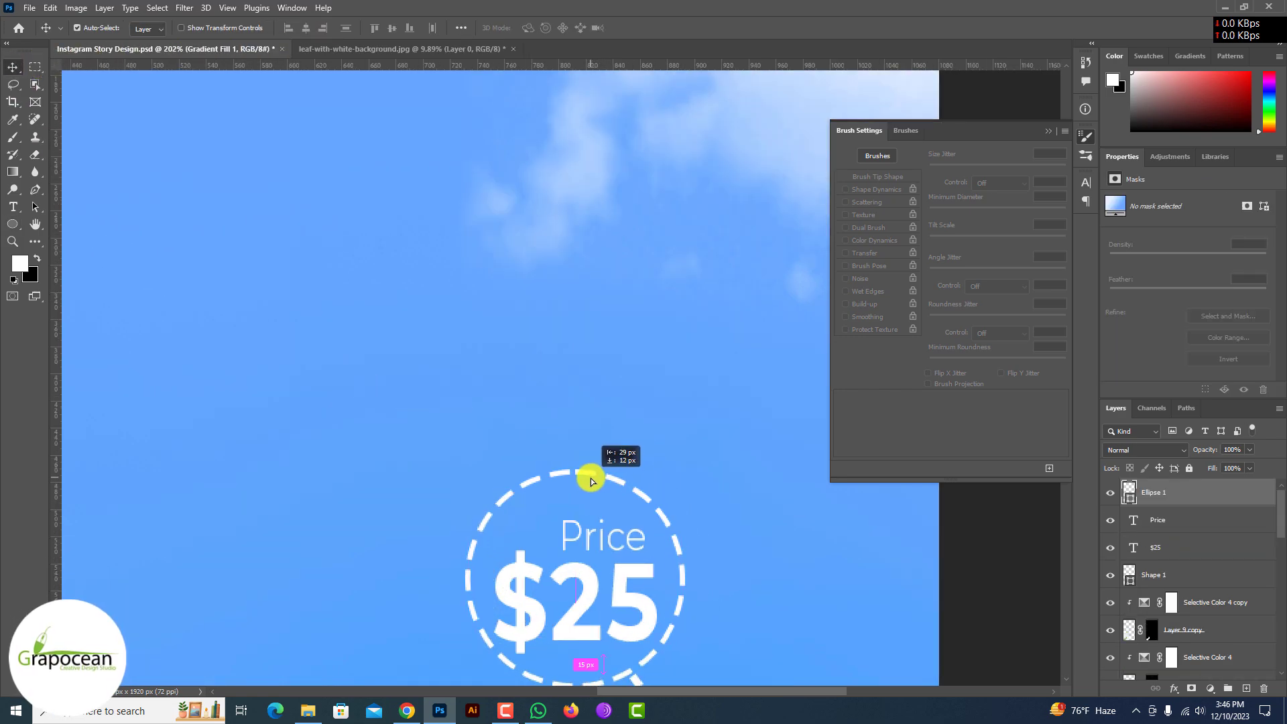
scroll(643, 506, "down", 3)
scroll(737, 566, "down", 4)
scroll(746, 573, "down", 2)
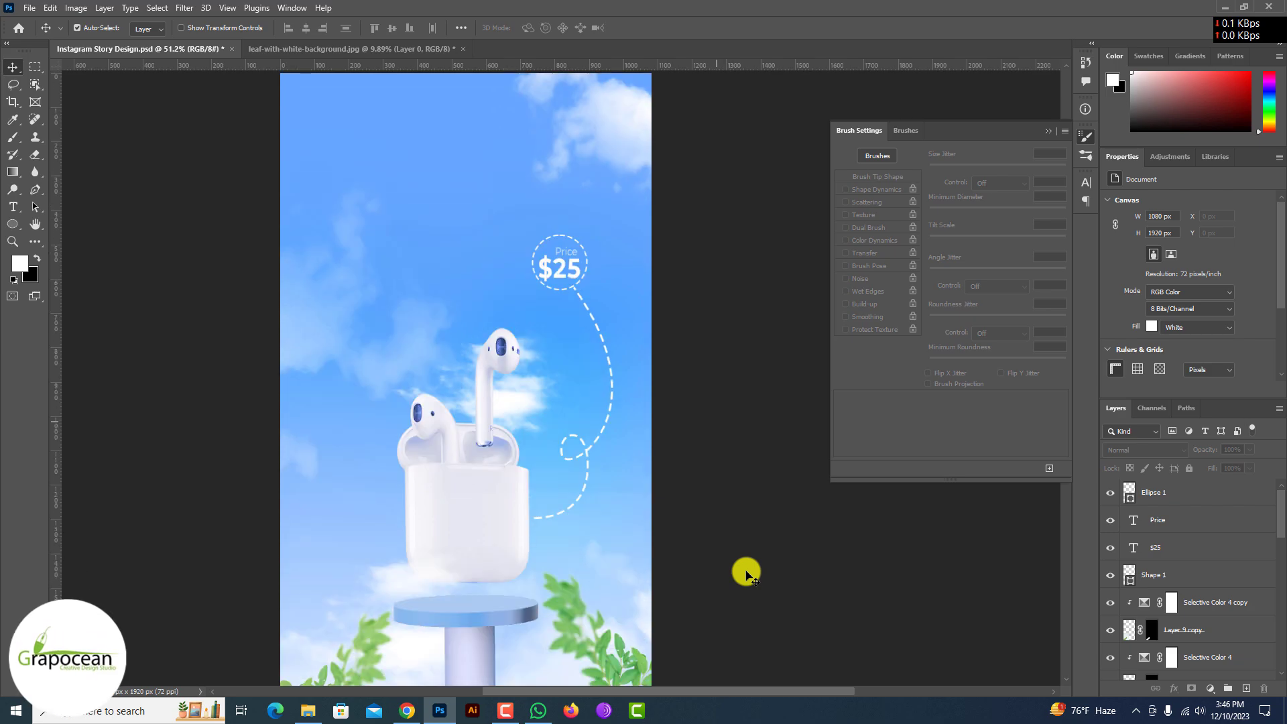
scroll(744, 569, "down", 1)
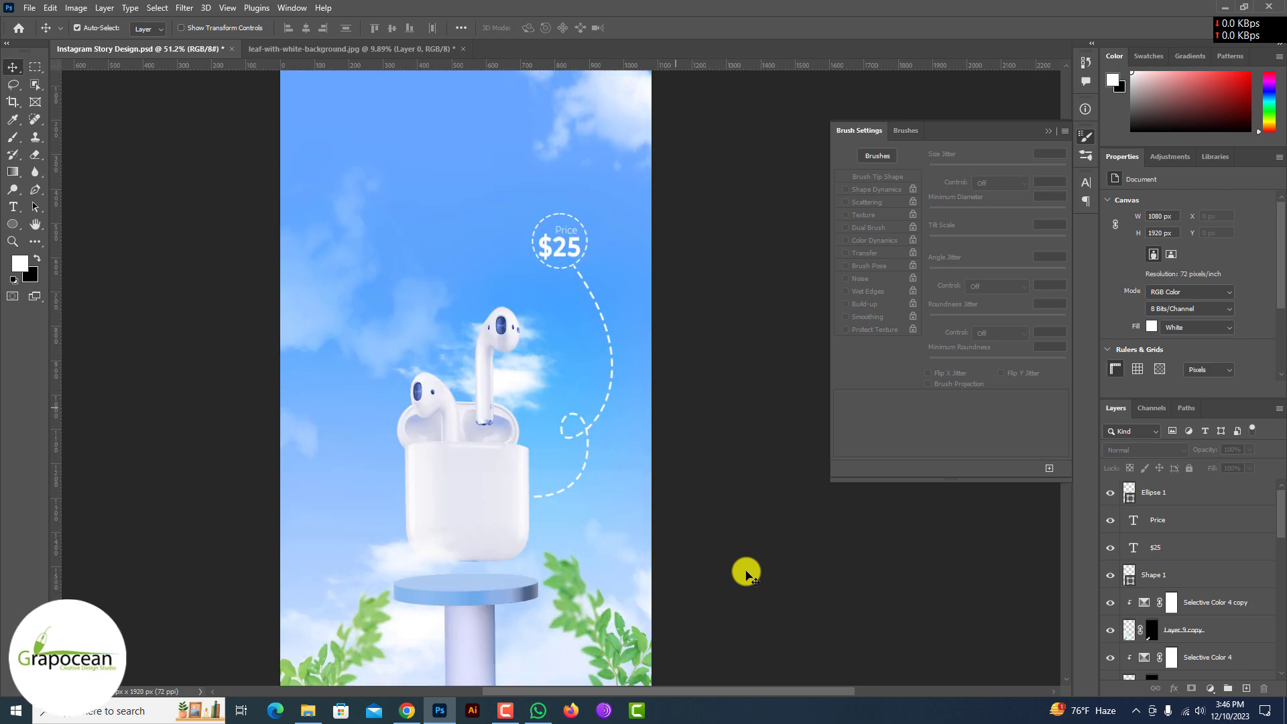
scroll(704, 475, "up", 2)
scroll(564, 166, "up", 4)
left_click(541, 167)
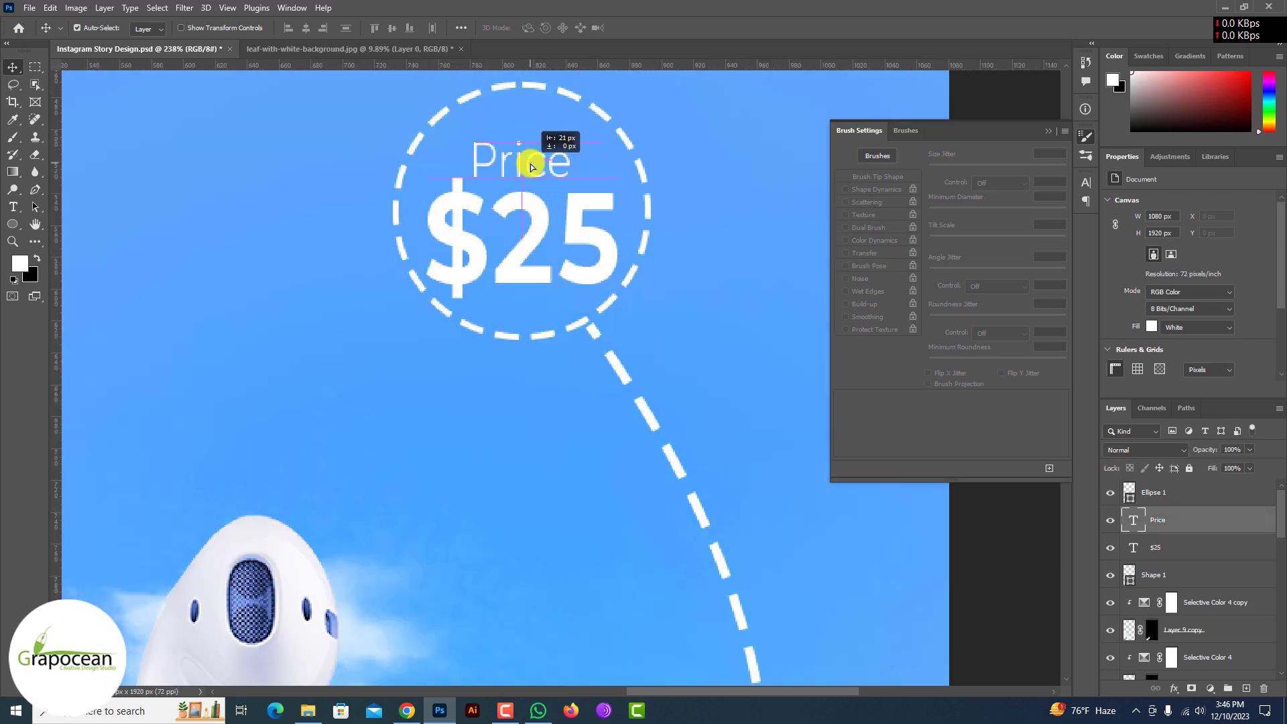
scroll(532, 167, "up", 2)
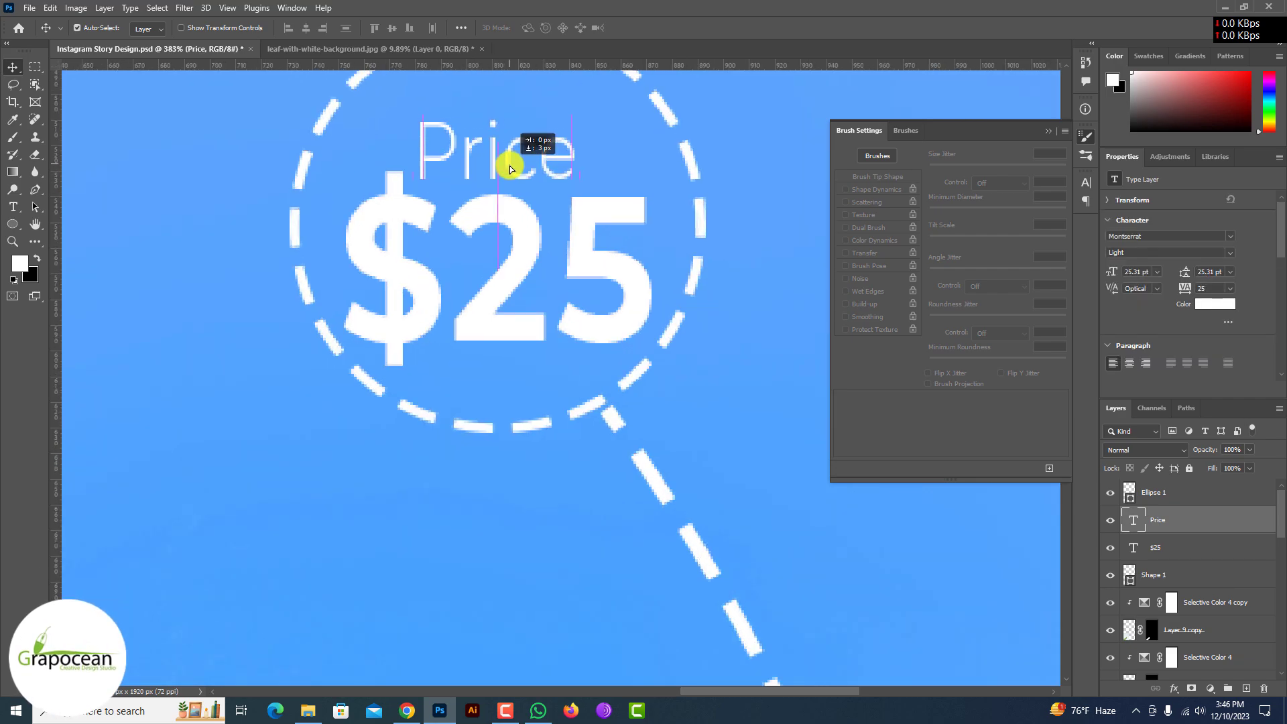
scroll(516, 177, "down", 8)
scroll(546, 215, "up", 5)
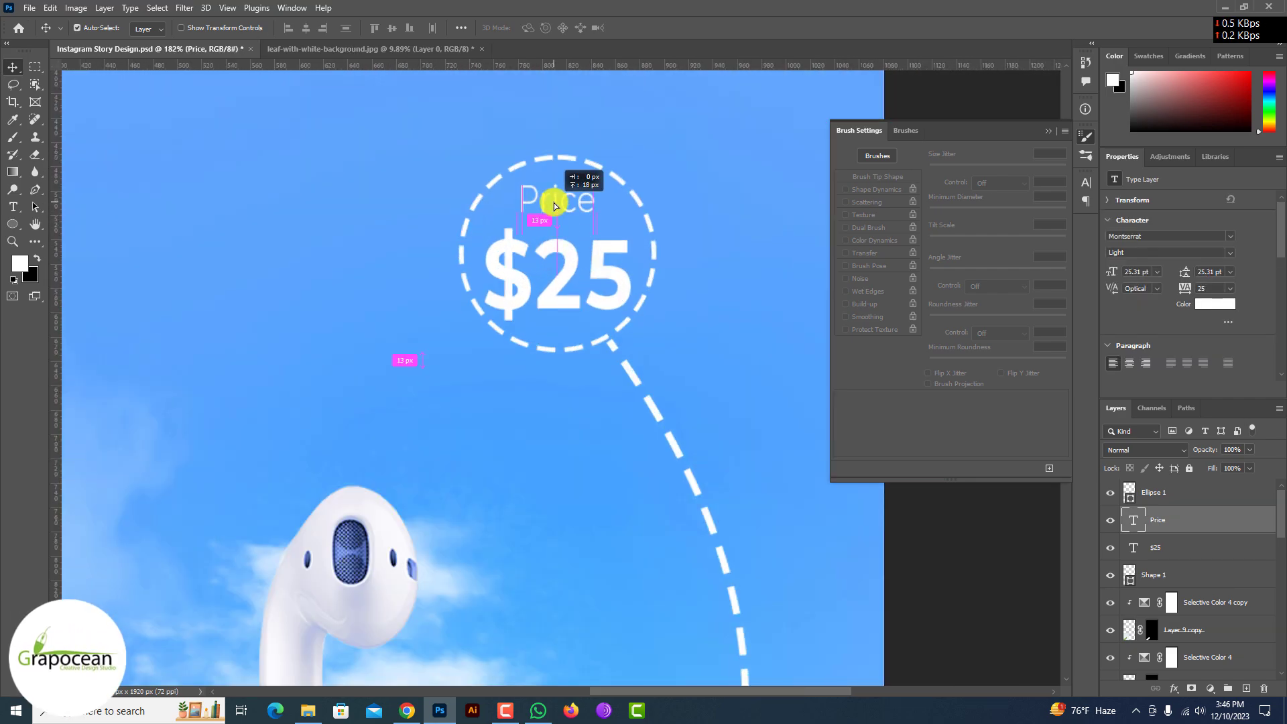
left_click(560, 254, "ctrl")
left_click(584, 213)
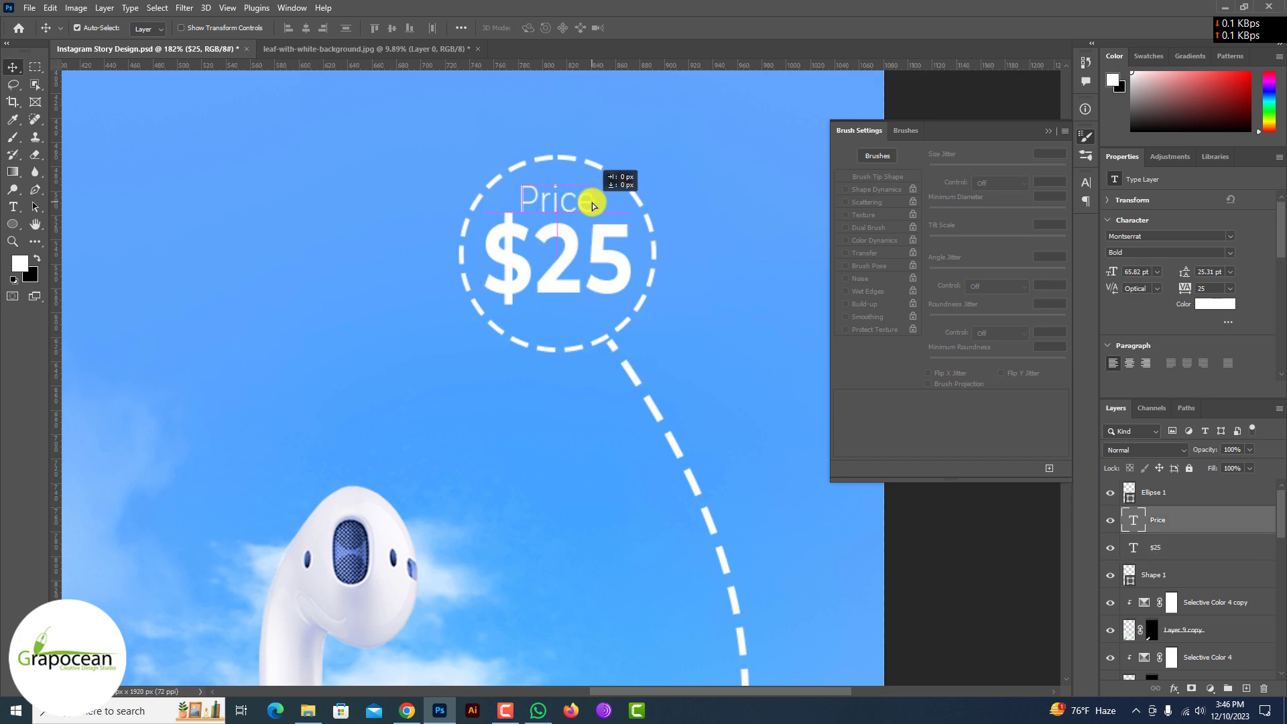
scroll(681, 339, "down", 5)
left_click(727, 407)
scroll(727, 407, "down", 3)
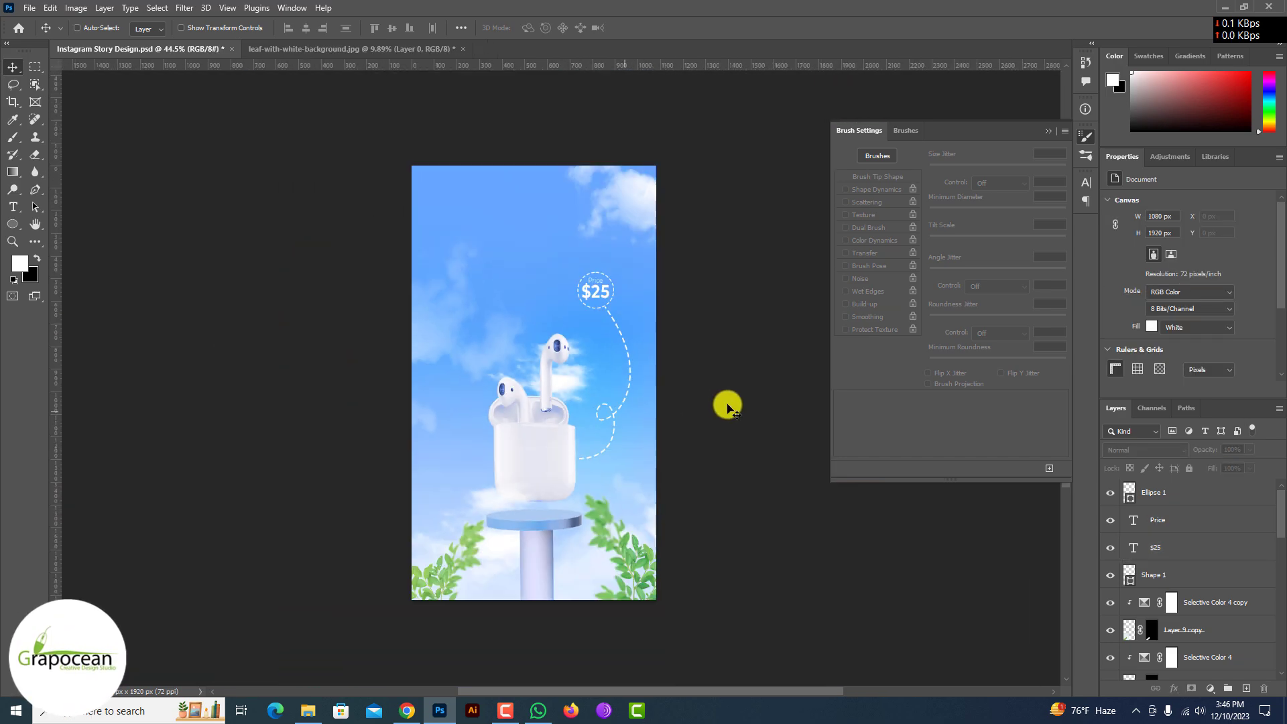
scroll(727, 406, "up", 3)
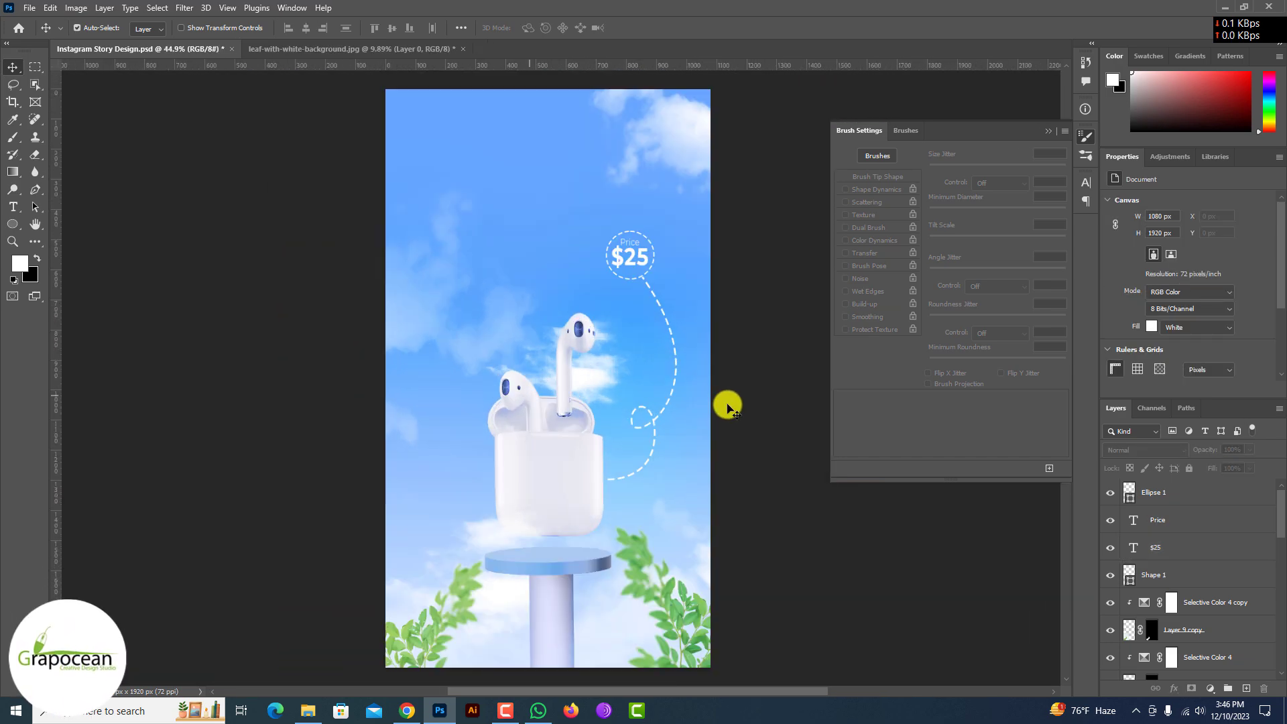
left_click(1186, 496)
left_click(1169, 548, "shift")
Scale the price badge and dashed trail down together
key("ctrl+t")
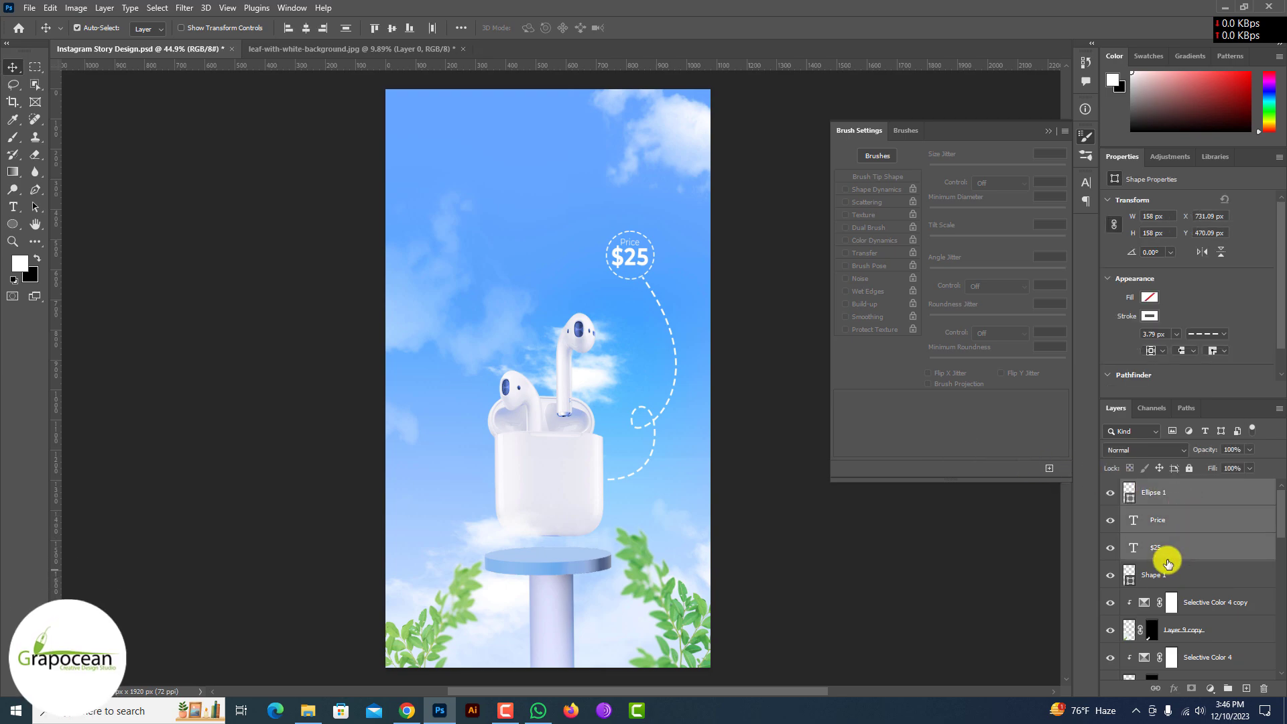
left_click(1180, 568, "shift")
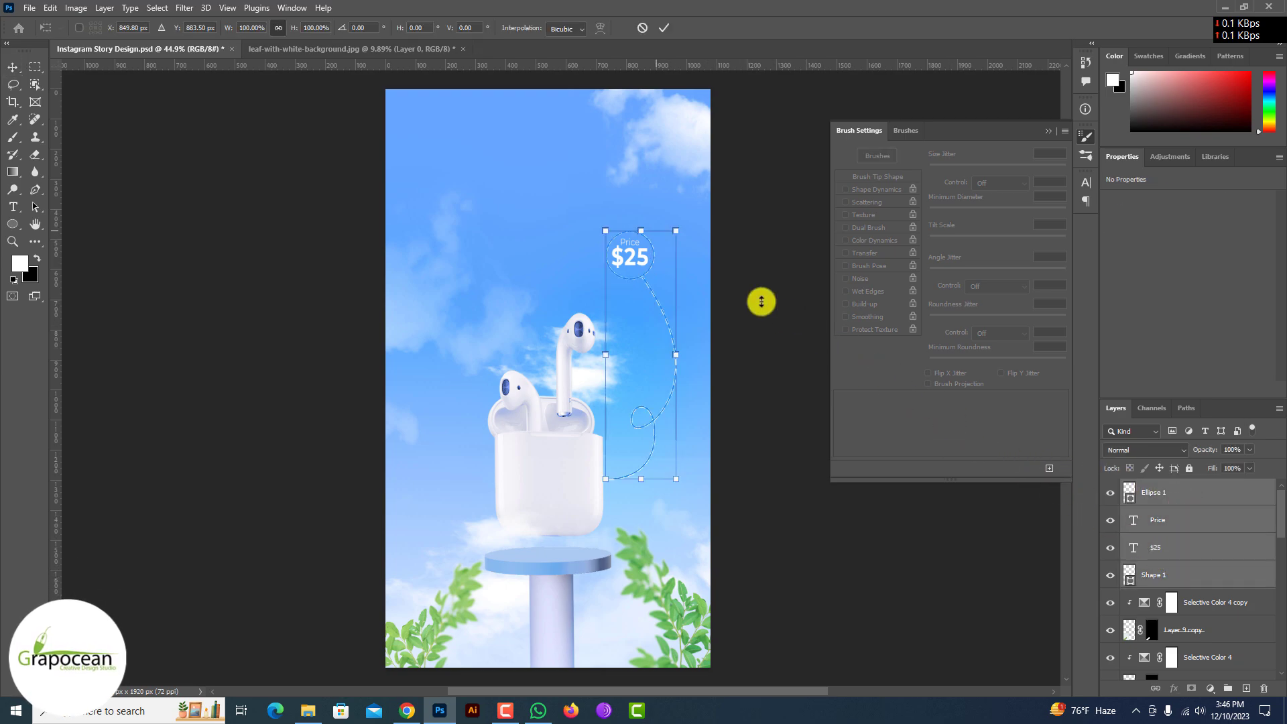
mouse_move(680, 229)
left_mouse_down()
mouse_move(649, 253)
mouse_move(655, 293)
mouse_move(654, 236)
left_mouse_up()
left_click_drag(678, 357, 696, 363)
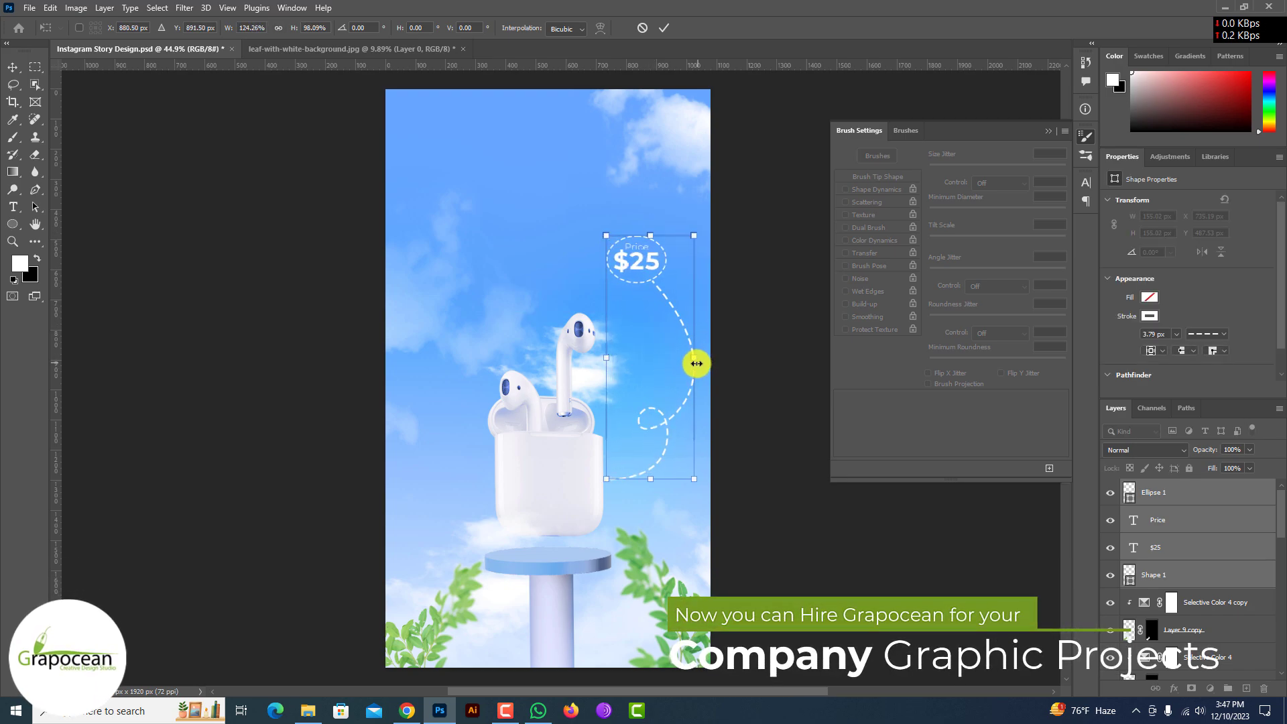
Shrink and shorten the dashed trail alone, moving it left and down
left_click(1179, 575)
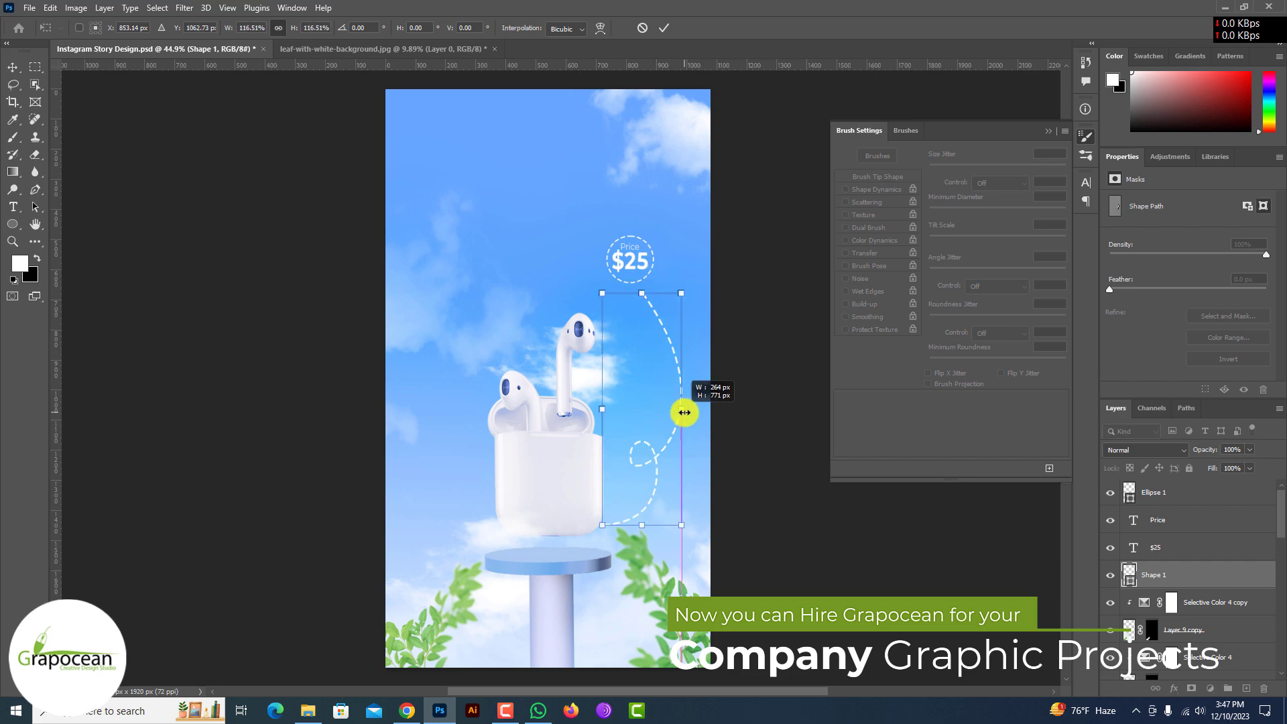
left_click_drag(684, 412, 690, 404)
left_click_drag(654, 293, 654, 324)
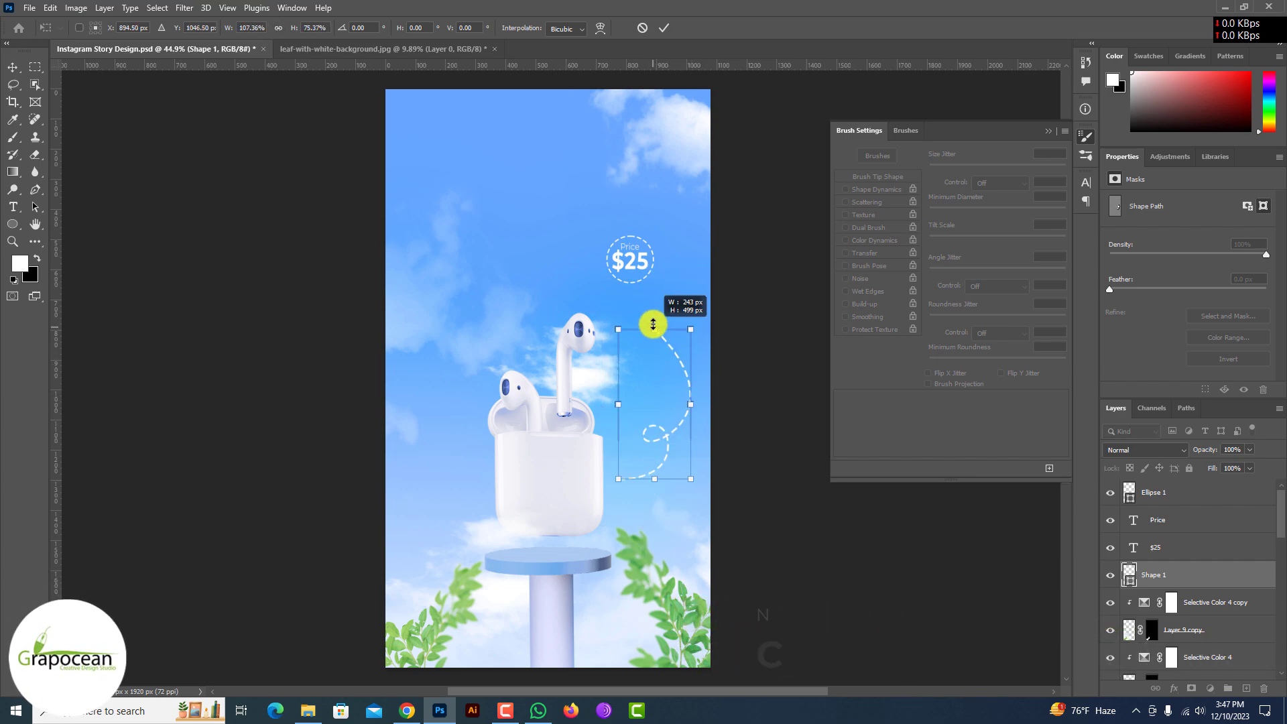
left_click_drag(660, 376, 660, 438)
double_click(666, 388)
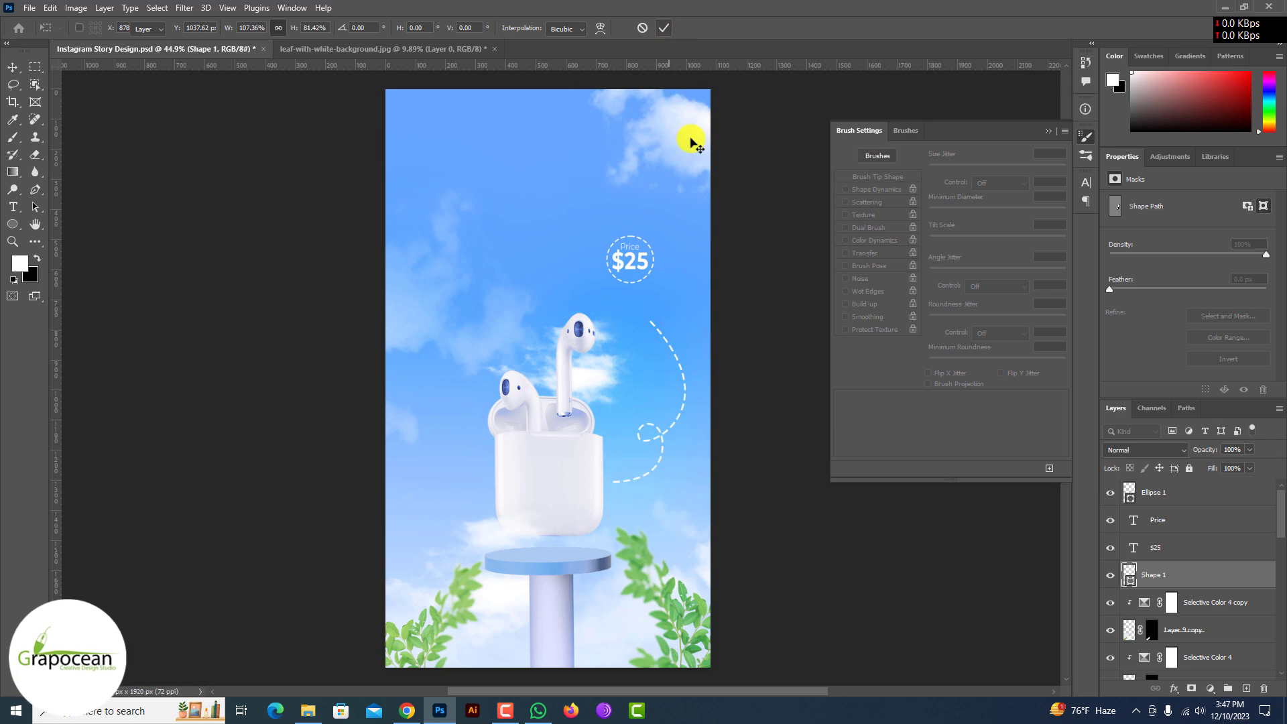
Move the price badge circle and its text lower to cap the trail
left_click(1173, 547)
left_click(1191, 503, "shift")
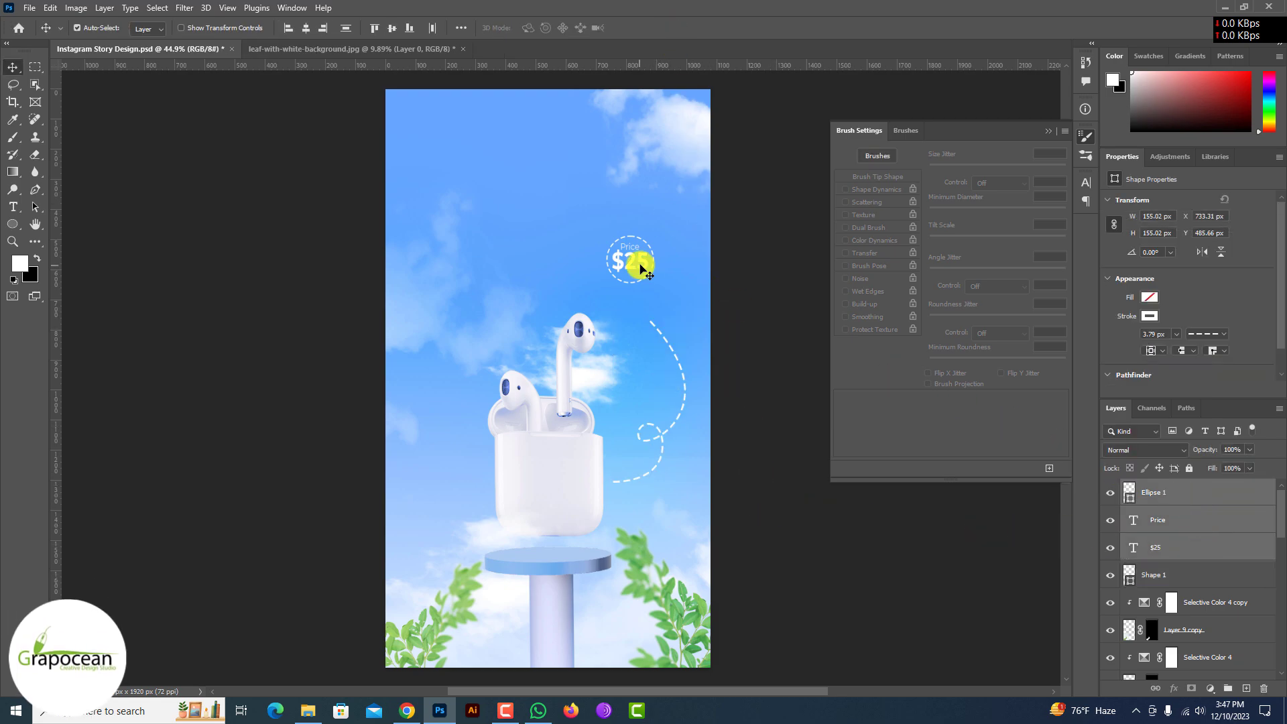
left_click_drag(639, 269, 653, 322)
Deselect the badge and nudge the podium artwork slightly left
scroll(645, 308, "up", 5)
scroll(869, 520, "down", 3)
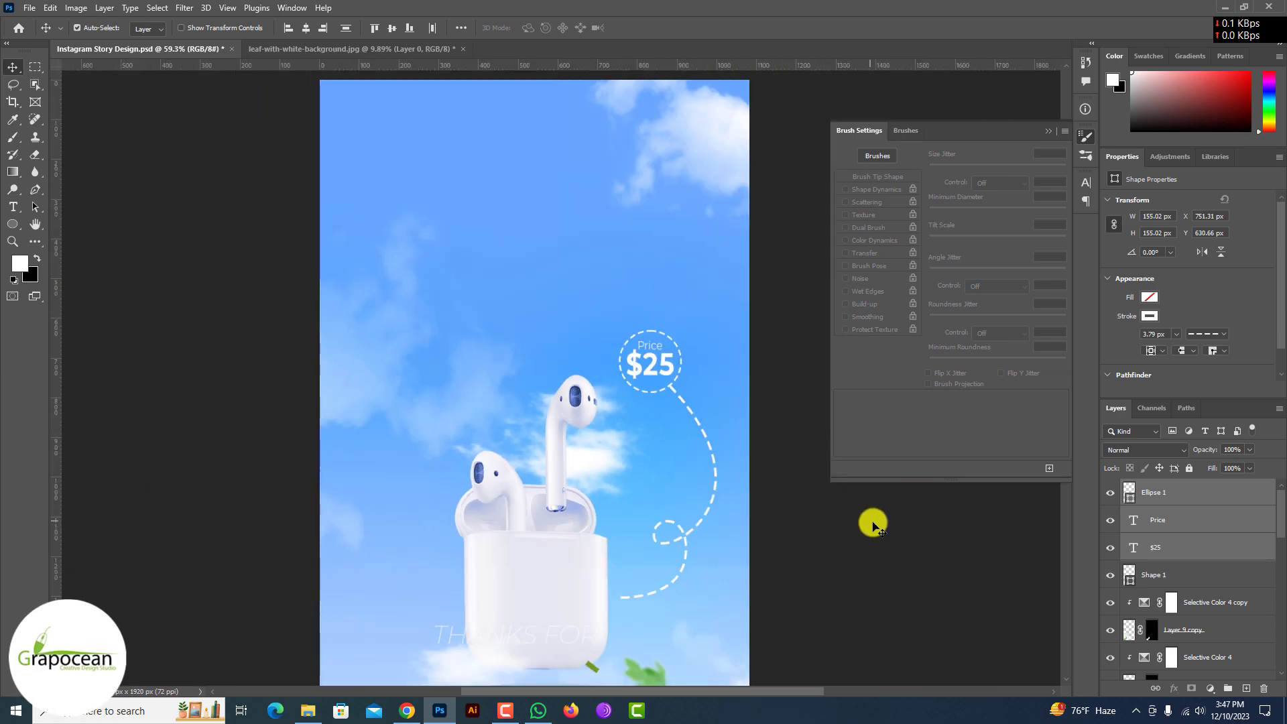
scroll(862, 526, "down", 2)
left_click(862, 525, "ctrl")
scroll(590, 563, "up", 3)
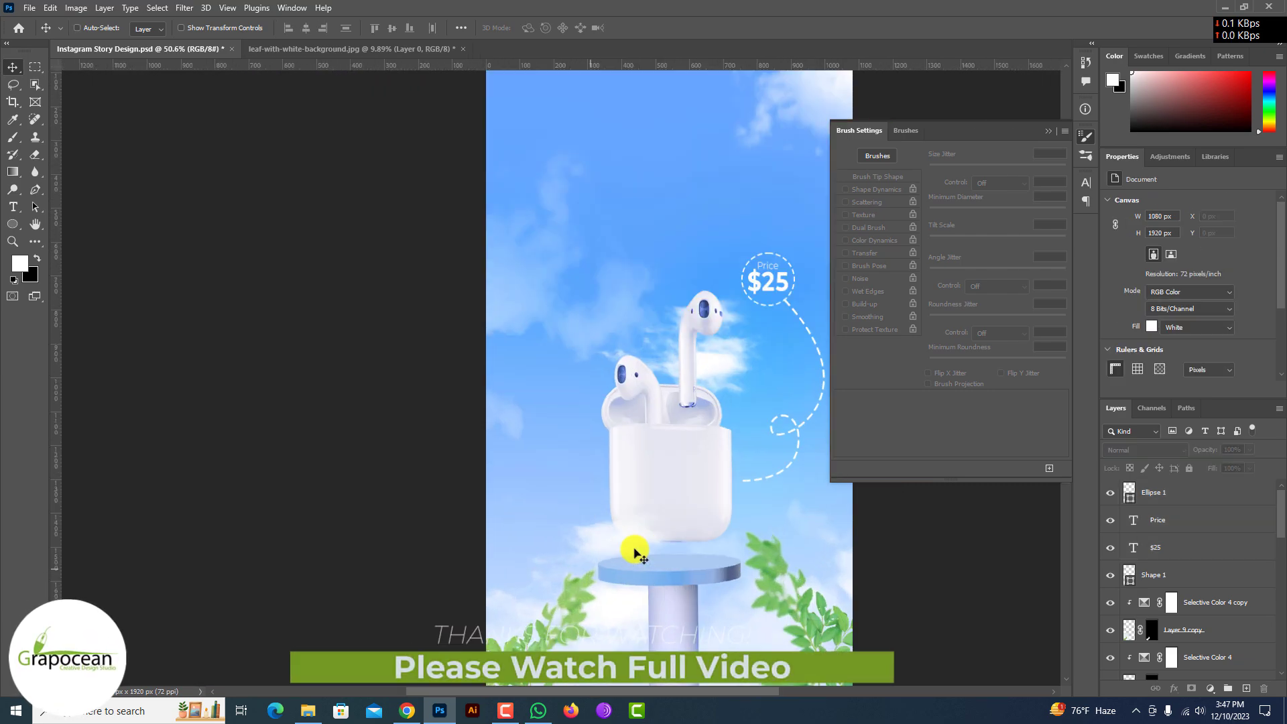
left_click_drag(632, 545, 593, 549)
scroll(593, 549, "down", 3)
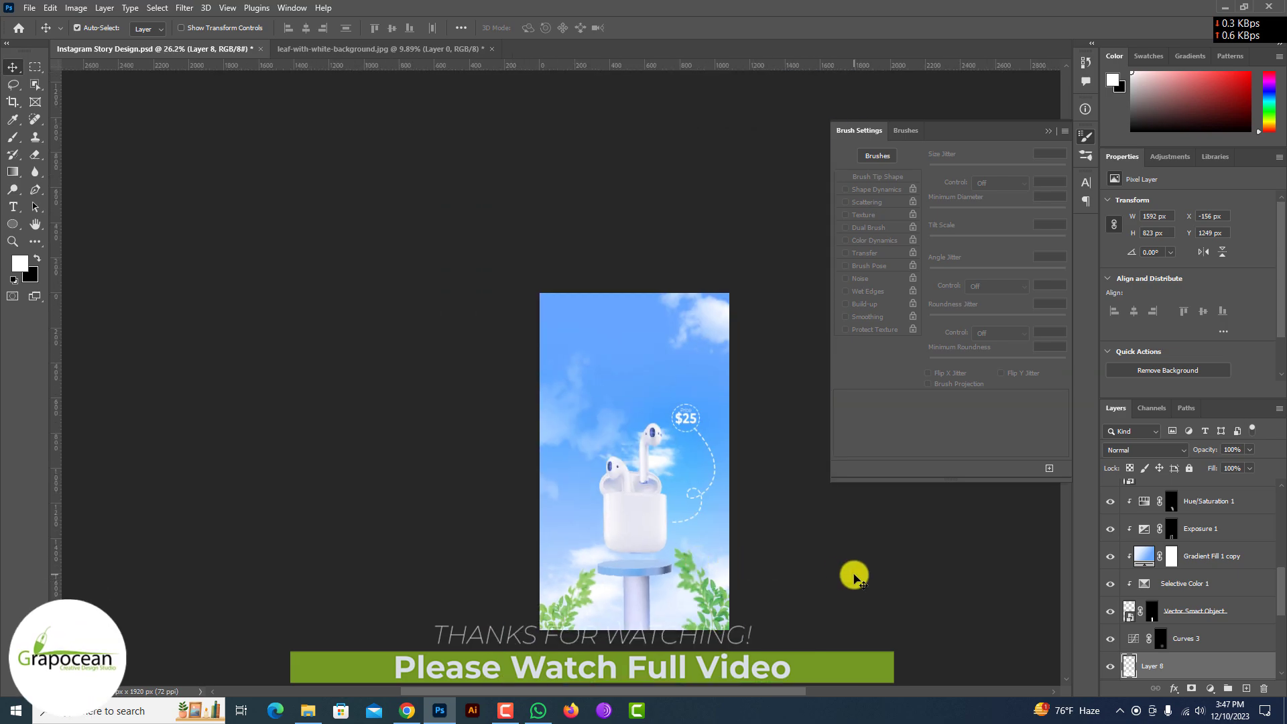
left_click(854, 574)
Adjust the position of the layer behind the AirPods
scroll(657, 509, "up", 1)
scroll(660, 456, "up", 2)
left_click(665, 409)
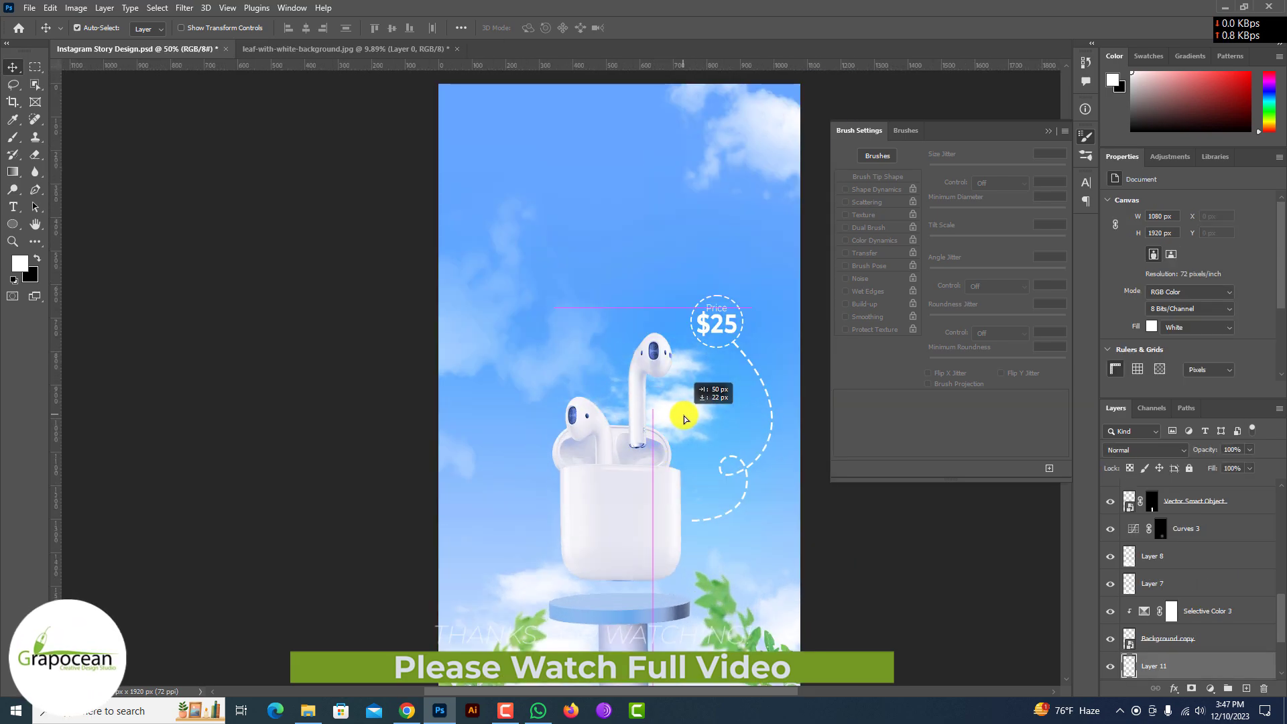
left_click_drag(1188, 501, 1192, 620)
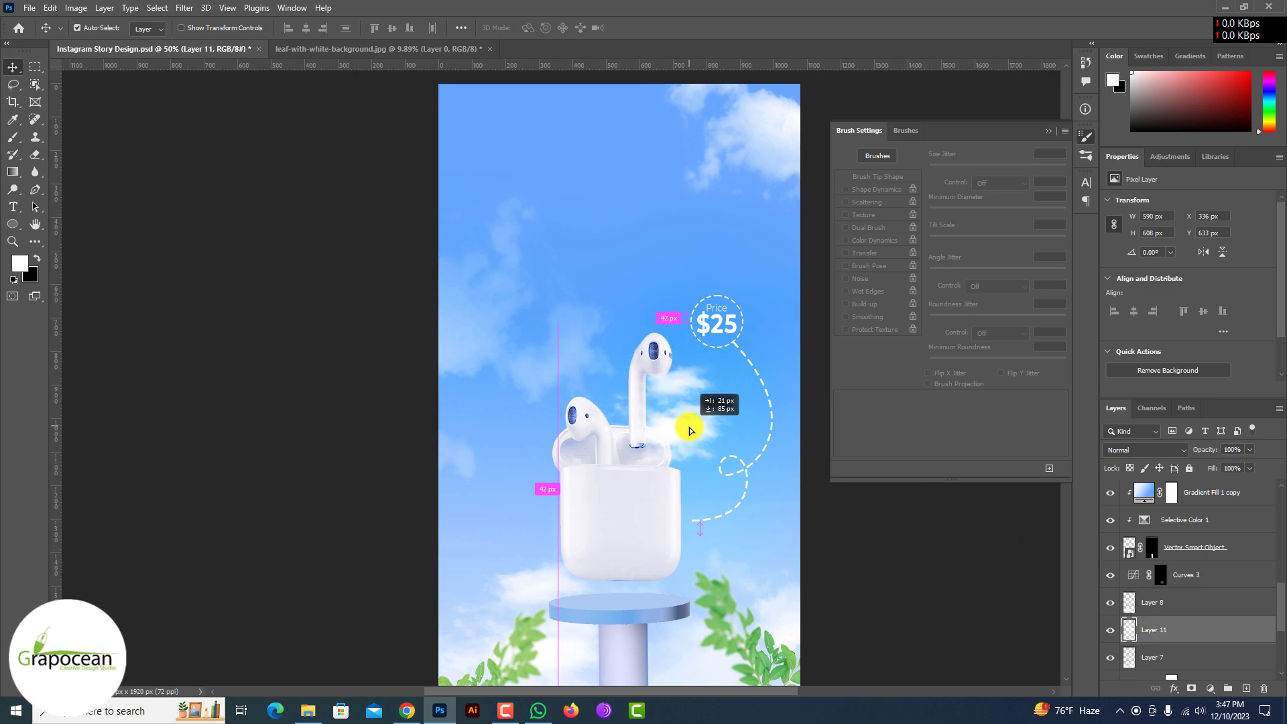
scroll(690, 429, "down", 2)
left_click(901, 589)
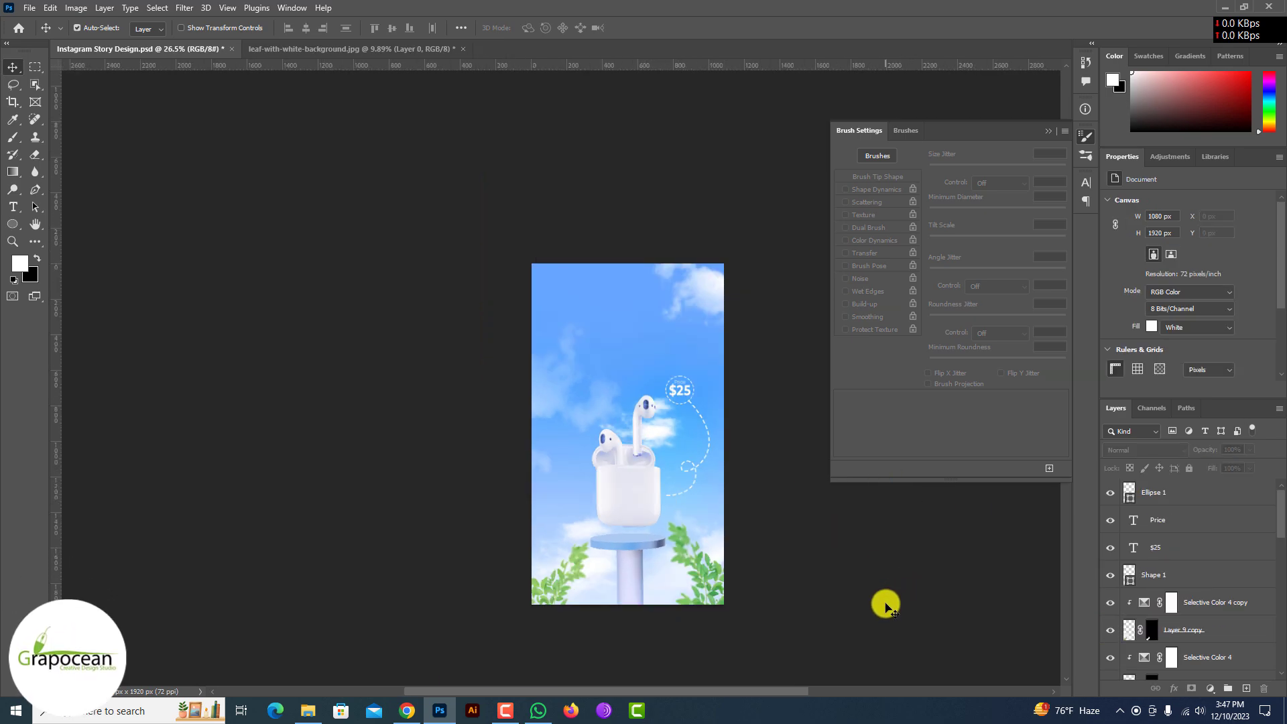
Shift the sky layer slightly upward and move the bottom leaves up a little
scroll(646, 501, "up", 1)
scroll(654, 519, "up", 1)
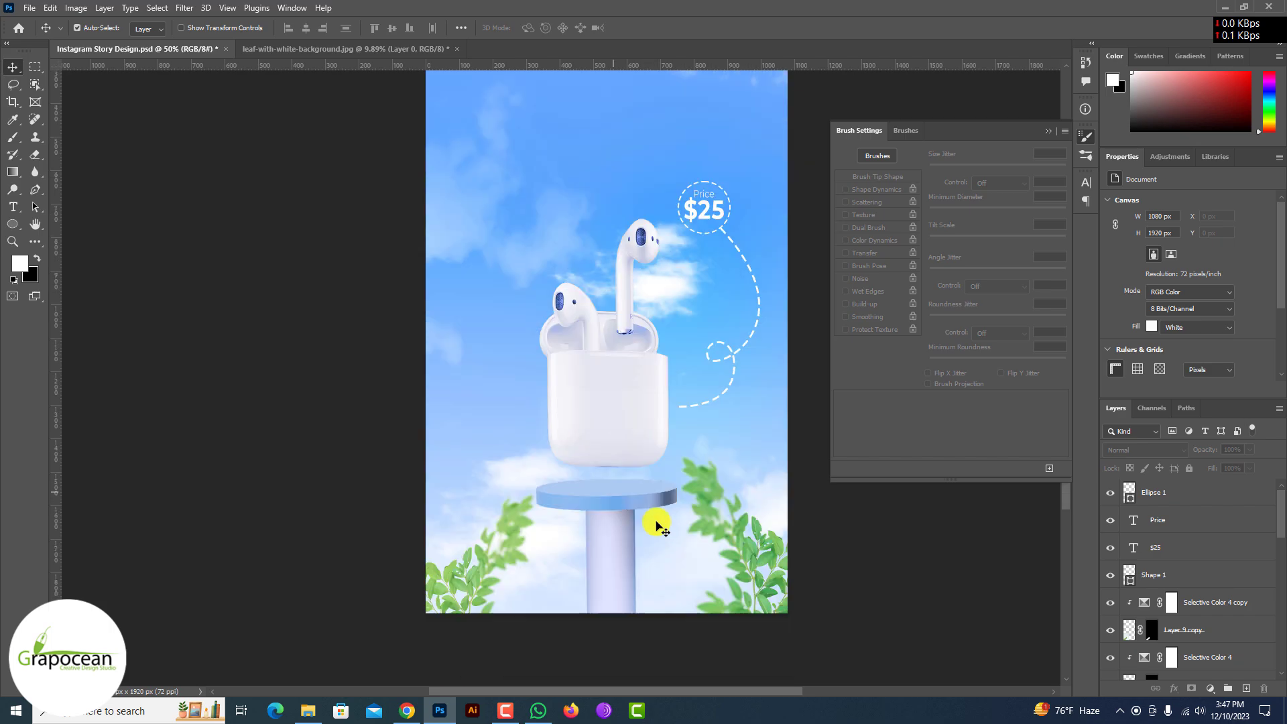
scroll(654, 522, "down", 3)
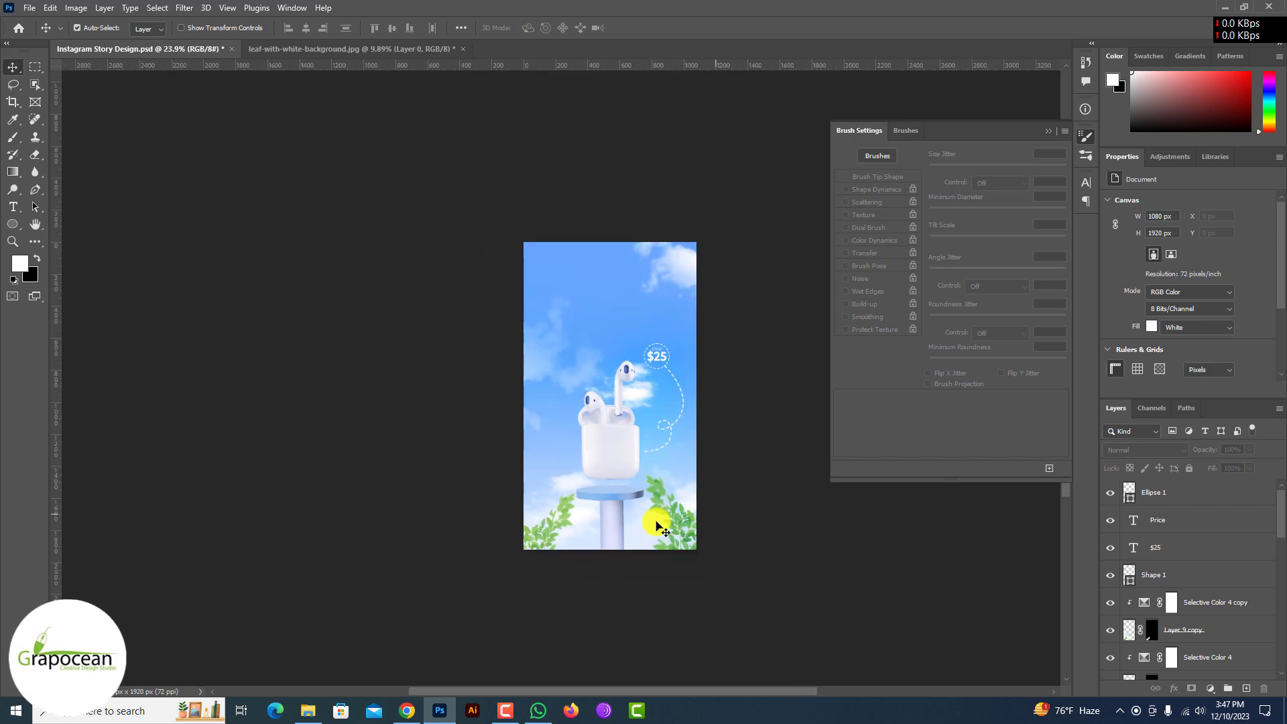
left_click_drag(681, 267, 679, 252)
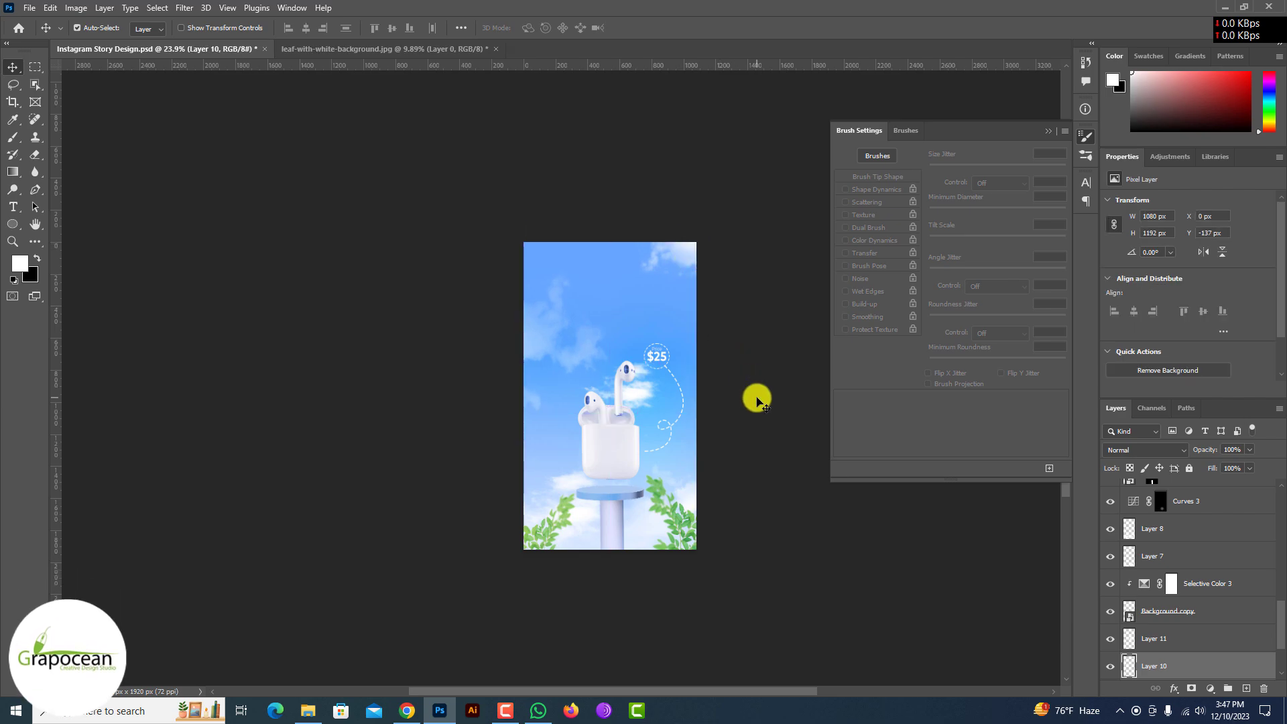
scroll(661, 483, "up", 1)
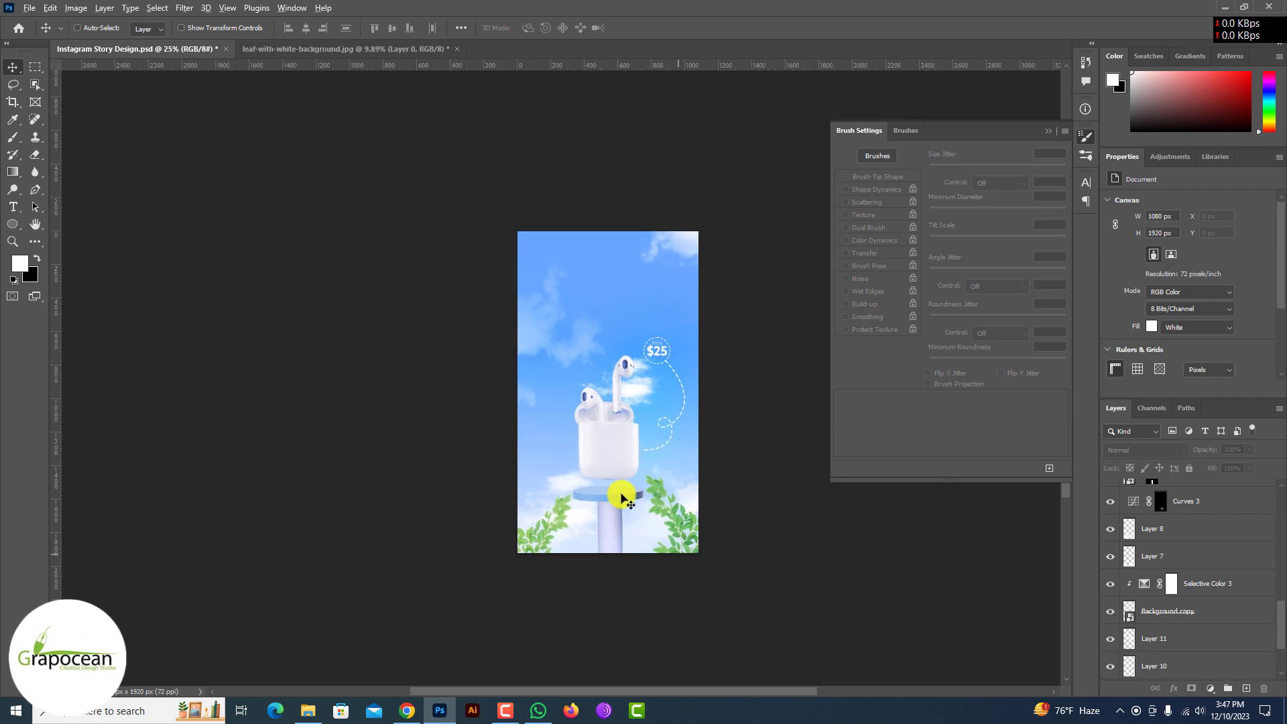
scroll(622, 498, "up", 5)
left_click_drag(445, 531, 439, 509)
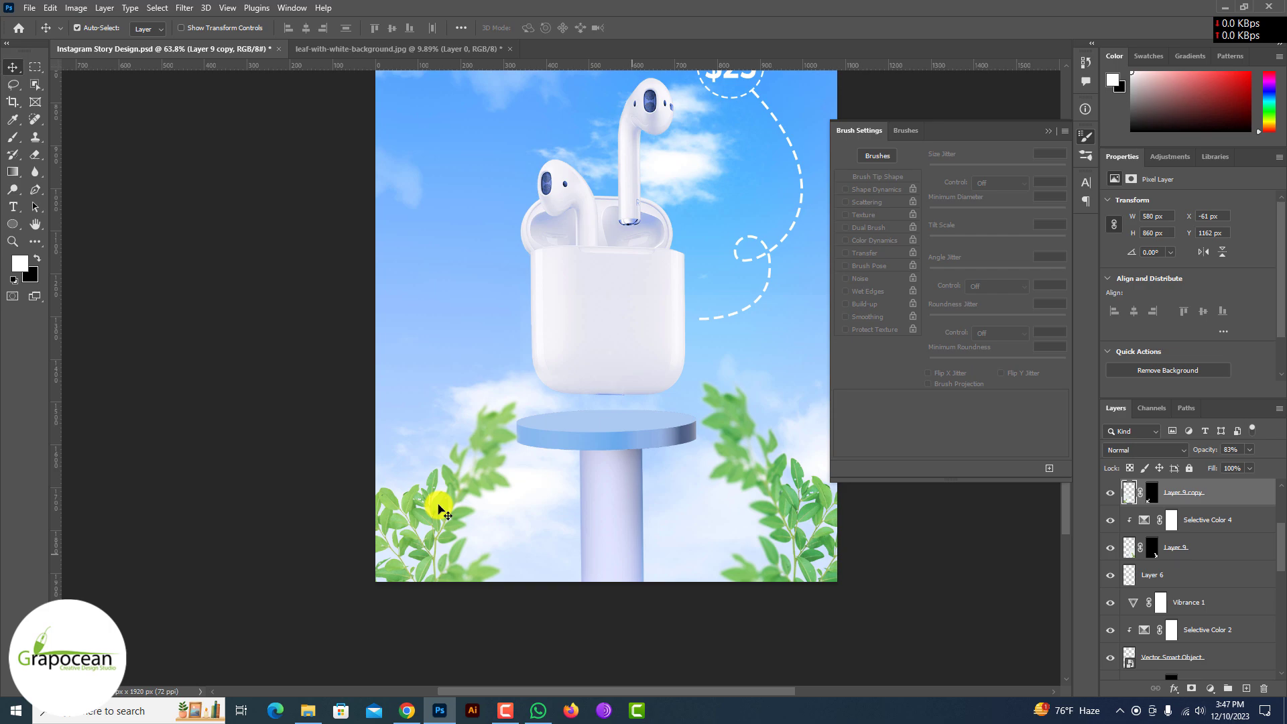
Choose the Type tool, set to Montserrat Bold 39 pt
scroll(439, 510, "down", 4)
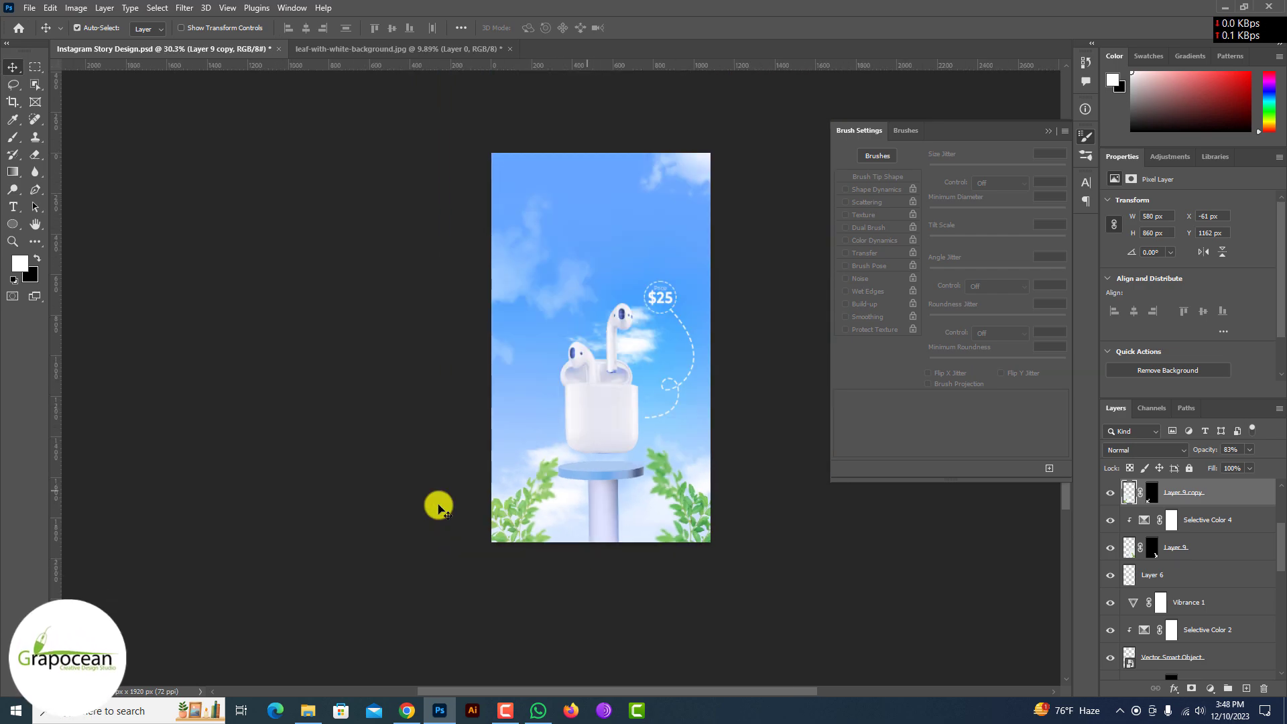
scroll(439, 508, "up", 4)
scroll(439, 508, "up", 2)
scroll(439, 508, "down", 4)
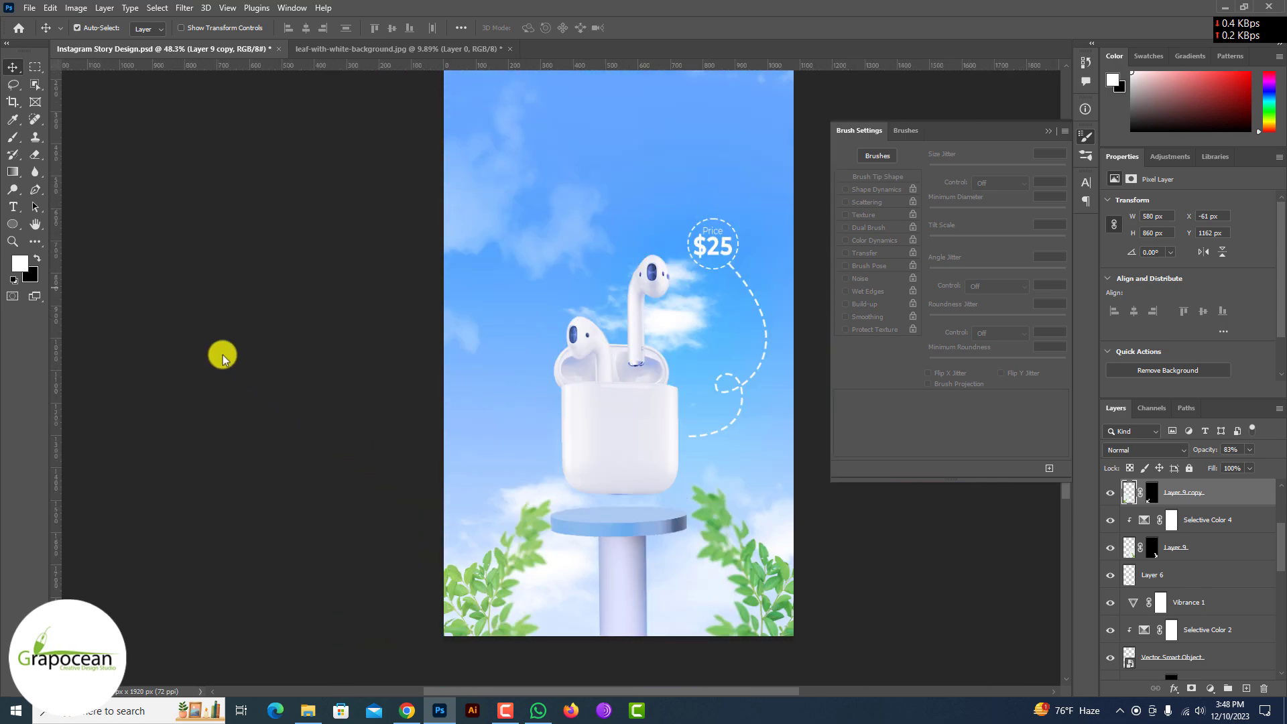
left_click(14, 209)
scroll(417, 263, "down", 3)
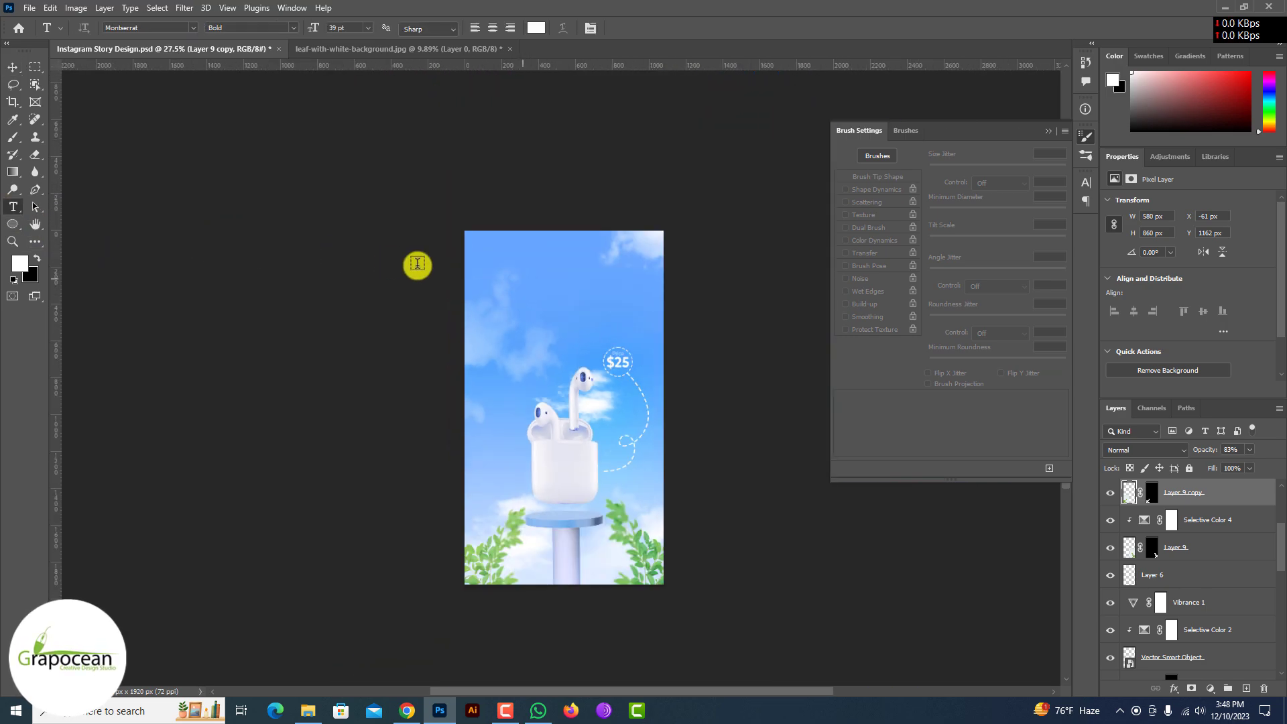
Commit the Mega Sale text in a light lavender colour
left_click(545, 285)
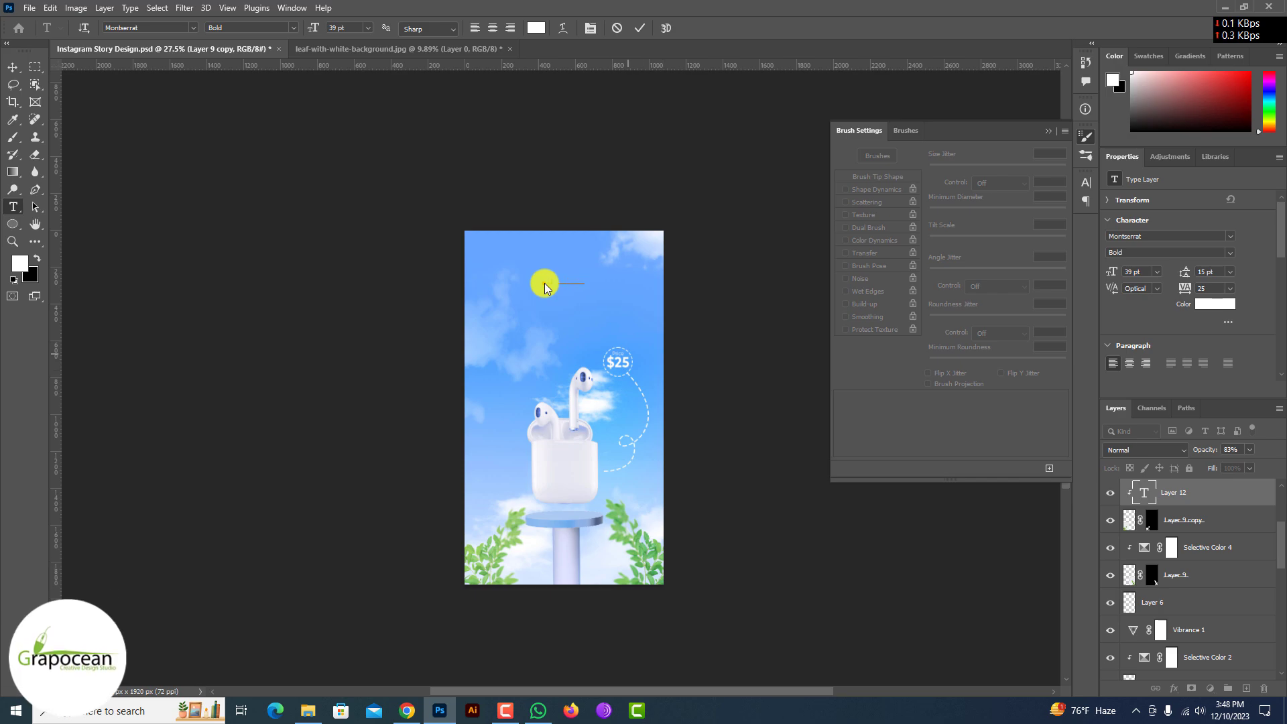
scroll(545, 285, "up", 2)
left_click(536, 27)
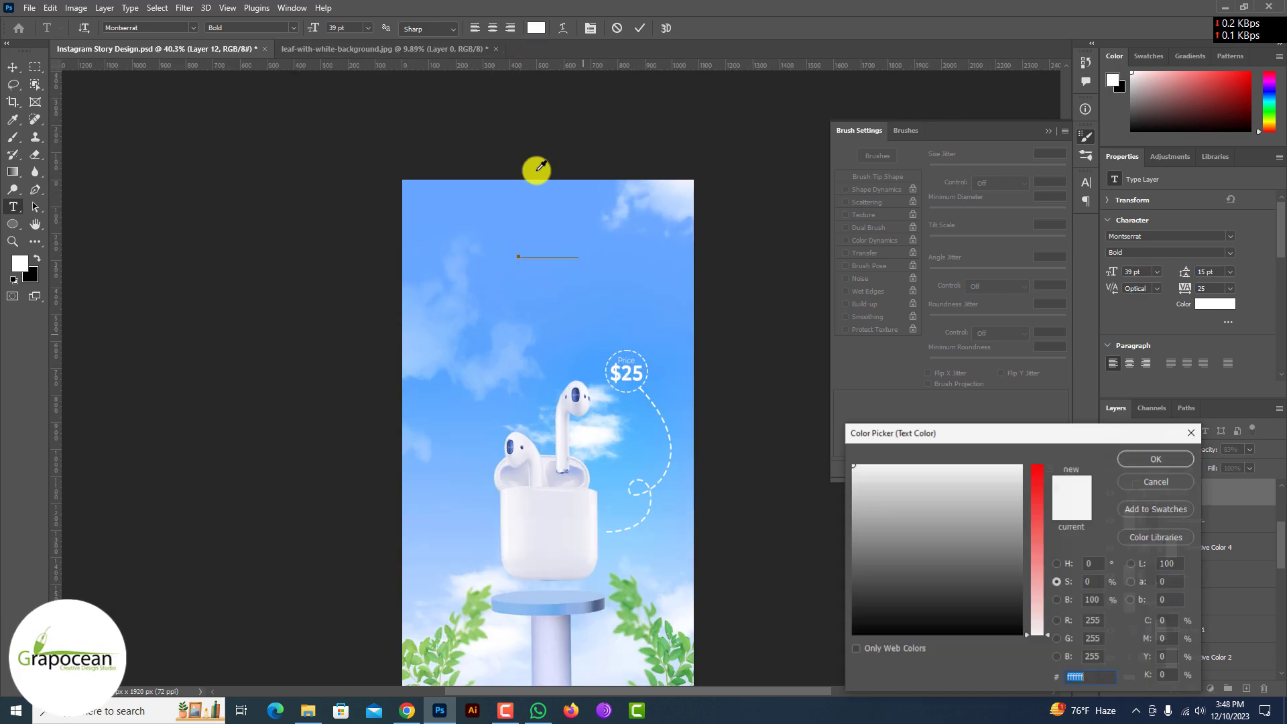
left_click(657, 512)
left_click(1155, 457)
scroll(1190, 570, "up", 3)
key("ctrl+Return")
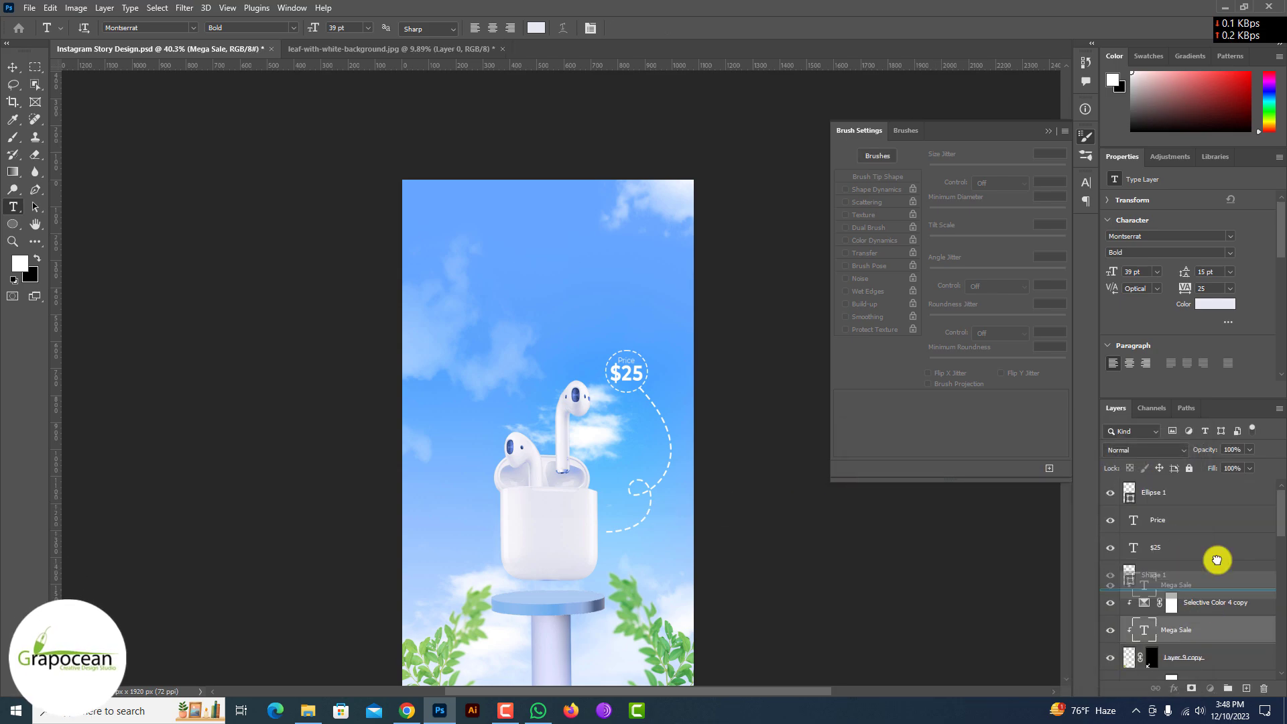
Move the Mega Sale layer to the top and style it Helvetica Bold, 81 pt, all caps
left_click_drag(1190, 481, 1191, 478)
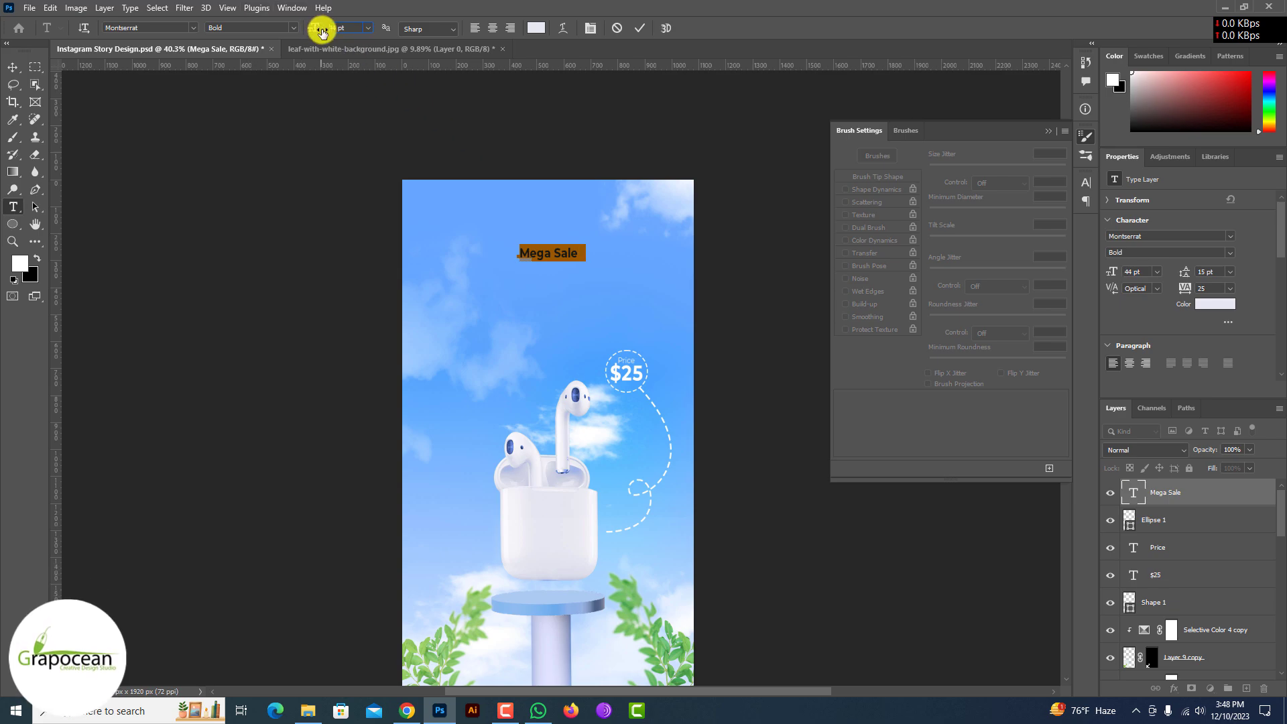
left_click(339, 29)
type("72")
key("Return")
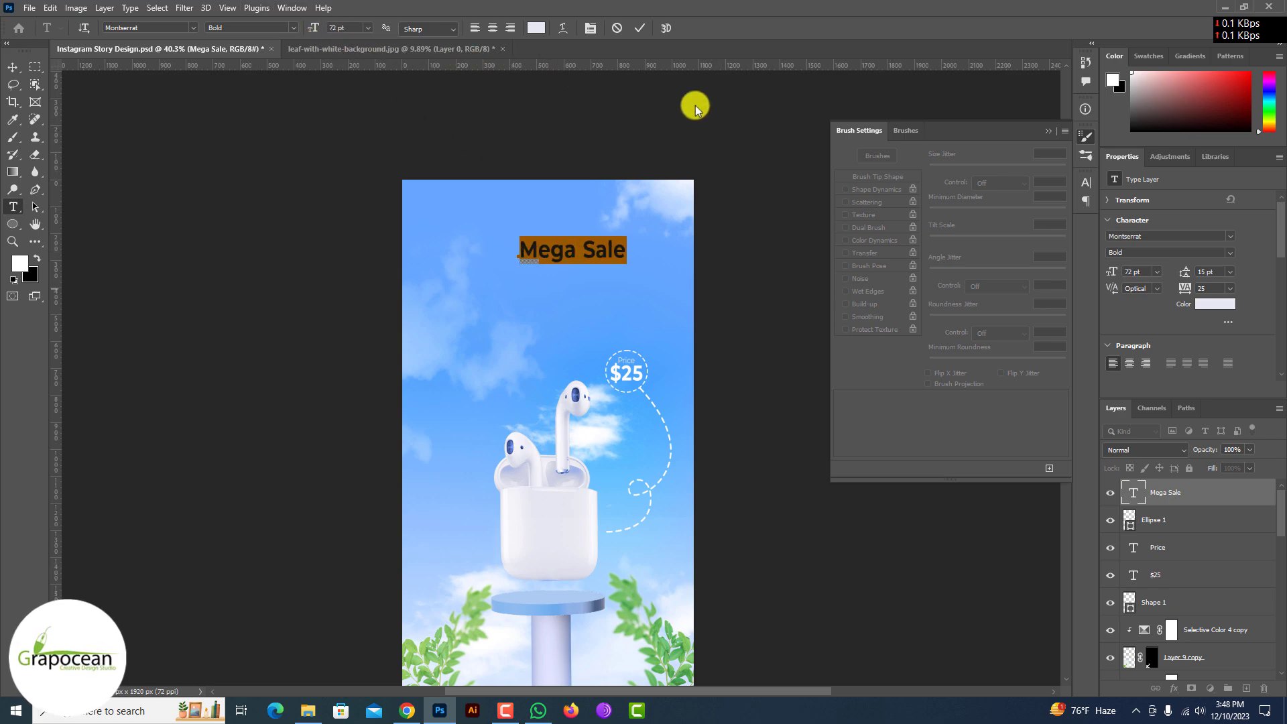
left_click(1085, 183)
left_click(972, 276)
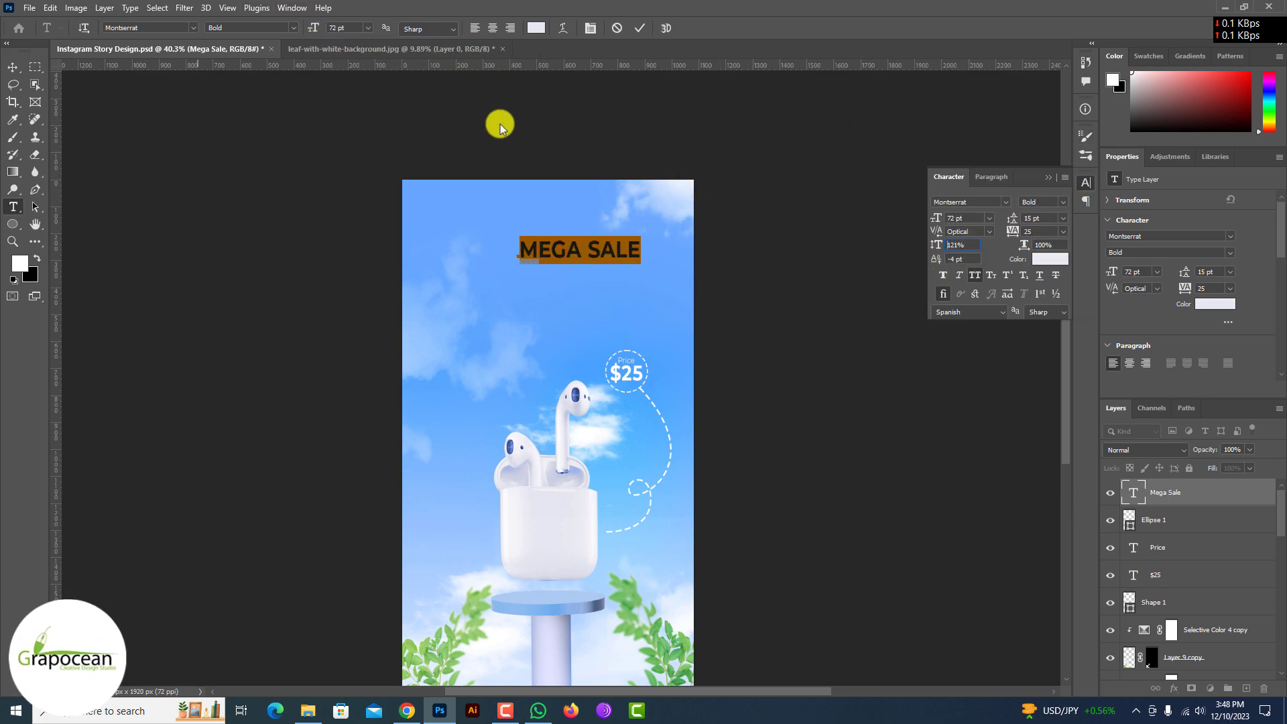
left_click(193, 27)
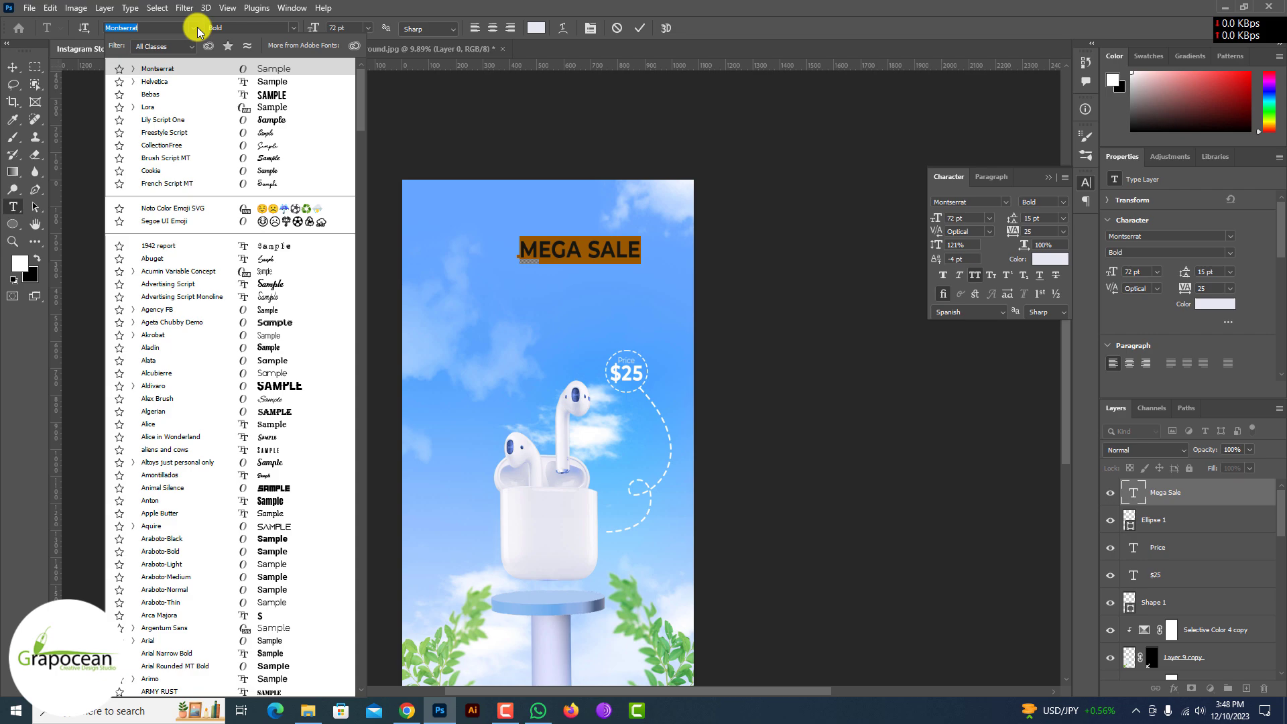
left_click(201, 83)
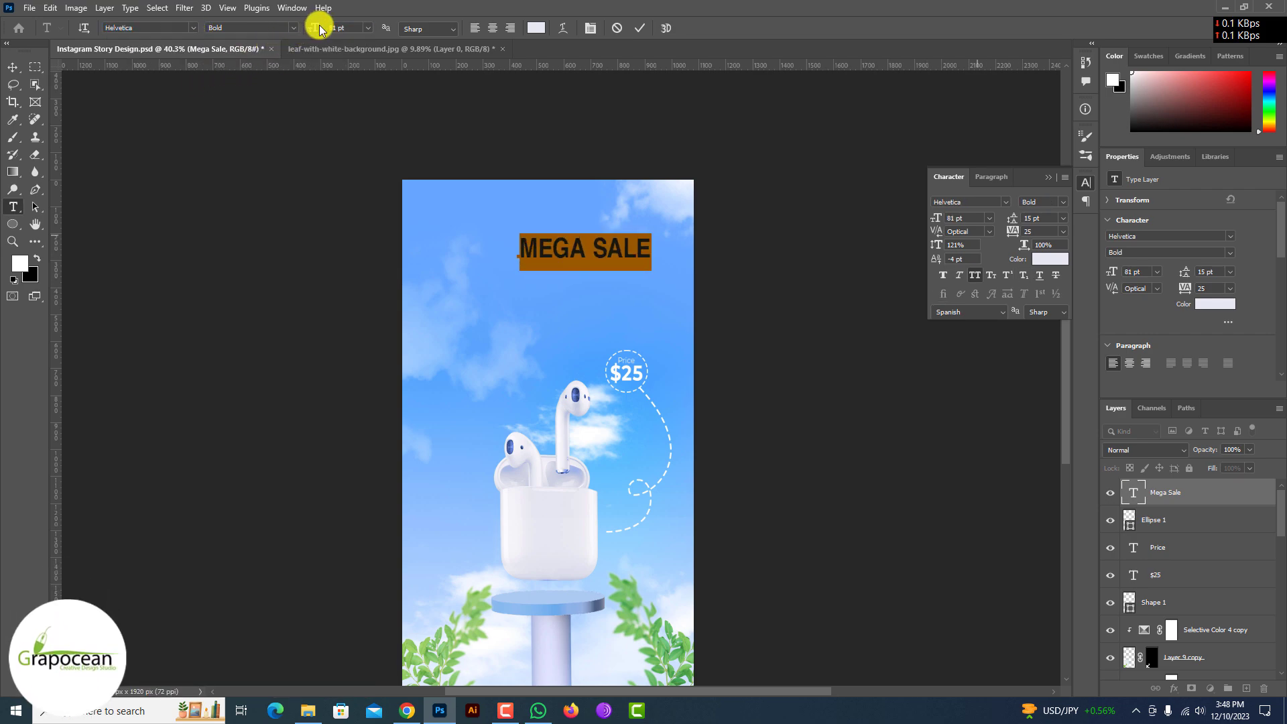
Nudge the MEGA SALE headline slightly left, centred near the top
left_click(12, 68)
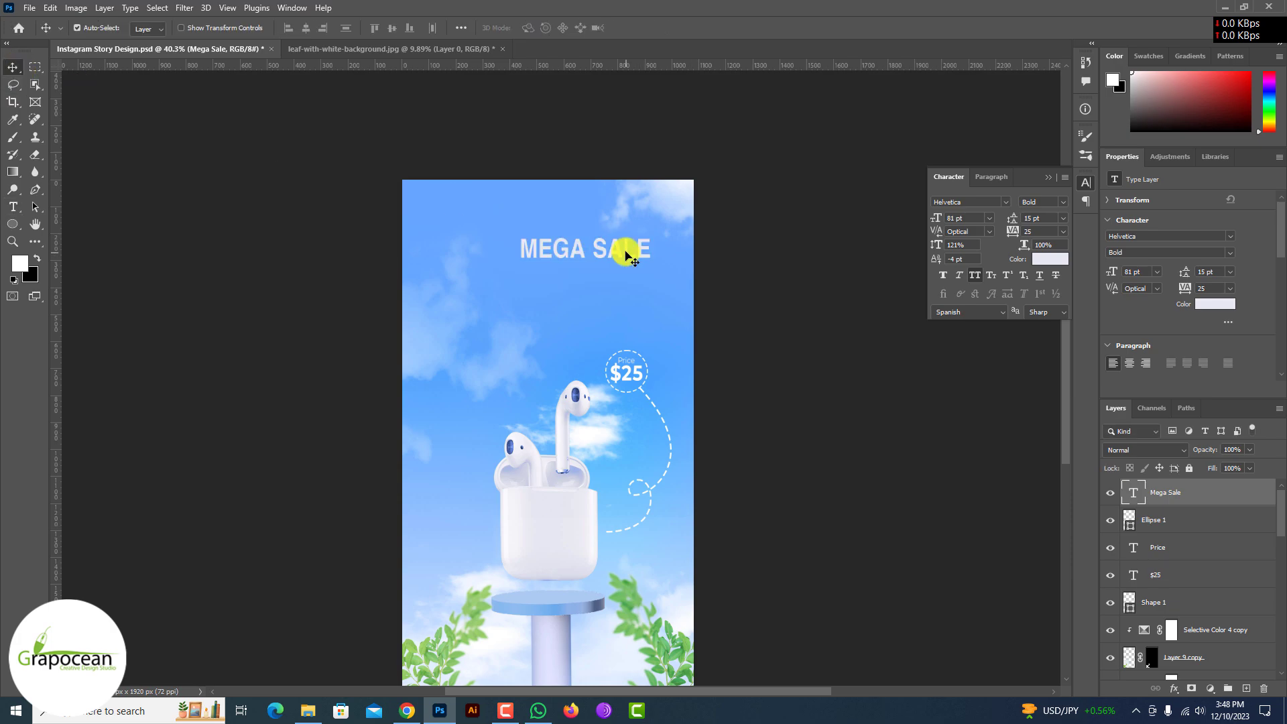
left_click_drag(626, 253, 596, 255)
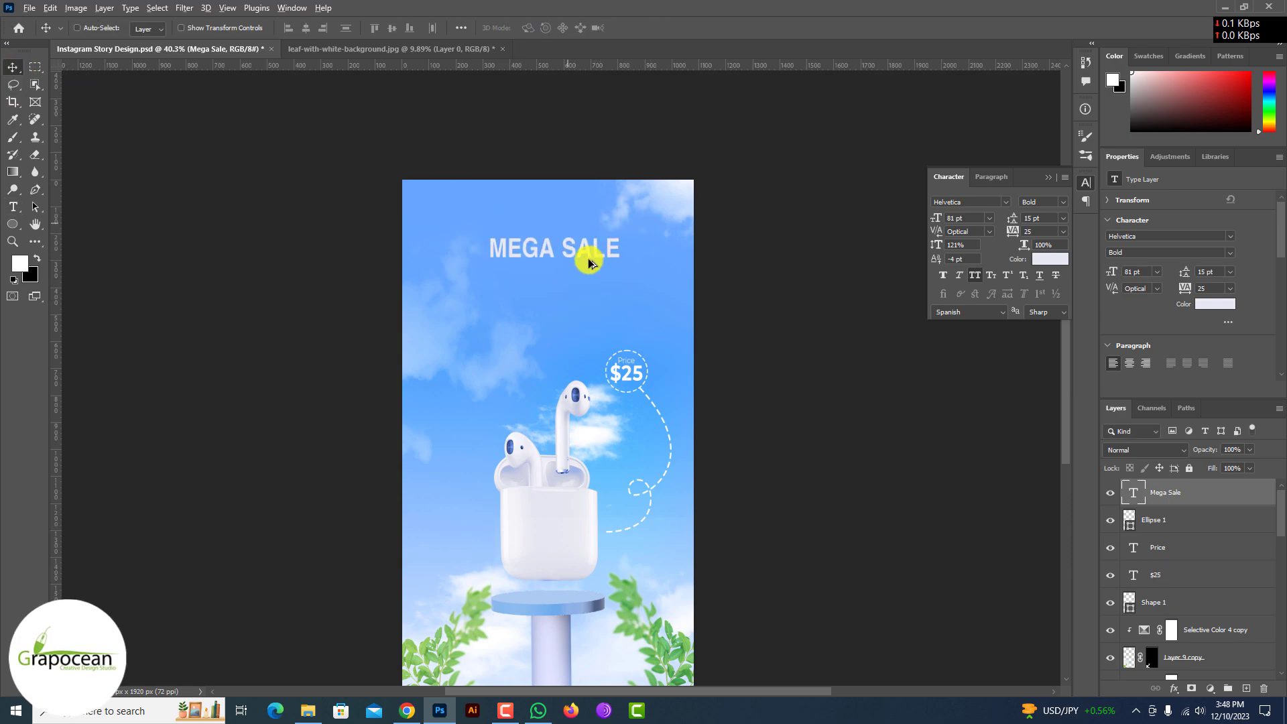
scroll(588, 263, "up", 3)
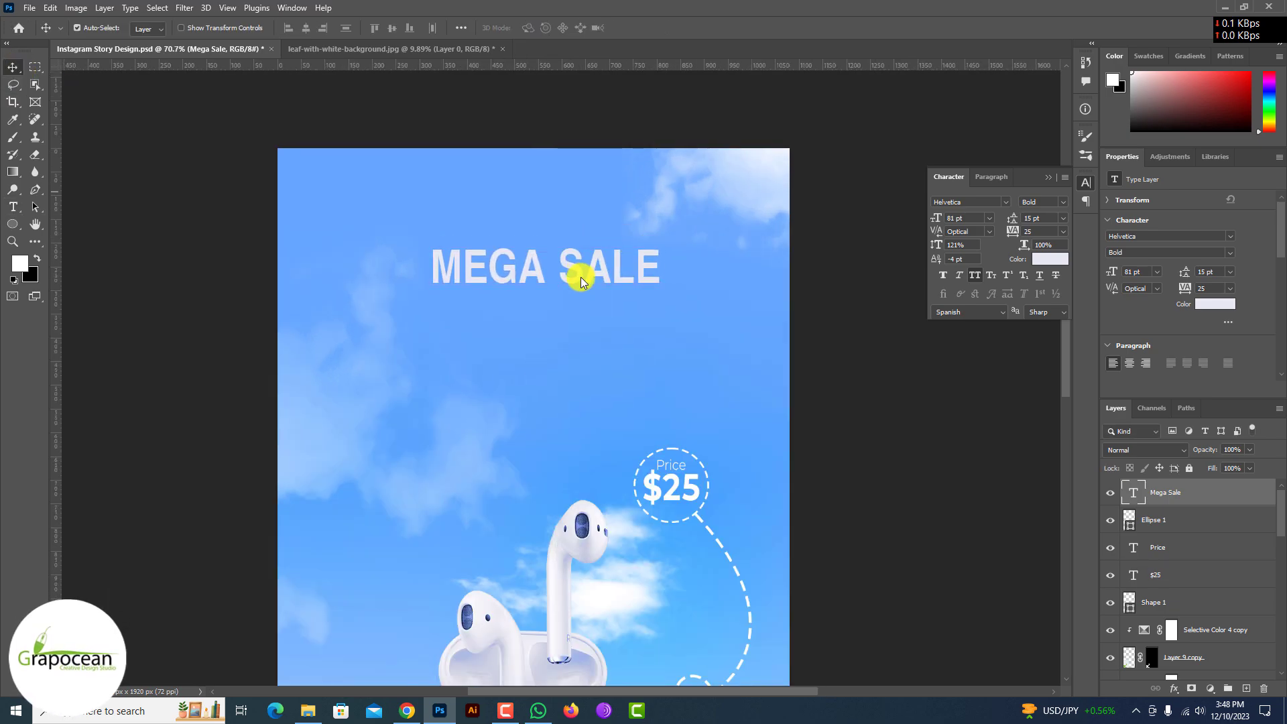
Add a 43 pt 'STARTED OF THES YEAR' line just under MEGA SALE
left_click(13, 206)
left_click(500, 348)
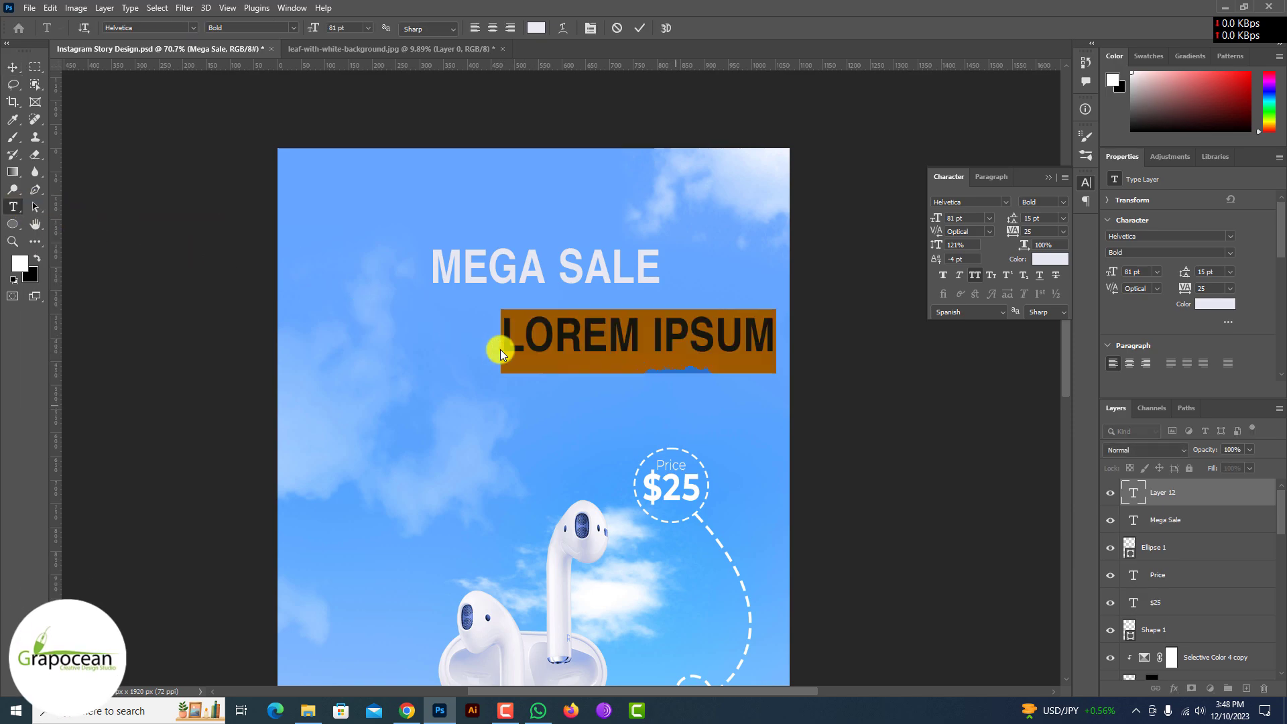
key("BackSpace")
type("STARTED")
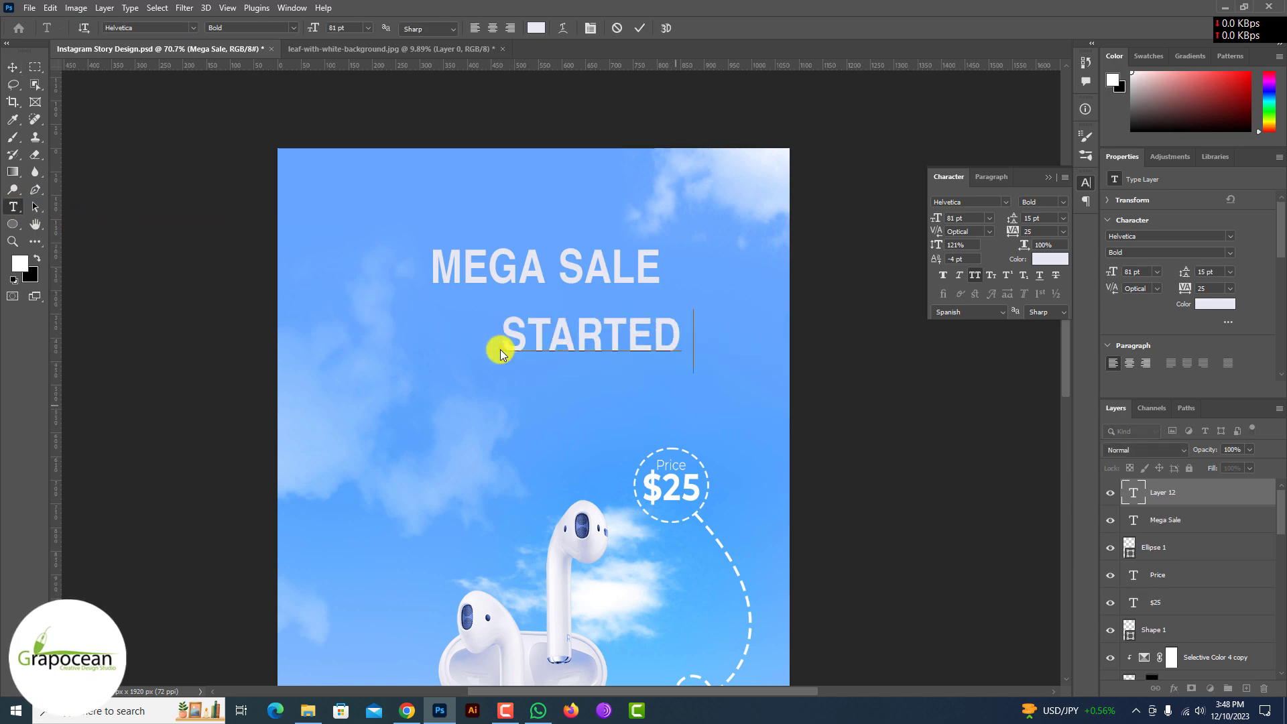
type(" OFTHE YEA")
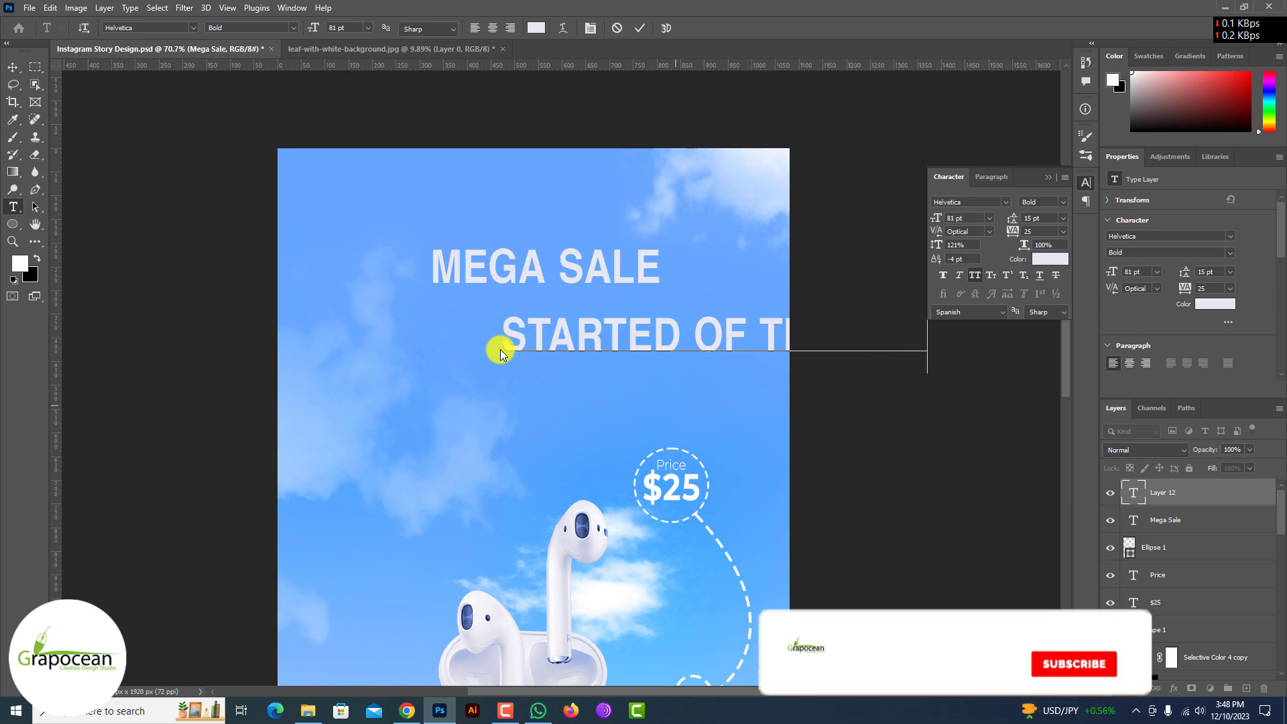
type("R")
key("ctrl+a")
left_click_drag(313, 27, 290, 34)
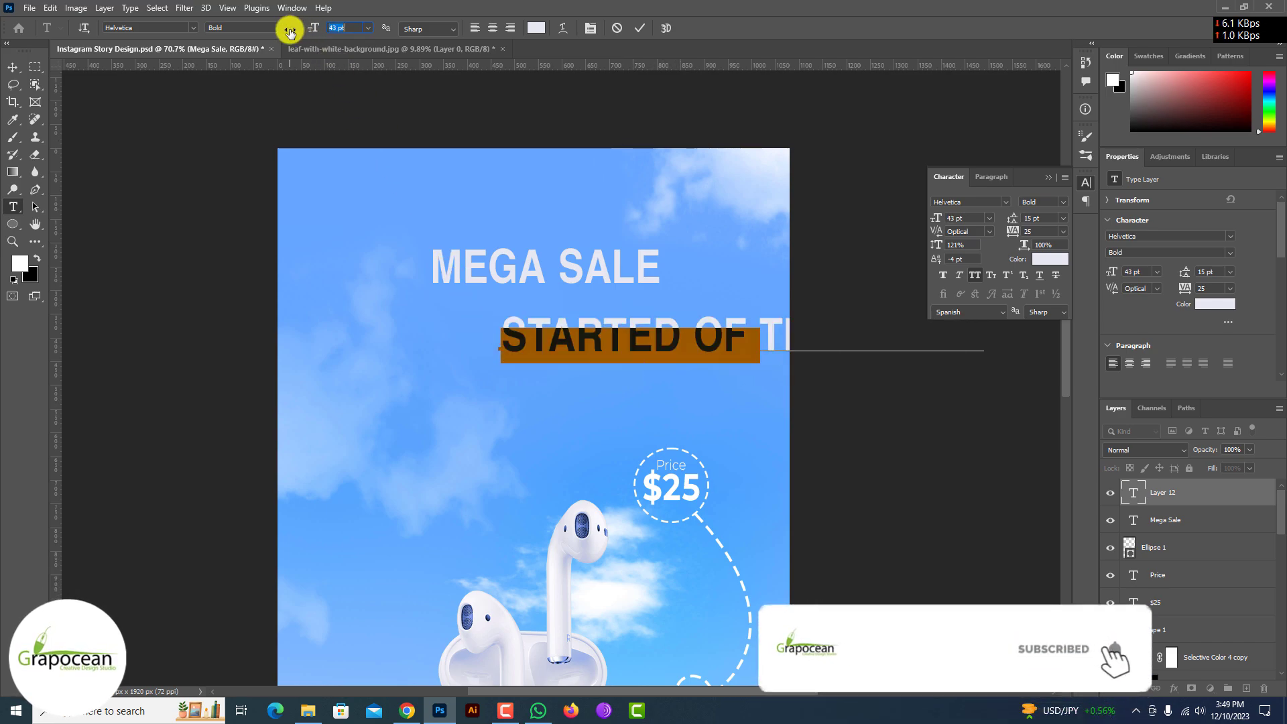
left_click(13, 67)
left_click_drag(612, 341, 554, 312)
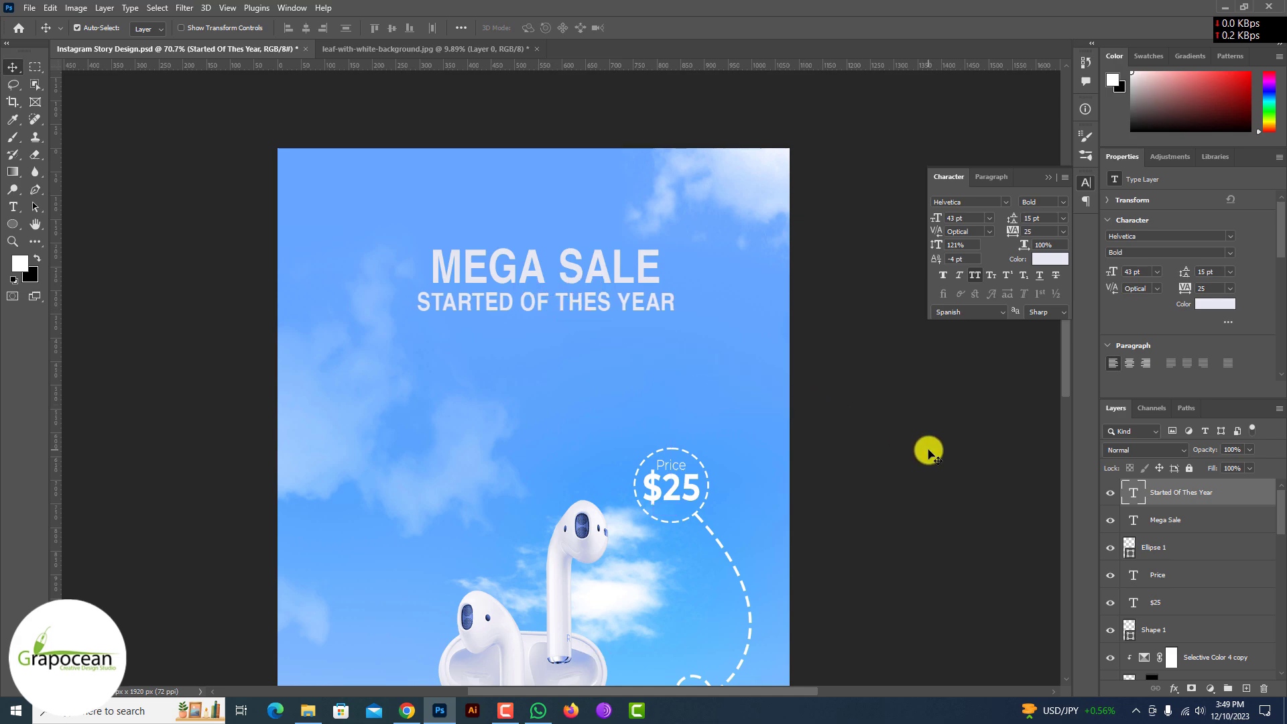
Enlarge MEGA SALE to 94 pt with 110% leading and shift it about 34 px left
scroll(929, 453, "down", 2)
scroll(737, 355, "up", 4)
left_click(661, 335)
key("ctrl+t")
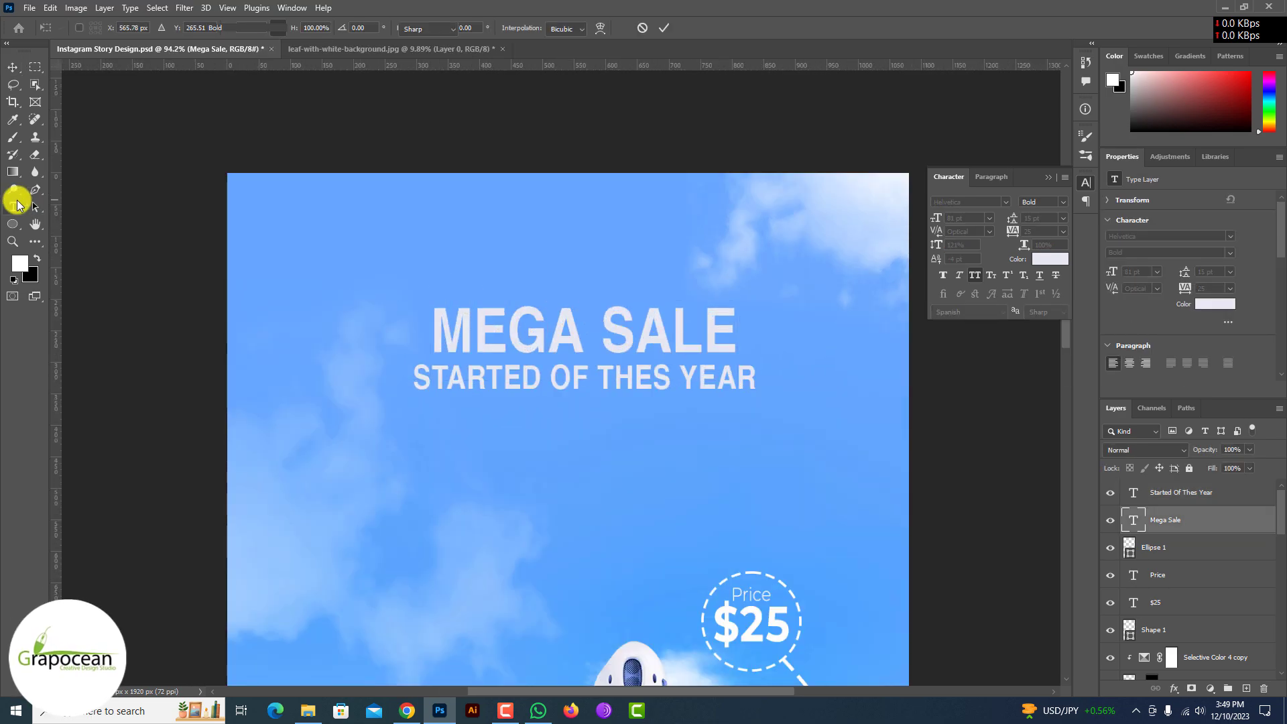
left_click(18, 204)
double_click(440, 331)
left_click(469, 325)
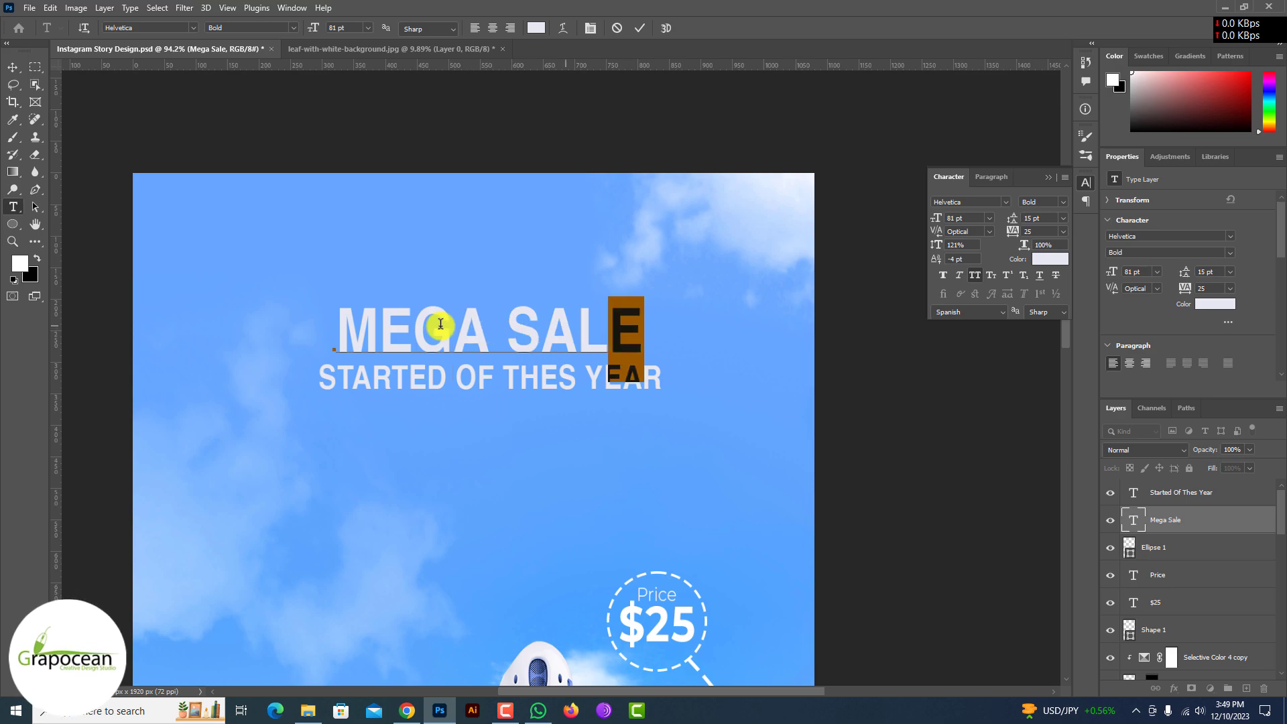
key("ctrl+a")
left_click(973, 245)
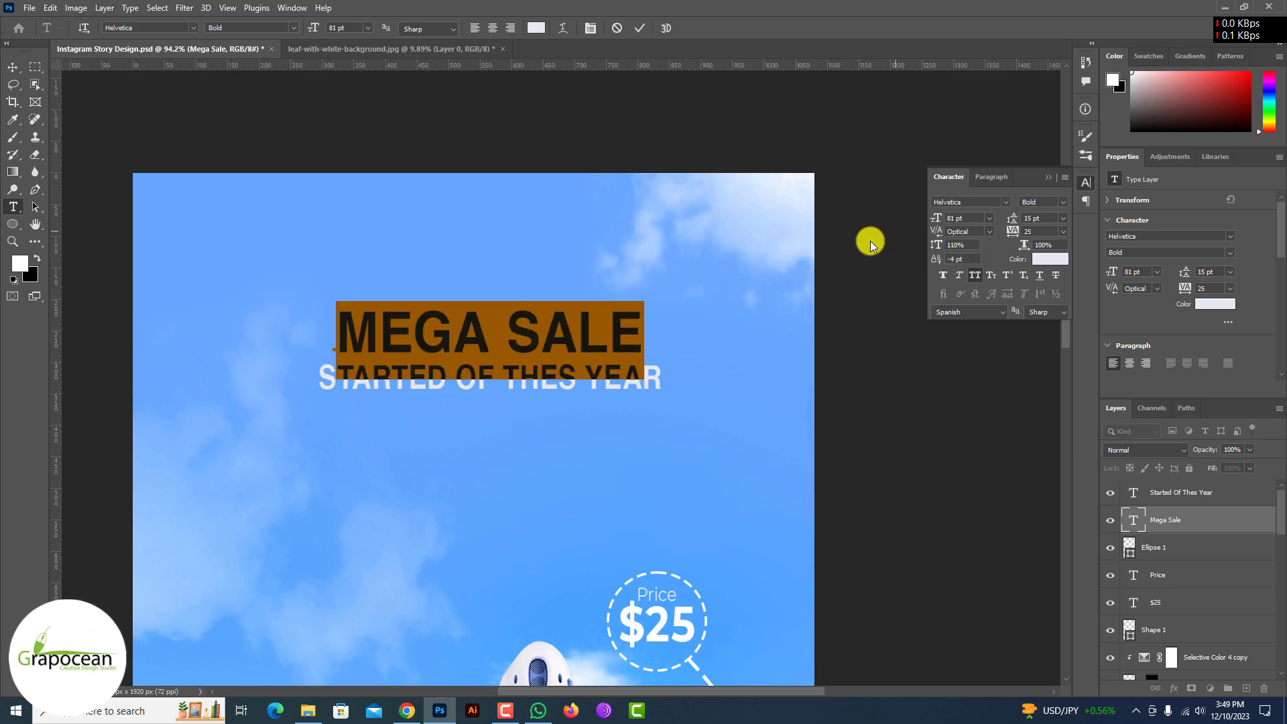
left_click_drag(313, 28, 323, 30)
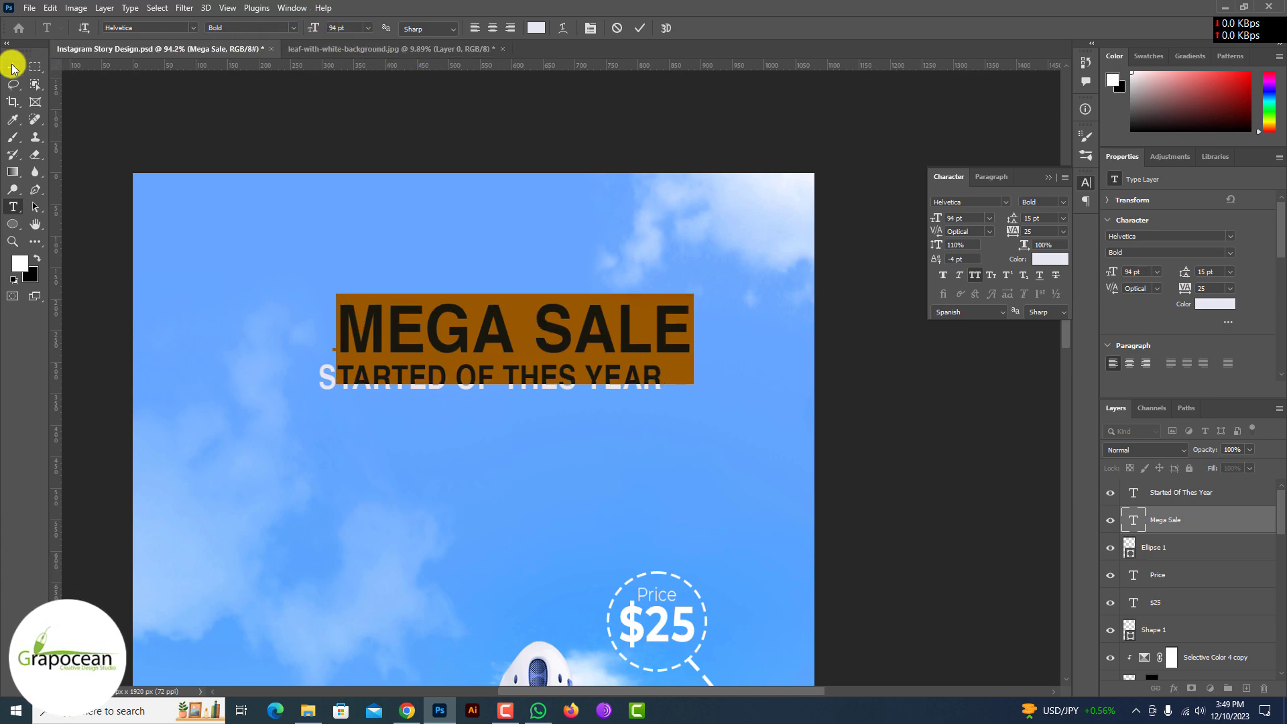
left_click(12, 67)
left_click_drag(589, 326, 567, 327)
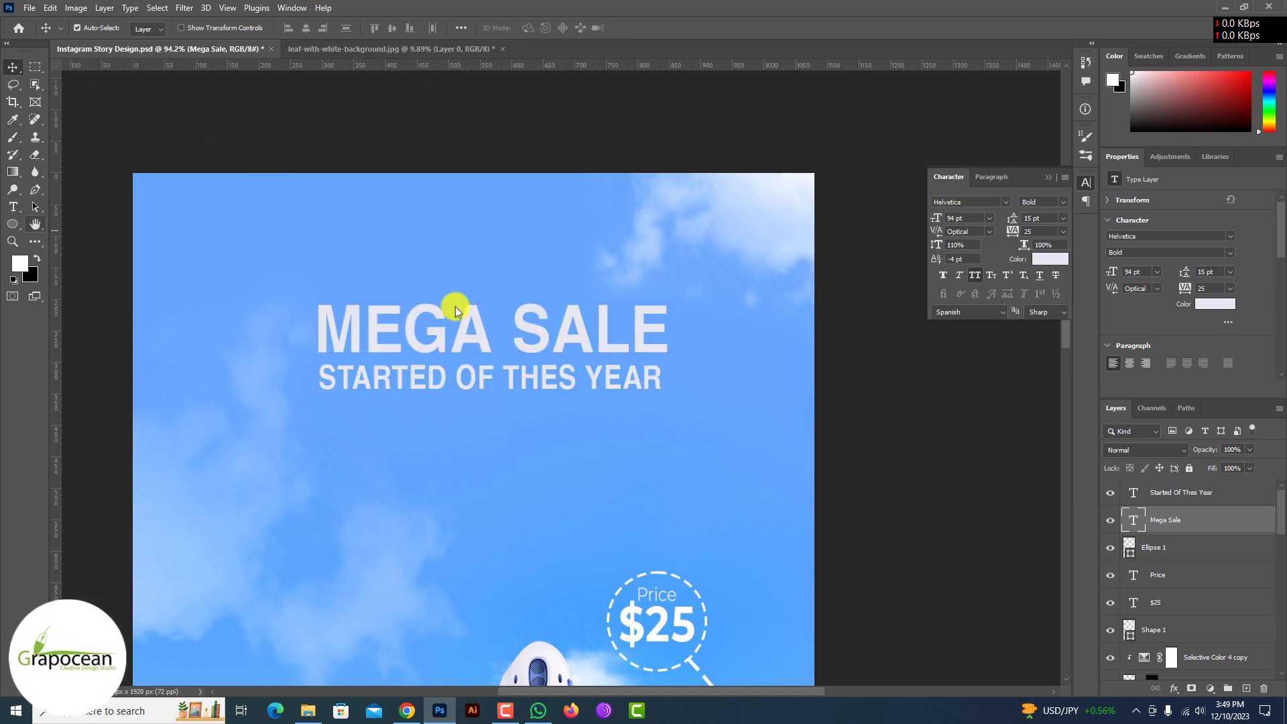
Set the MEGA SALE letter spacing (tracking) to 0
key("t")
left_click(536, 338)
key("ctrl+a")
left_click(1063, 232)
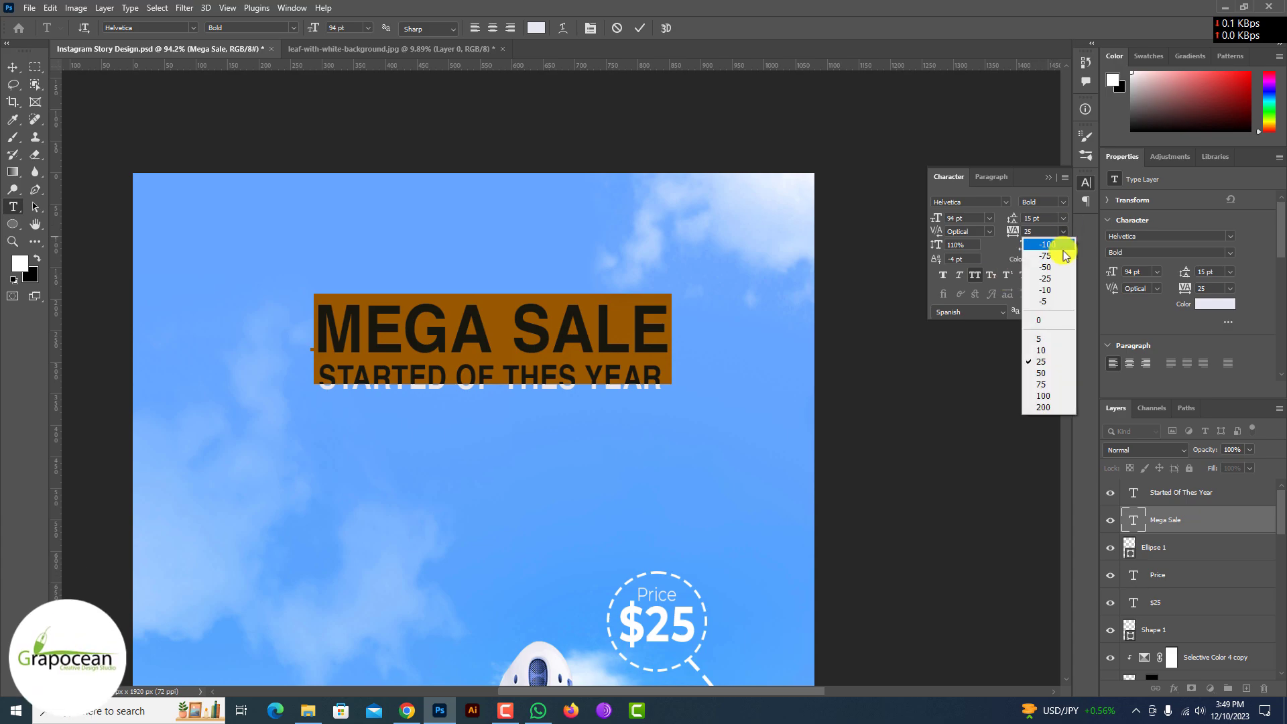
left_click(1052, 317)
left_click(12, 67)
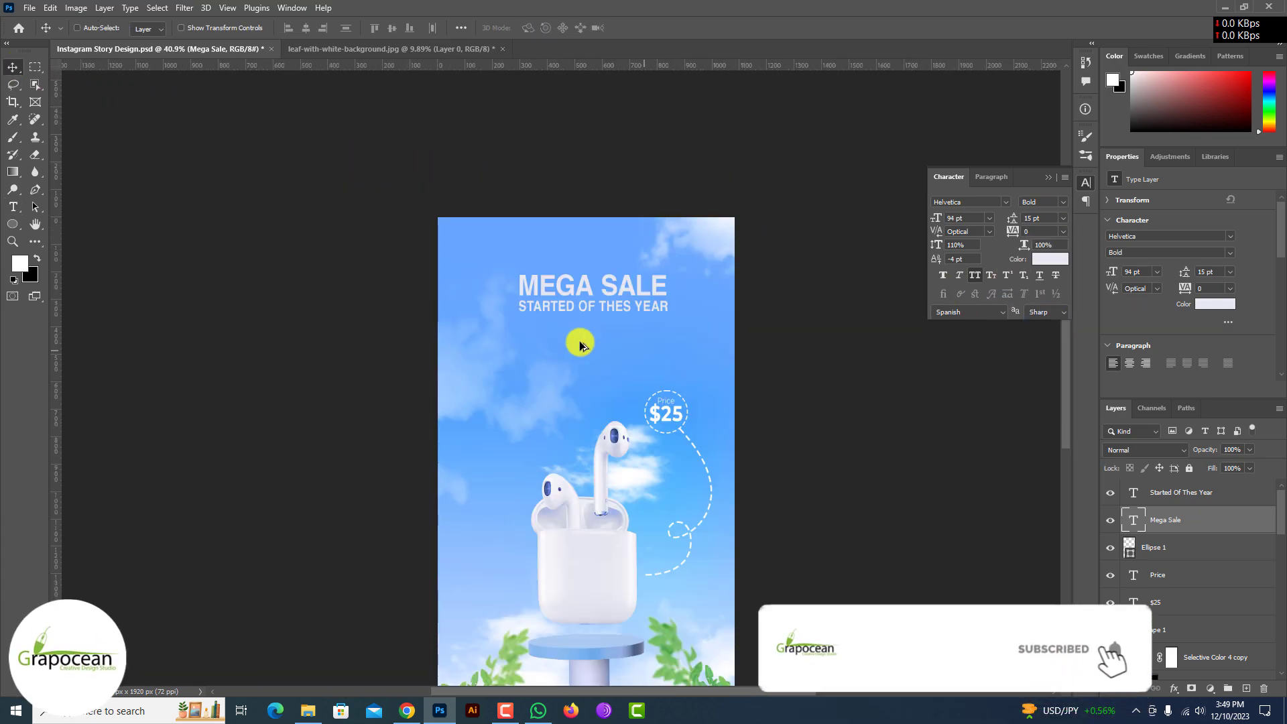
left_click_drag(580, 345, 316, 279)
left_click(12, 210)
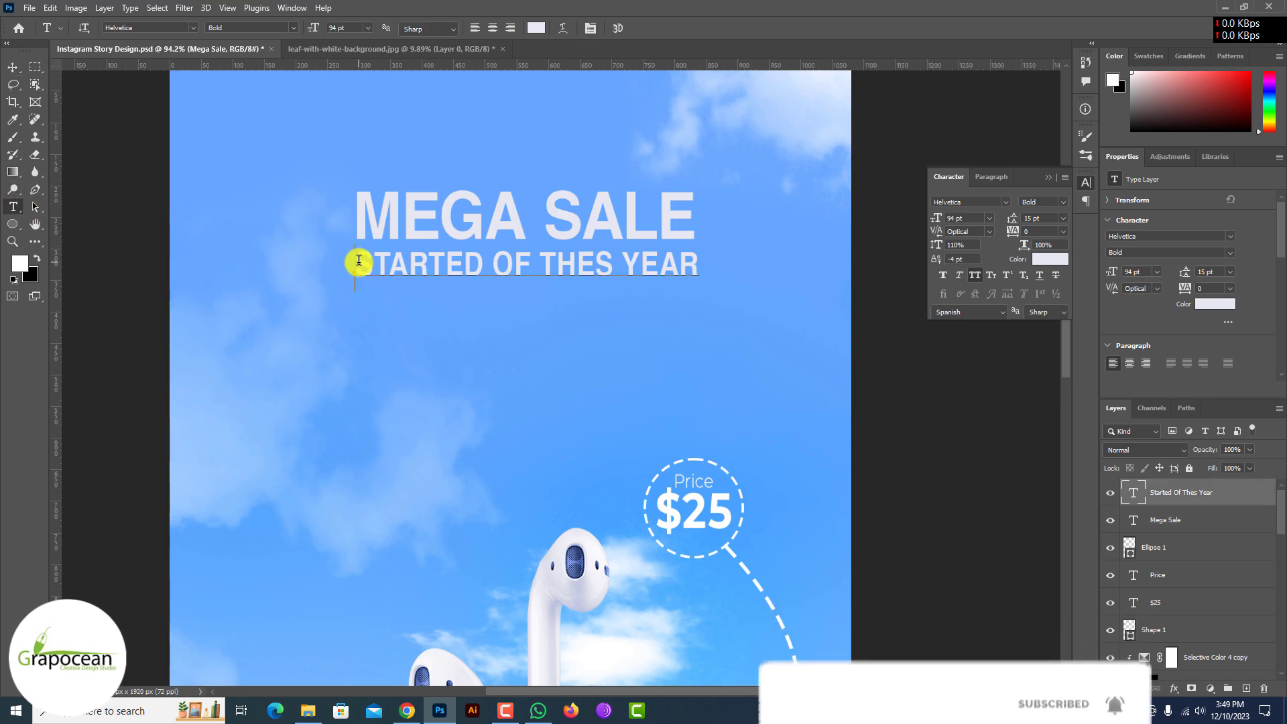
Restyle the subline in Montserrat Medium at 37 pt, shifted about 27 px right
left_click(353, 261)
key("ctrl+a")
left_click(196, 28)
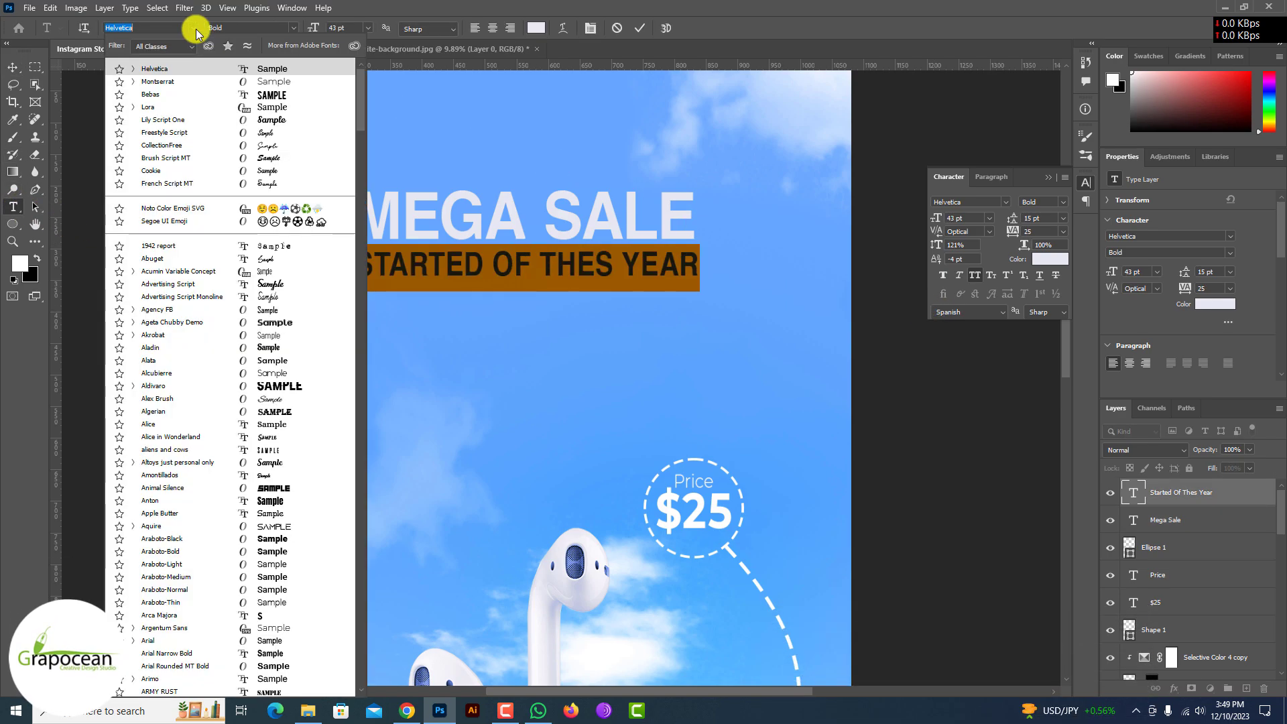
left_click(268, 81)
left_click(296, 30)
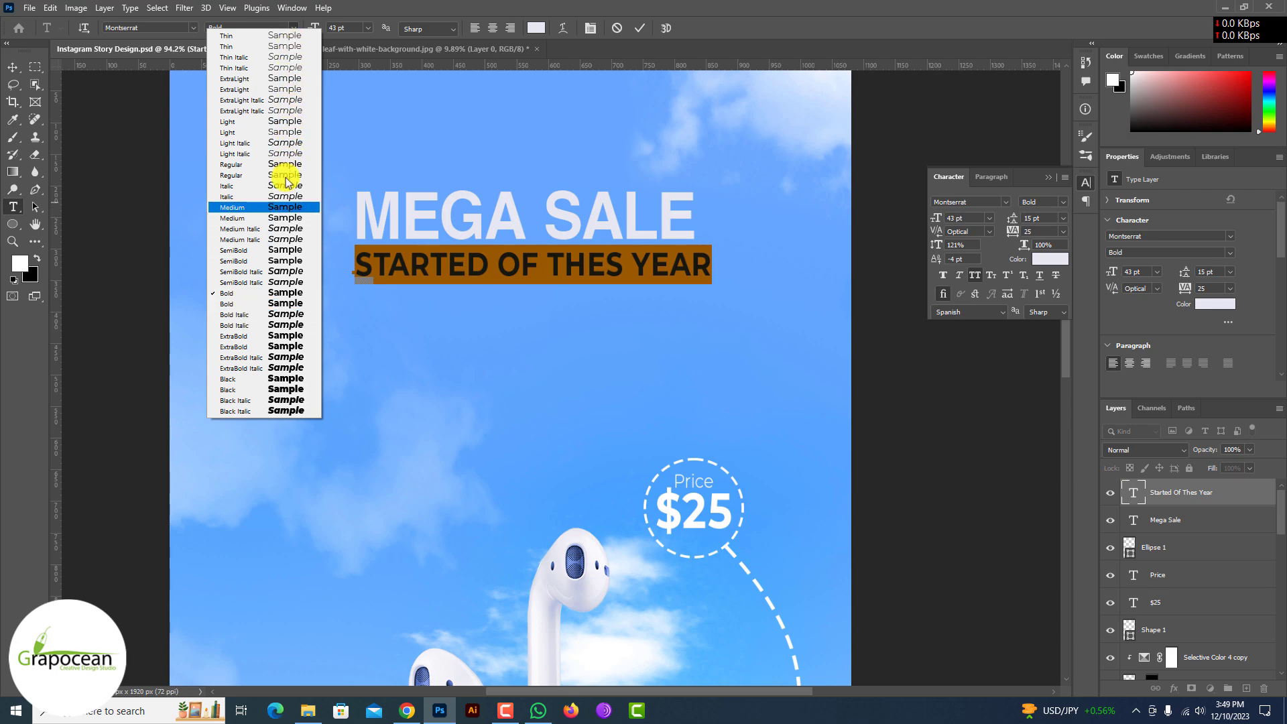
left_click(285, 207)
left_click_drag(317, 29, 310, 29)
key("ctrl+Return")
key("v")
left_click_drag(569, 257, 592, 261)
Correct 'THES' to 'THIS' and centre the subline under MEGA SALE
left_click(13, 206)
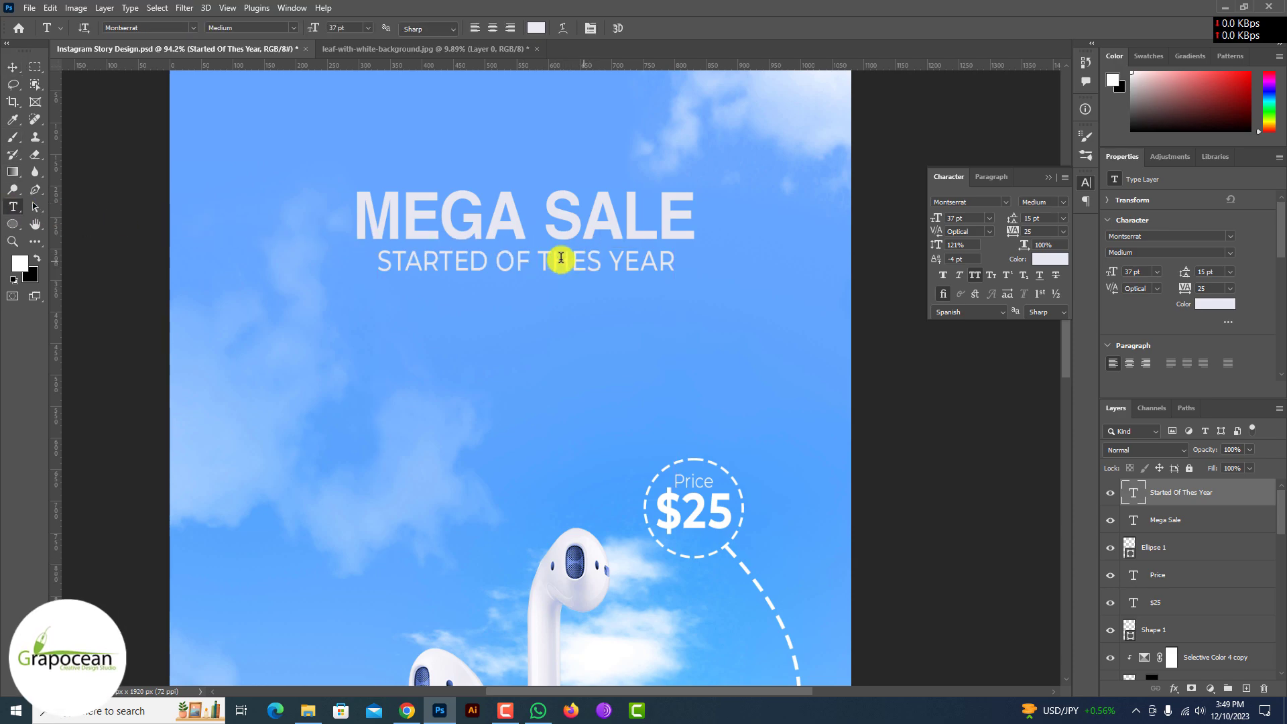
key("BackSpace")
type("I")
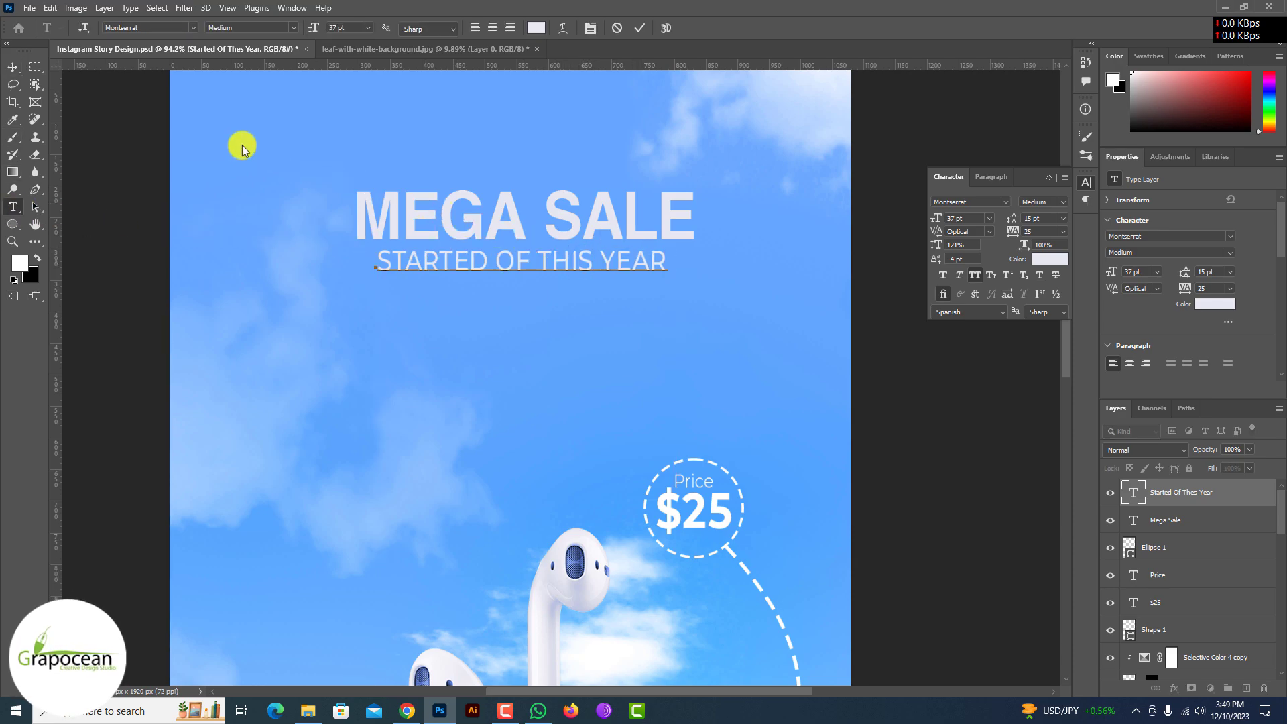
left_click(14, 68)
left_click_drag(642, 264, 647, 265)
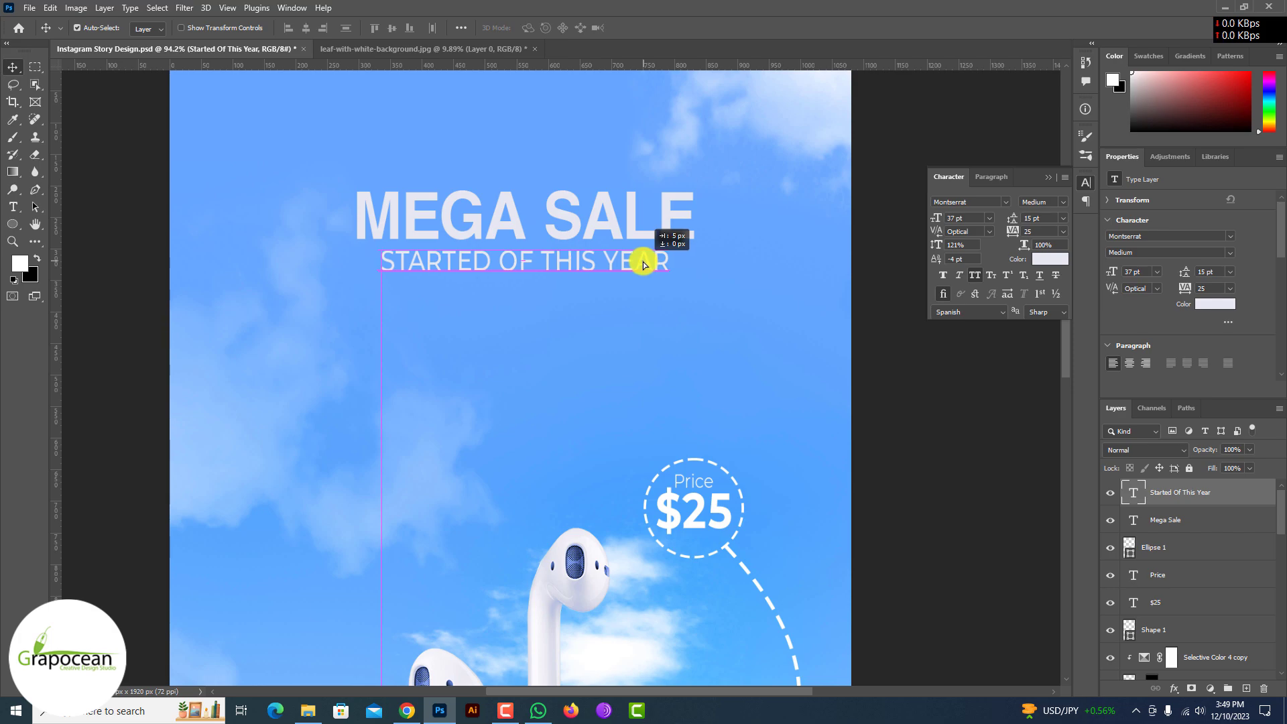
scroll(642, 264, "down", 5)
Scale MEGA SALE and the subline up together, then start a new text layer below
left_click(1165, 520, "shift")
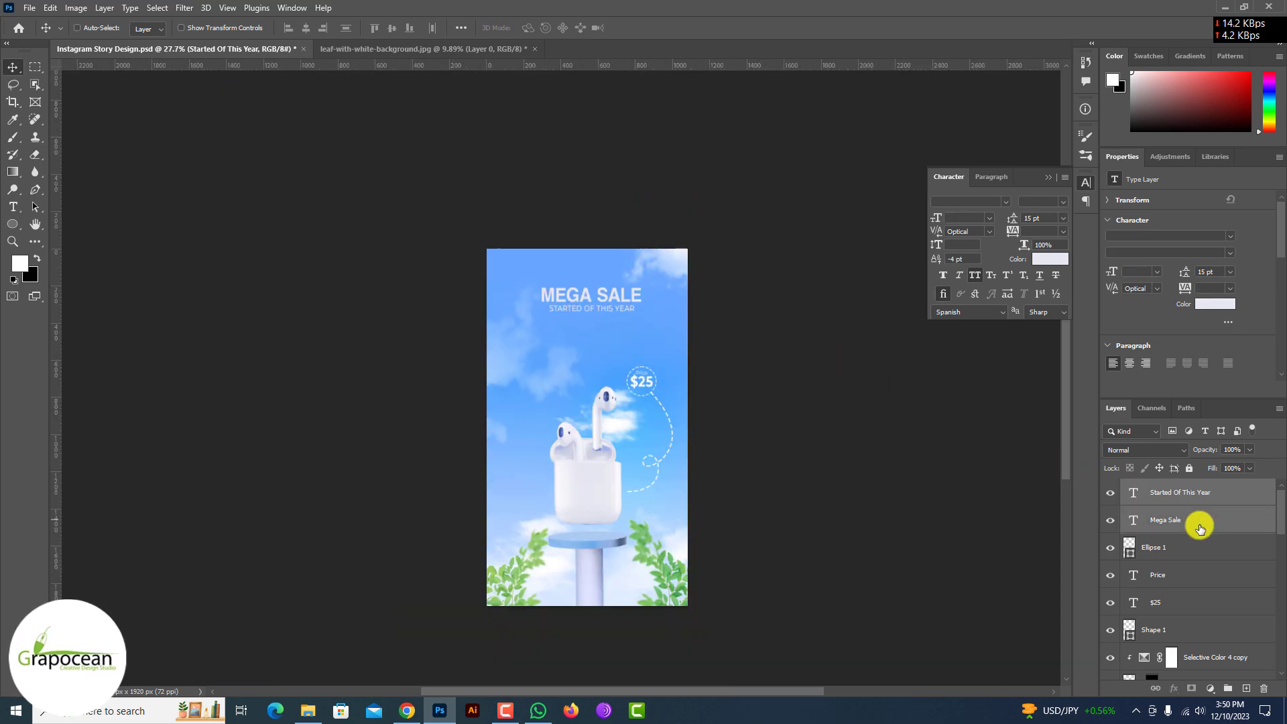
key("ctrl+t")
scroll(664, 311, "up", 3)
left_click_drag(635, 319, 650, 324)
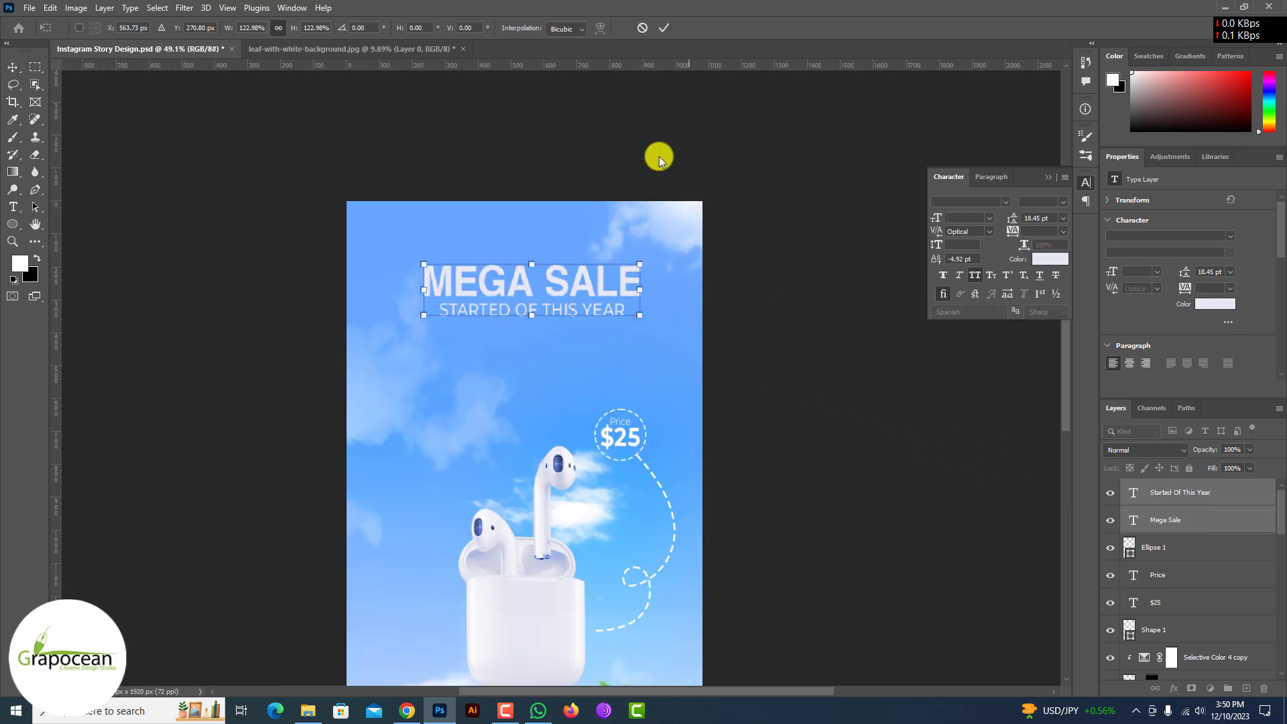
left_click(663, 27)
left_click(14, 207)
scroll(179, 252, "up", 1)
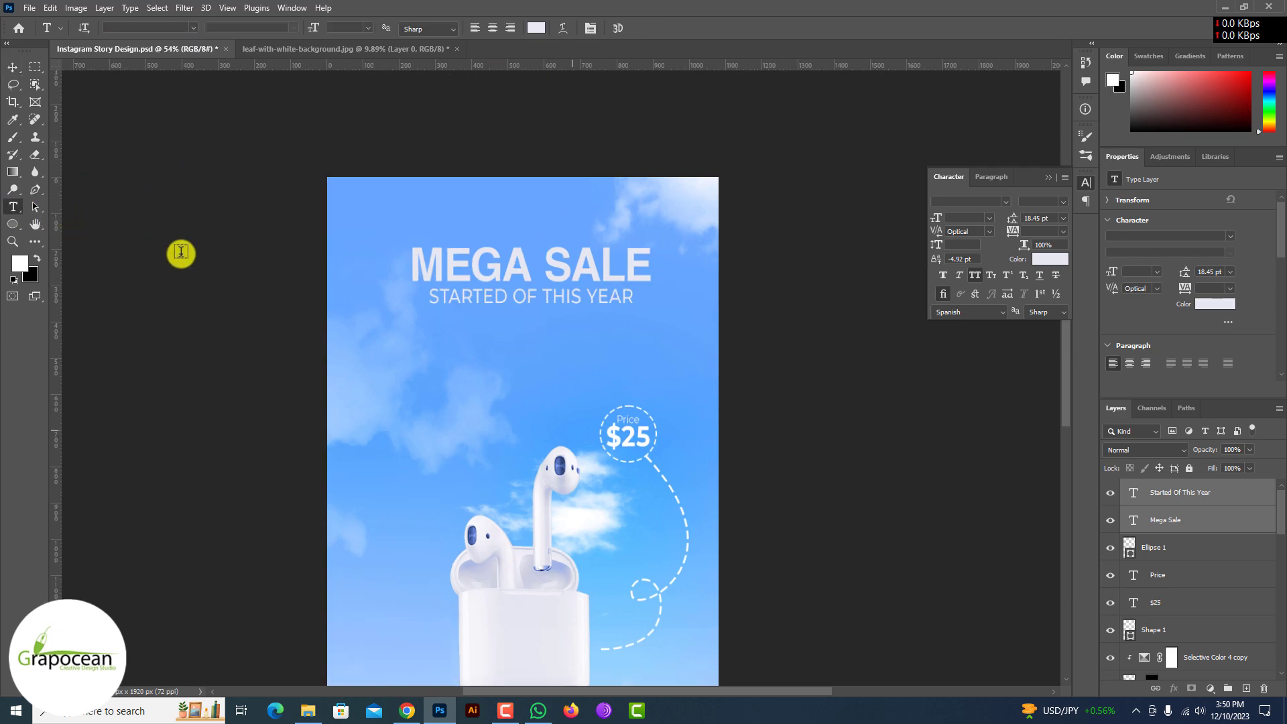
left_click(515, 342)
type("V")
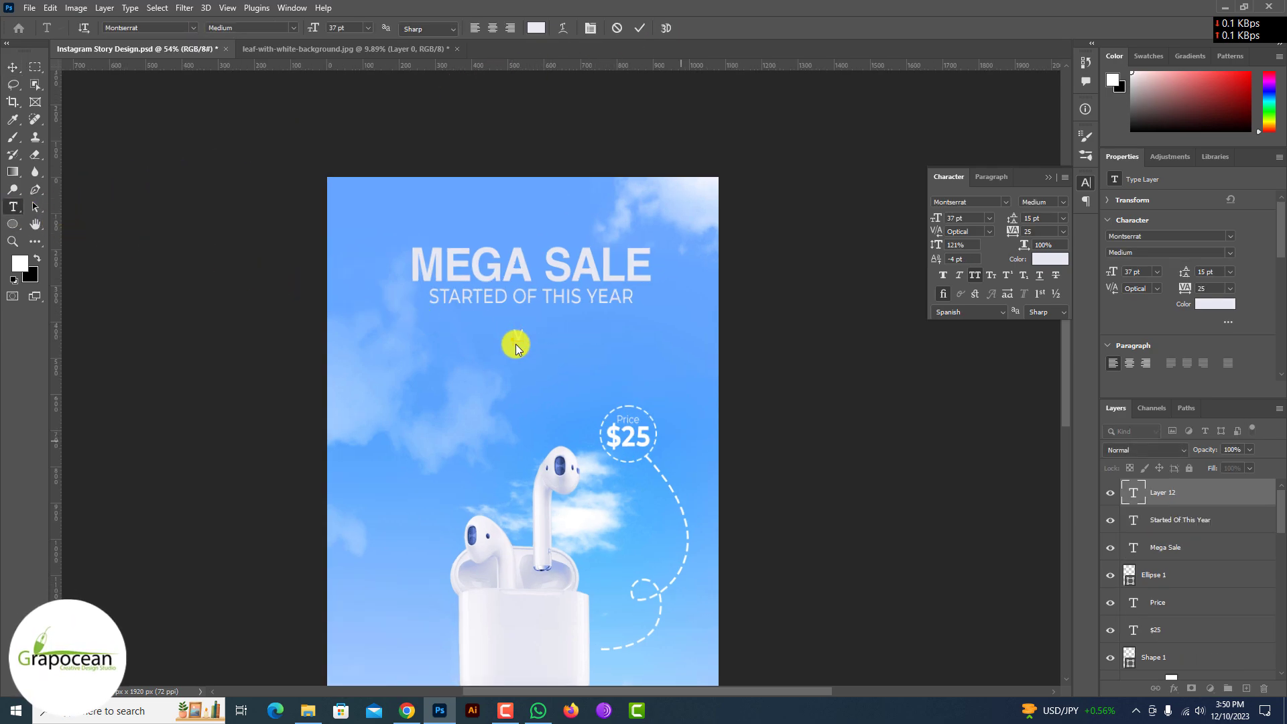
type("ISIT - WW")
type("W.GRAPOCEAN.")
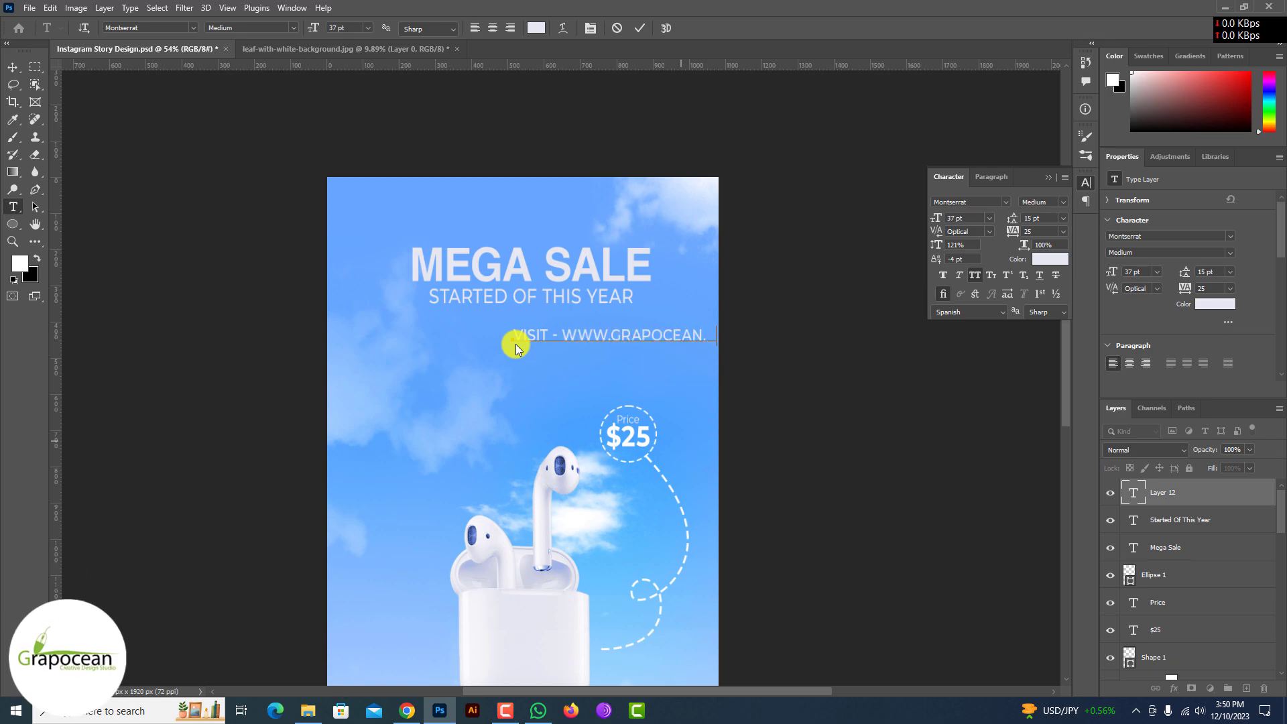
type("COM")
key("ctrl+a")
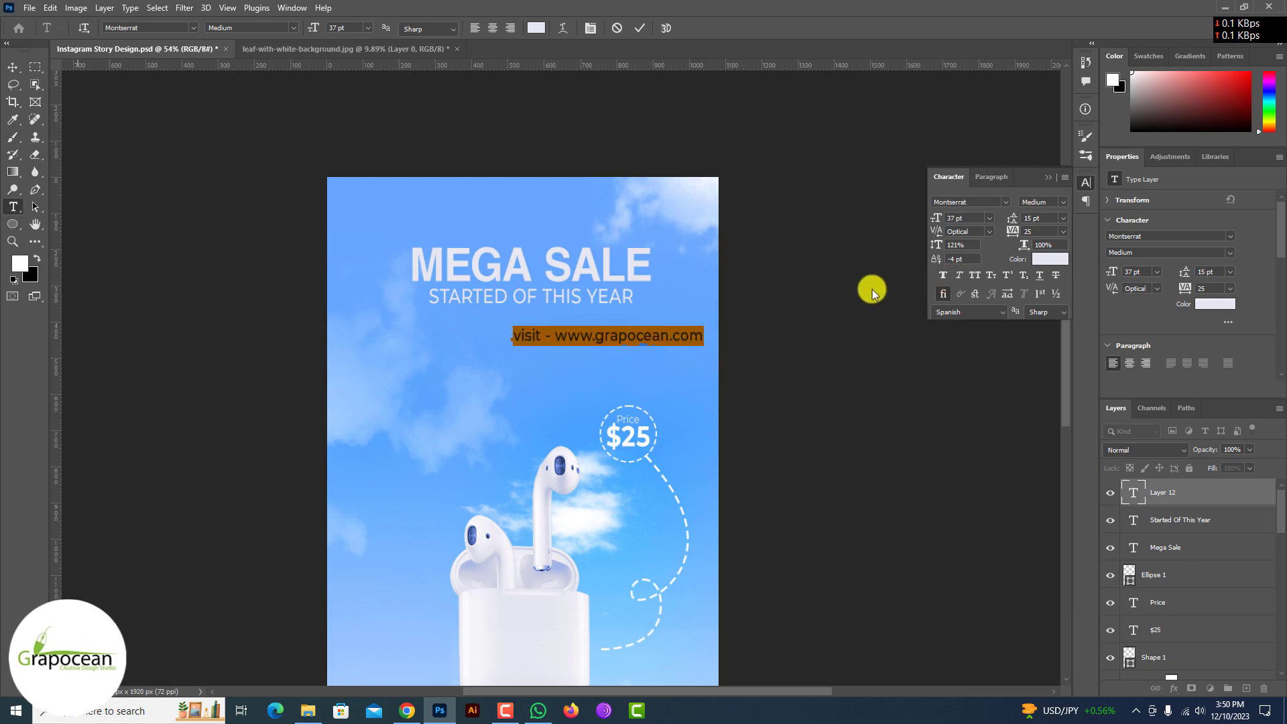
left_click(522, 336)
type("V")
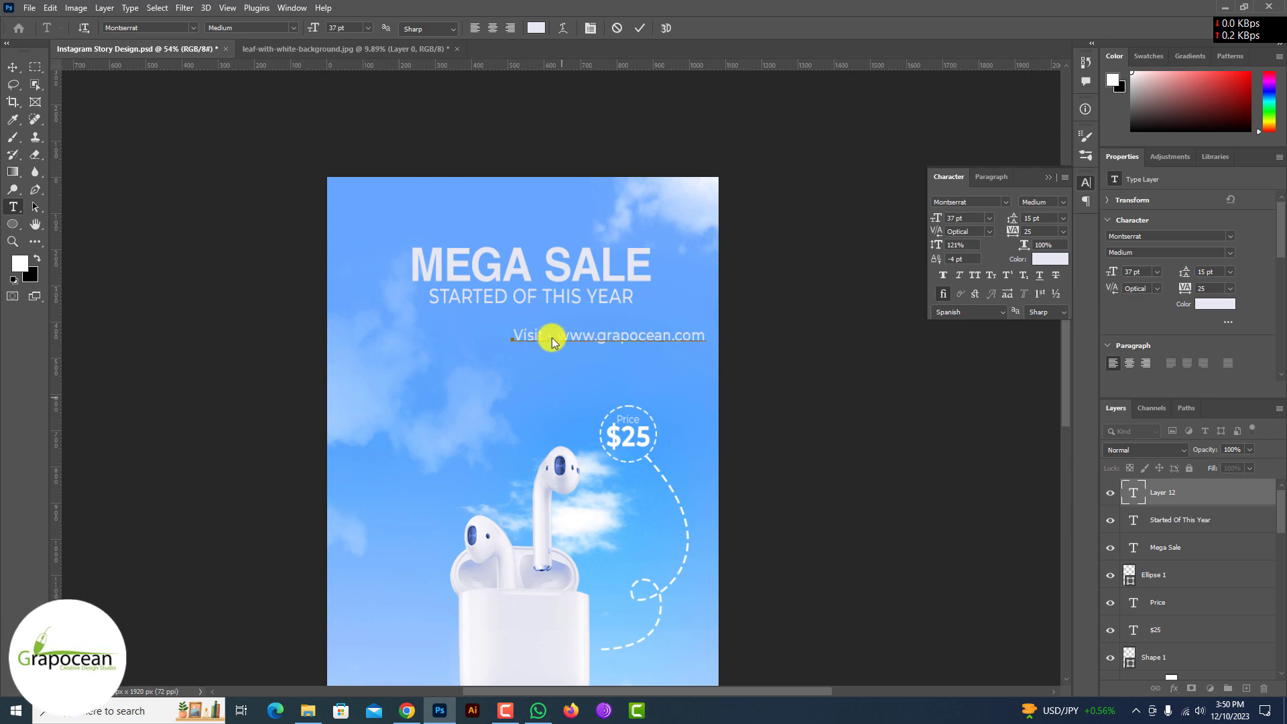
left_click_drag(520, 338, 704, 335)
left_click(536, 28)
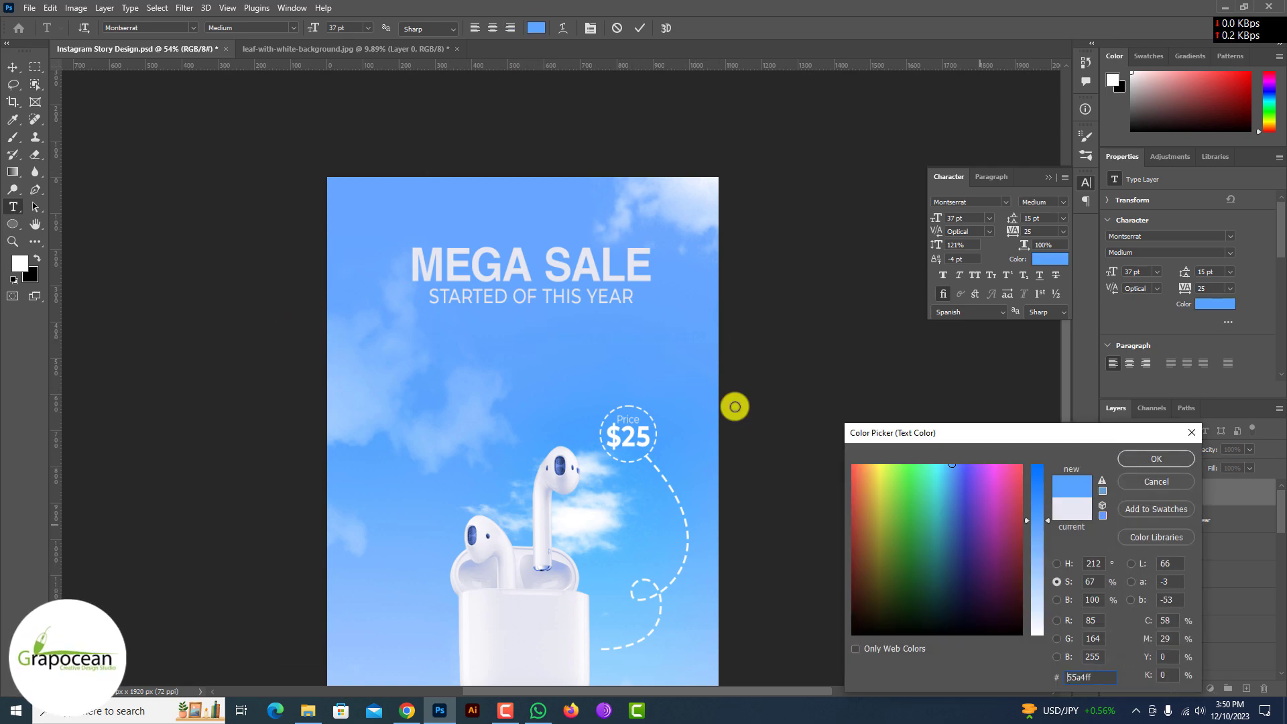
type("0076ff")
key("Tab")
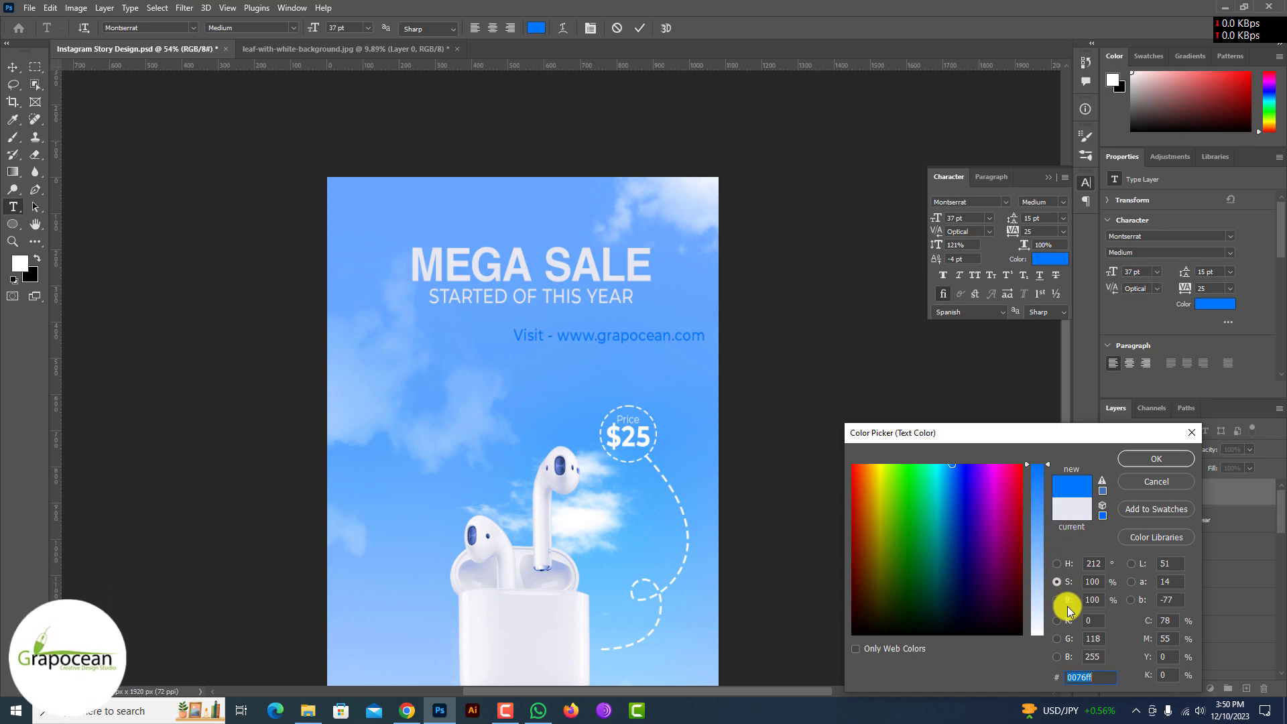
left_click(1057, 600)
left_click_drag(1043, 569, 1037, 597)
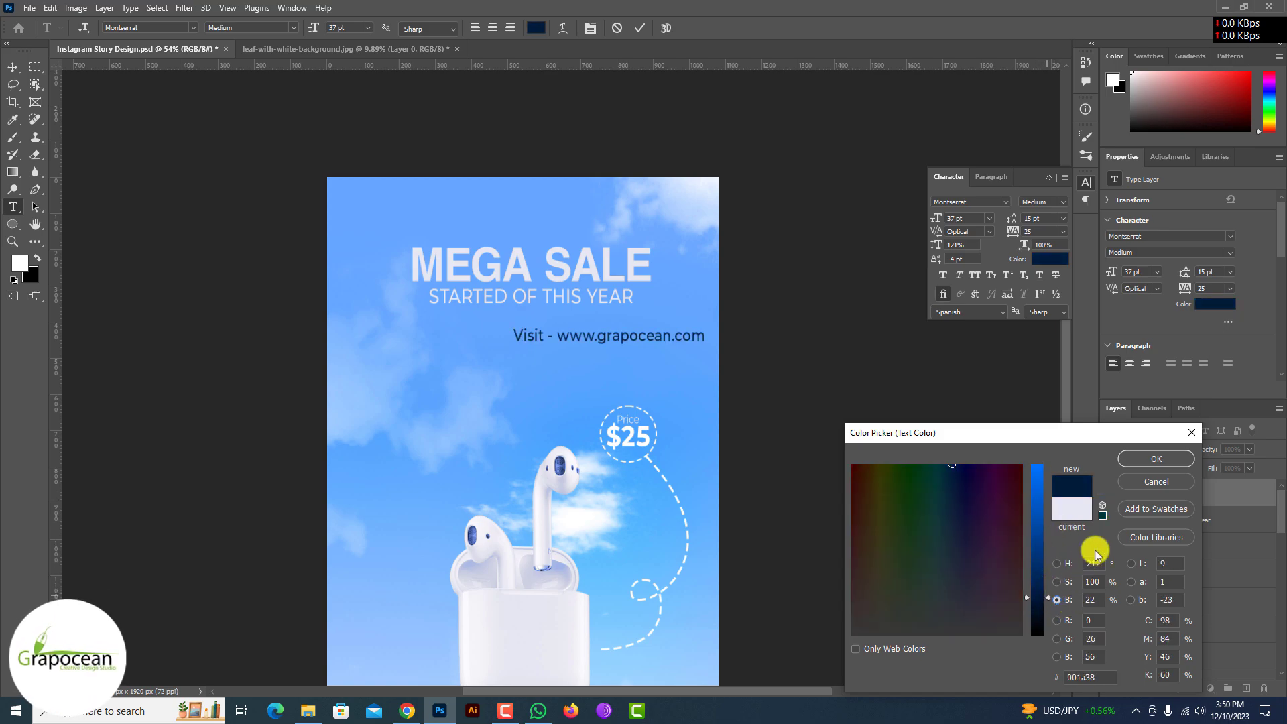
left_click(1183, 467)
left_click(13, 67)
Move the website line under the subline and scale it to about 70%
left_click_drag(634, 336, 558, 326)
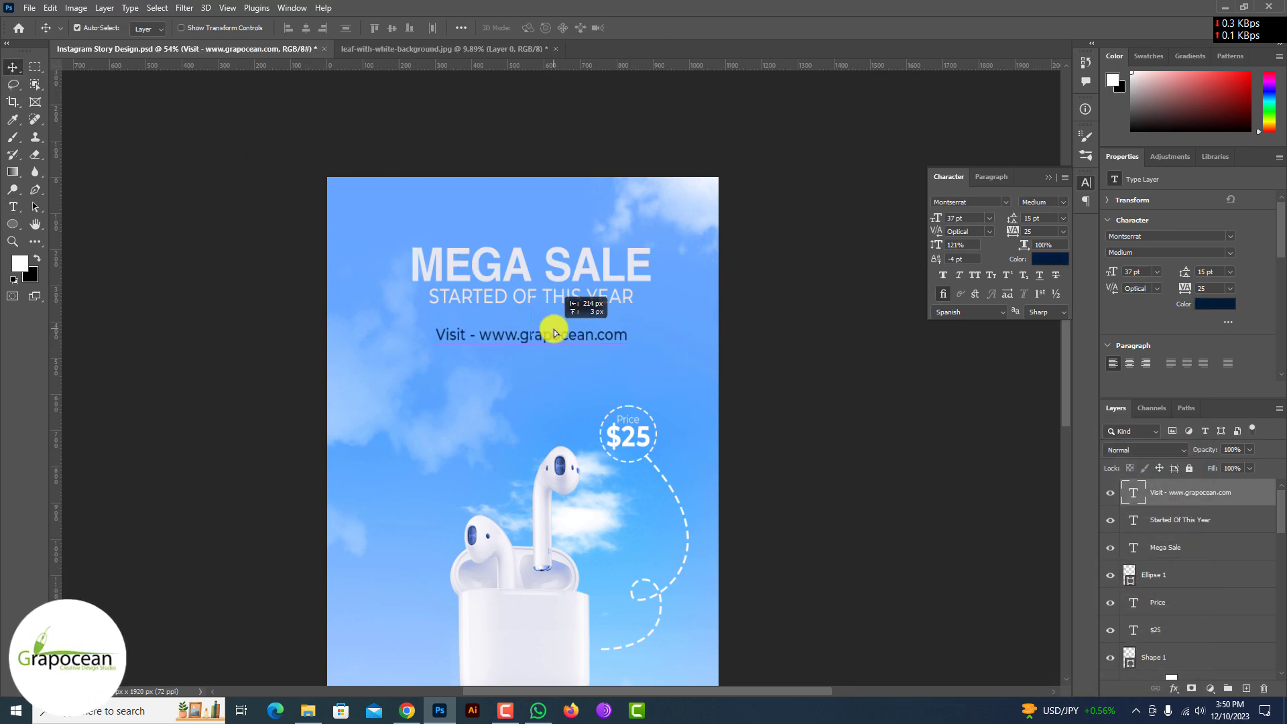
scroll(558, 327, "up", 3)
key("ctrl+t")
mouse_move(709, 329)
left_mouse_down()
mouse_move(640, 333)
mouse_move(594, 315)
left_mouse_up()
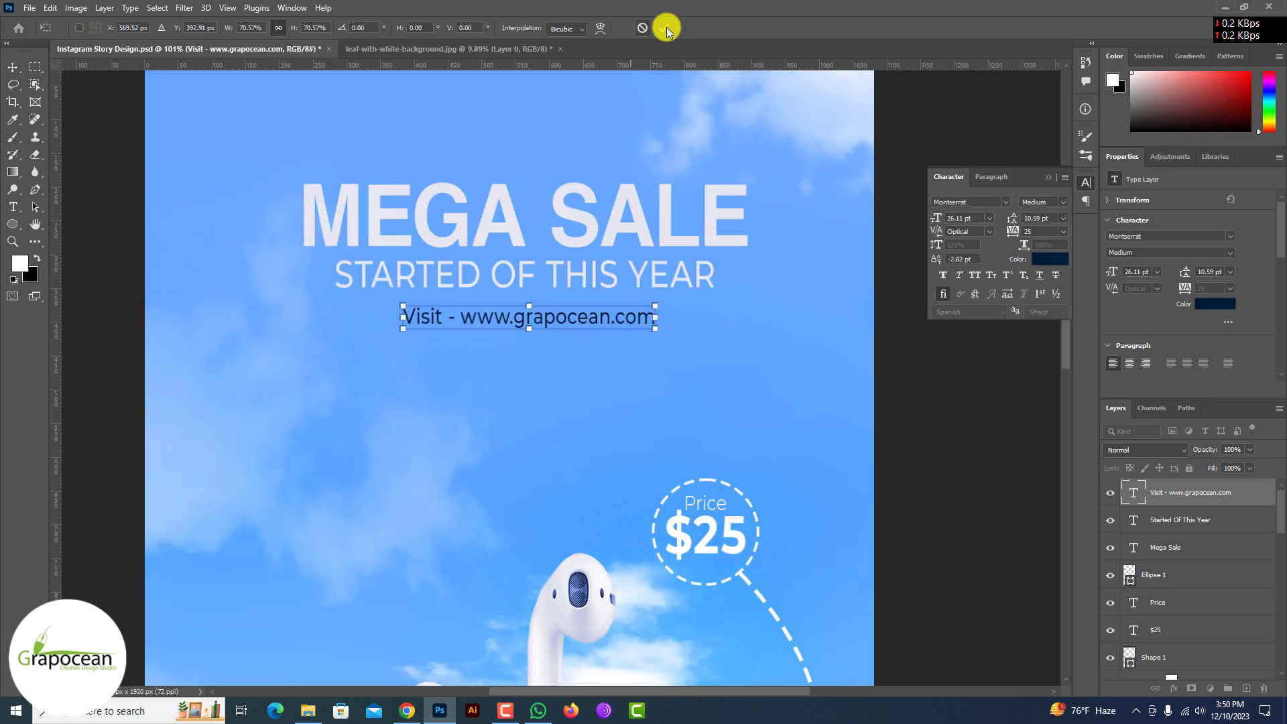
left_click(664, 27)
left_click(10, 205)
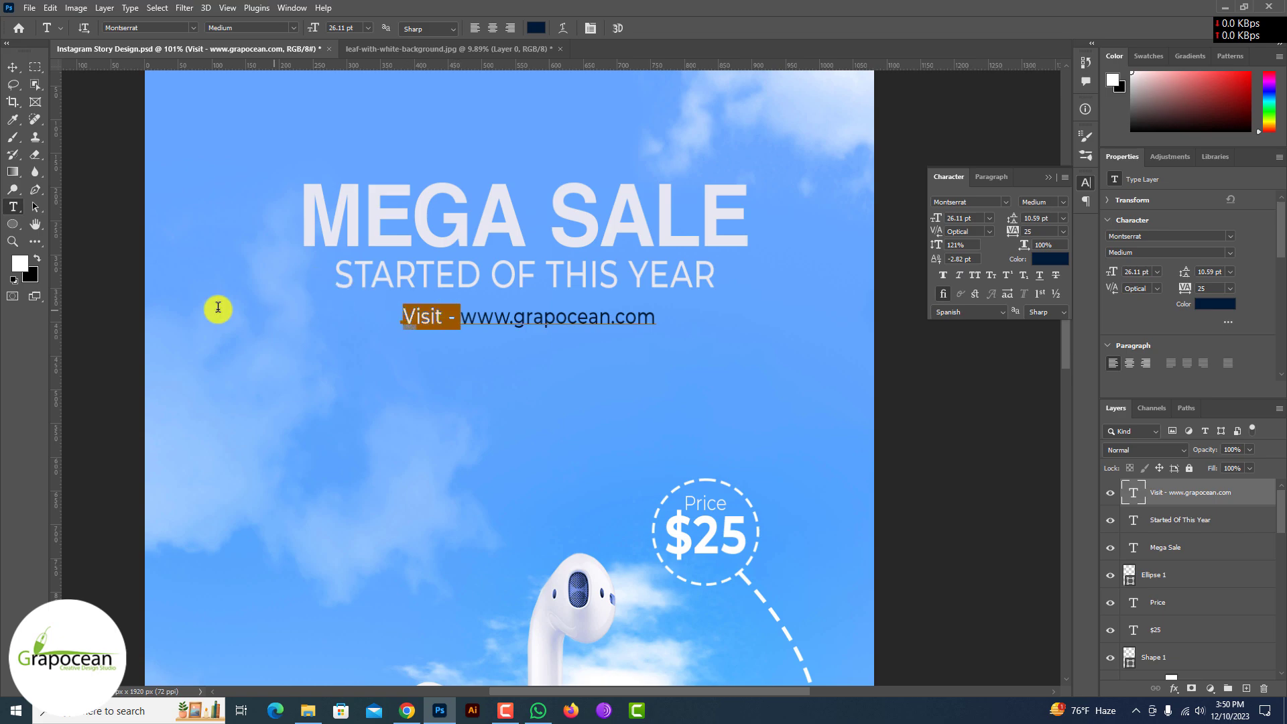
key("BackSpace")
left_click(13, 67)
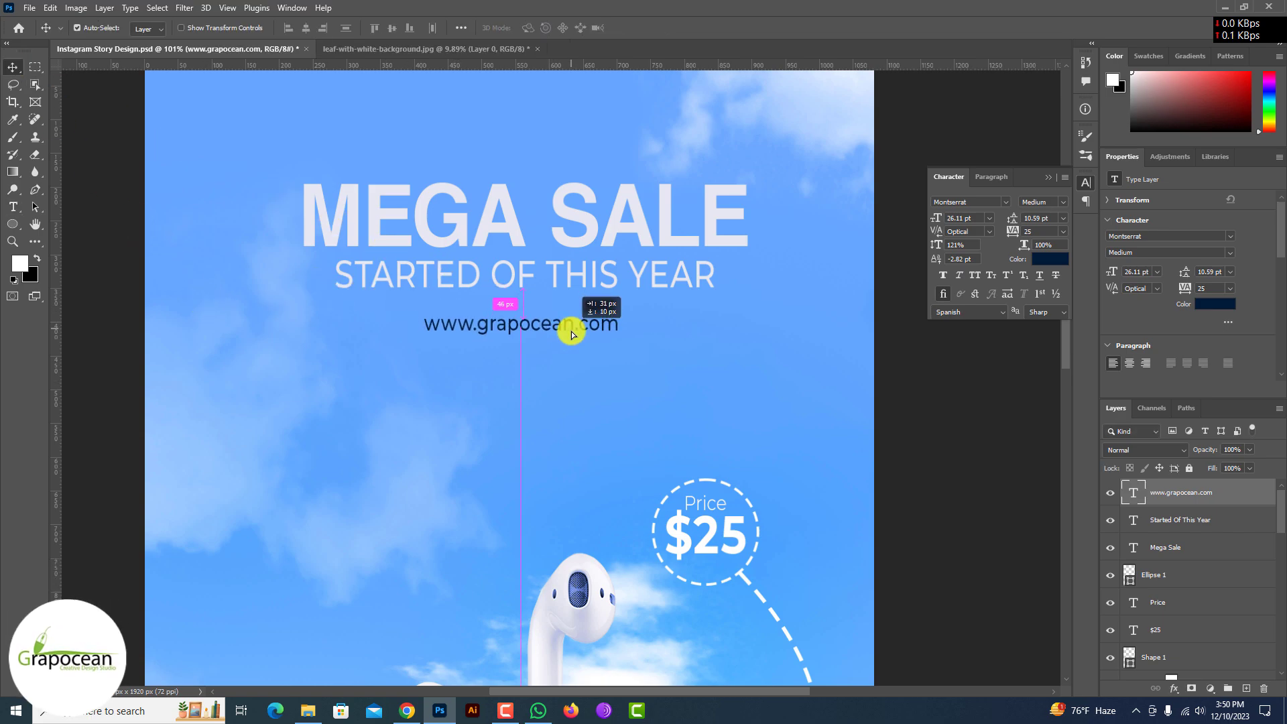
scroll(608, 333, "down", 5)
left_click(766, 367)
scroll(767, 367, "up", 2)
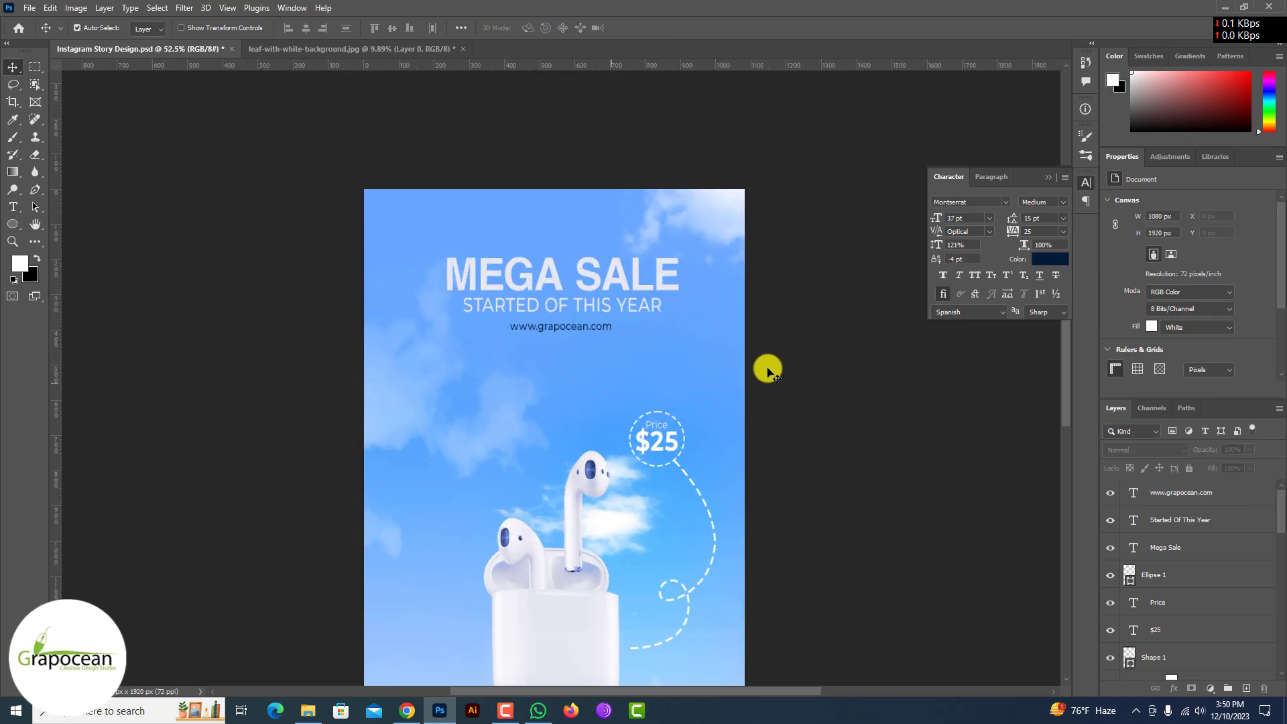
scroll(767, 367, "up", 2)
scroll(766, 367, "up", 2)
scroll(367, 297, "up", 1)
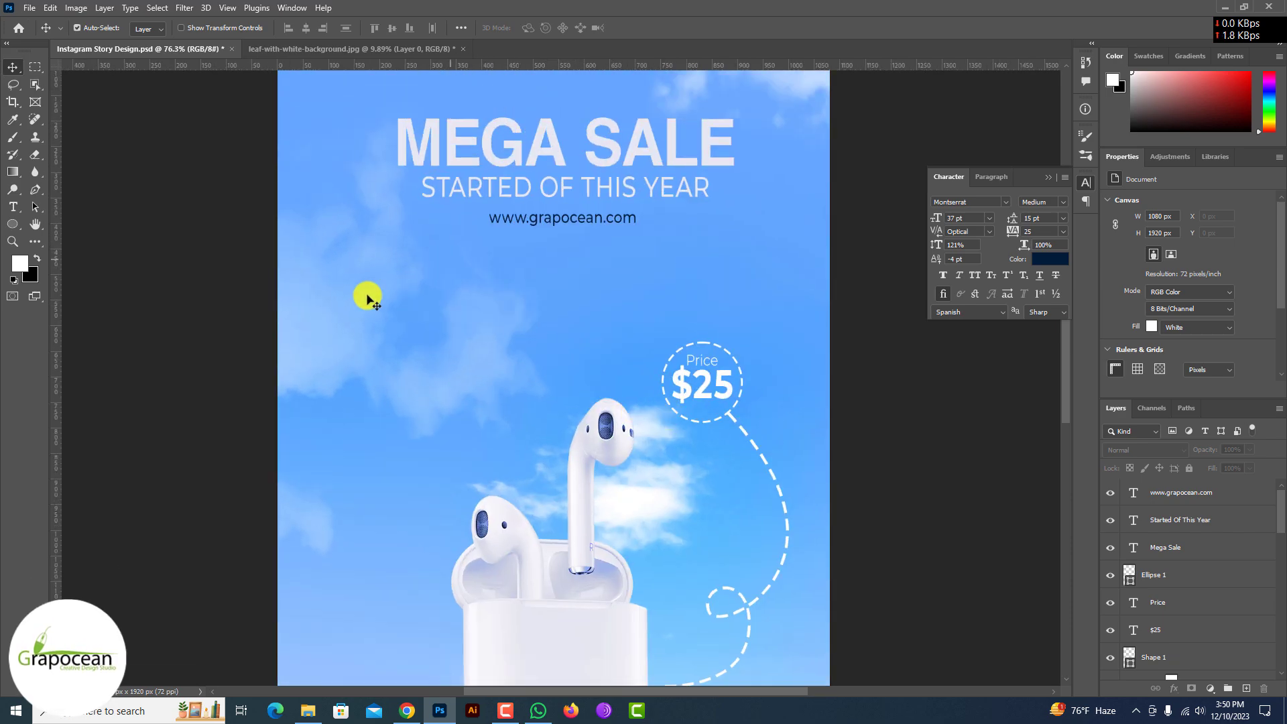
Draw a white rectangle of about 214 × 64 px below the URL, with pill-rounded corners
right_click(13, 231)
left_click(65, 230)
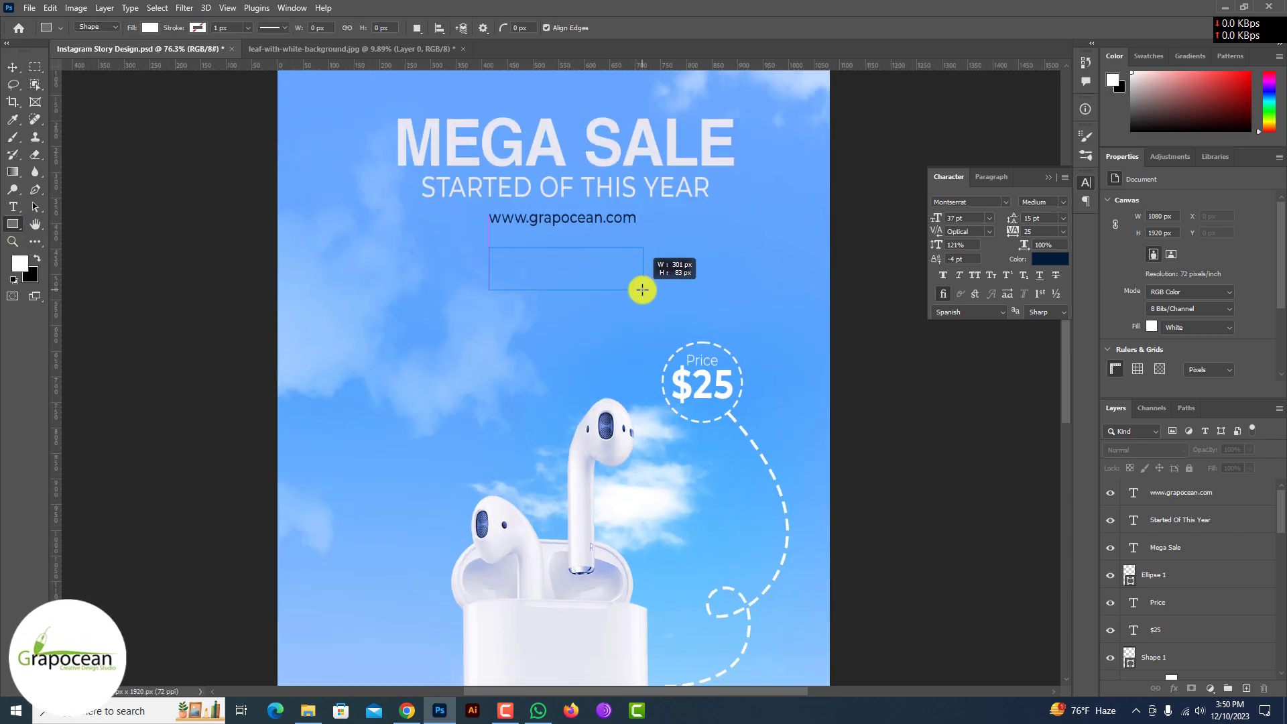
left_click_drag(641, 289, 637, 286)
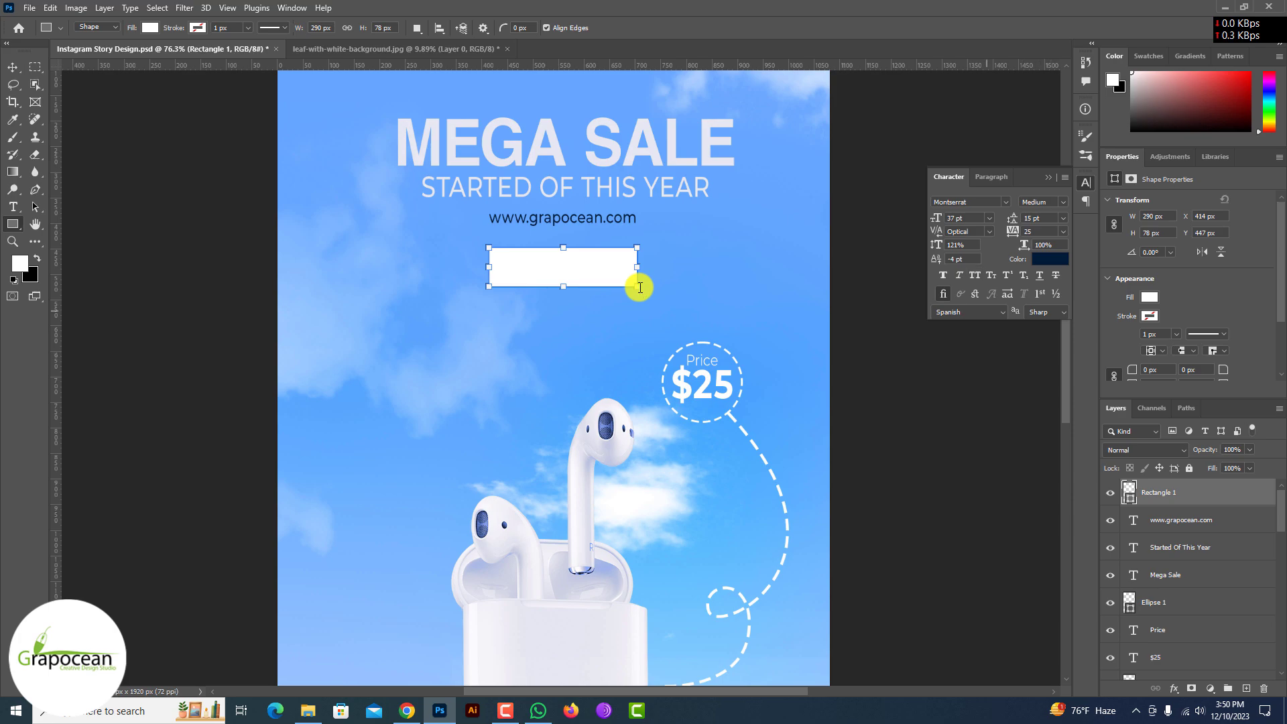
left_click(1141, 369)
type("20")
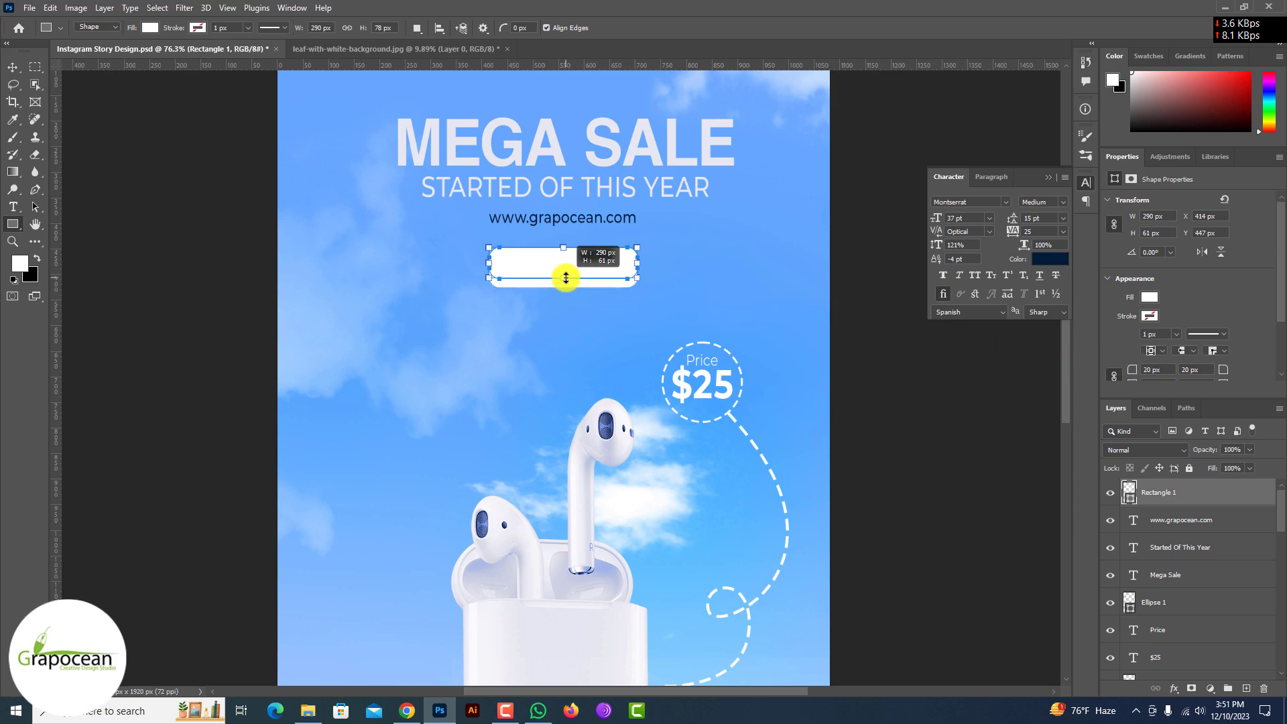
mouse_move(566, 277)
left_mouse_down()
mouse_move(607, 262)
mouse_move(555, 281)
left_mouse_up()
left_click(13, 69)
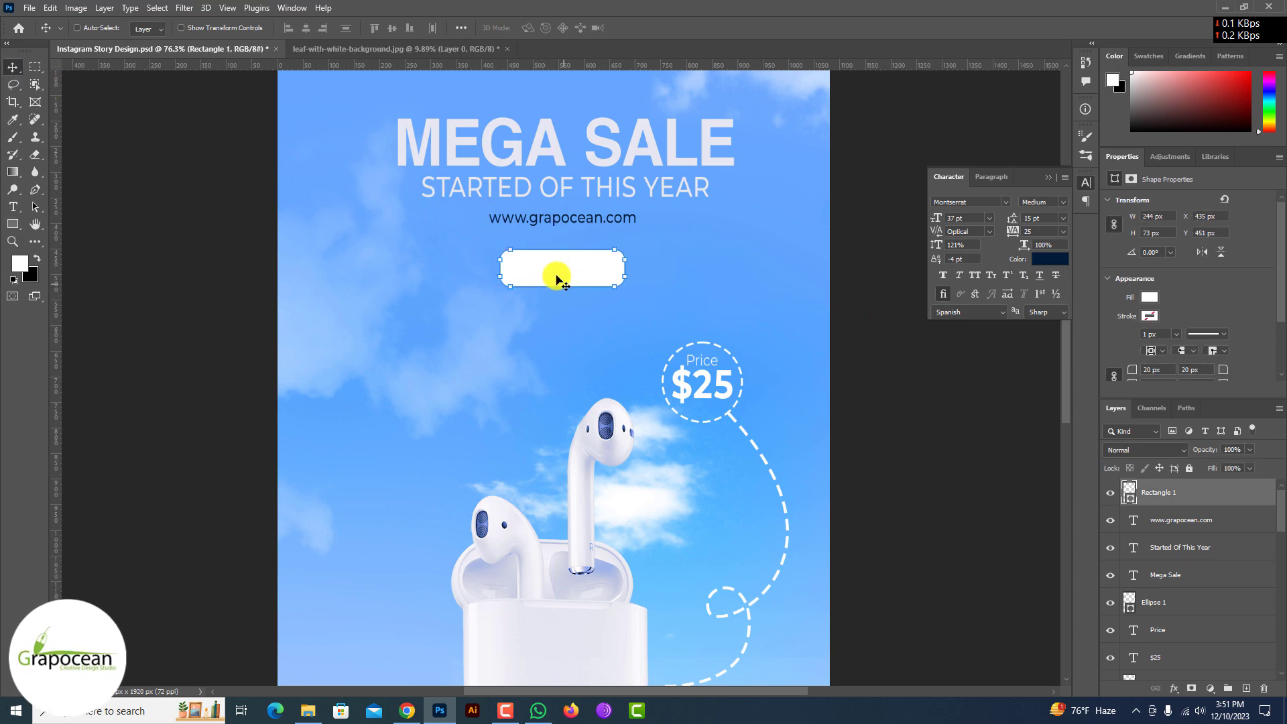
key("ctrl+t")
scroll(554, 282, "up", 3)
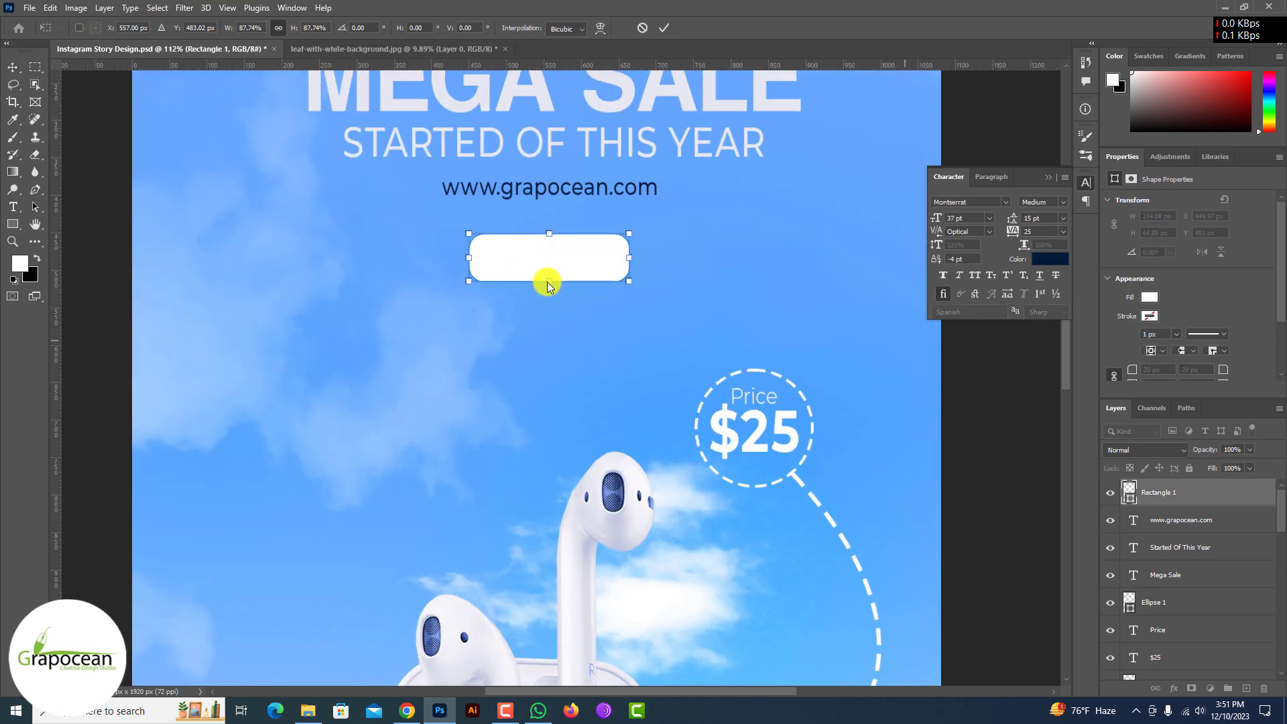
left_click(664, 28)
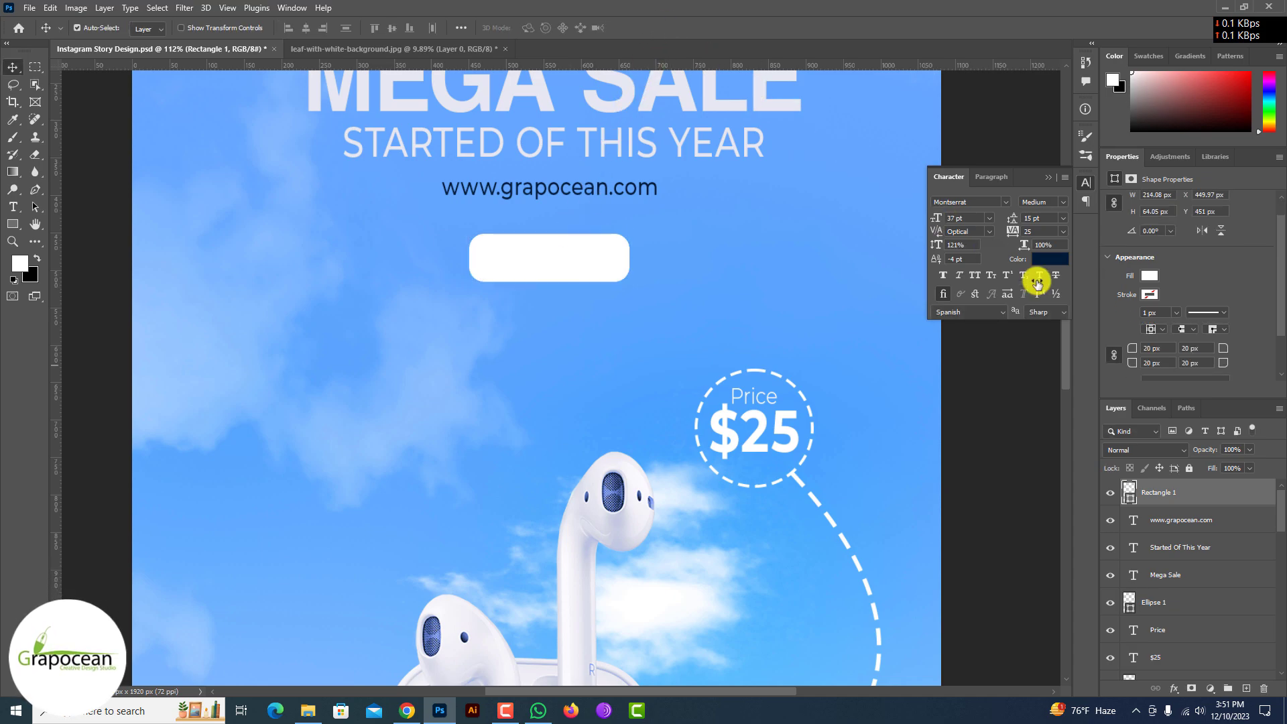
left_click_drag(1123, 347, 1127, 347)
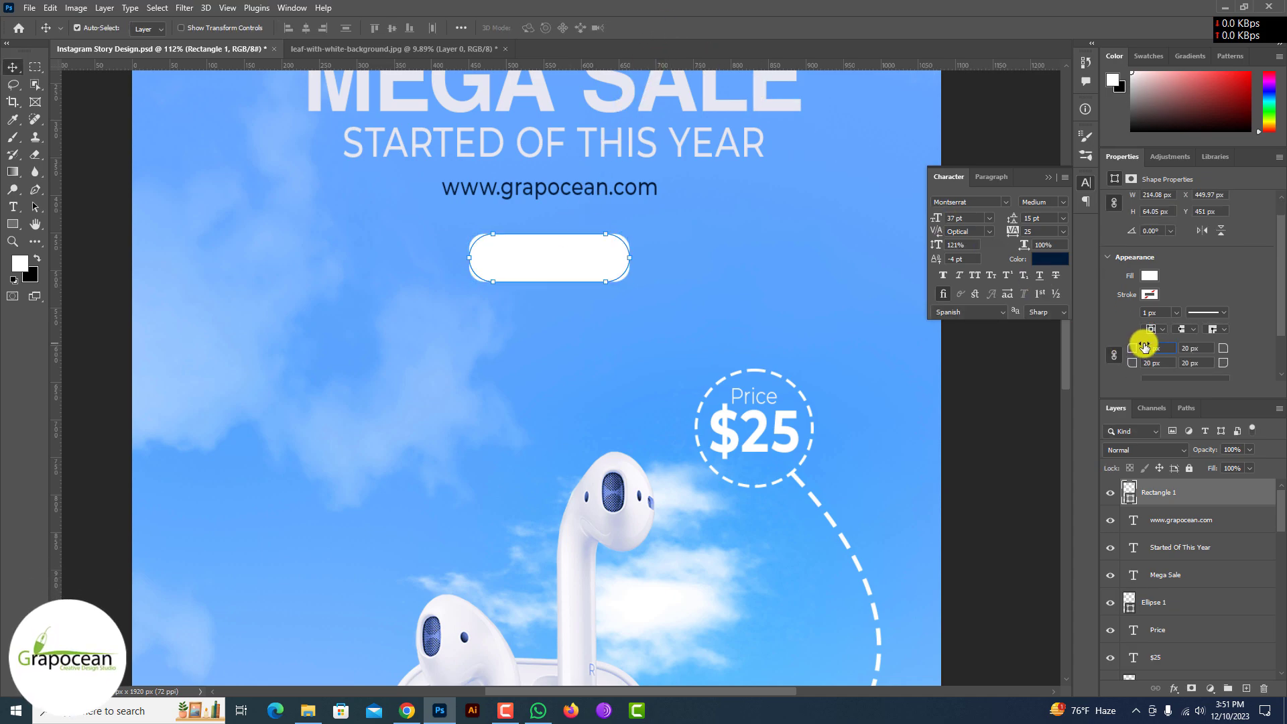
left_click(20, 203)
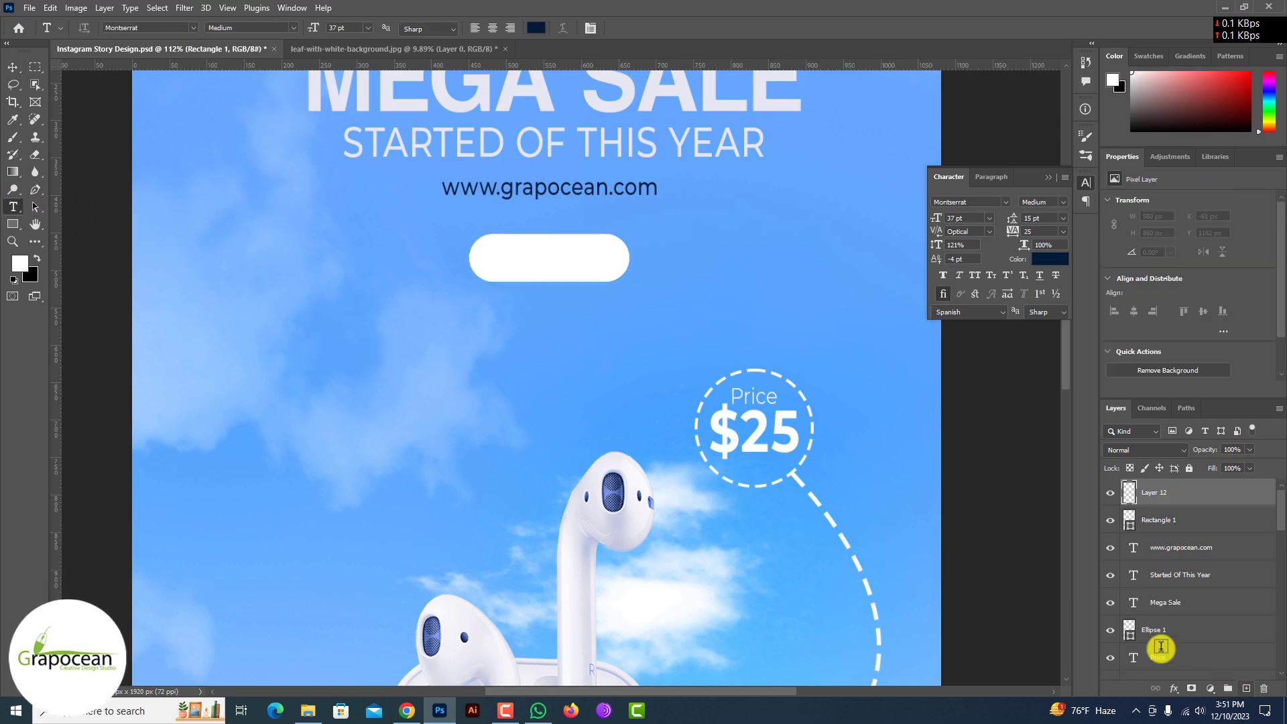
Add an 'Order Now' label in Helvetica Bold
left_click(580, 355)
key("BackSpace")
type("Or")
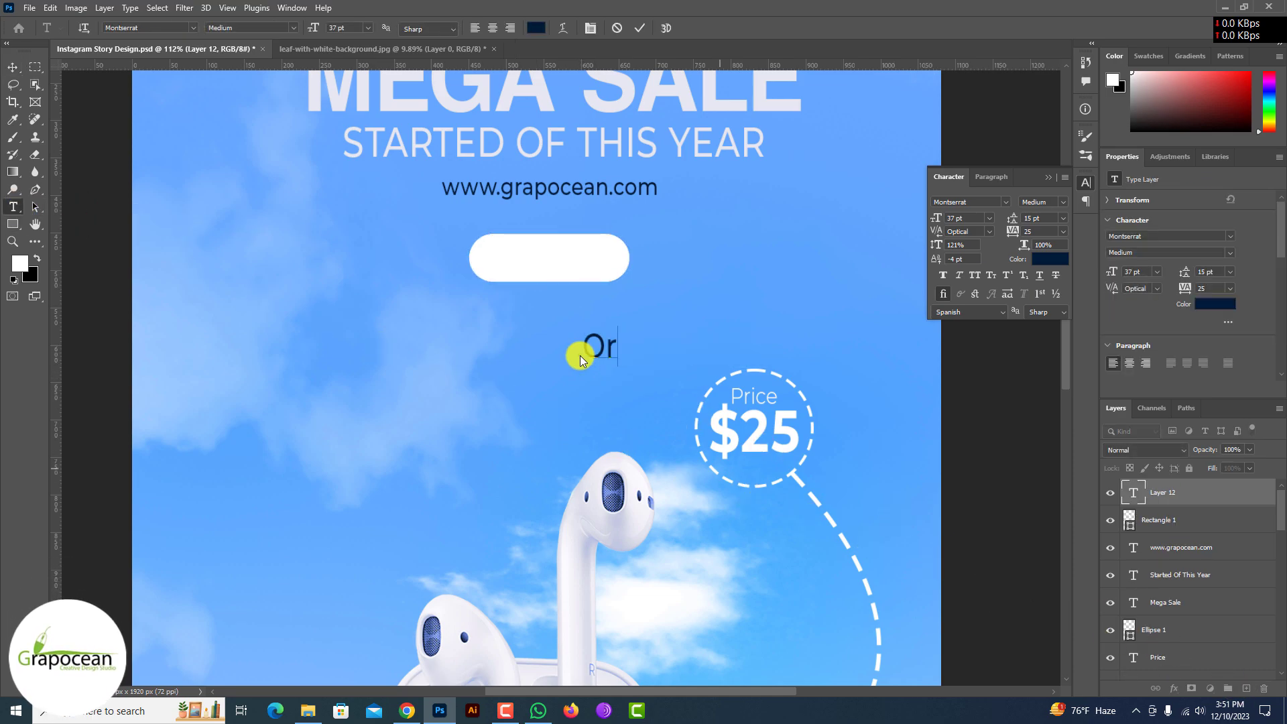
type("der Now")
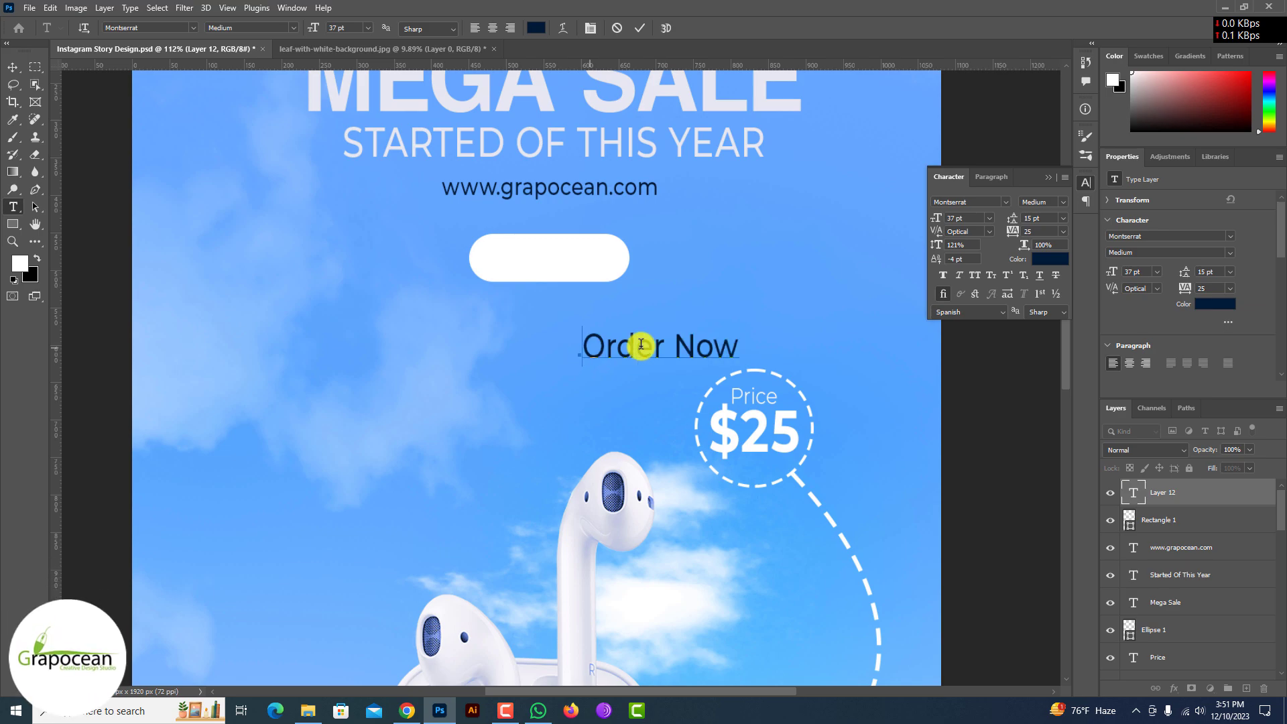
key("ctrl+a")
left_click(290, 27)
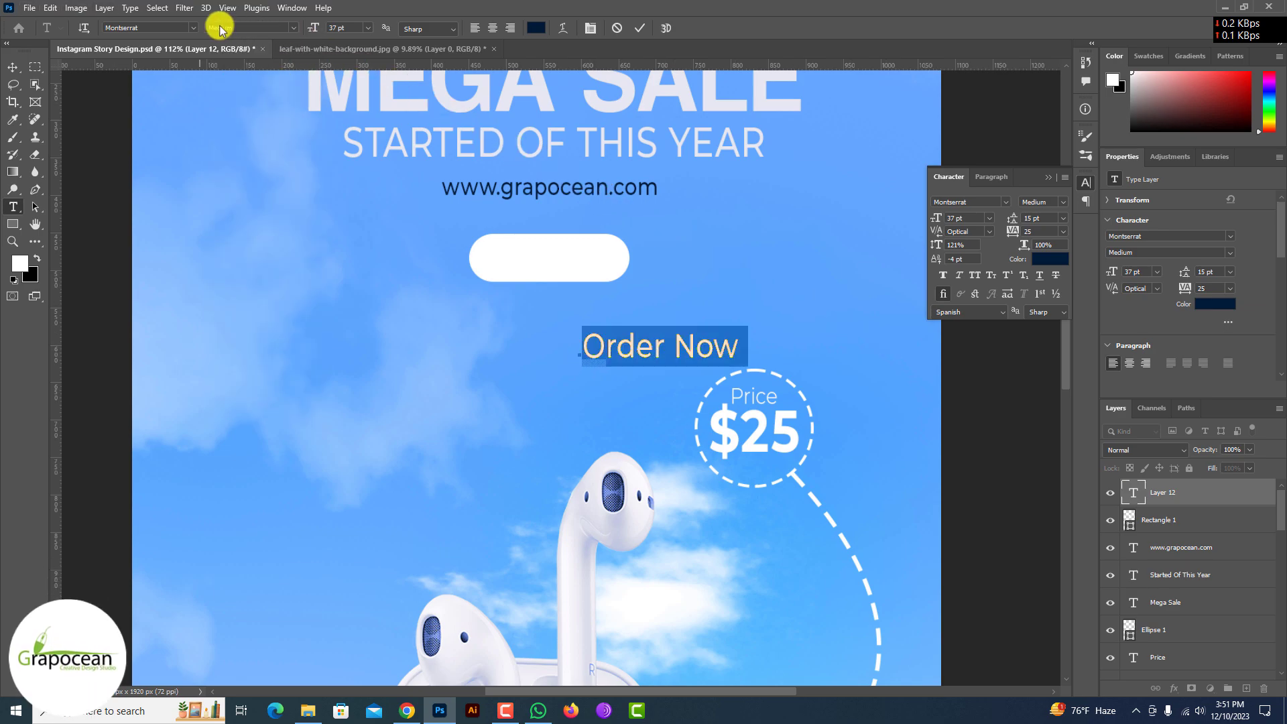
left_click(192, 28)
left_click(192, 79)
left_click(268, 27)
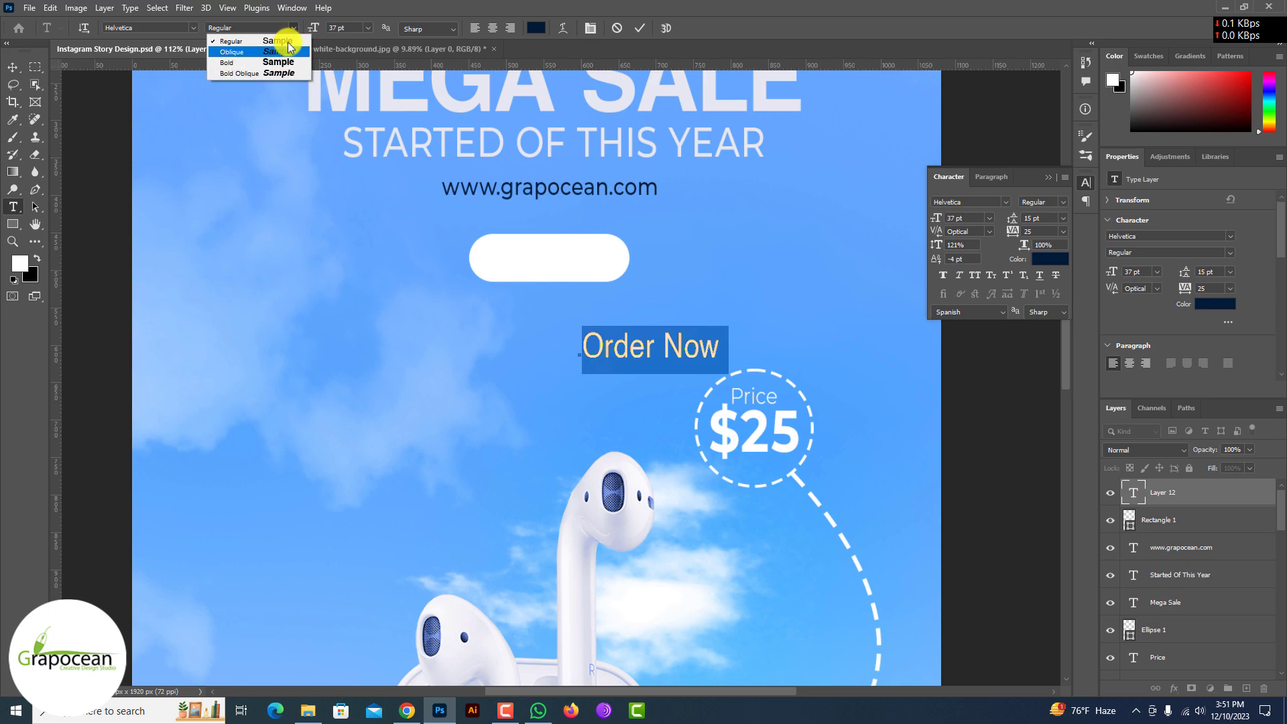
left_click(276, 58)
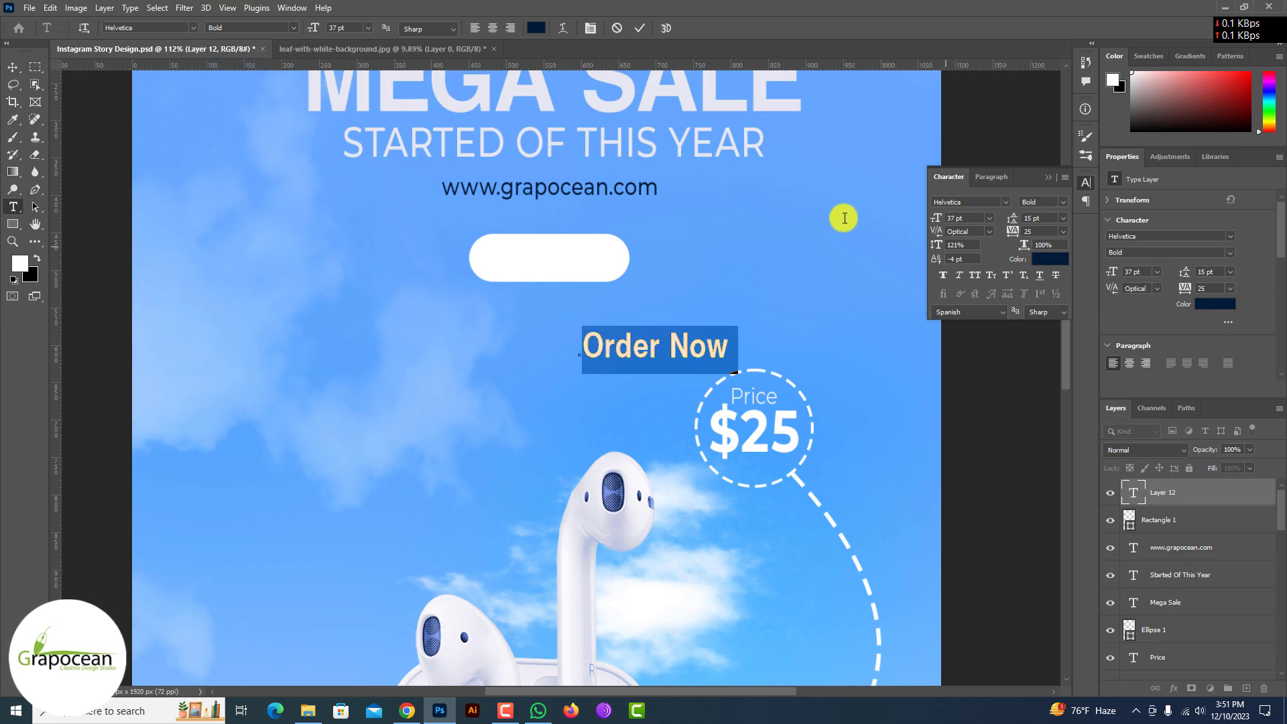
key("ctrl+Return")
Move 'Order Now' onto the white button and narrow it slightly to fit
key("v")
left_click_drag(634, 355, 533, 267)
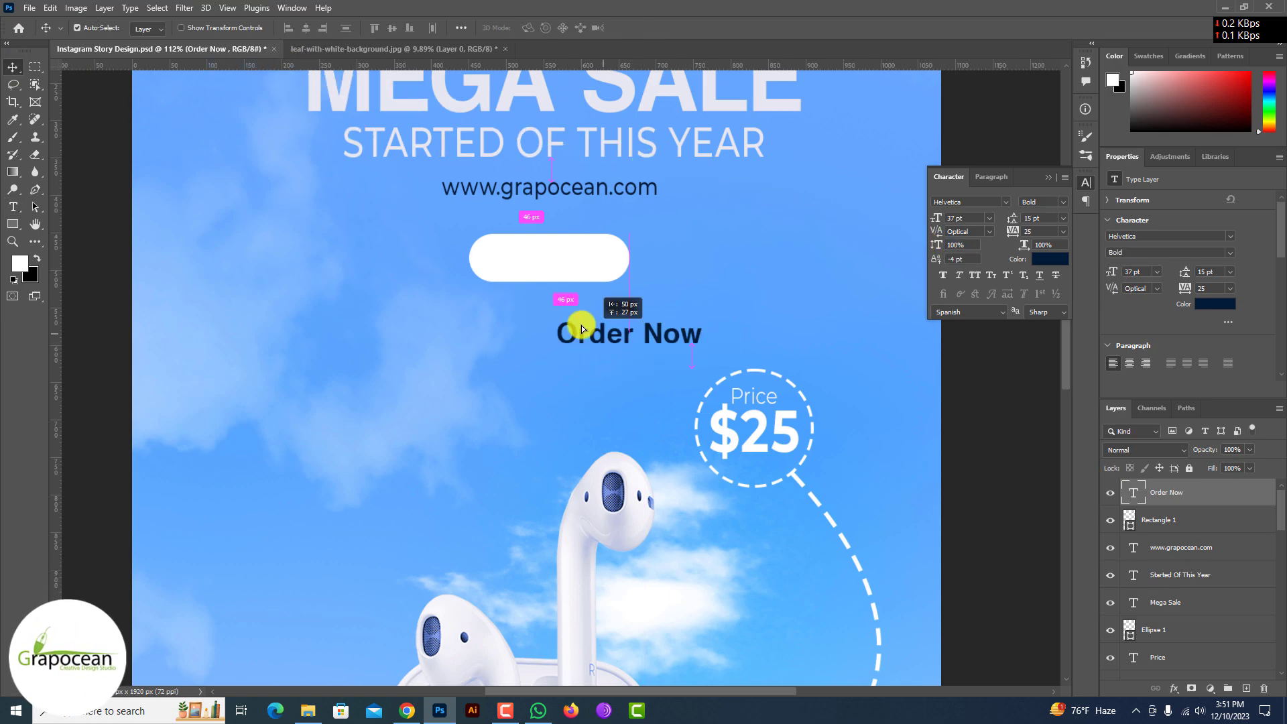
scroll(532, 267, "up", 3)
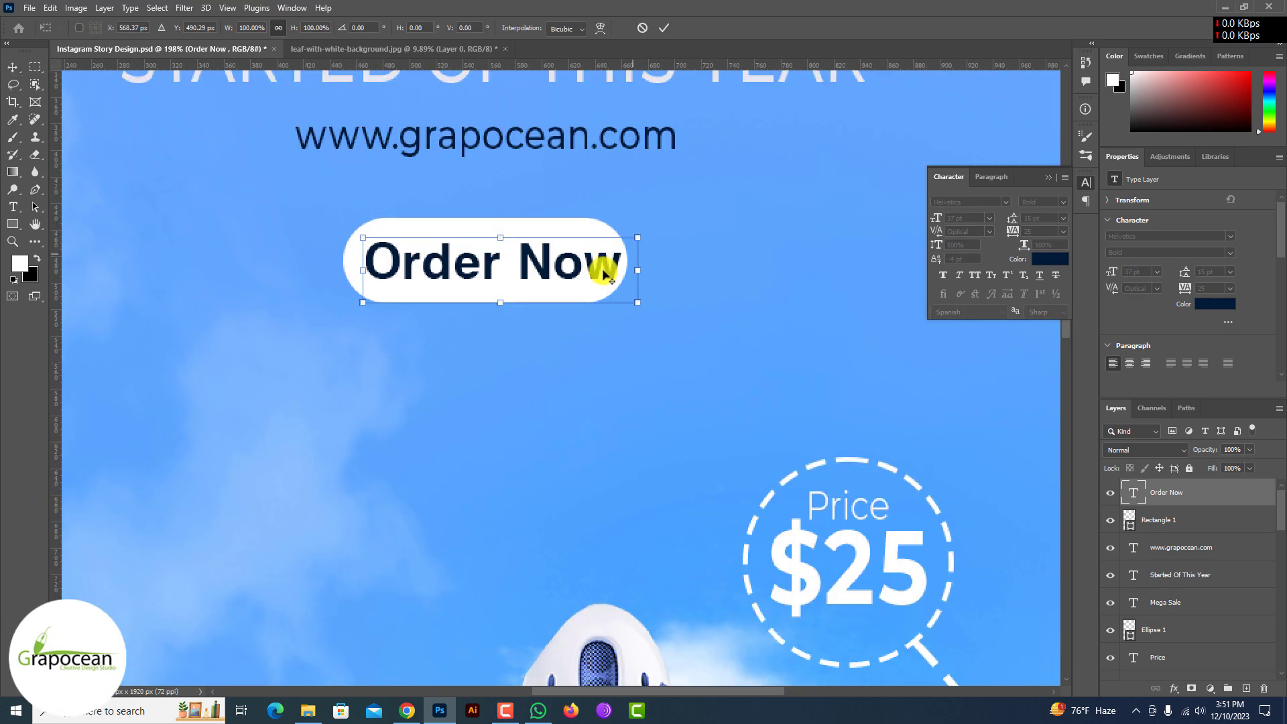
key("ctrl+t")
left_click_drag(638, 271, 569, 263)
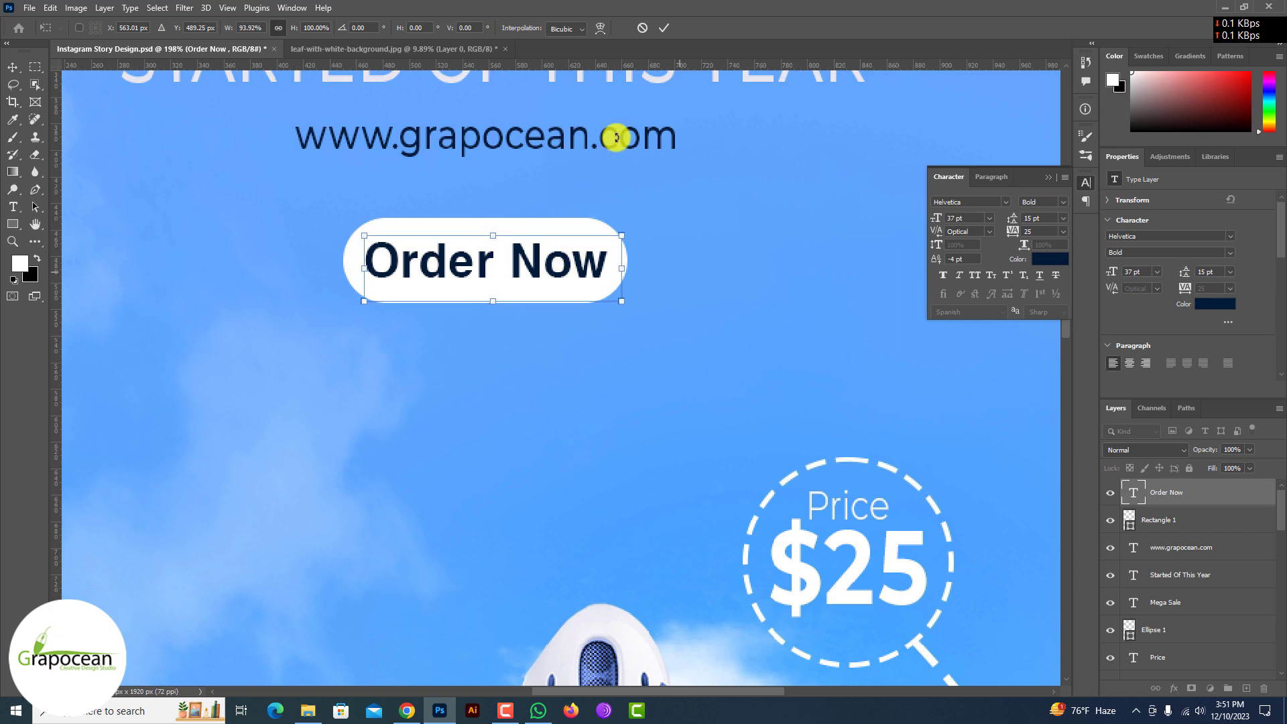
left_click(664, 28)
key("ctrl+0")
scroll(612, 339, "up", 5)
left_click(612, 339)
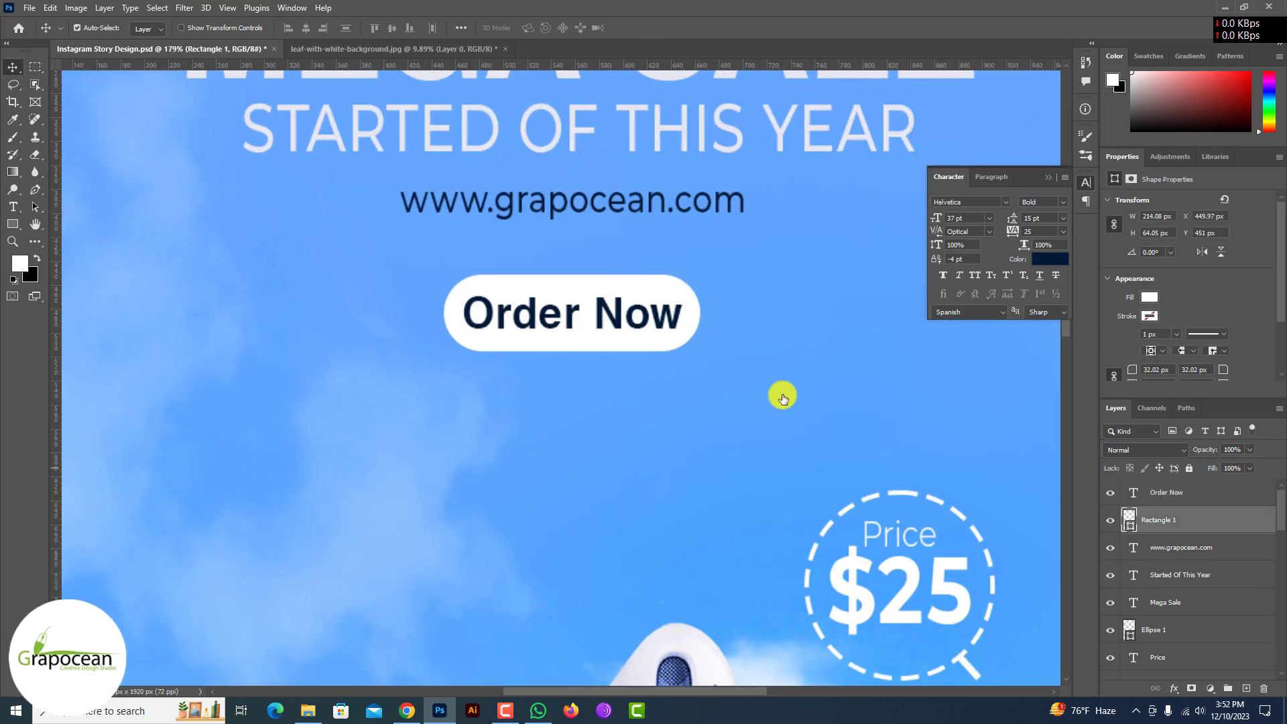
left_click_drag(1246, 681, 1247, 684)
key("ctrl+t")
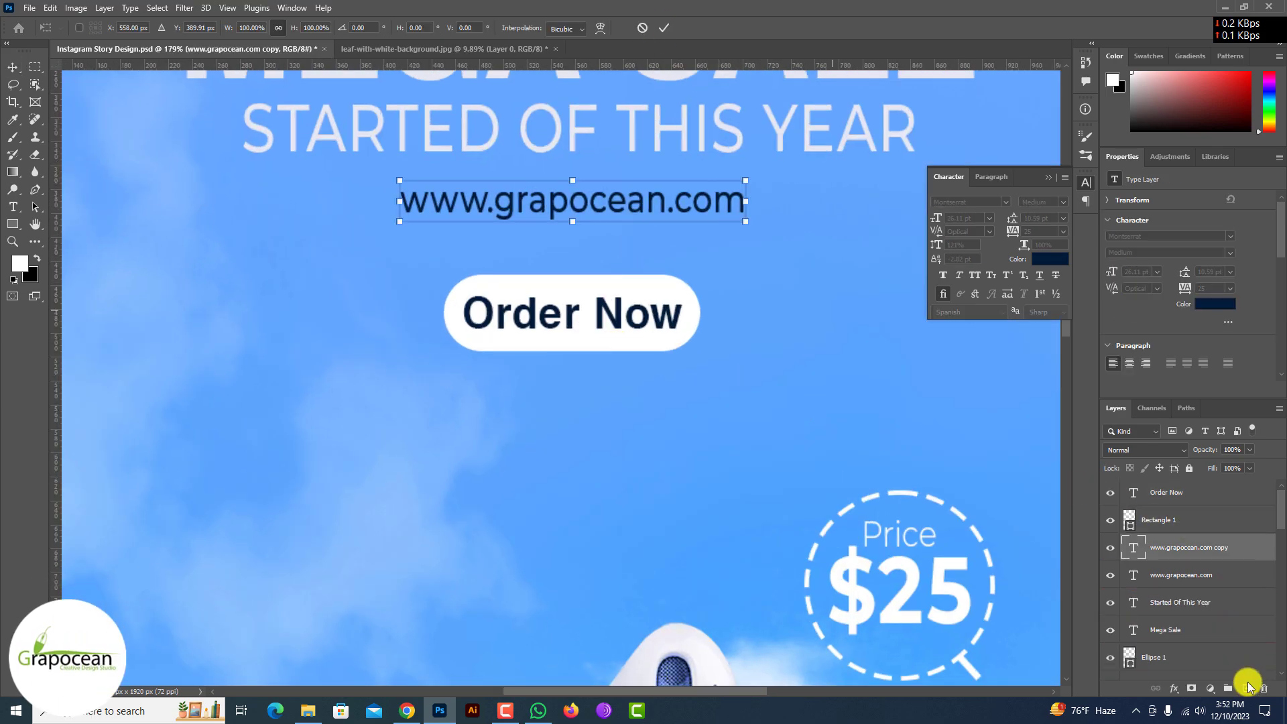
left_click(1220, 574)
key("Delete")
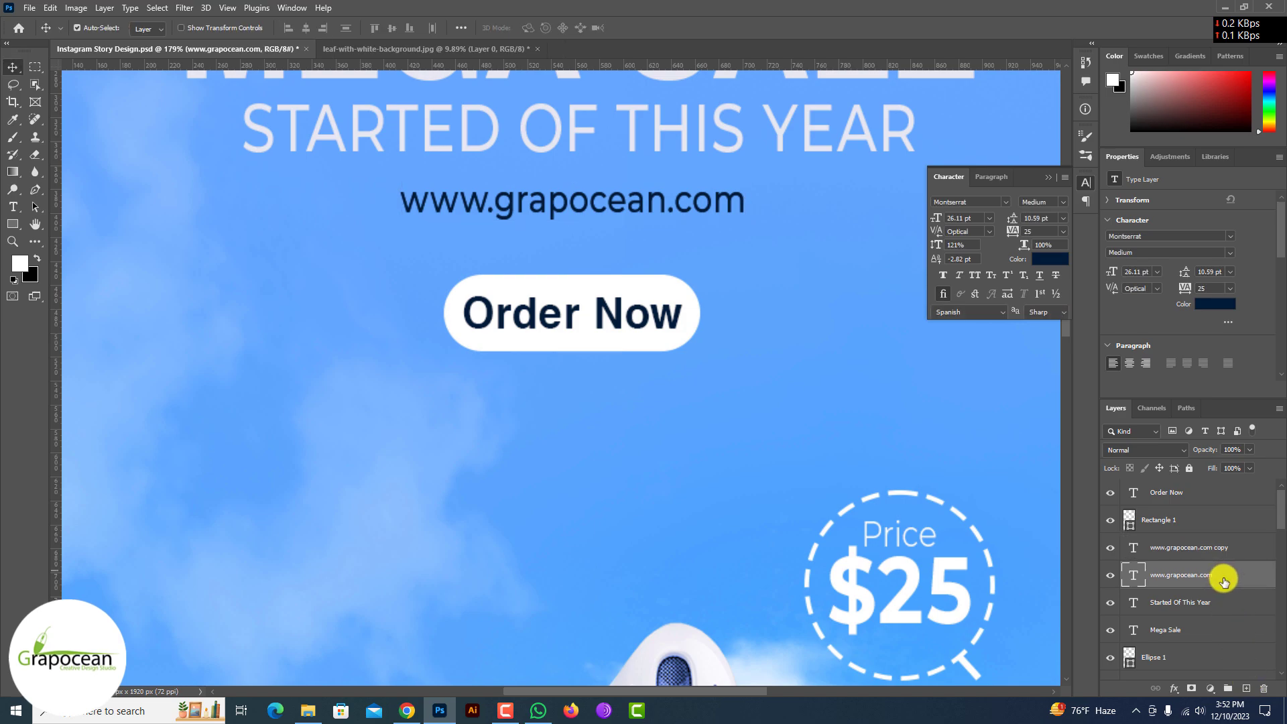
Duplicate the Rectangle 1 pill and widen the copy to 229.5 × 68.66 px
left_click(1149, 522)
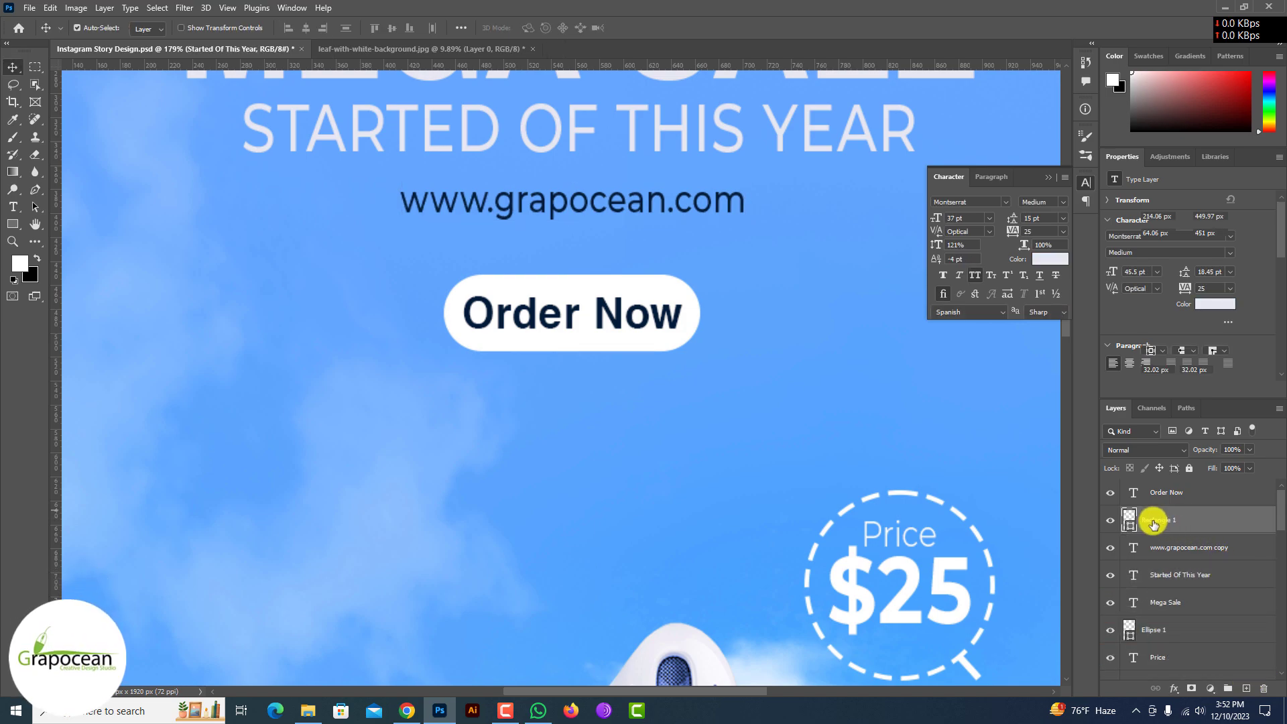
left_click(1110, 521)
left_click(1110, 521)
key("ctrl+t")
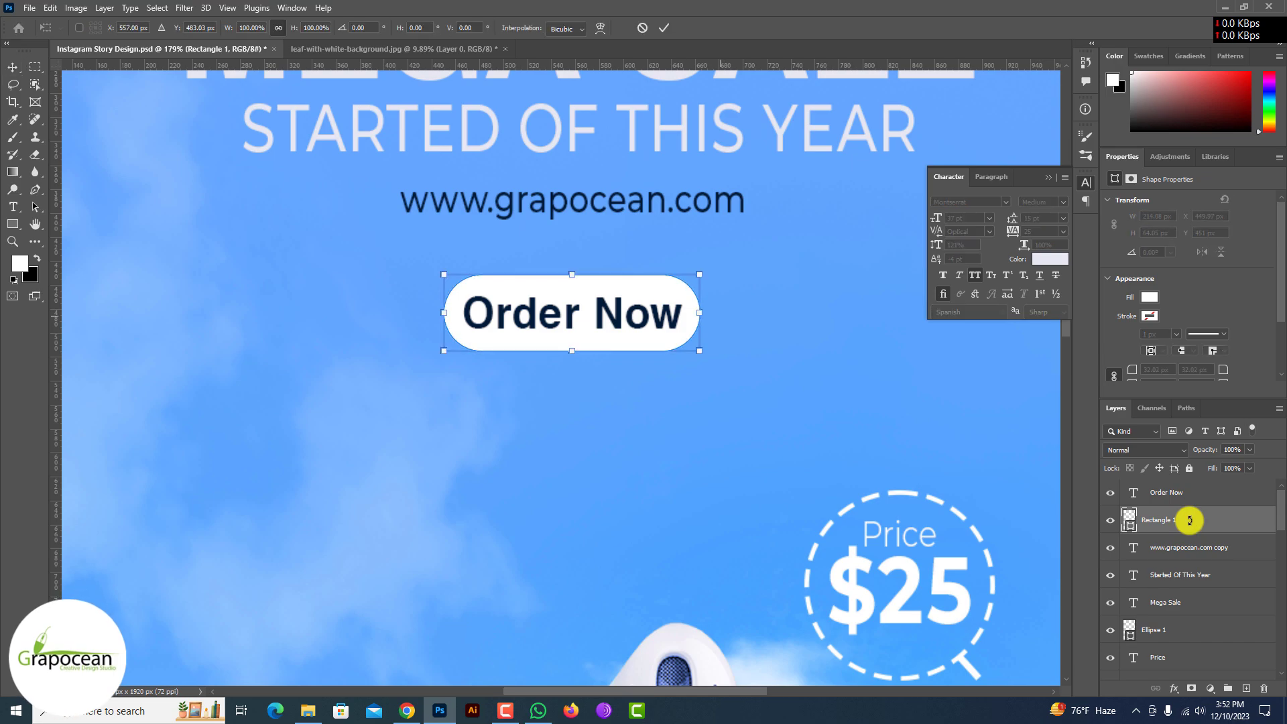
left_click(660, 30)
key("ctrl+alt+t")
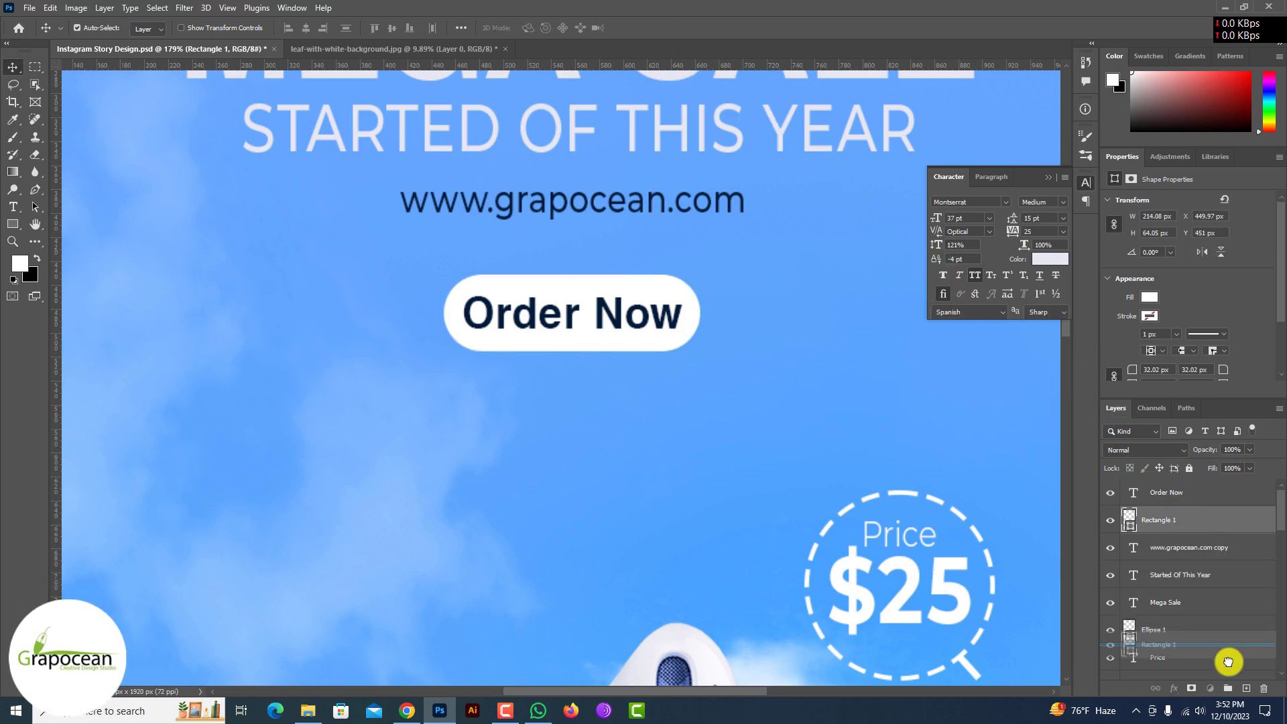
scroll(784, 370, "up", 3)
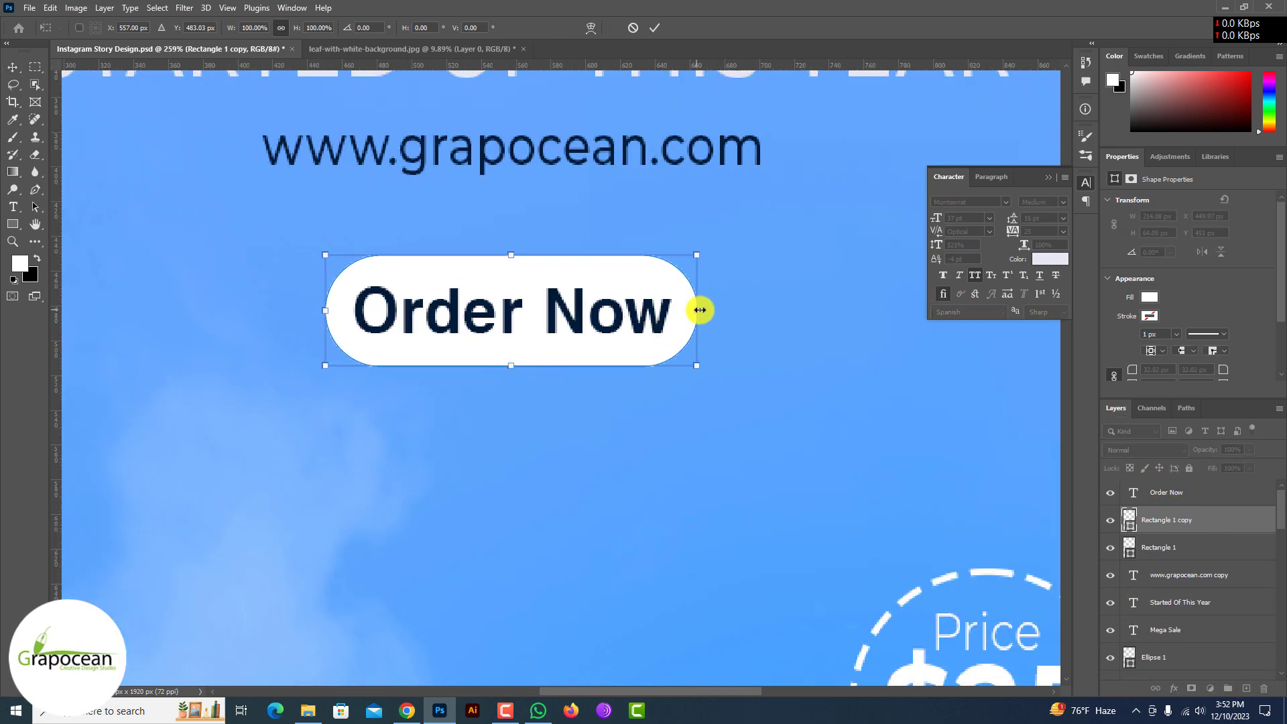
left_click_drag(699, 309, 712, 316)
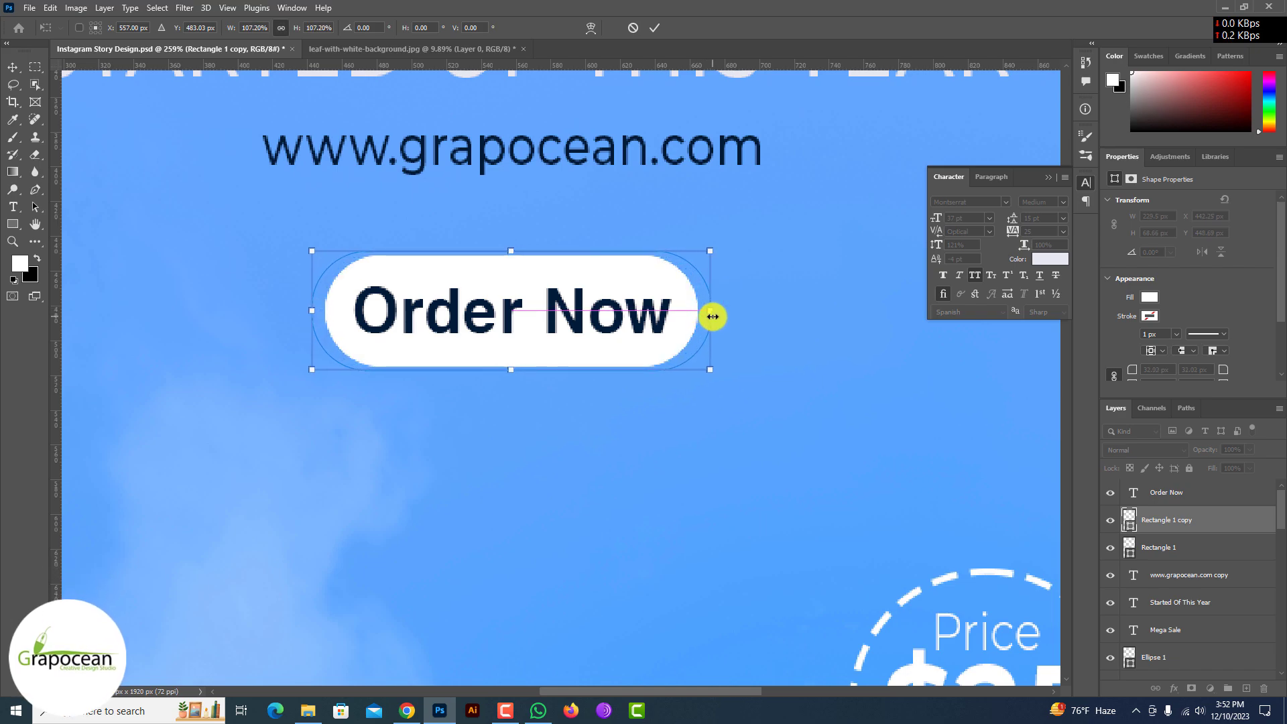
key("Return")
Give the copied rectangle no fill and a white 1 px stroke
left_click(13, 224)
left_click(149, 27)
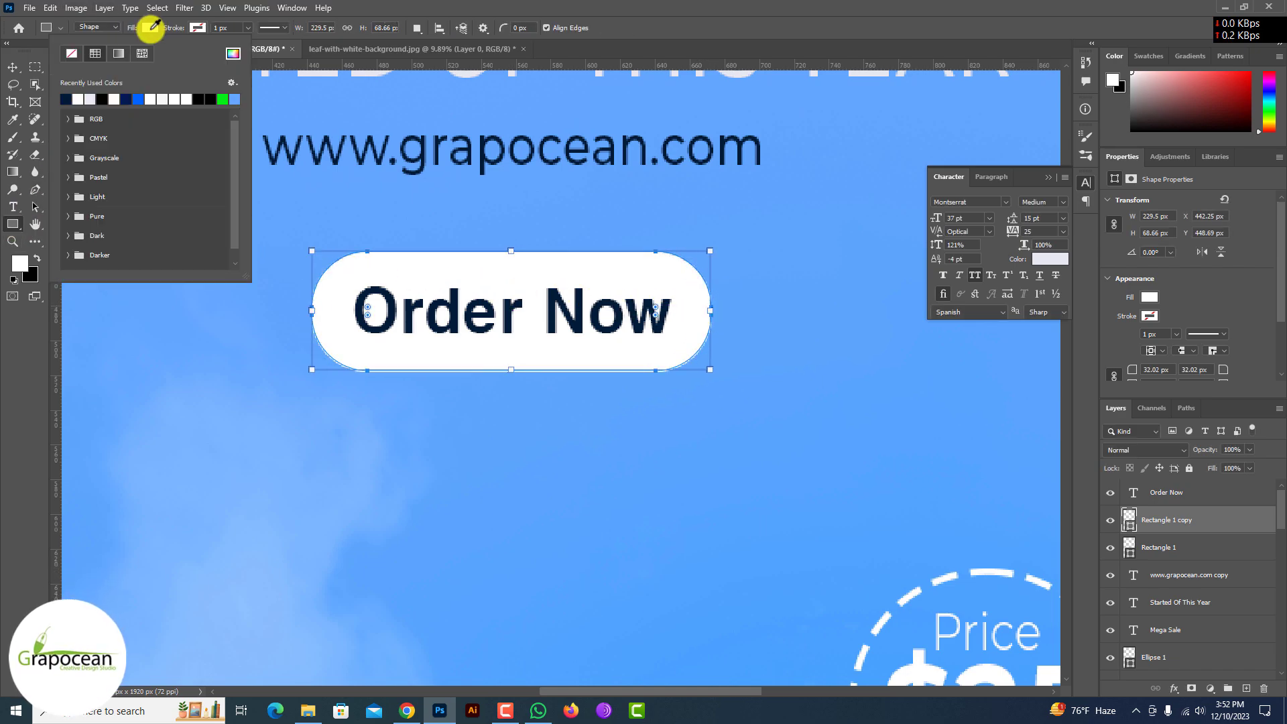
left_click(67, 99)
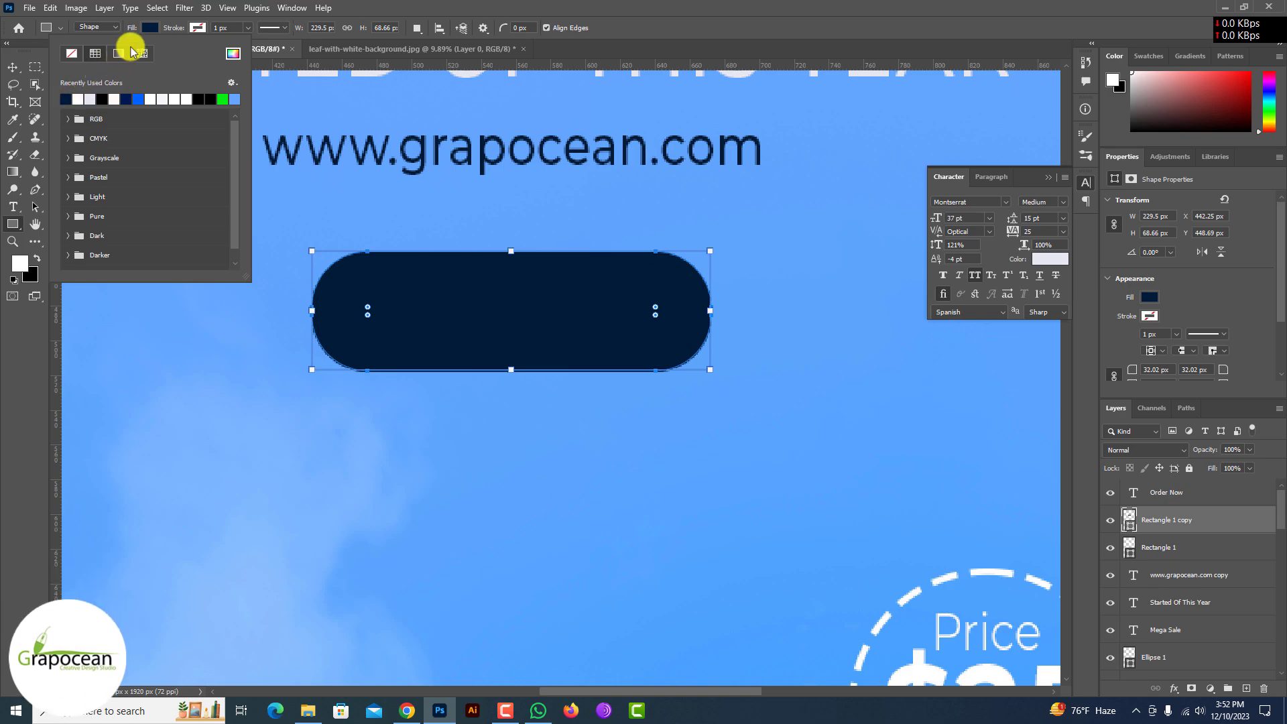
left_click(148, 28)
left_click(72, 53)
left_click(197, 27)
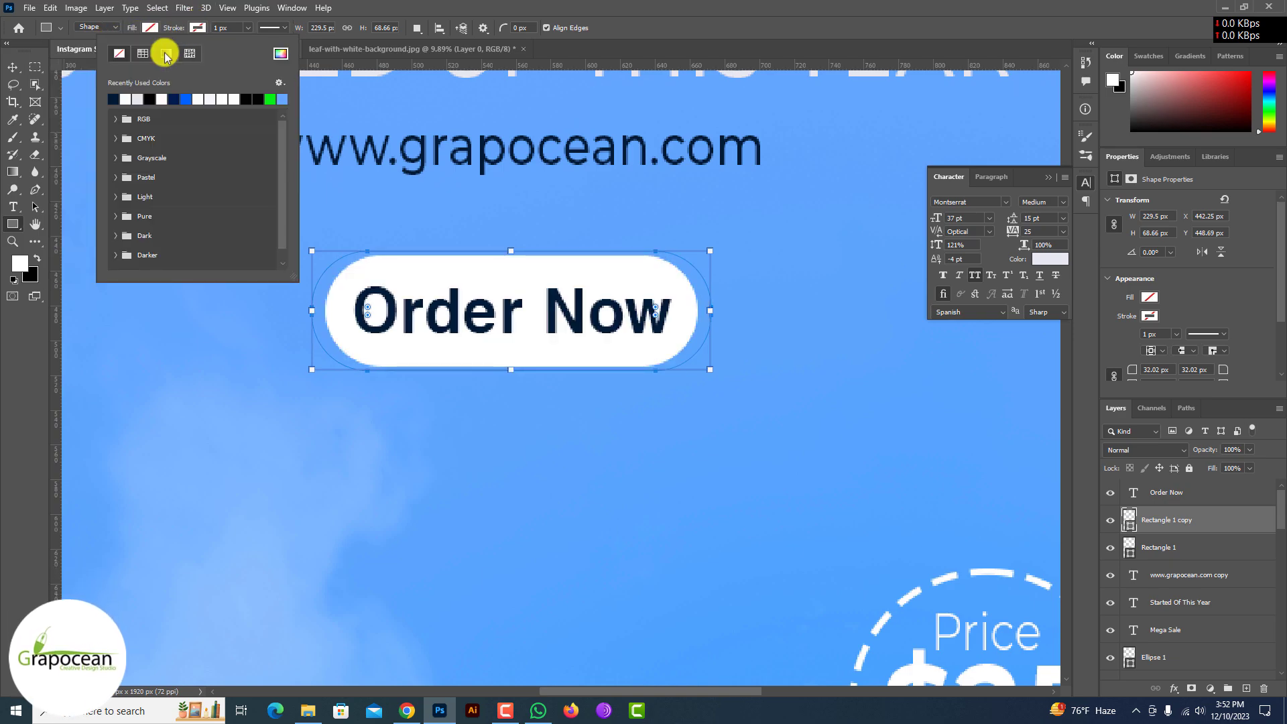
left_click(116, 99)
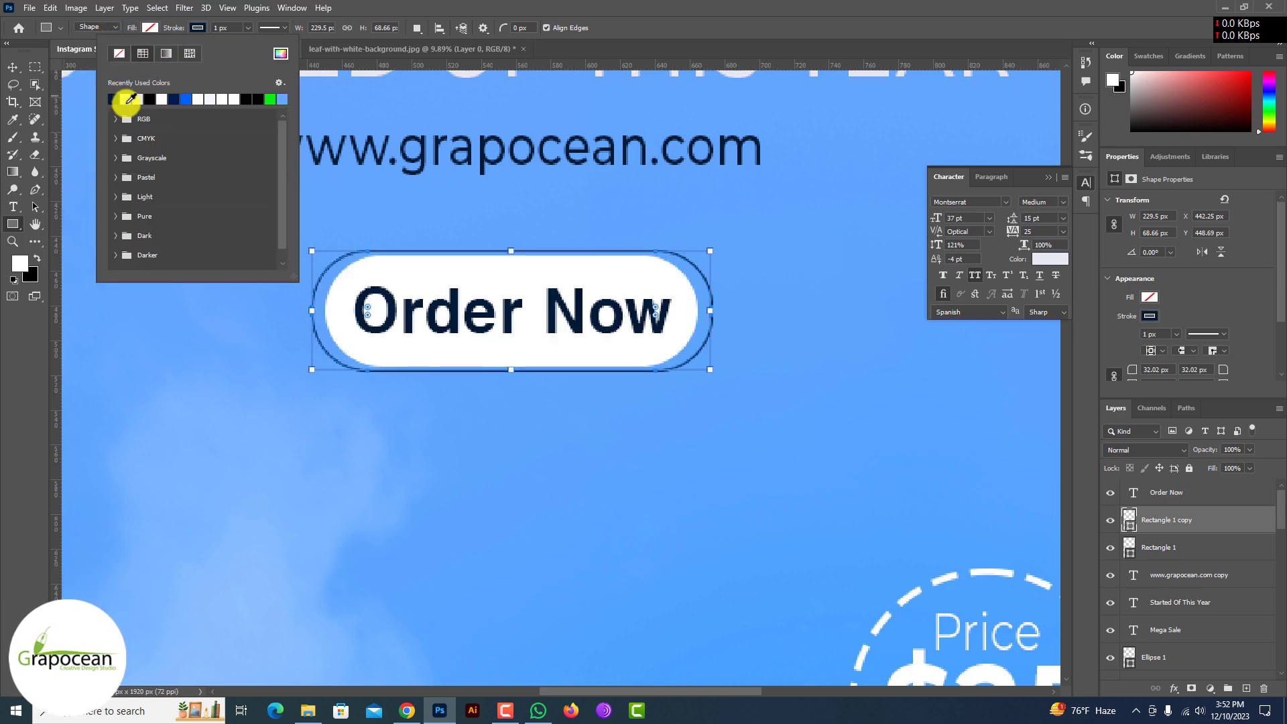
left_click(12, 67)
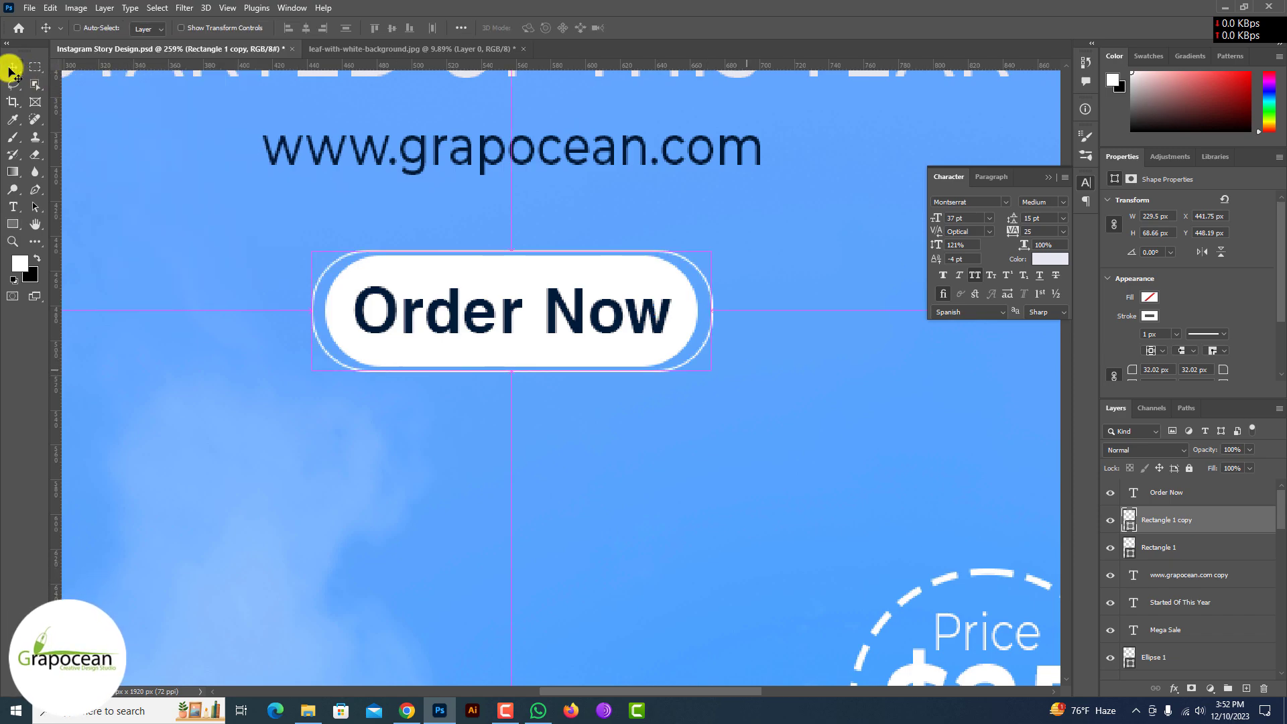
Resize the outline to 228 × 72.94 px so it rings the Order Now button
key("ctrl+t")
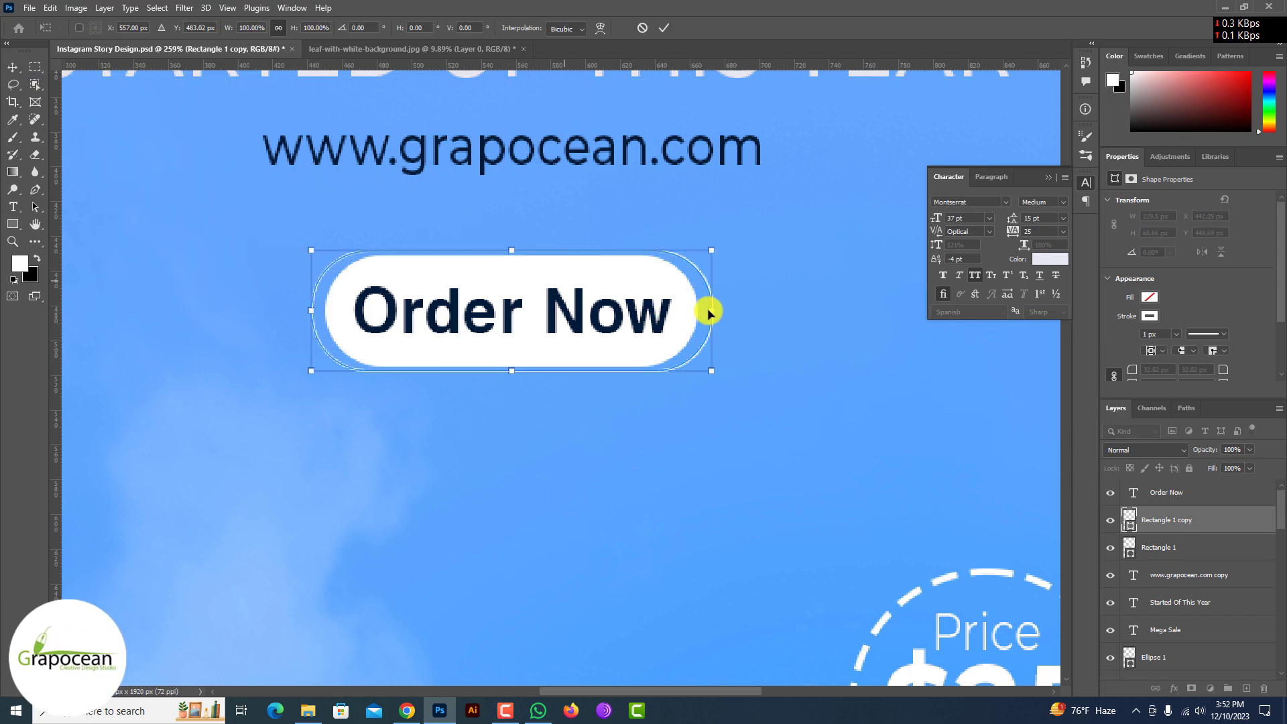
left_click_drag(713, 310, 707, 310)
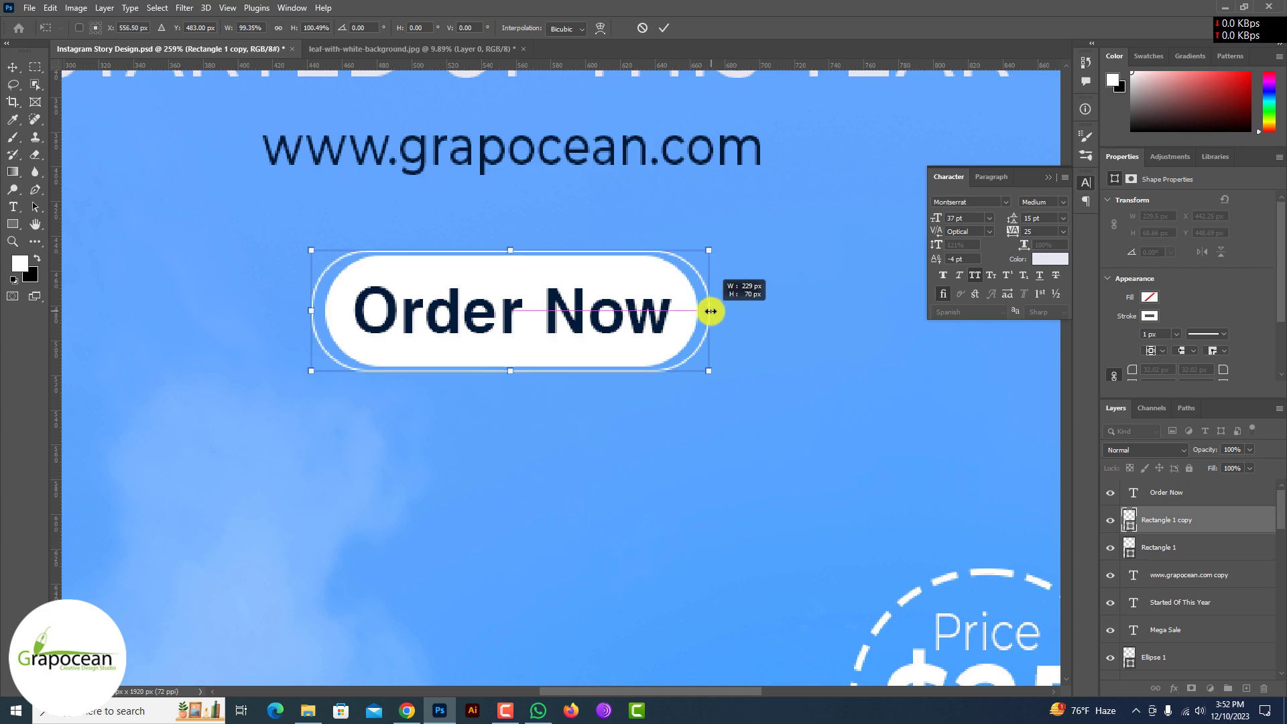
left_click_drag(312, 310, 318, 308)
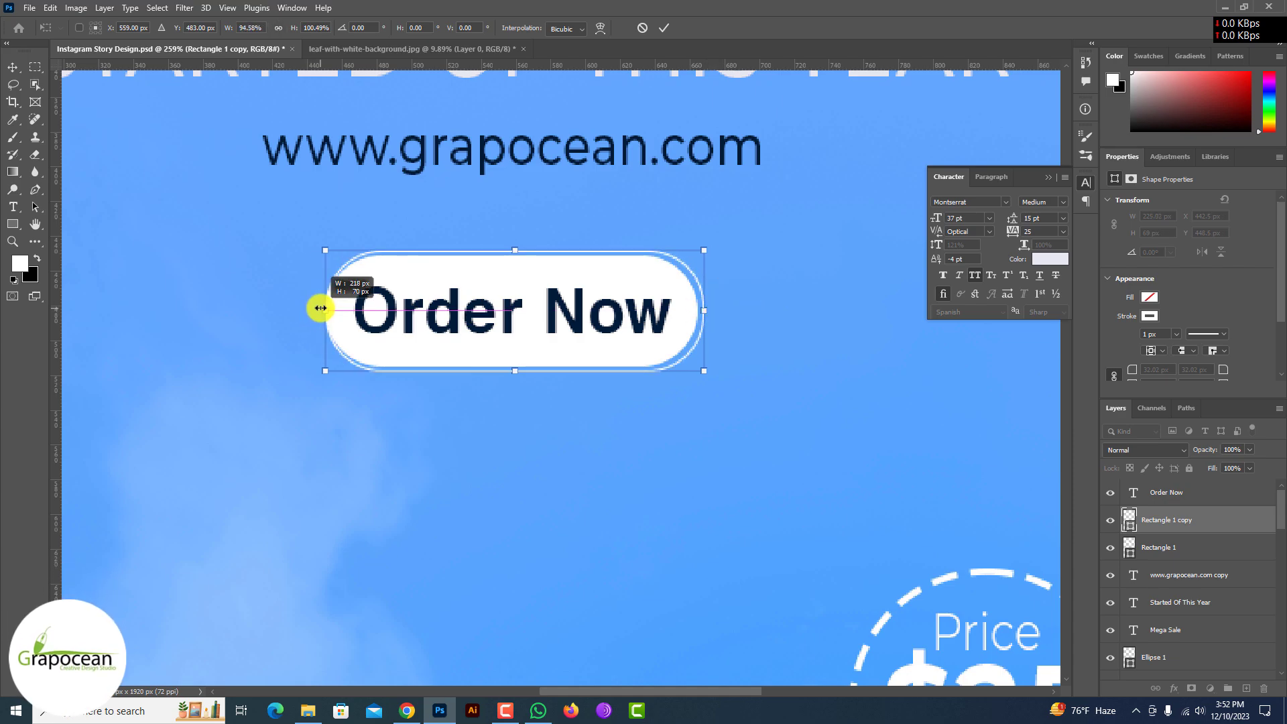
left_click_drag(512, 250, 512, 245)
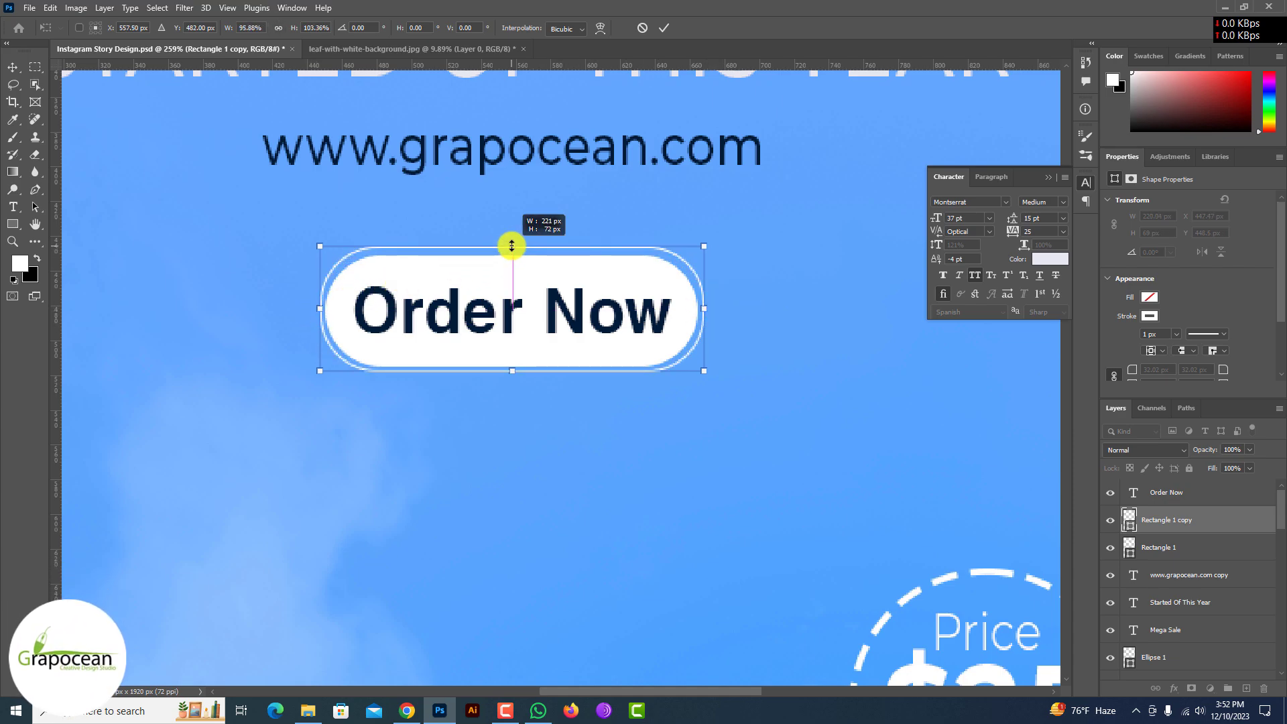
left_click_drag(512, 370, 512, 379)
left_click_drag(320, 311, 309, 310)
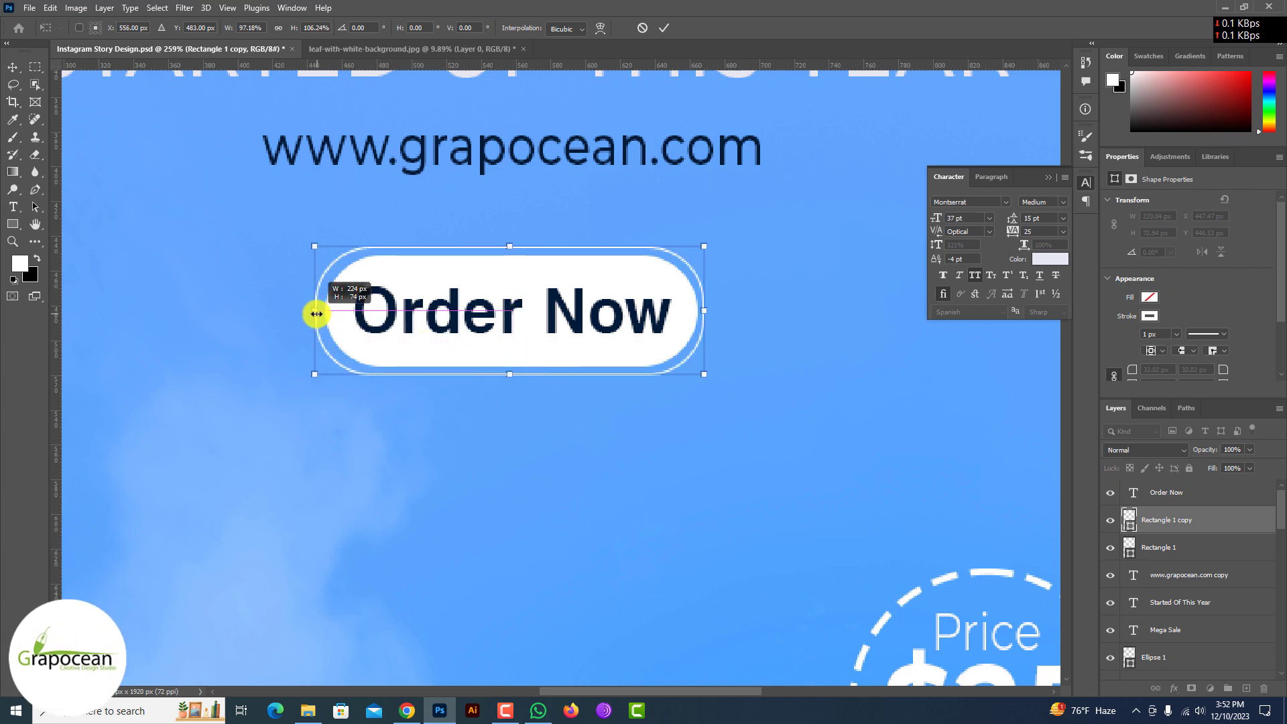
left_click_drag(704, 310, 707, 310)
left_click(663, 27)
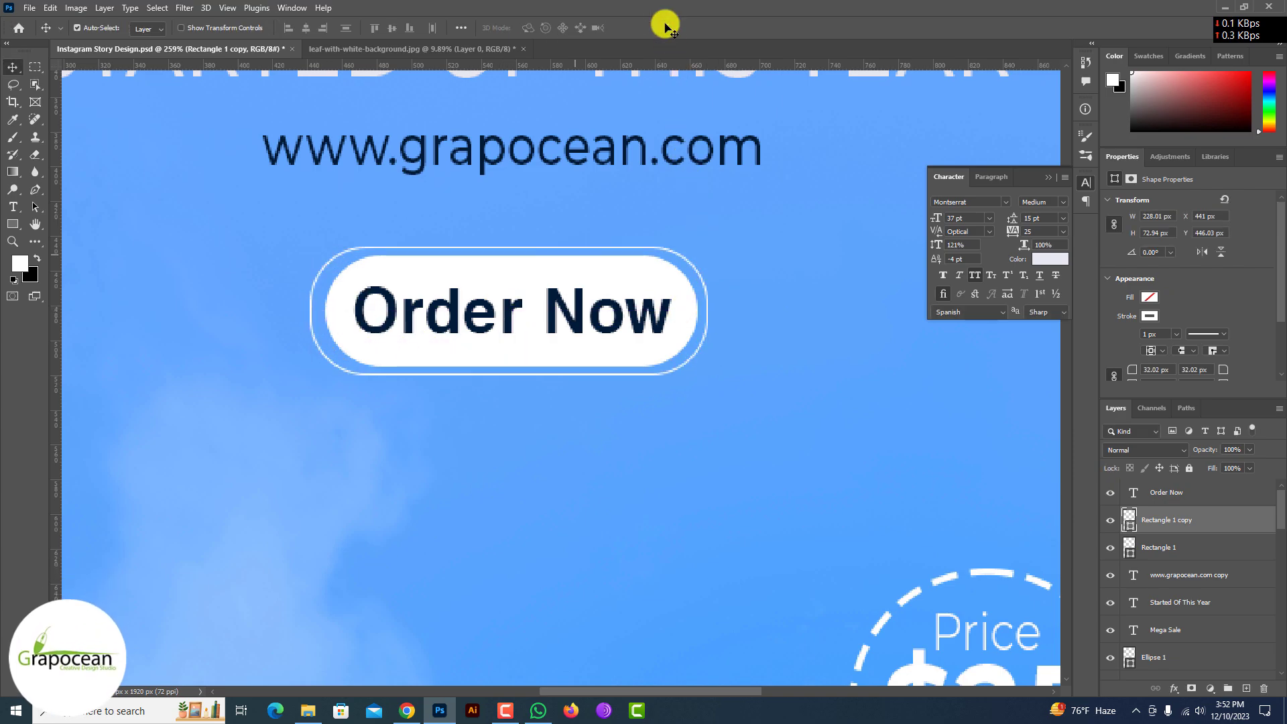
key("ctrl+minus")
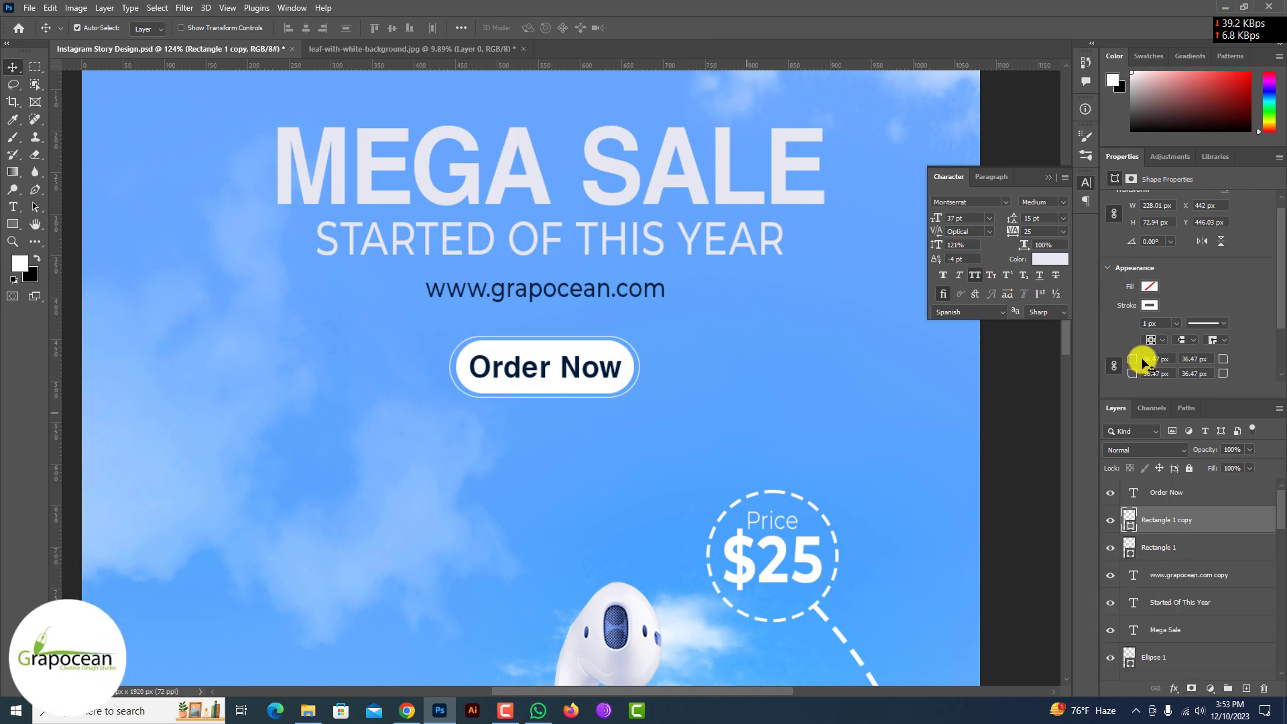
Scale the white Order Now button up to about 102% inside its outline ring
key("ctrl+minus")
scroll(630, 327, "up", 3)
scroll(560, 345, "up", 2)
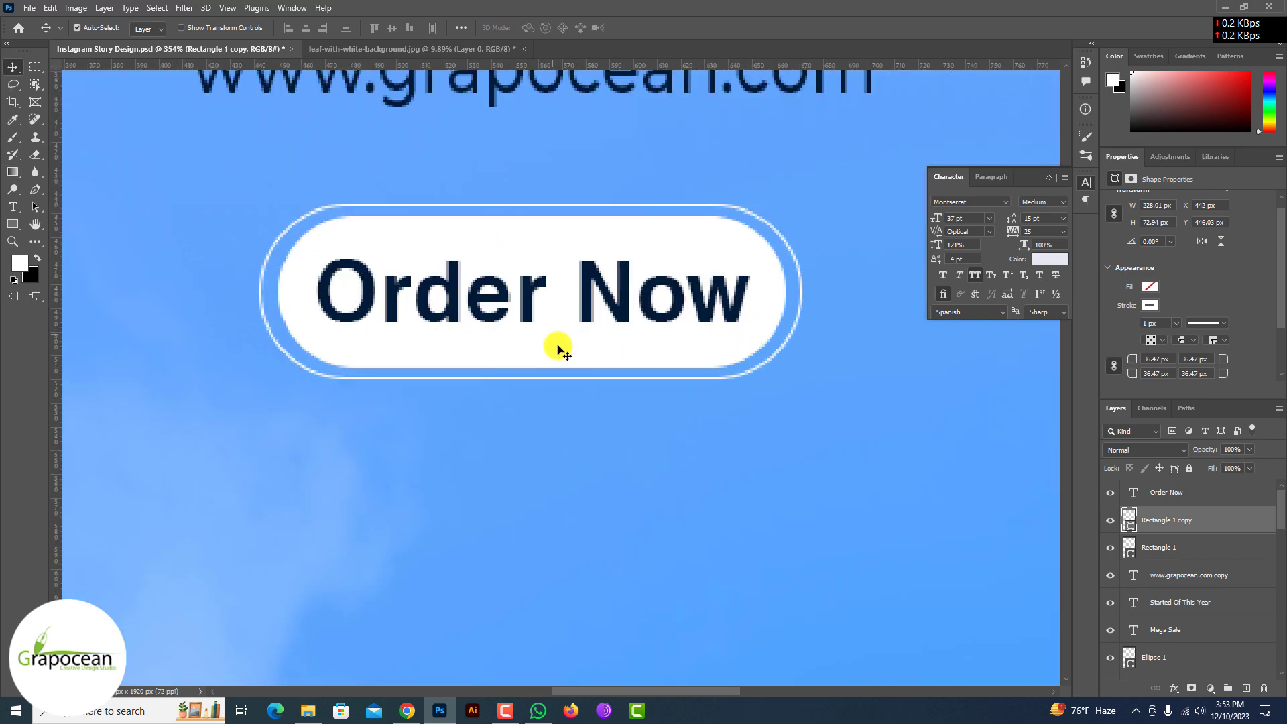
left_click(583, 341)
key("ctrl+t")
left_click_drag(789, 287, 796, 288)
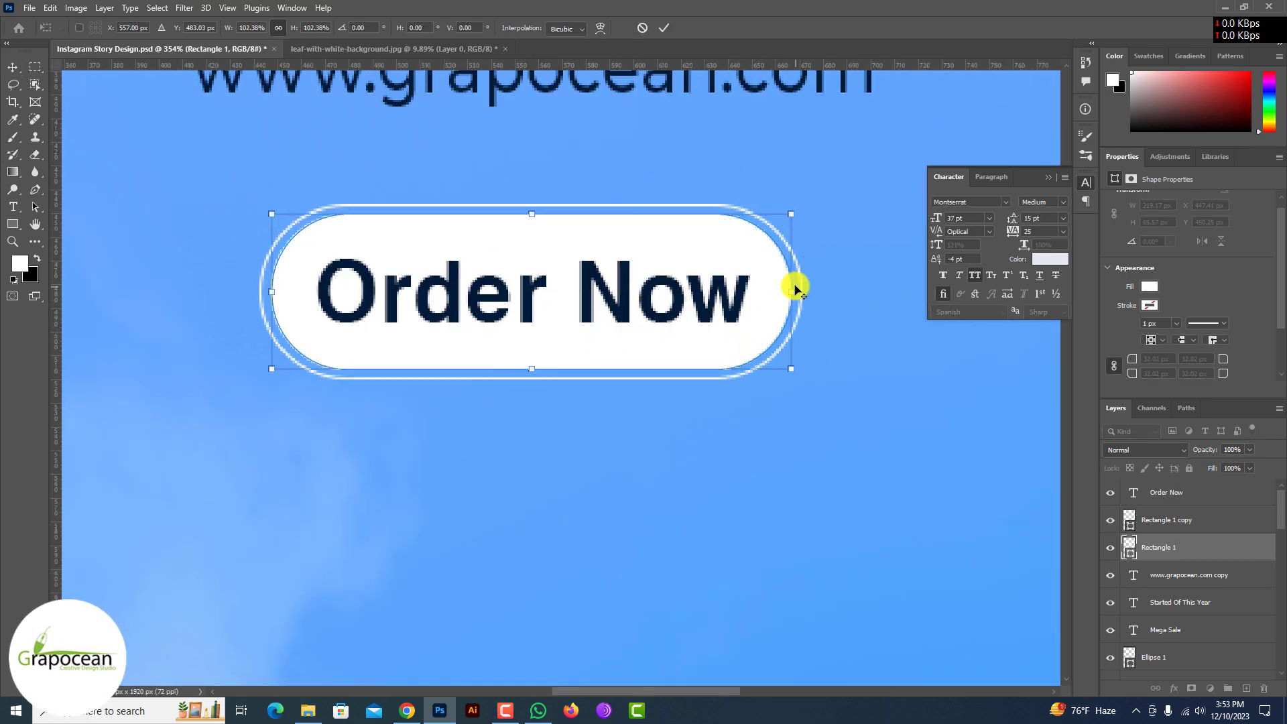
left_click(663, 26)
scroll(788, 238, "down", 3)
scroll(896, 423, "down", 2)
scroll(882, 416, "up", 1)
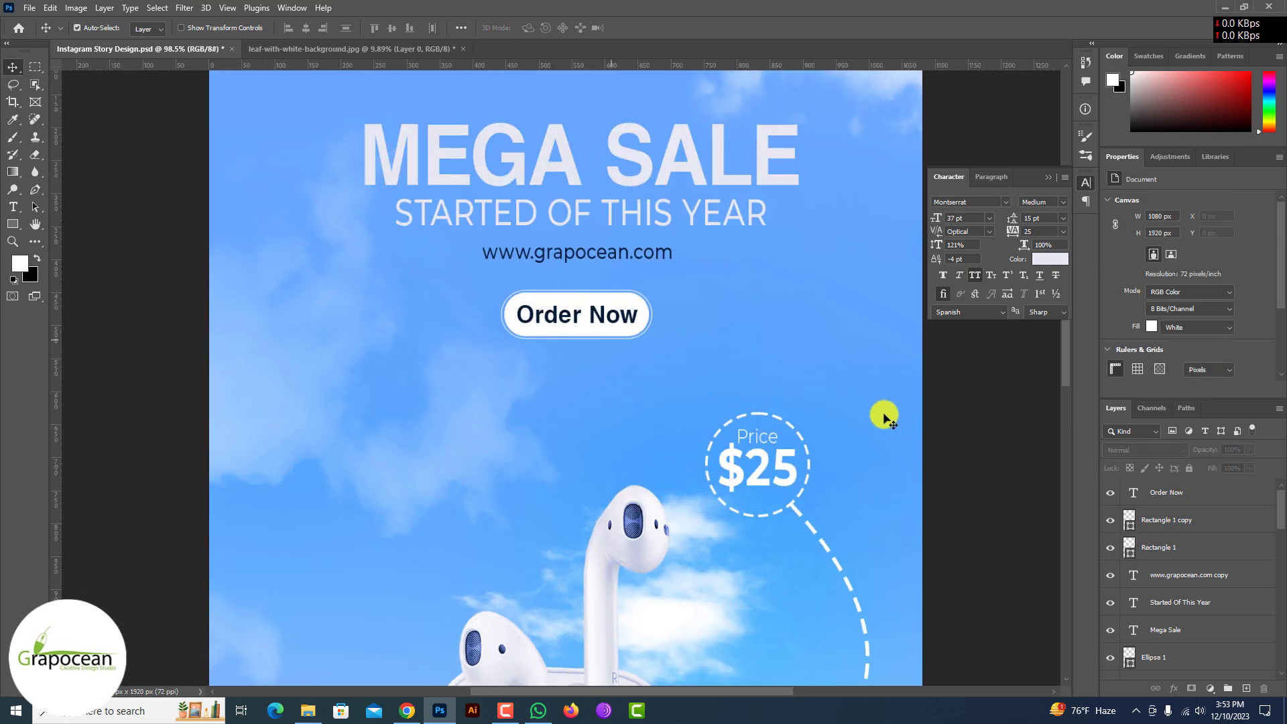
scroll(680, 328, "up", 3)
scroll(625, 295, "down", 4)
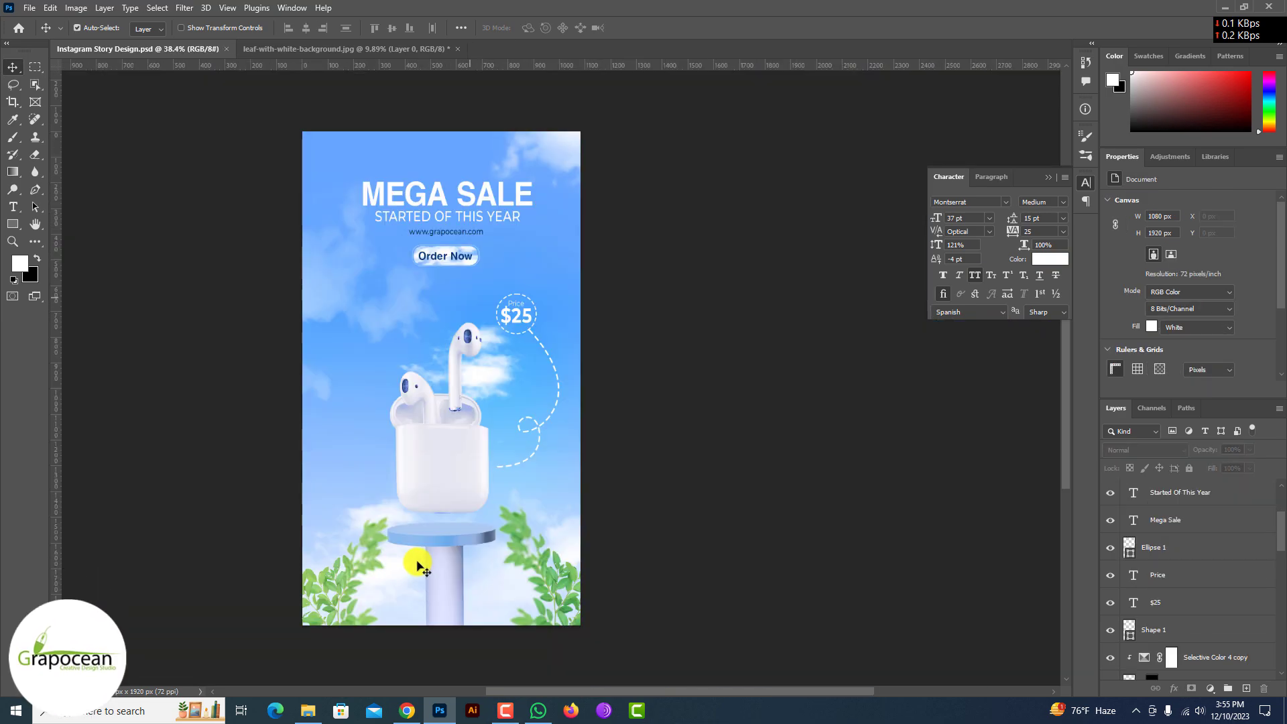